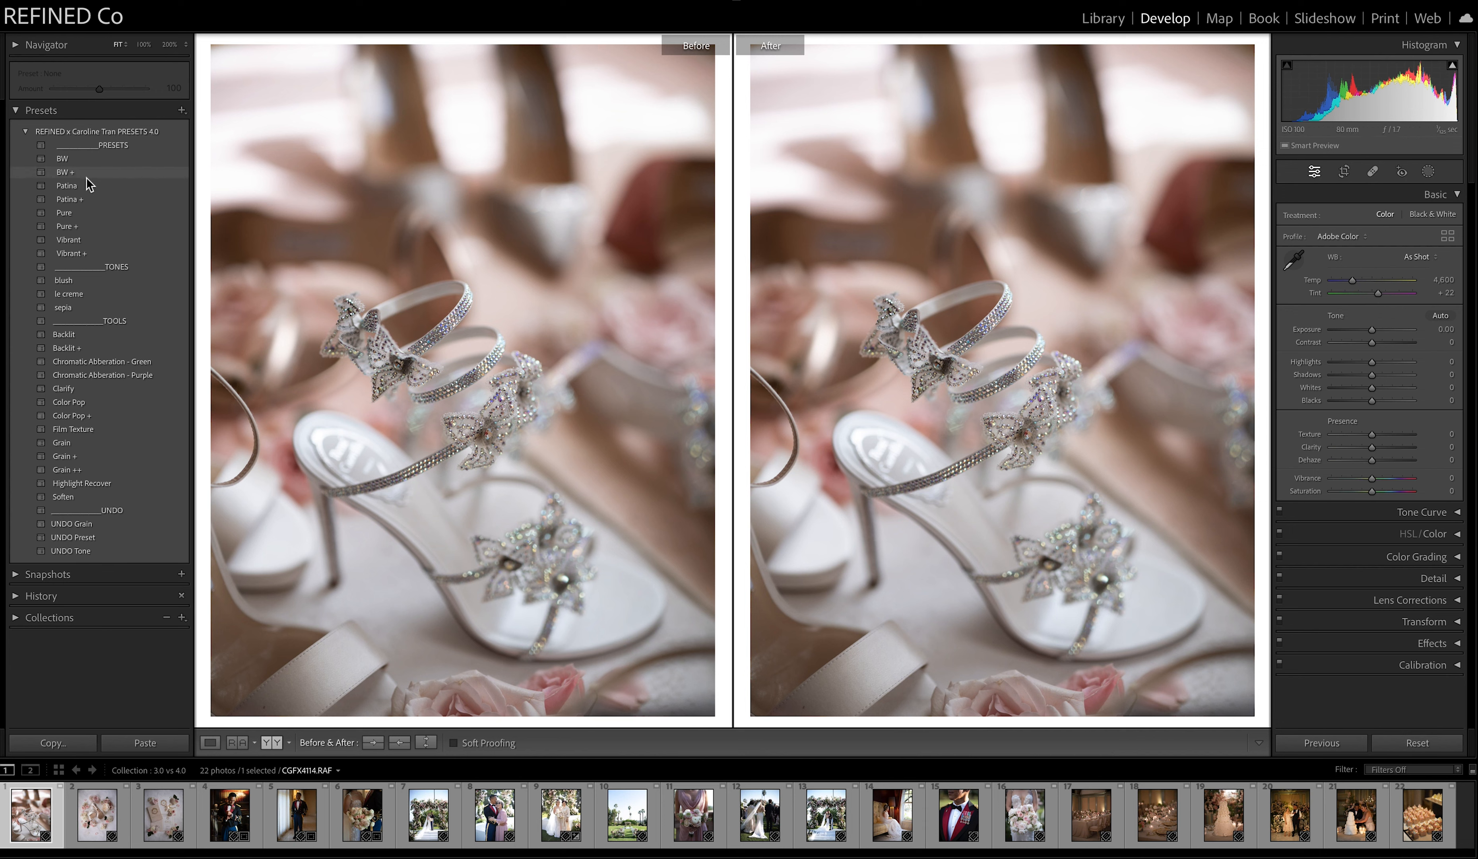
Try the Patina preset with temperature 4,374 and the Patina + preset on the first shoe photo, and clear the preset.
{"action": "left_click", "coordinate": [80, 185]}
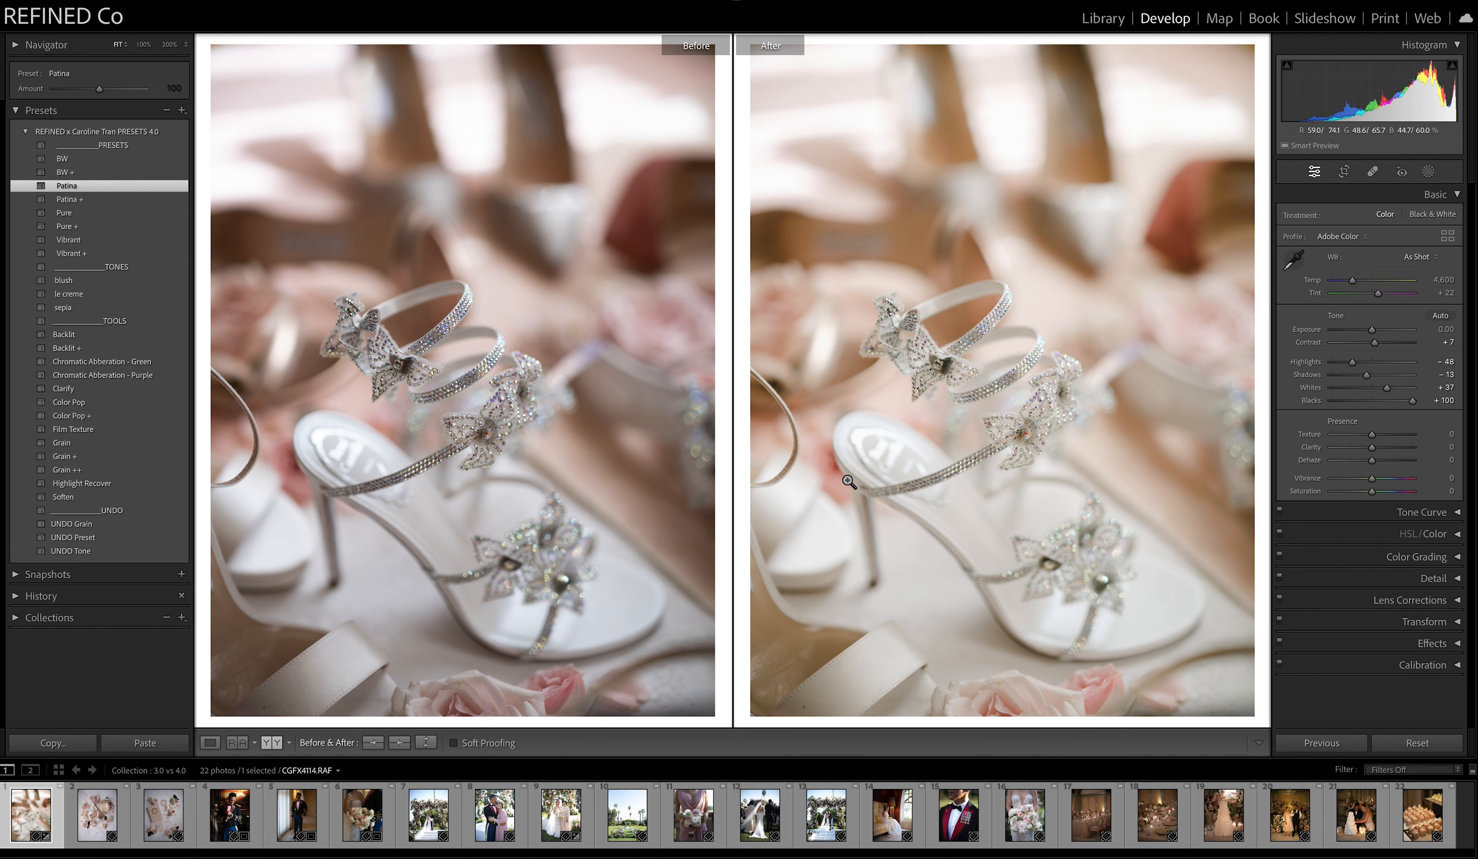
{"action": "left_click_drag", "start_coordinate": [1353, 281], "coordinate": [1354, 282]}
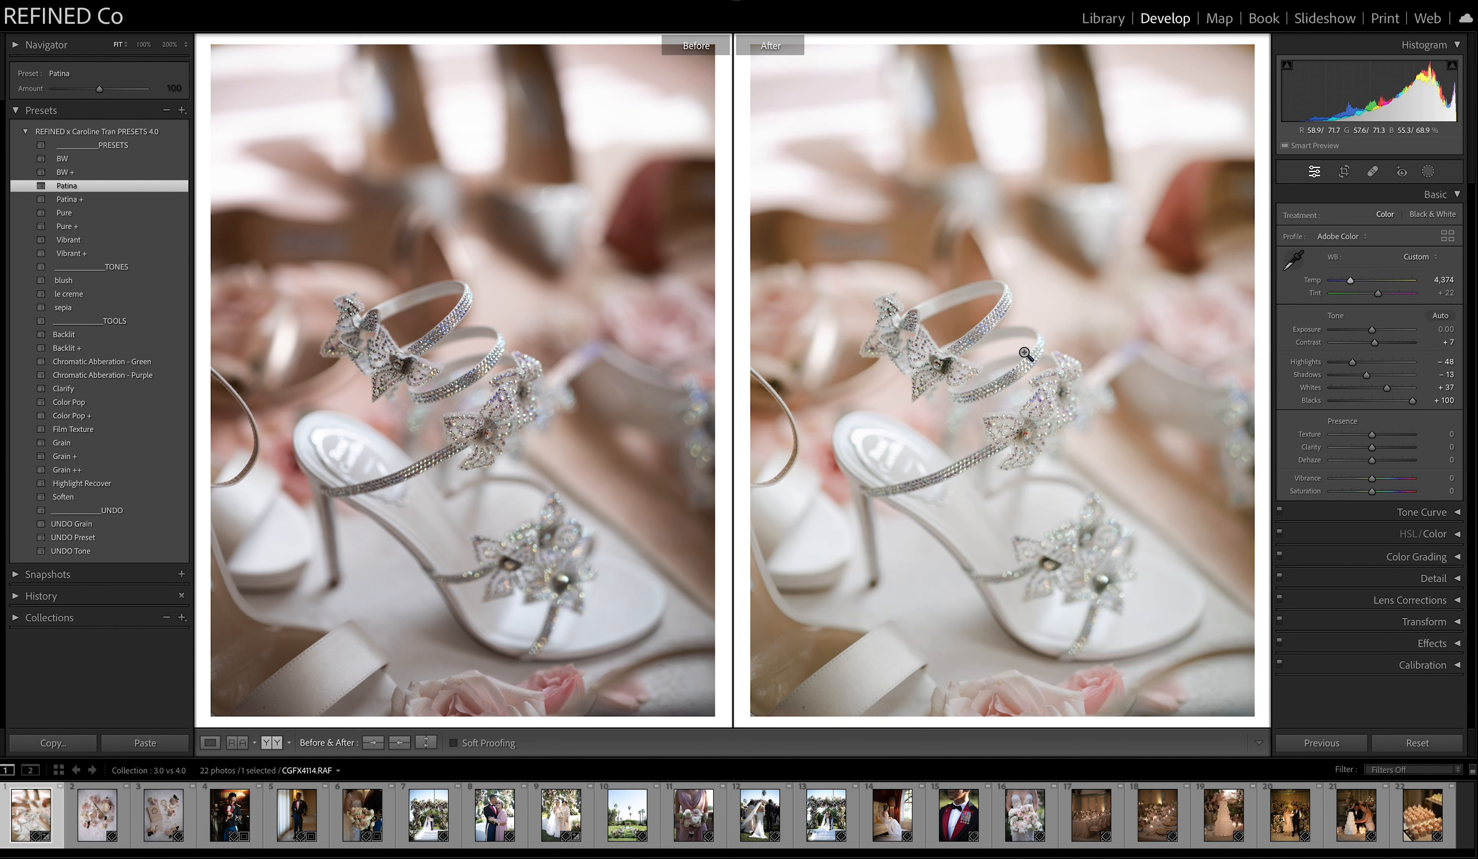
{"action": "left_click", "coordinate": [91, 202]}
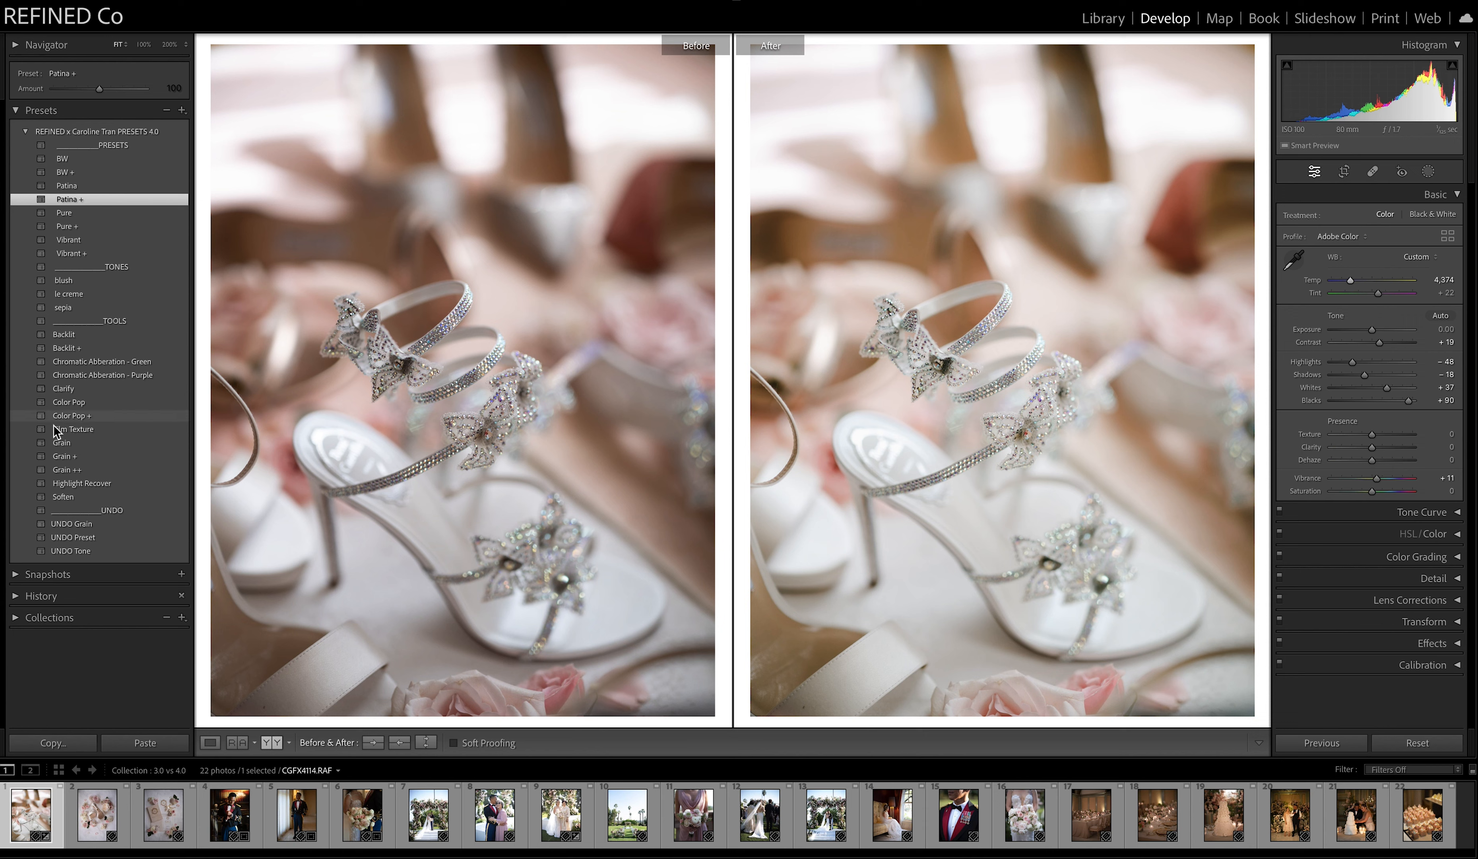
{"action": "left_click", "coordinate": [83, 537]}
Try the Pure and Pure + presets with As Shot white balance and exposure +0.55, and clear the preset.
{"action": "left_click", "coordinate": [86, 211]}
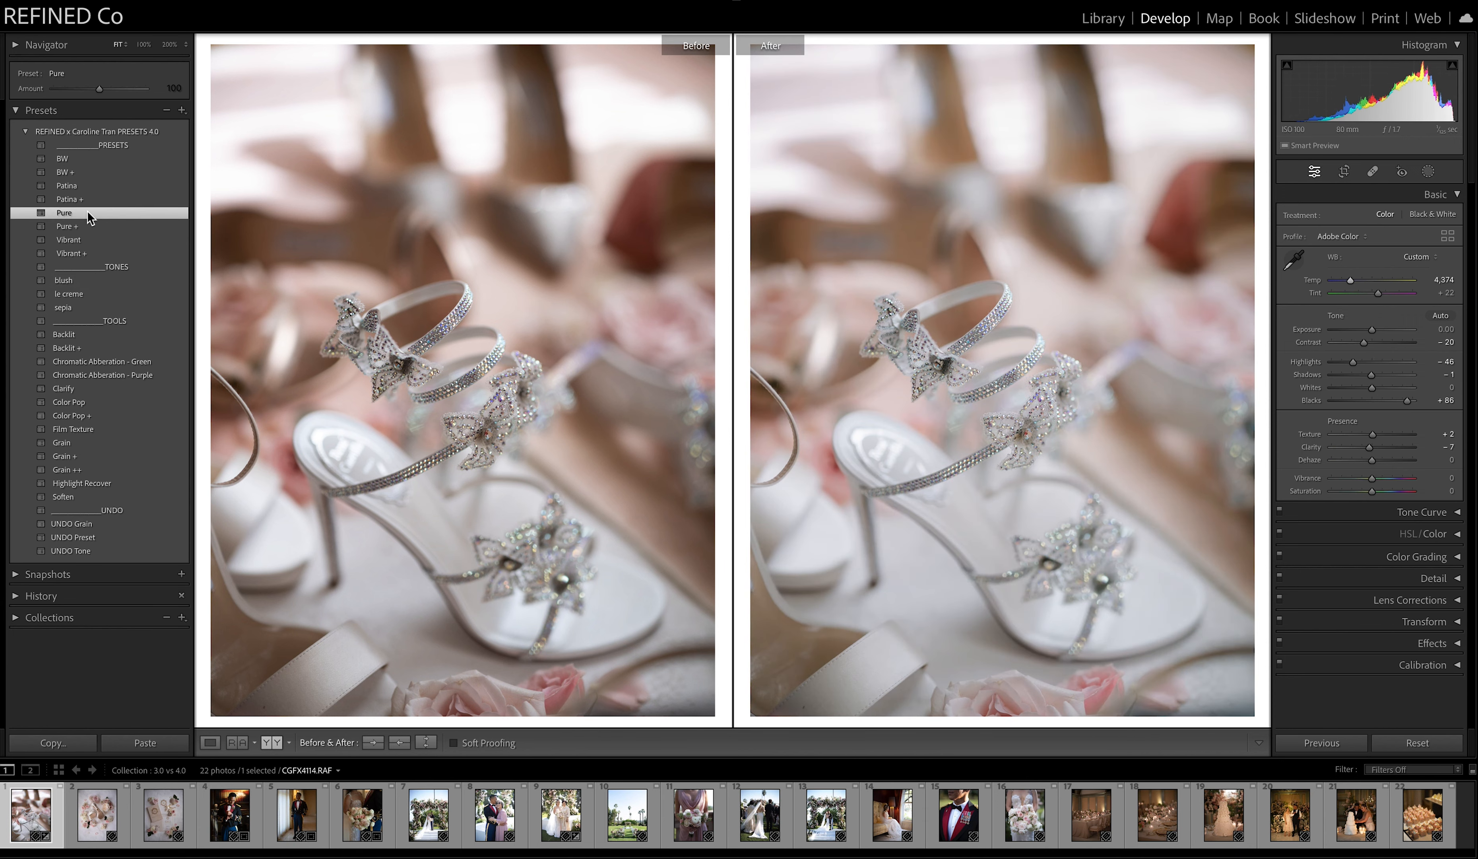
{"action": "left_click", "coordinate": [85, 227]}
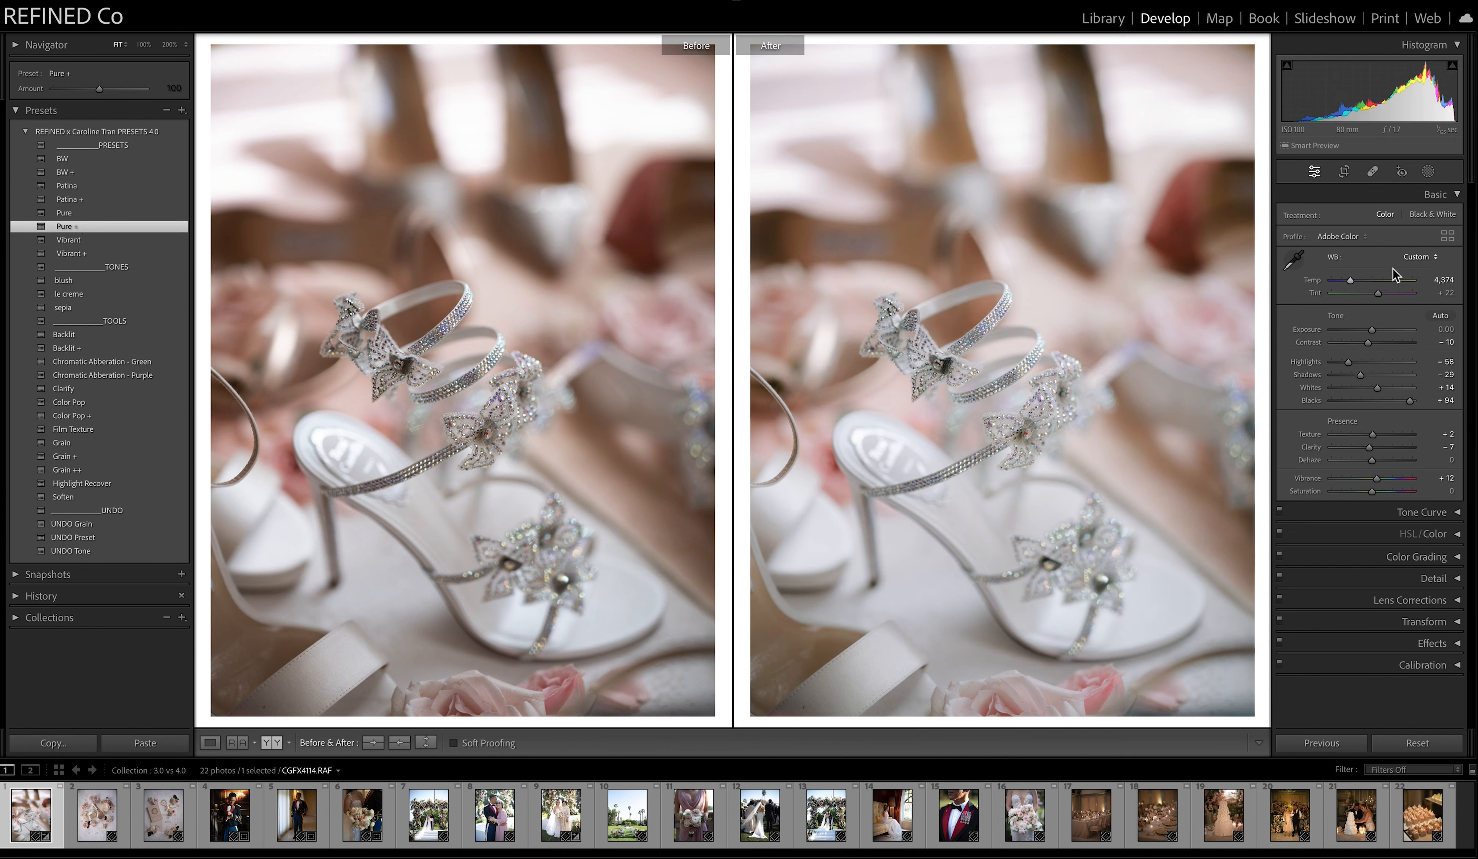
{"action": "left_click", "coordinate": [1408, 258]}
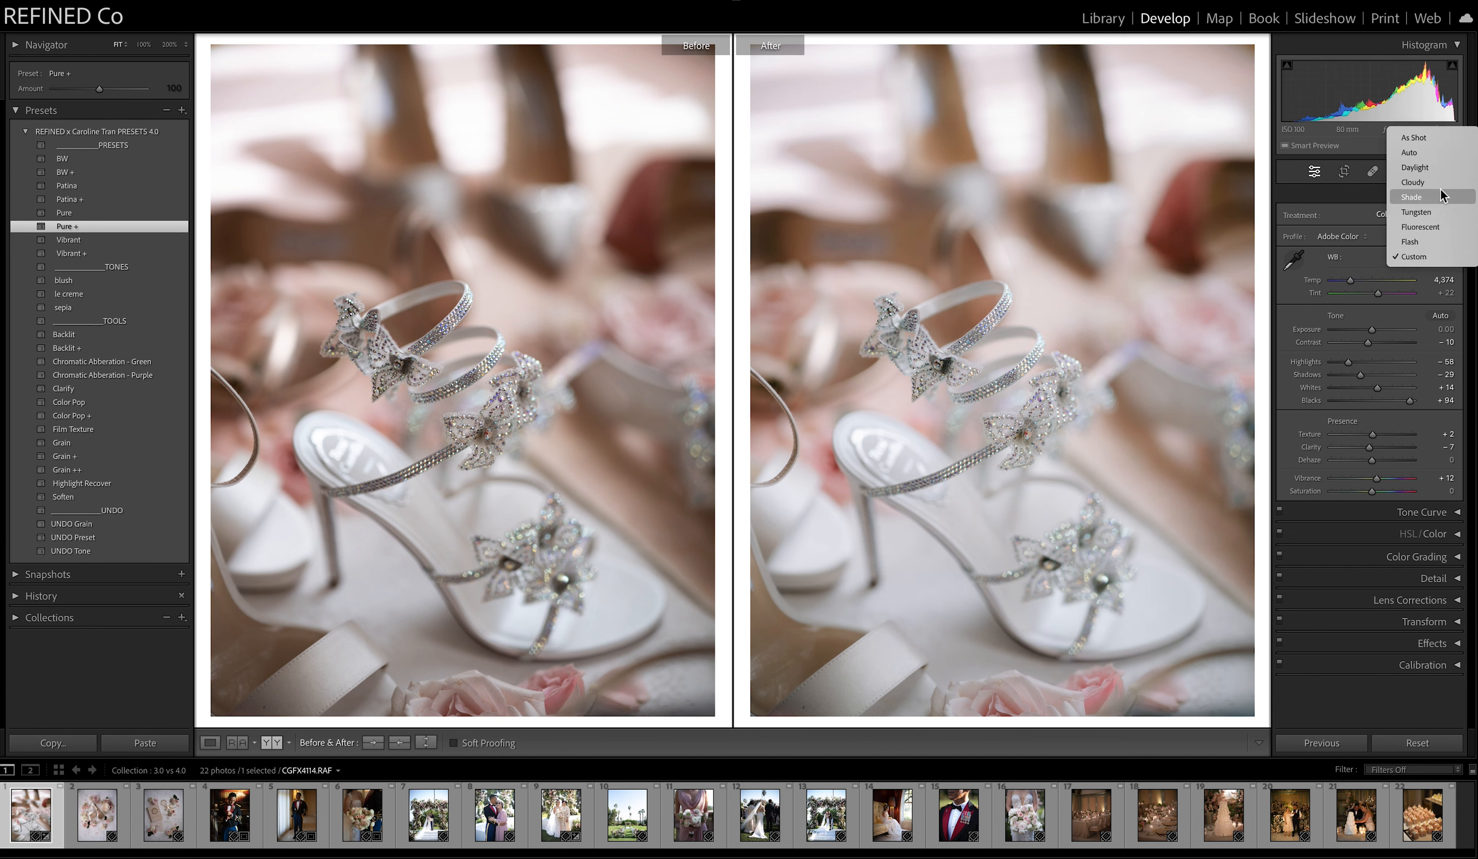
{"action": "left_click", "coordinate": [1412, 140]}
{"action": "left_click_drag", "start_coordinate": [1371, 330], "coordinate": [1376, 334]}
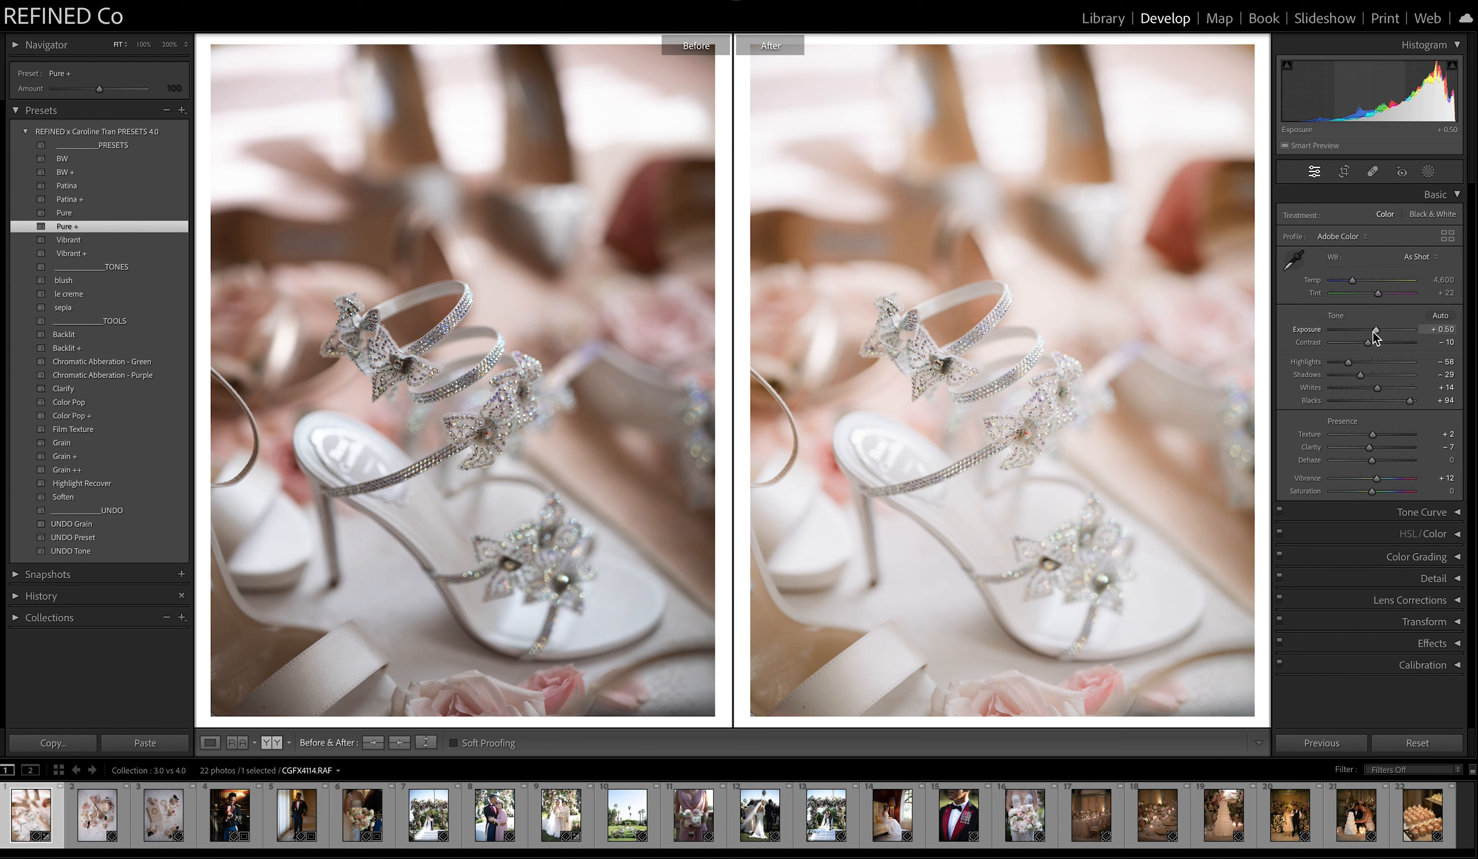
{"action": "left_click_drag", "start_coordinate": [1374, 332], "coordinate": [1363, 378]}
{"action": "left_click", "coordinate": [73, 229]}
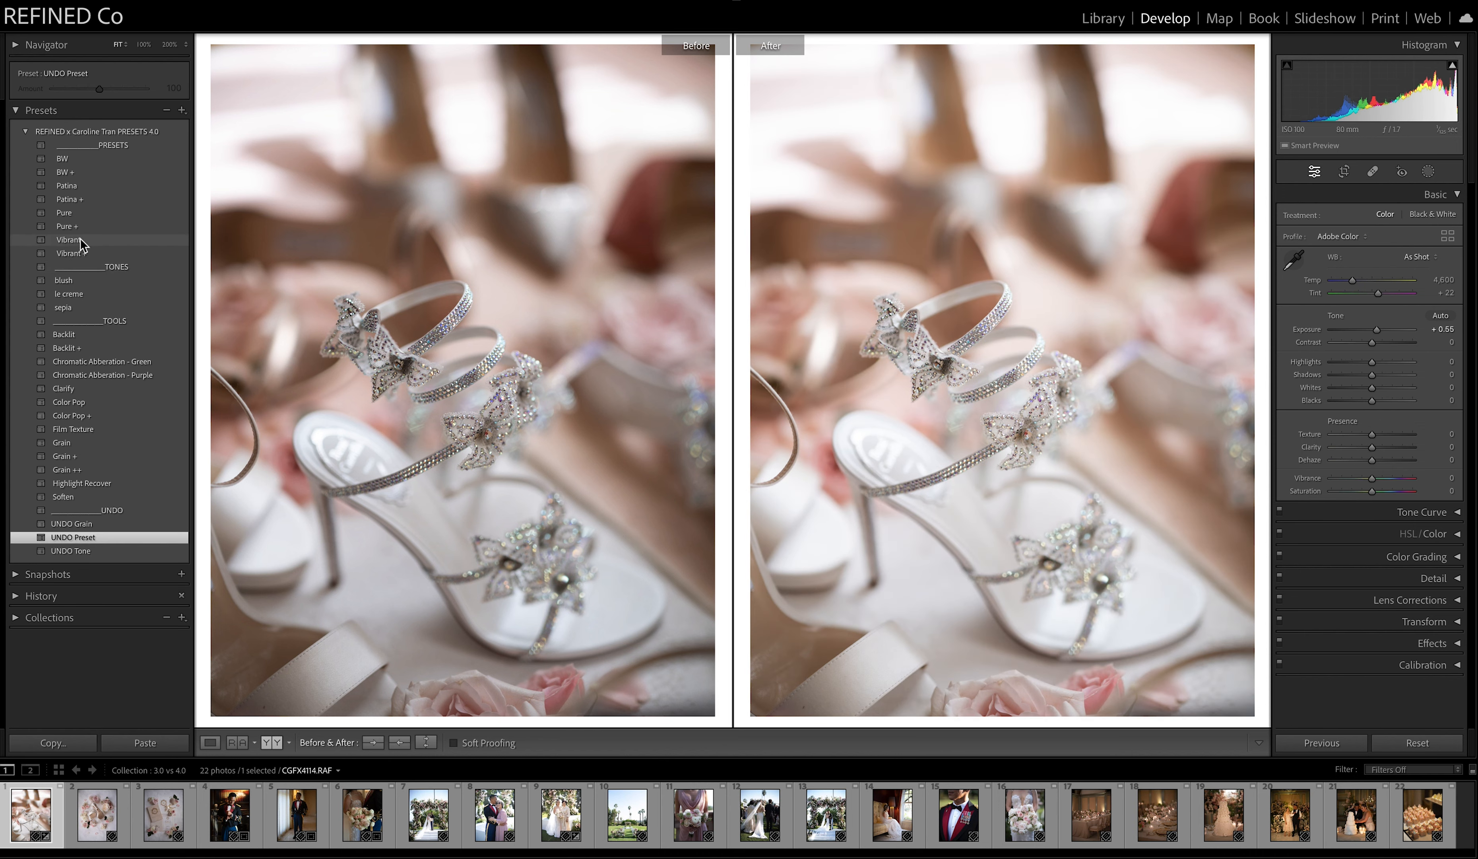
Try the Vibrant and Vibrant + presets with temperature 4,418 and exposure +0.75, and reset all of the photo's adjustments.
{"action": "left_click", "coordinate": [80, 239]}
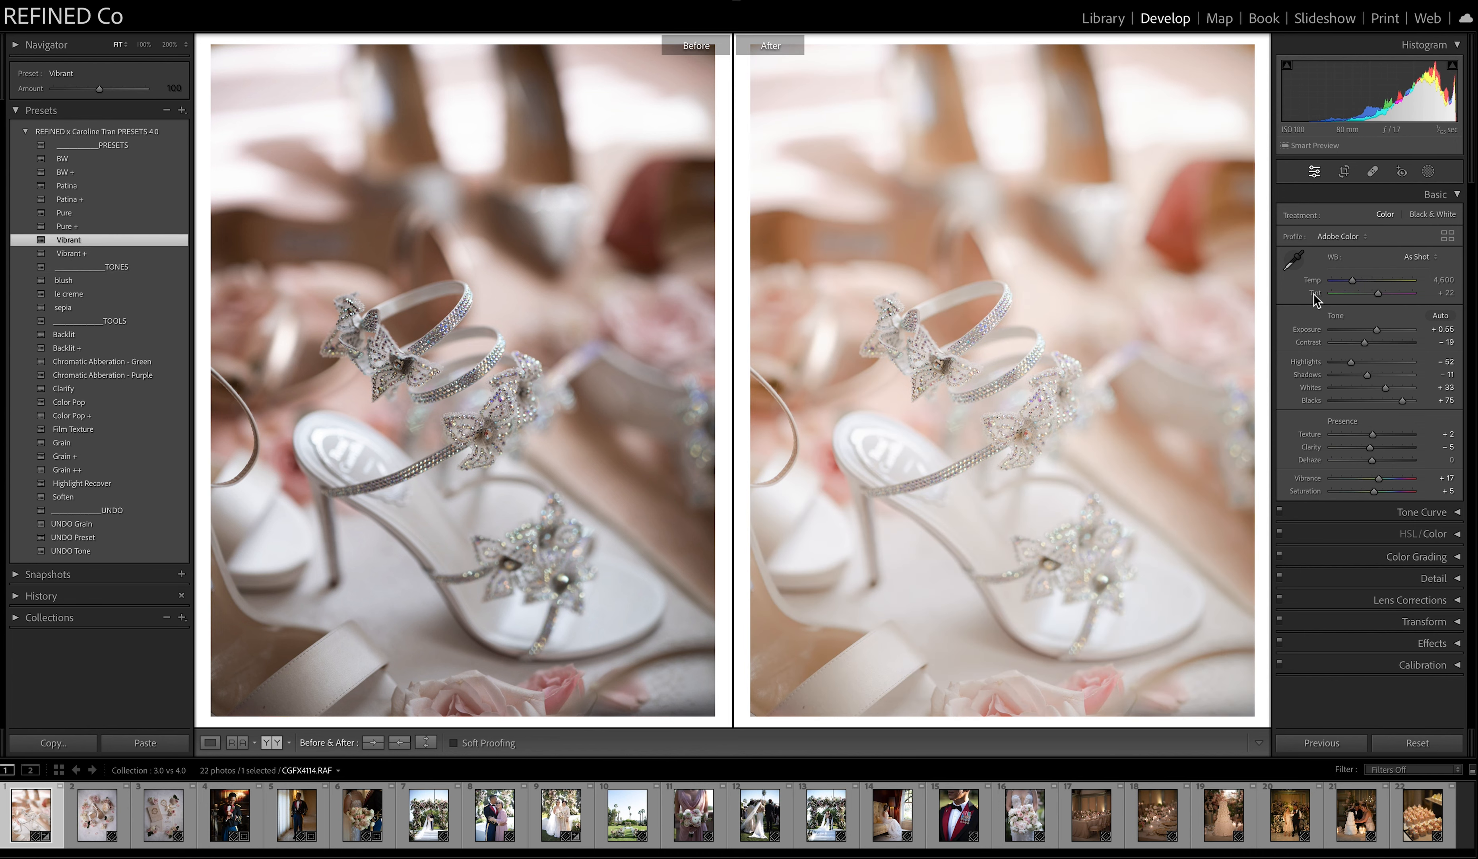
{"action": "left_click_drag", "start_coordinate": [1354, 280], "coordinate": [1352, 281]}
{"action": "left_click", "coordinate": [68, 254]}
{"action": "mouse_move", "coordinate": [1383, 332]}
{"action": "left_mouse_down"}
{"action": "mouse_move", "coordinate": [1366, 344]}
{"action": "mouse_move", "coordinate": [1378, 342]}
{"action": "left_mouse_up"}
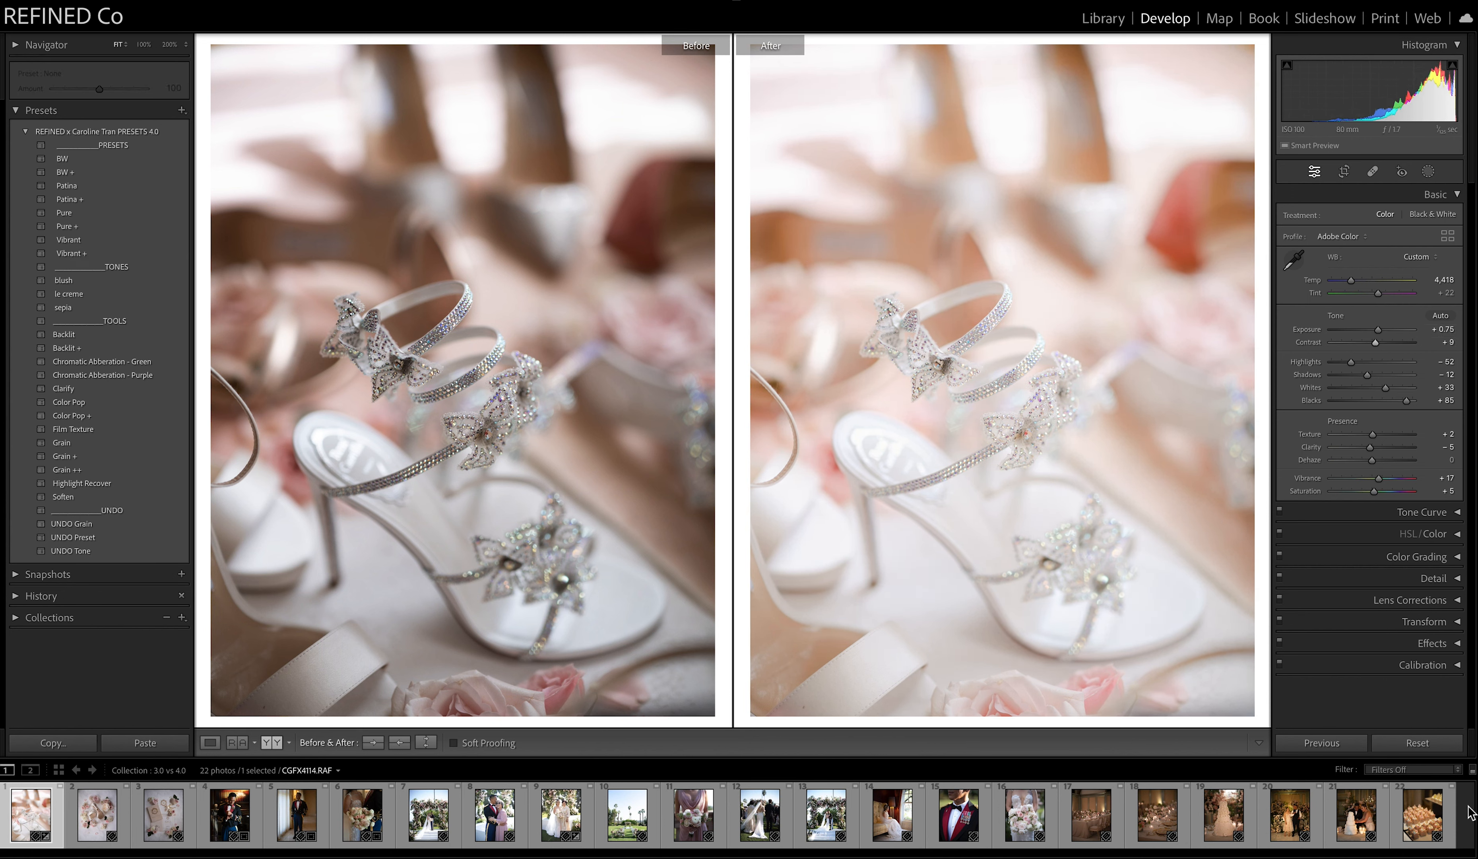
{"action": "left_click", "coordinate": [1417, 744]}
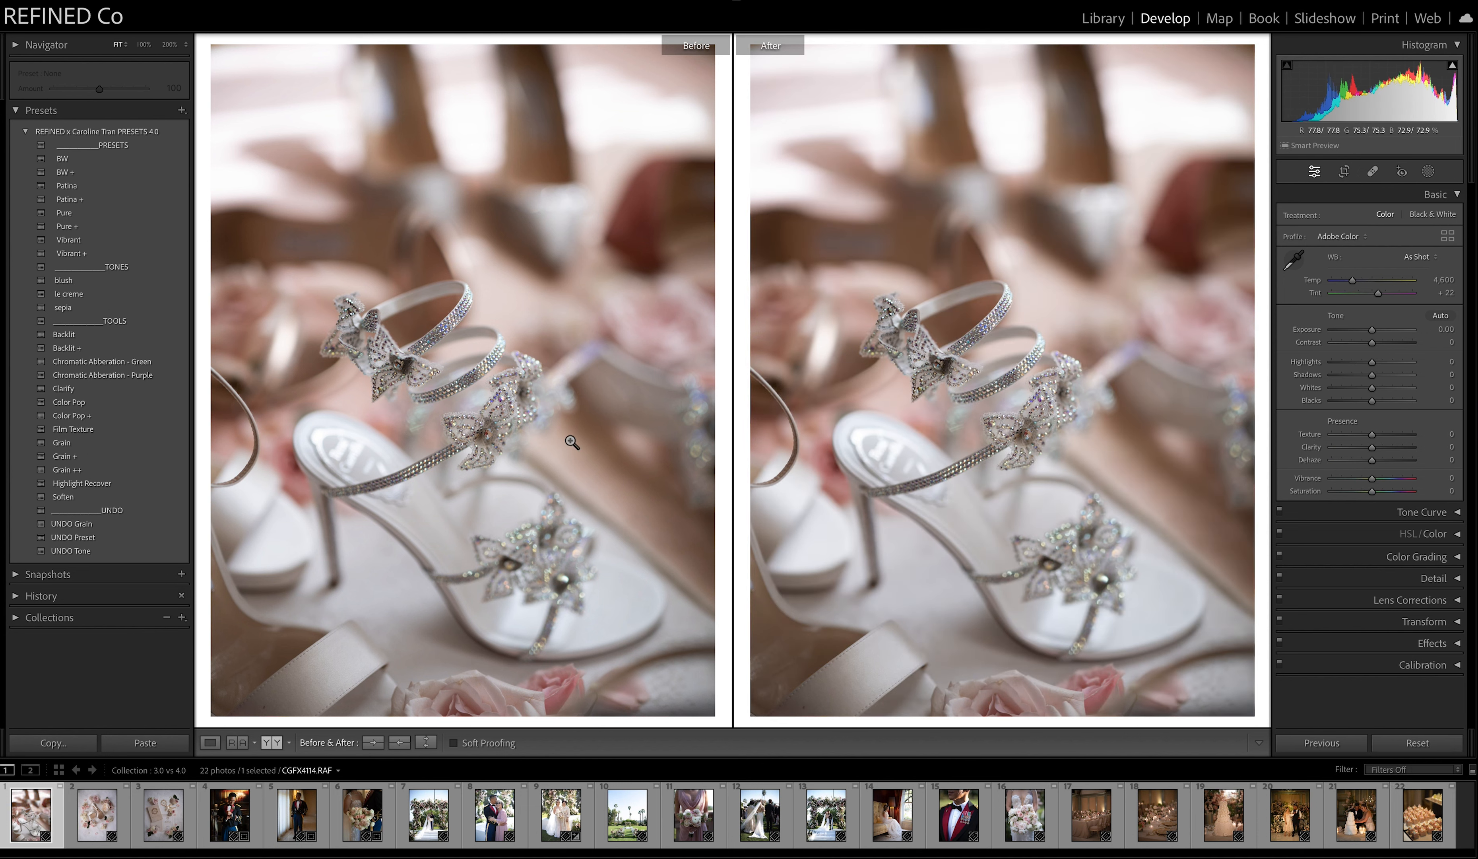
Apply the Pure preset to the first shoe photo with exposure +0.50 and temperature 4,637.
{"action": "left_click", "coordinate": [71, 214]}
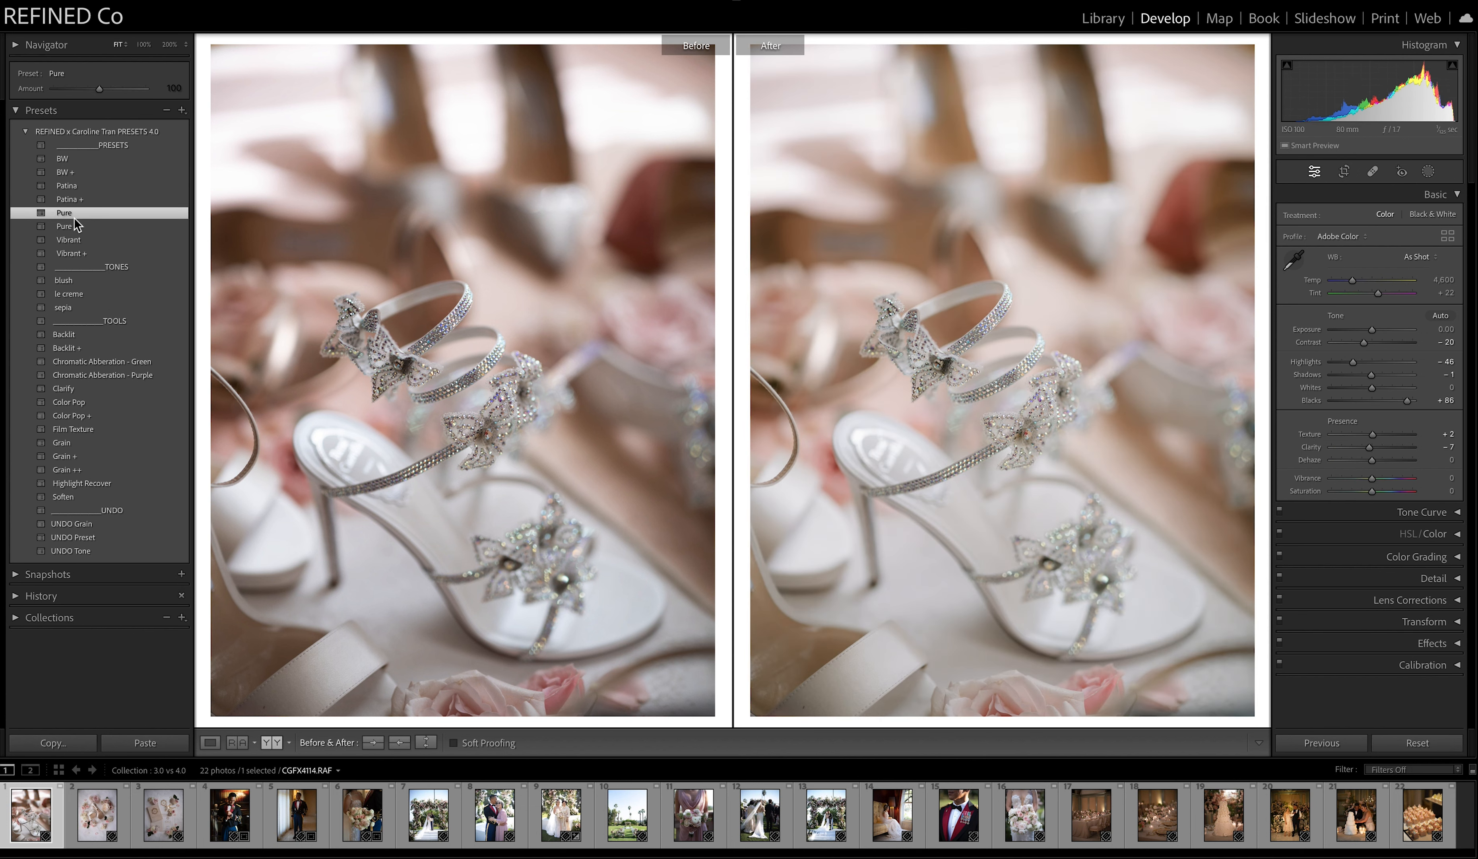
{"action": "left_click_drag", "start_coordinate": [1375, 334], "coordinate": [1378, 335]}
{"action": "left_click_drag", "start_coordinate": [1352, 281], "coordinate": [1356, 282]}
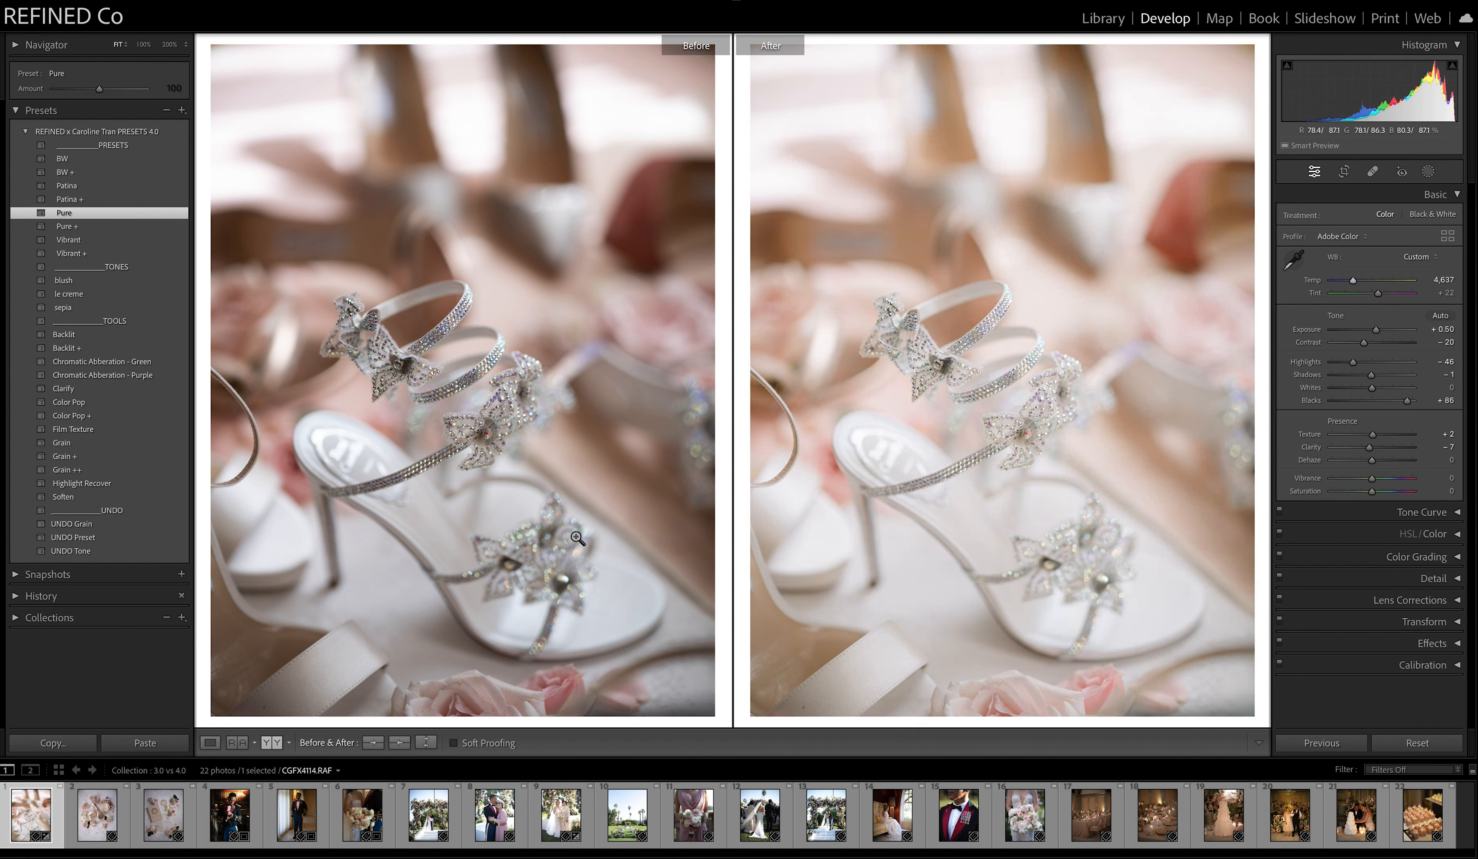
Crop the second photo, the shoe flat lay with roses, slightly tighter at 4 x 3 and restore the side-by-side Before/After view.
{"action": "left_click", "coordinate": [97, 816]}
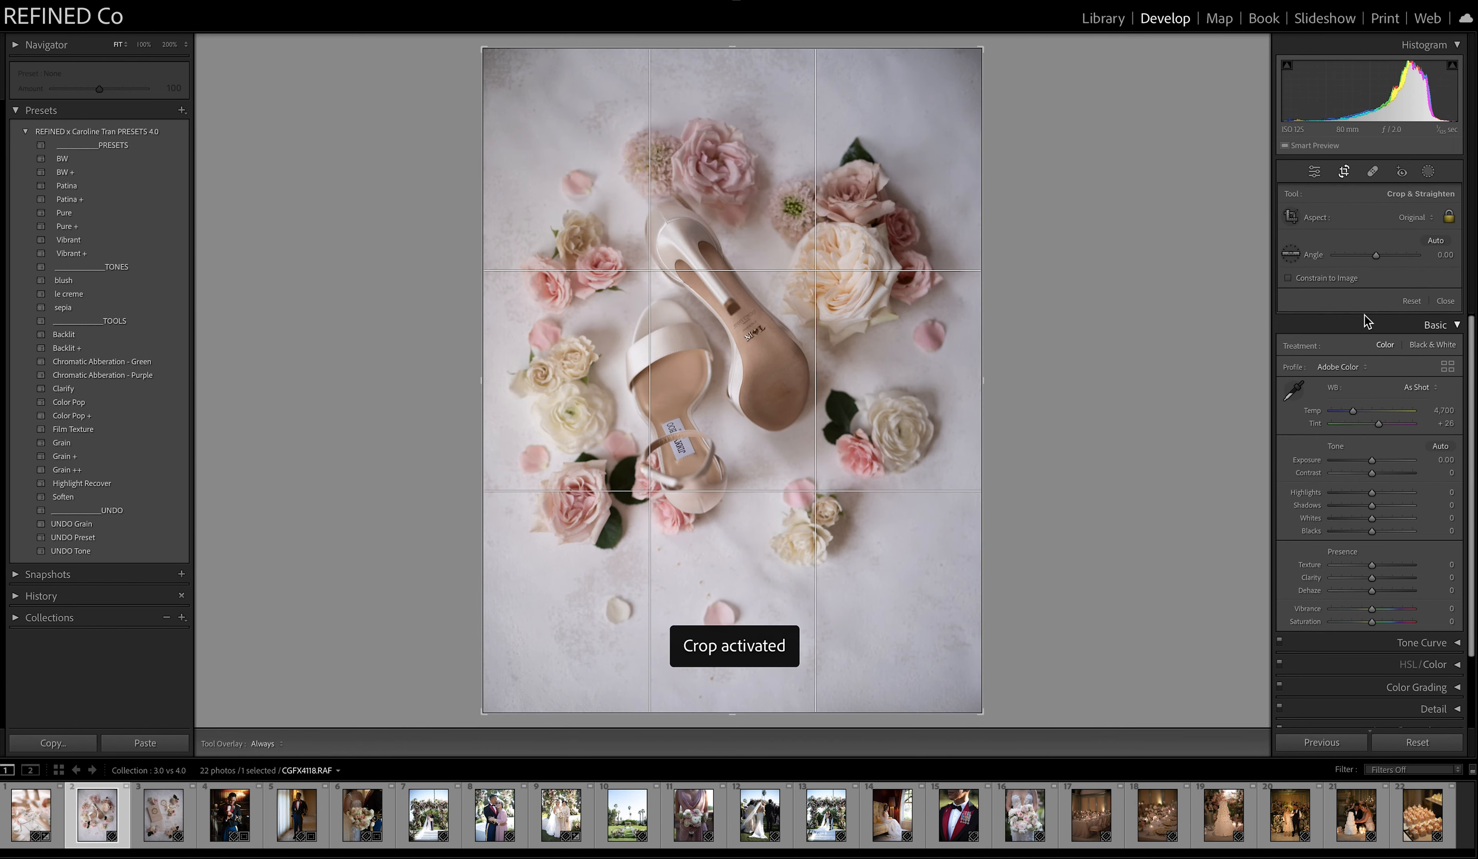
{"action": "left_click", "coordinate": [1344, 171]}
{"action": "left_click", "coordinate": [1421, 218]}
{"action": "left_click", "coordinate": [1410, 336]}
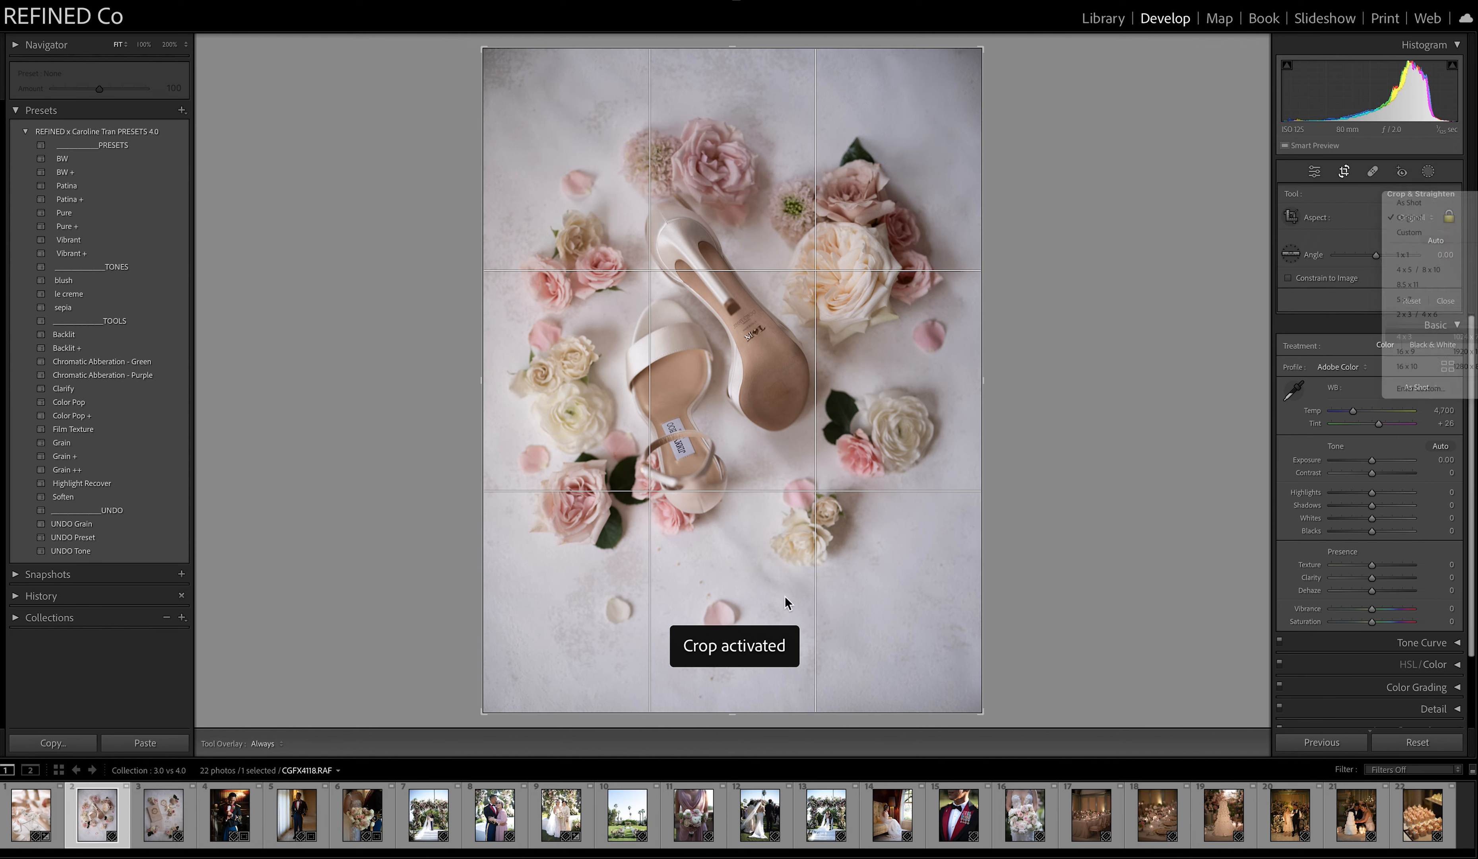
{"action": "left_click_drag", "start_coordinate": [734, 716], "coordinate": [735, 686]}
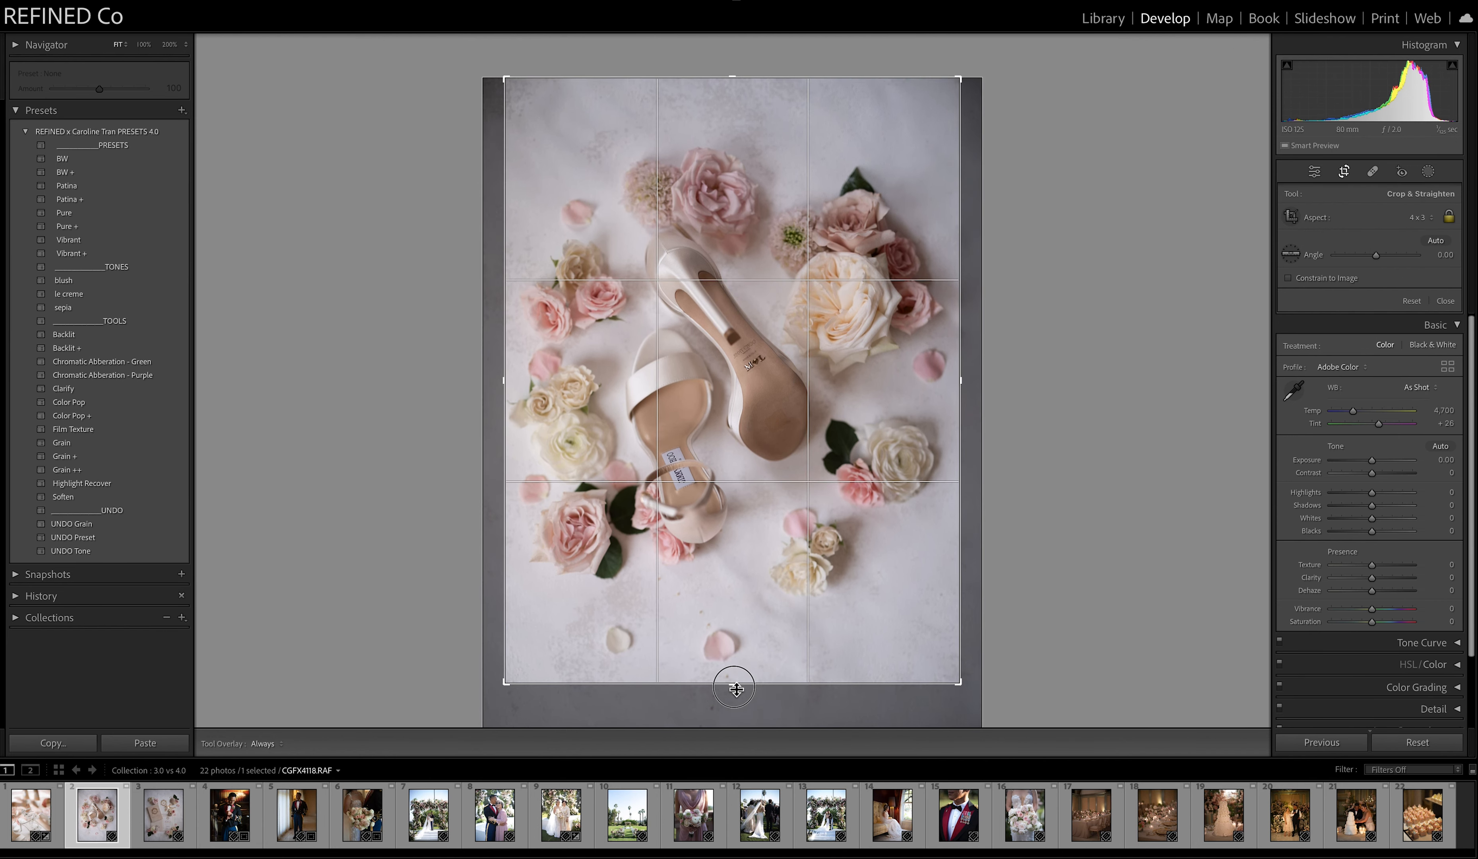
{"action": "key", "text": "d"}
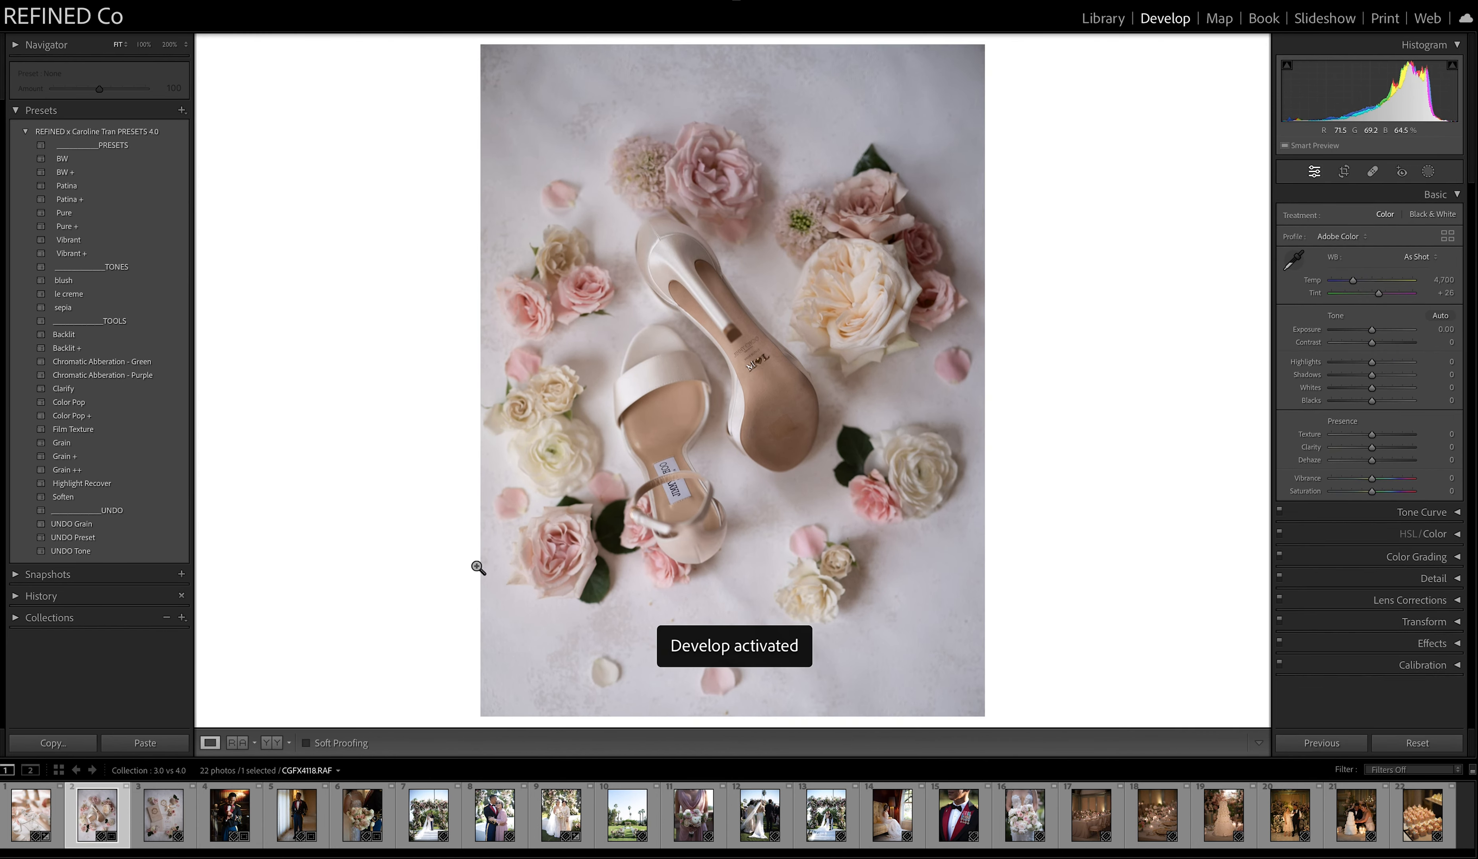
{"action": "left_click", "coordinate": [272, 742]}
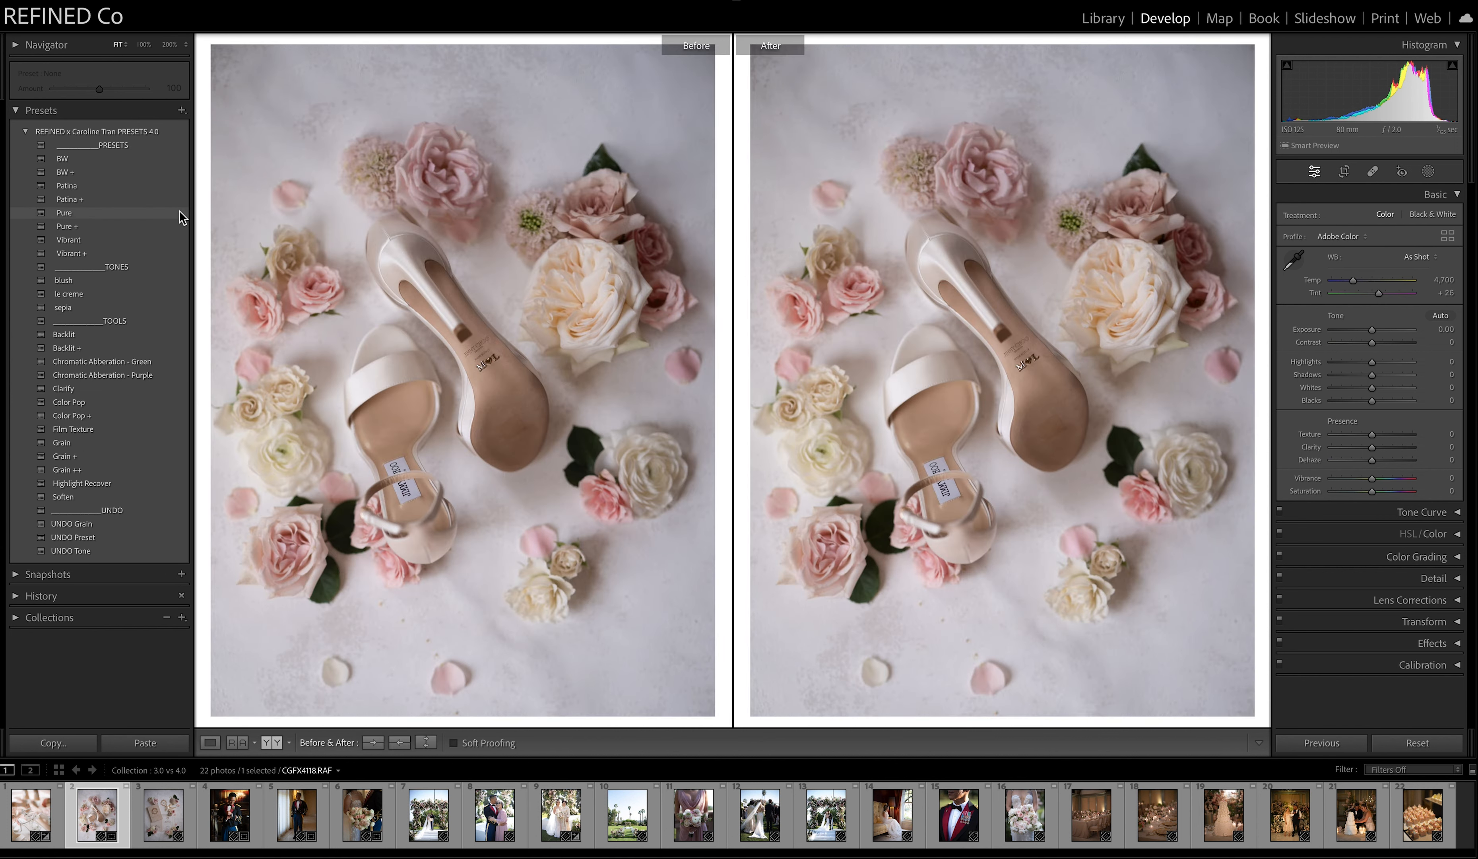
Apply the Patina preset to the flat lay, copy the After settings to Before, and clear the preset from After.
{"action": "left_click", "coordinate": [66, 185]}
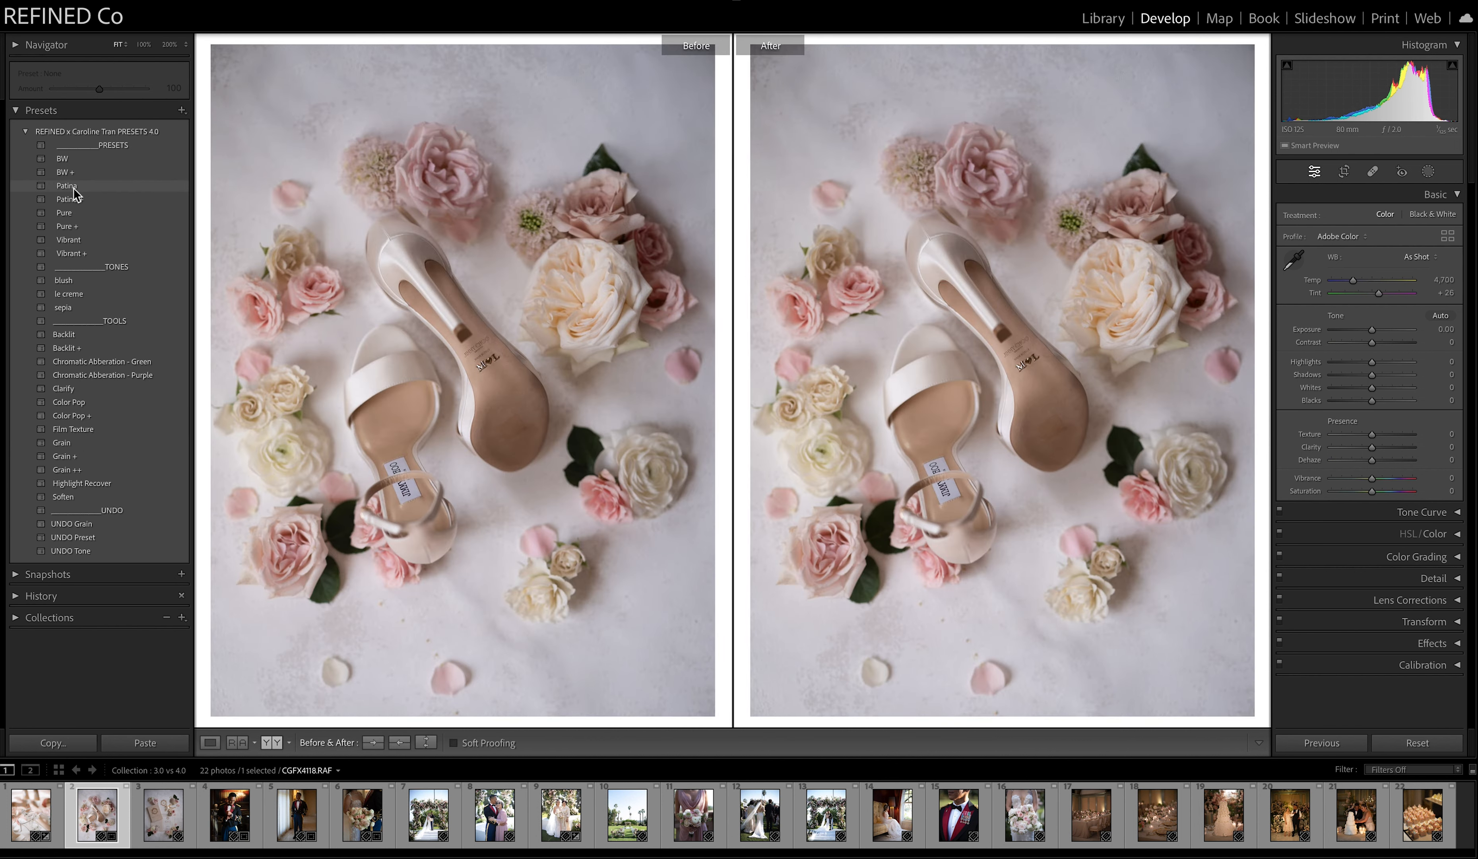
{"action": "left_click", "coordinate": [399, 742]}
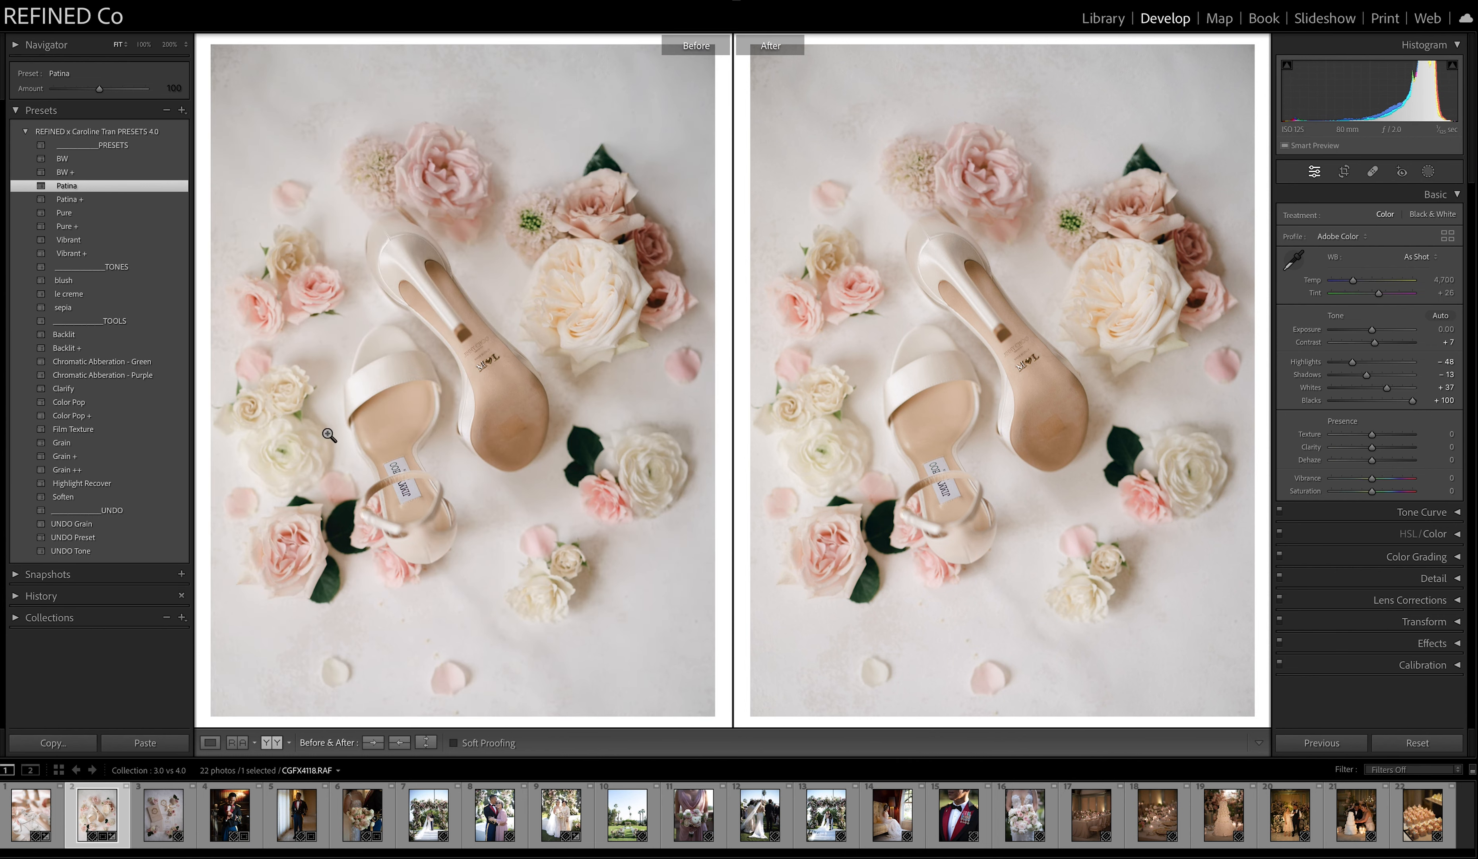
{"action": "left_click", "coordinate": [73, 537]}
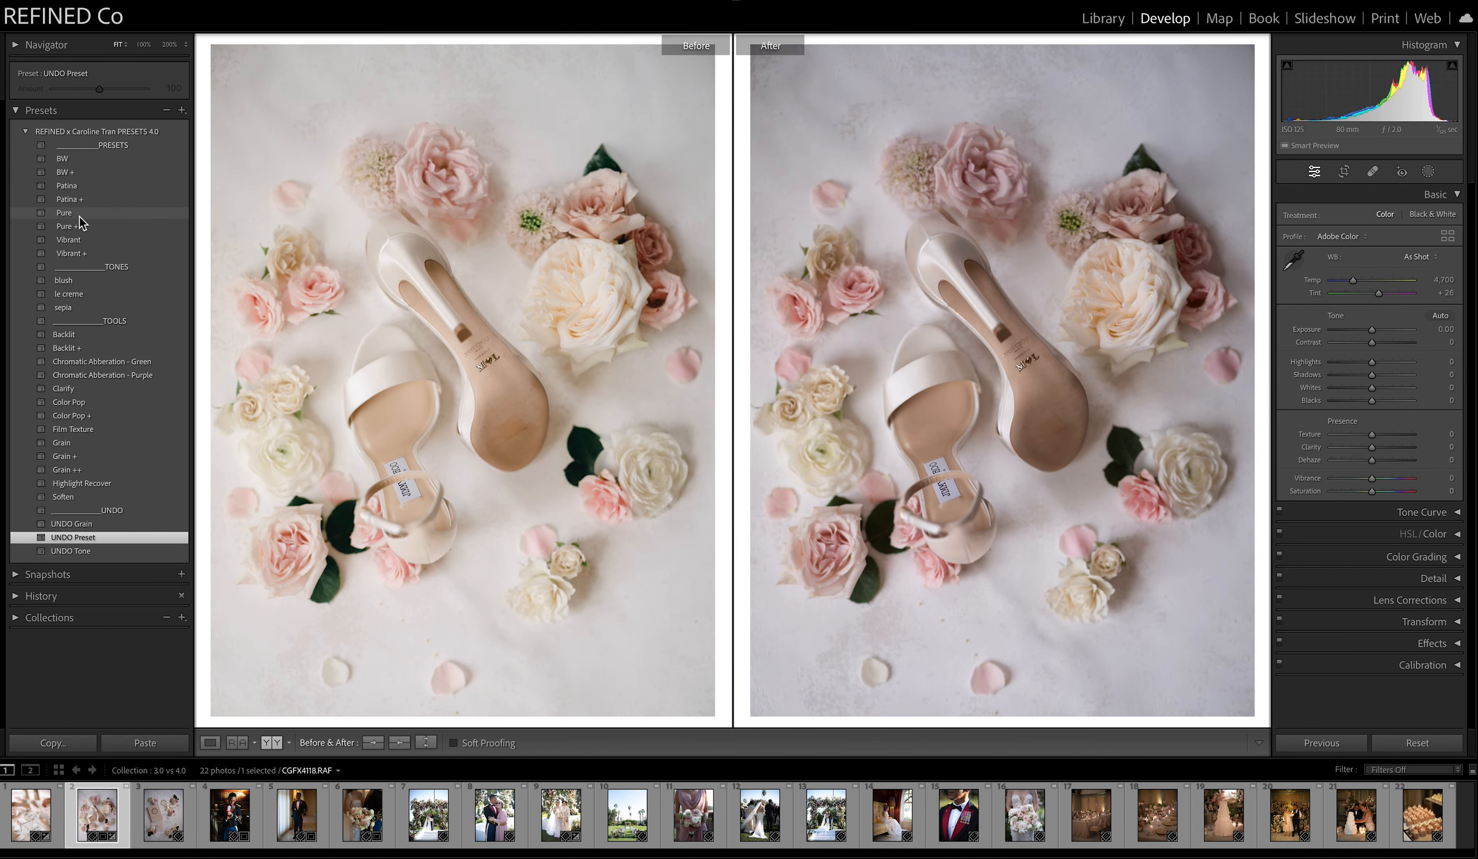
Apply the Pure preset to the flat lay, store it as the Before version, and clear the preset from After.
{"action": "left_click", "coordinate": [79, 216]}
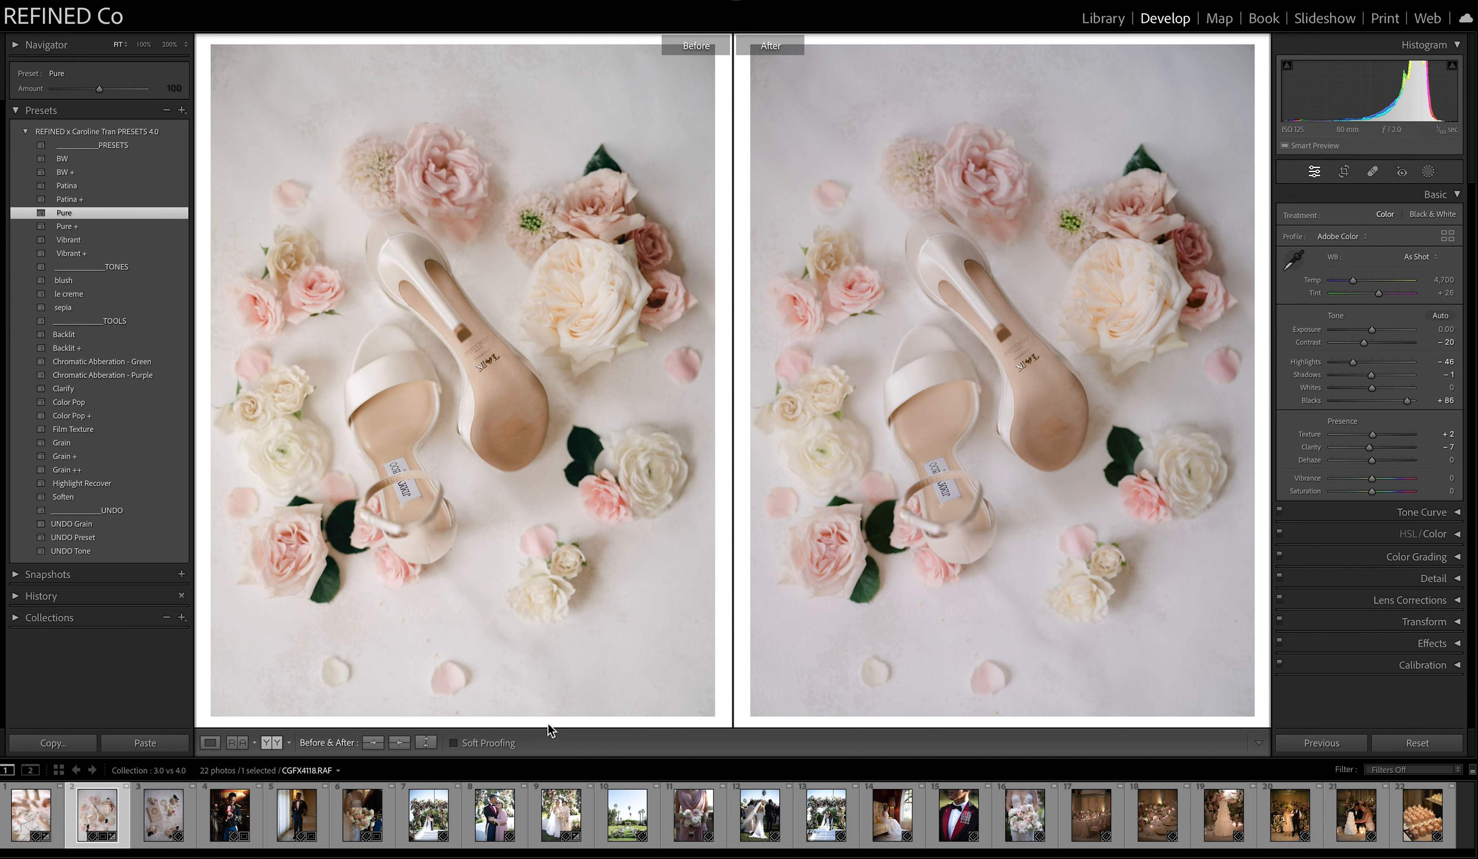
{"action": "left_click", "coordinate": [400, 742]}
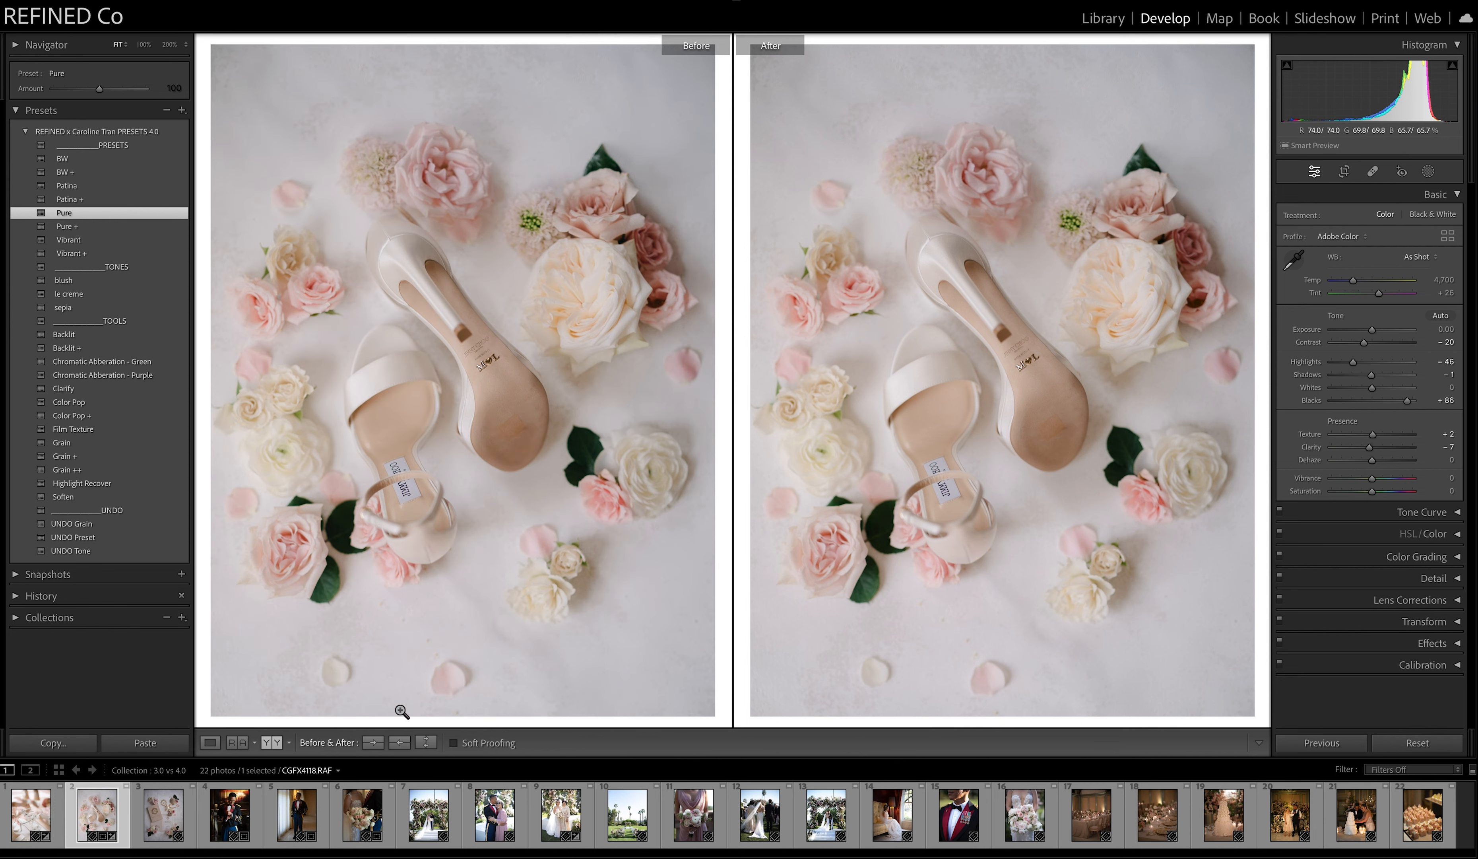
{"action": "left_click", "coordinate": [83, 536]}
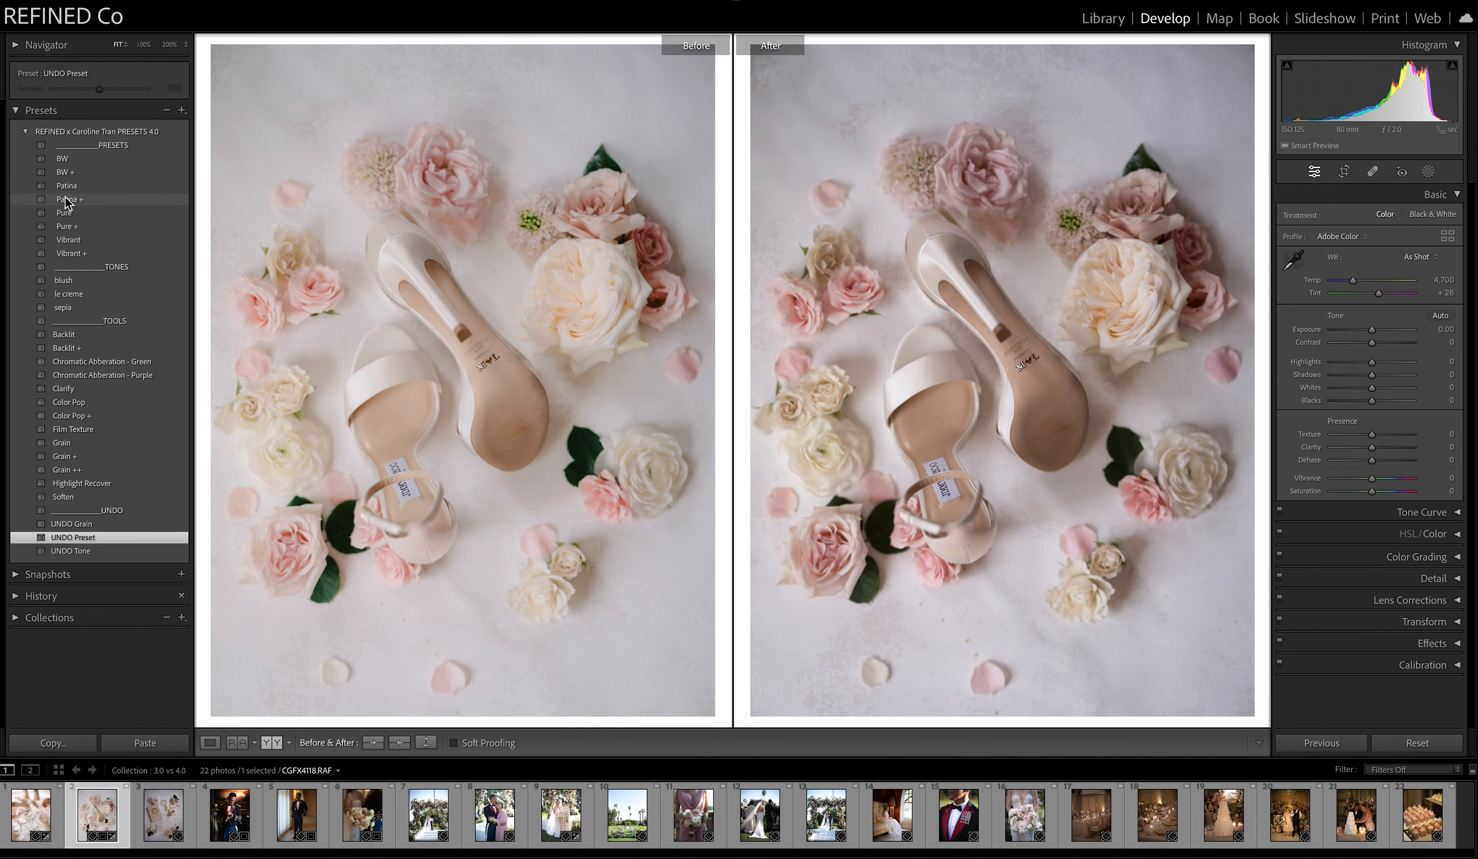
Try the Vibrant preset on the flat lay and inspect the roses and shoes at 100% against the Before version.
{"action": "left_click", "coordinate": [68, 240]}
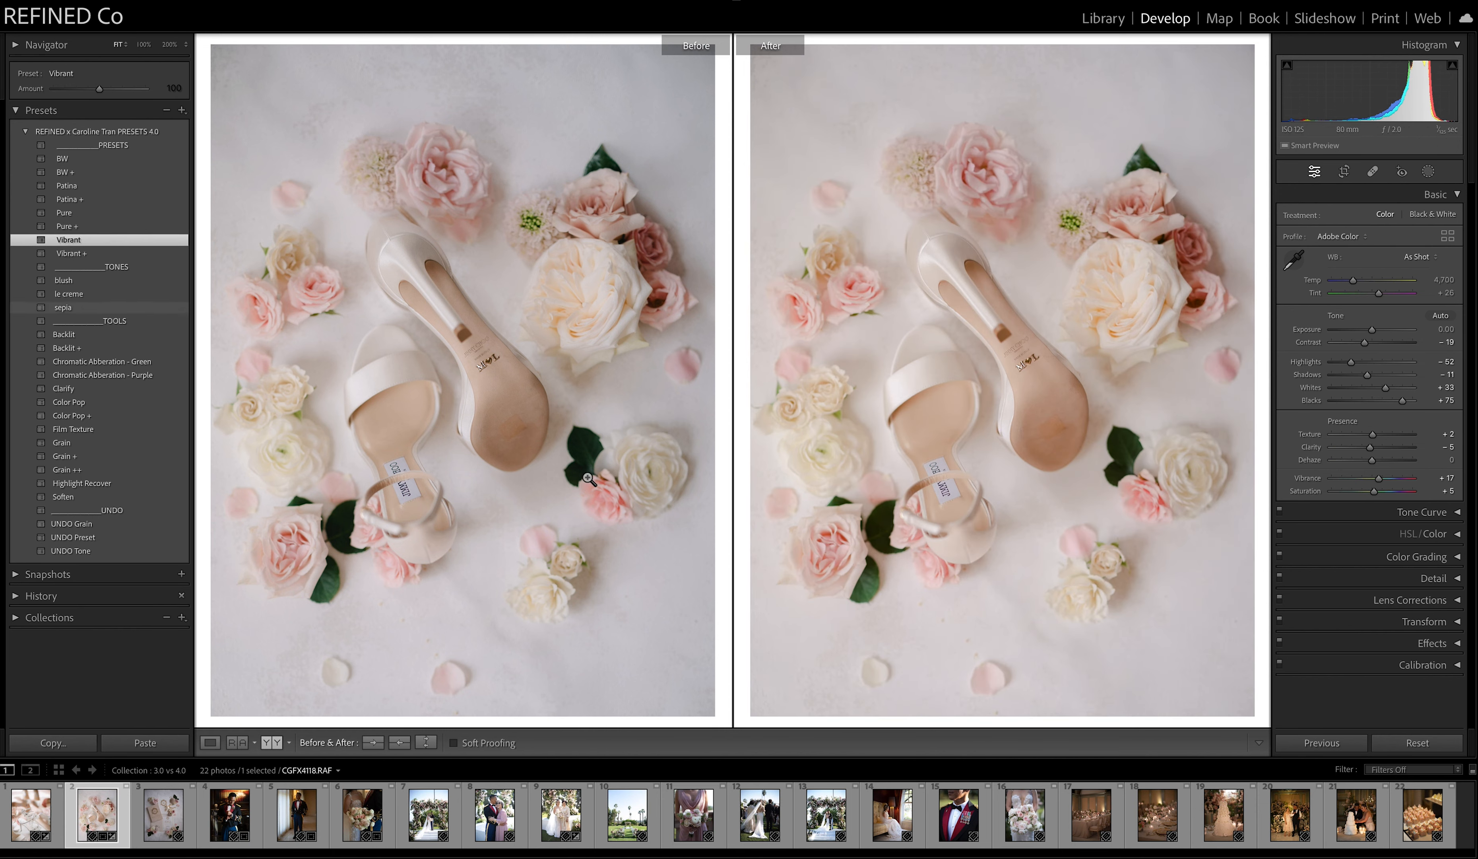
{"action": "left_click", "coordinate": [1010, 195]}
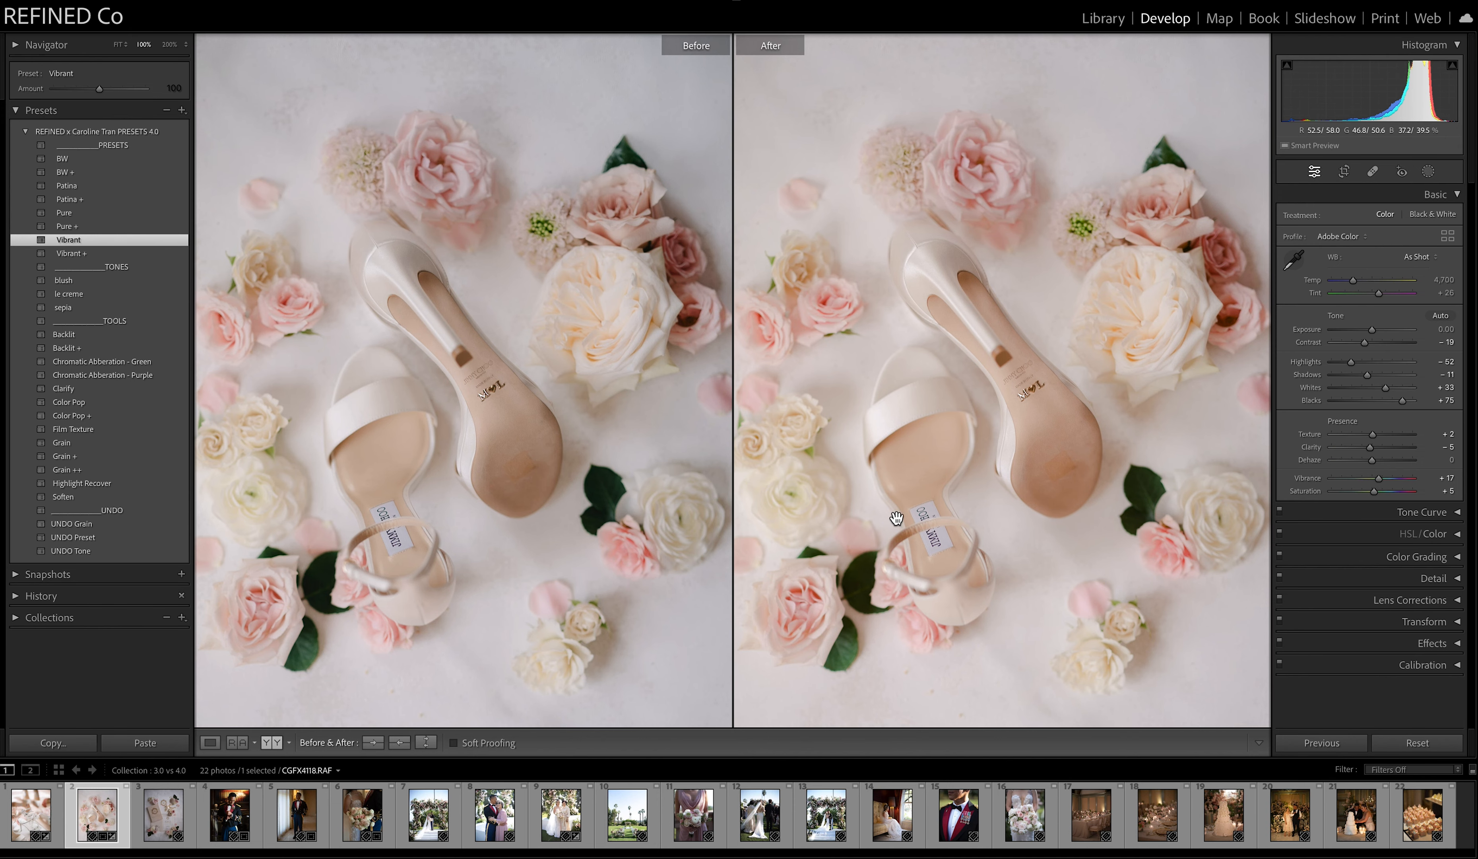
{"action": "left_click", "coordinate": [966, 500]}
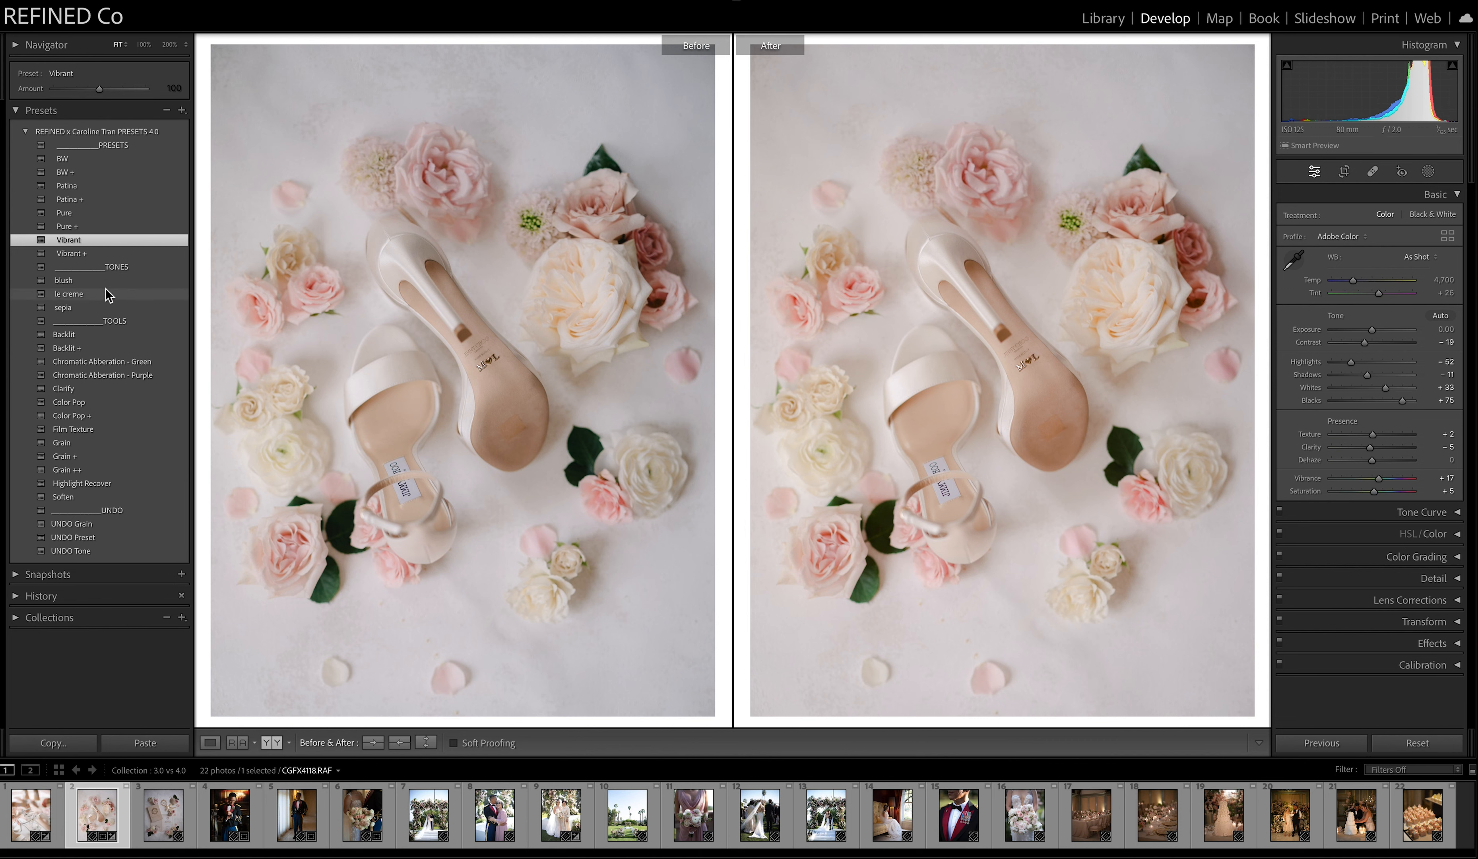
Try the blush and le creme tones on the flat lay, apply the sepia tone, and switch the preset to Patina.
{"action": "left_click", "coordinate": [65, 280]}
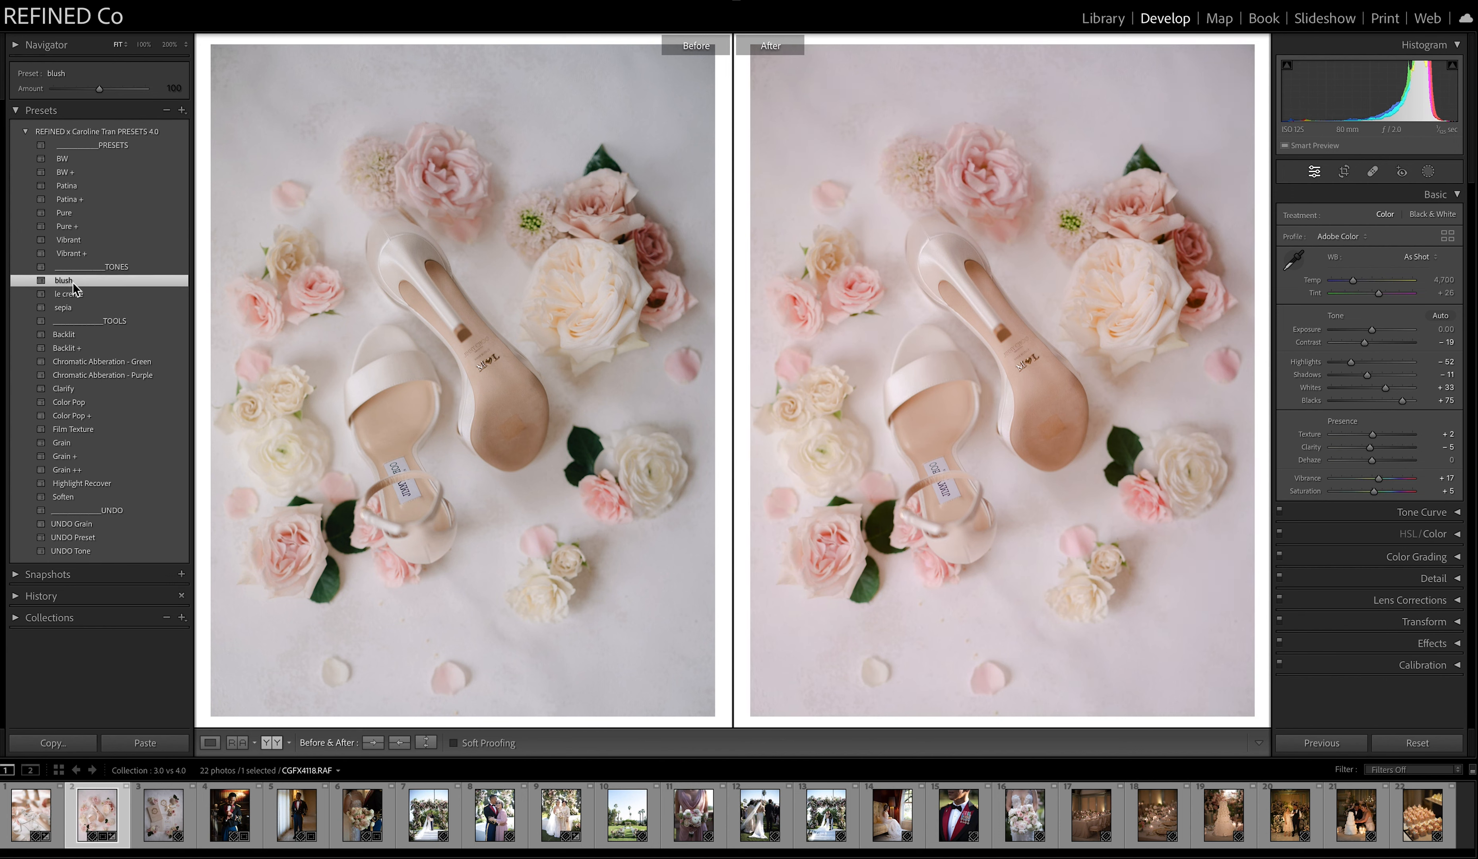
{"action": "left_click", "coordinate": [72, 293]}
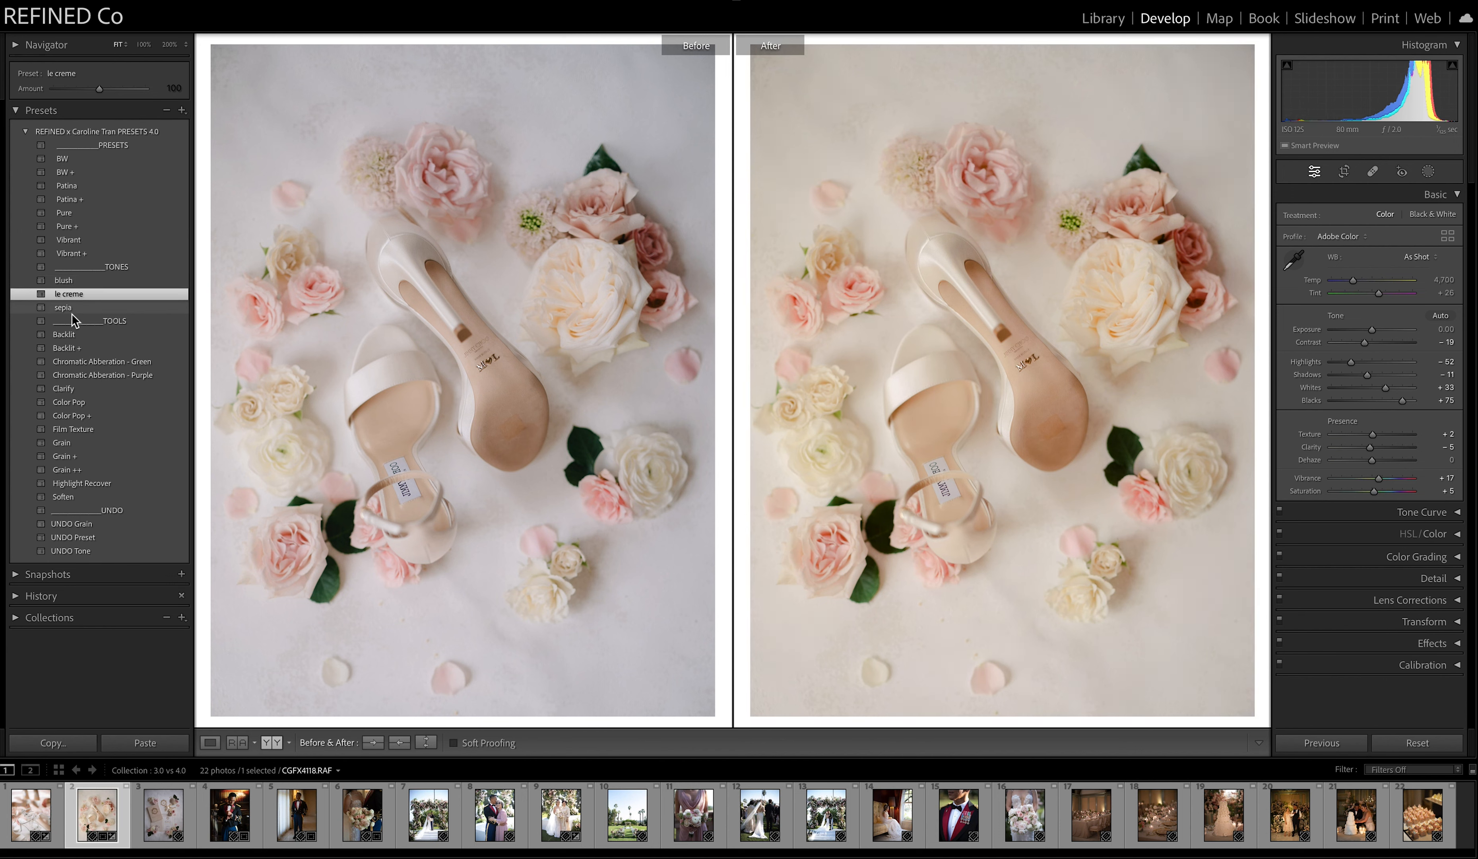
{"action": "left_click", "coordinate": [74, 310]}
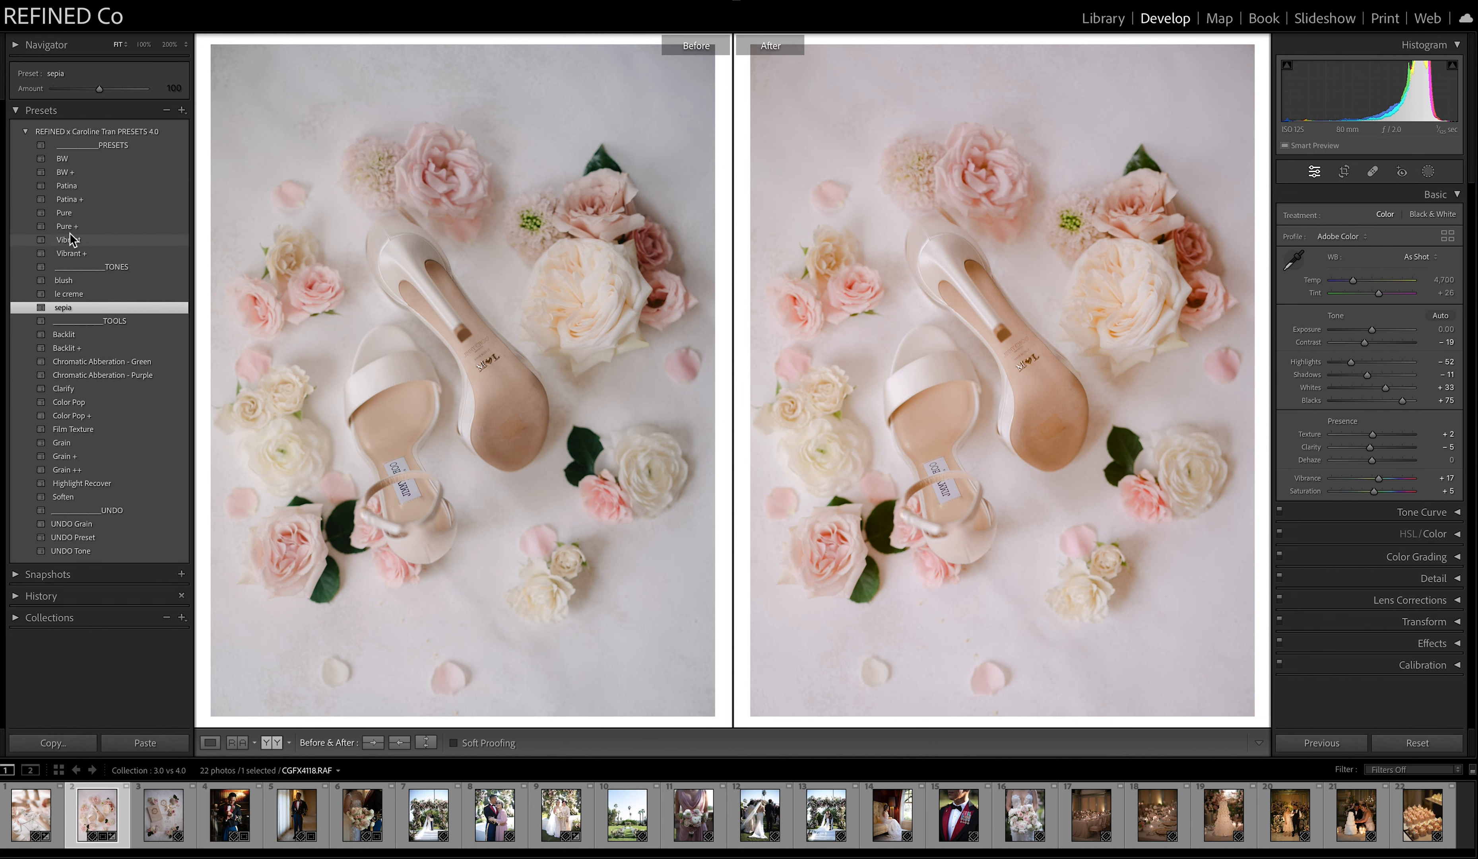
{"action": "left_click", "coordinate": [69, 188]}
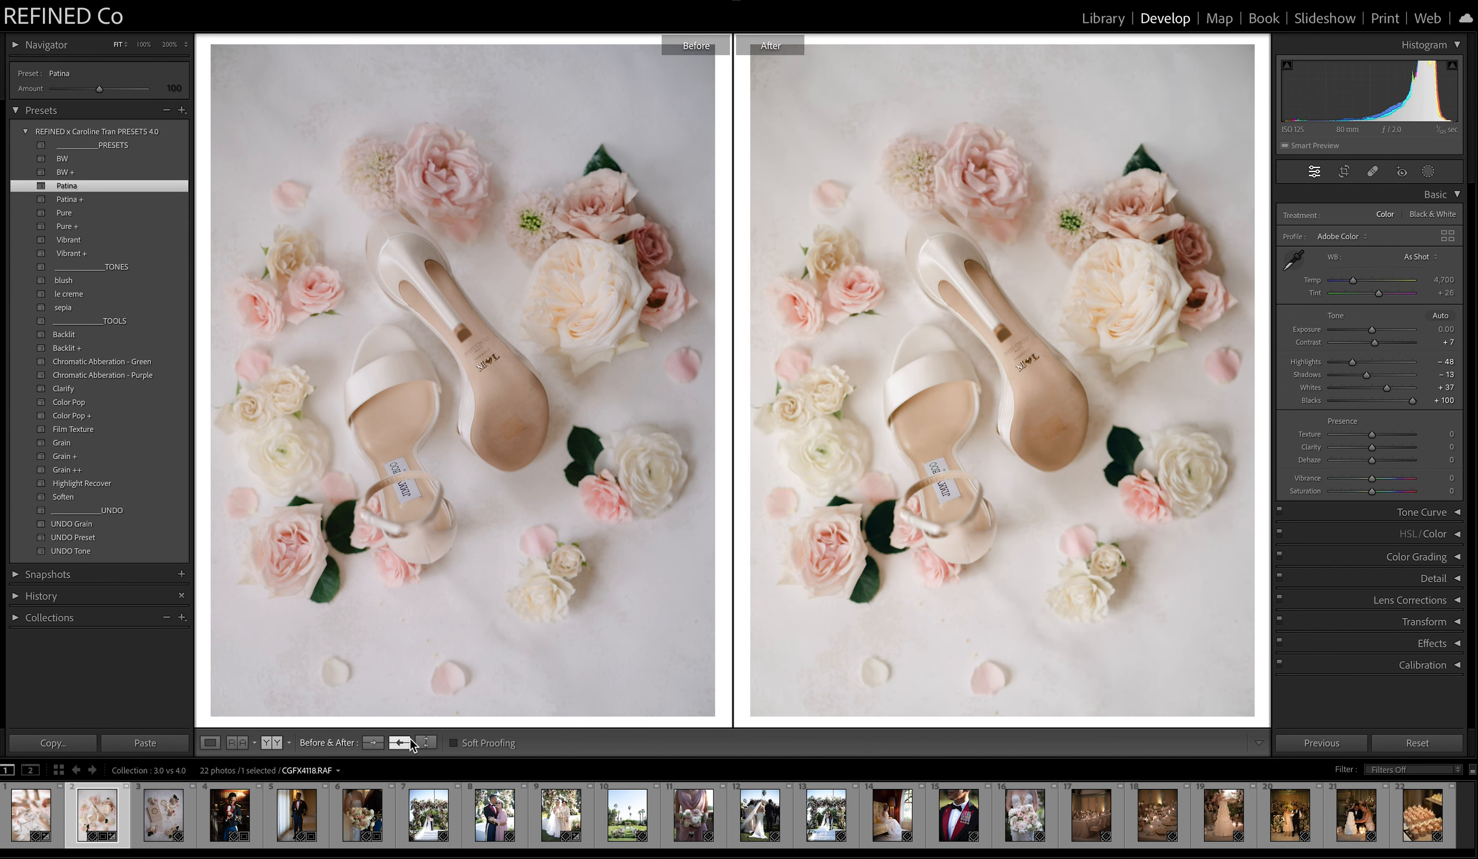
Apply the Patina preset to the third photo, the wedding invitation flat lay, and raise its exposure to +0.55.
{"action": "left_click", "coordinate": [167, 817]}
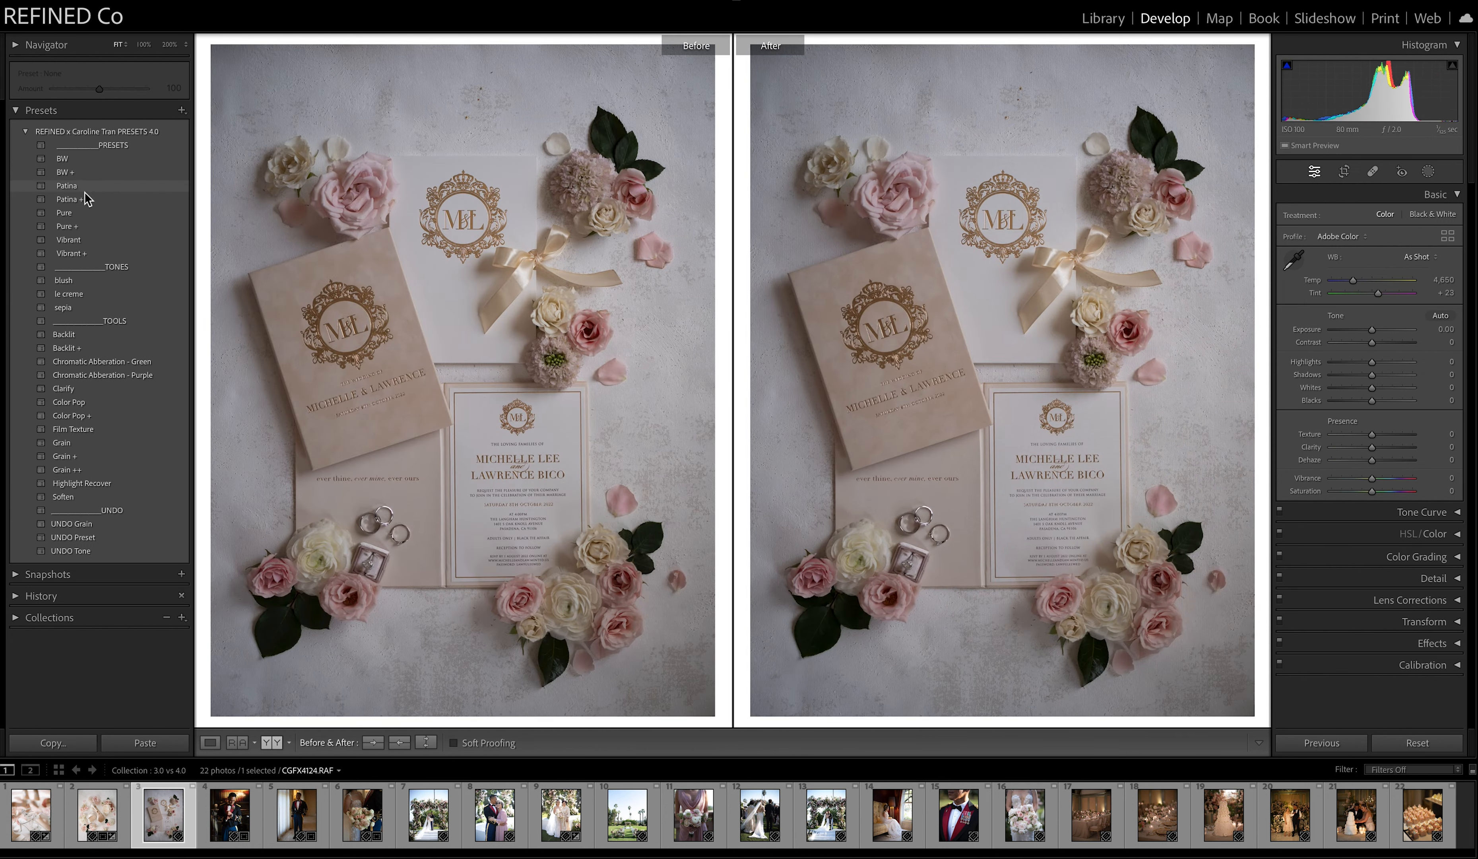
{"action": "left_click", "coordinate": [72, 188]}
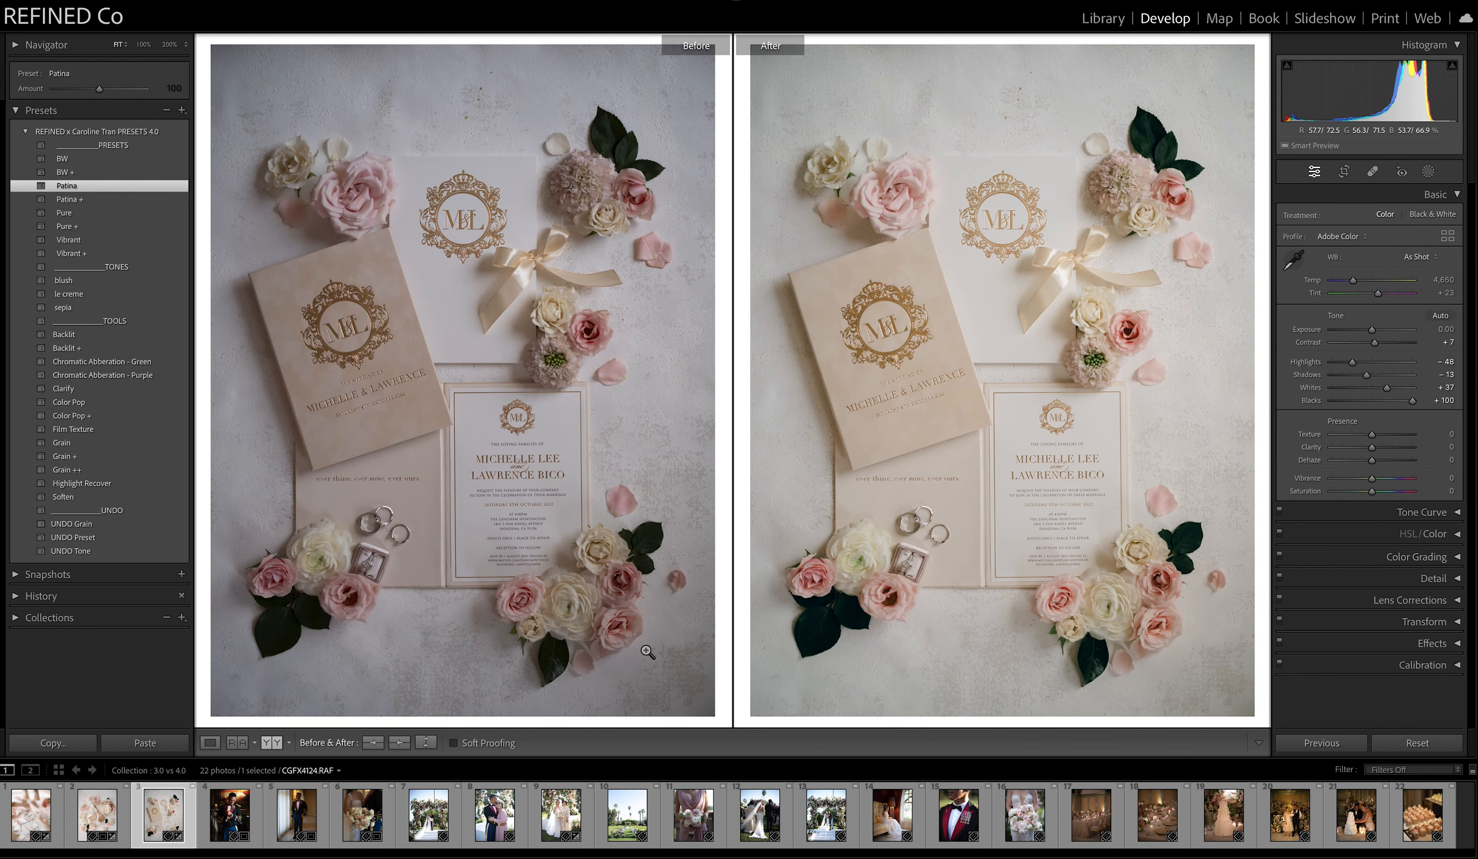
{"action": "left_click", "coordinate": [1377, 331]}
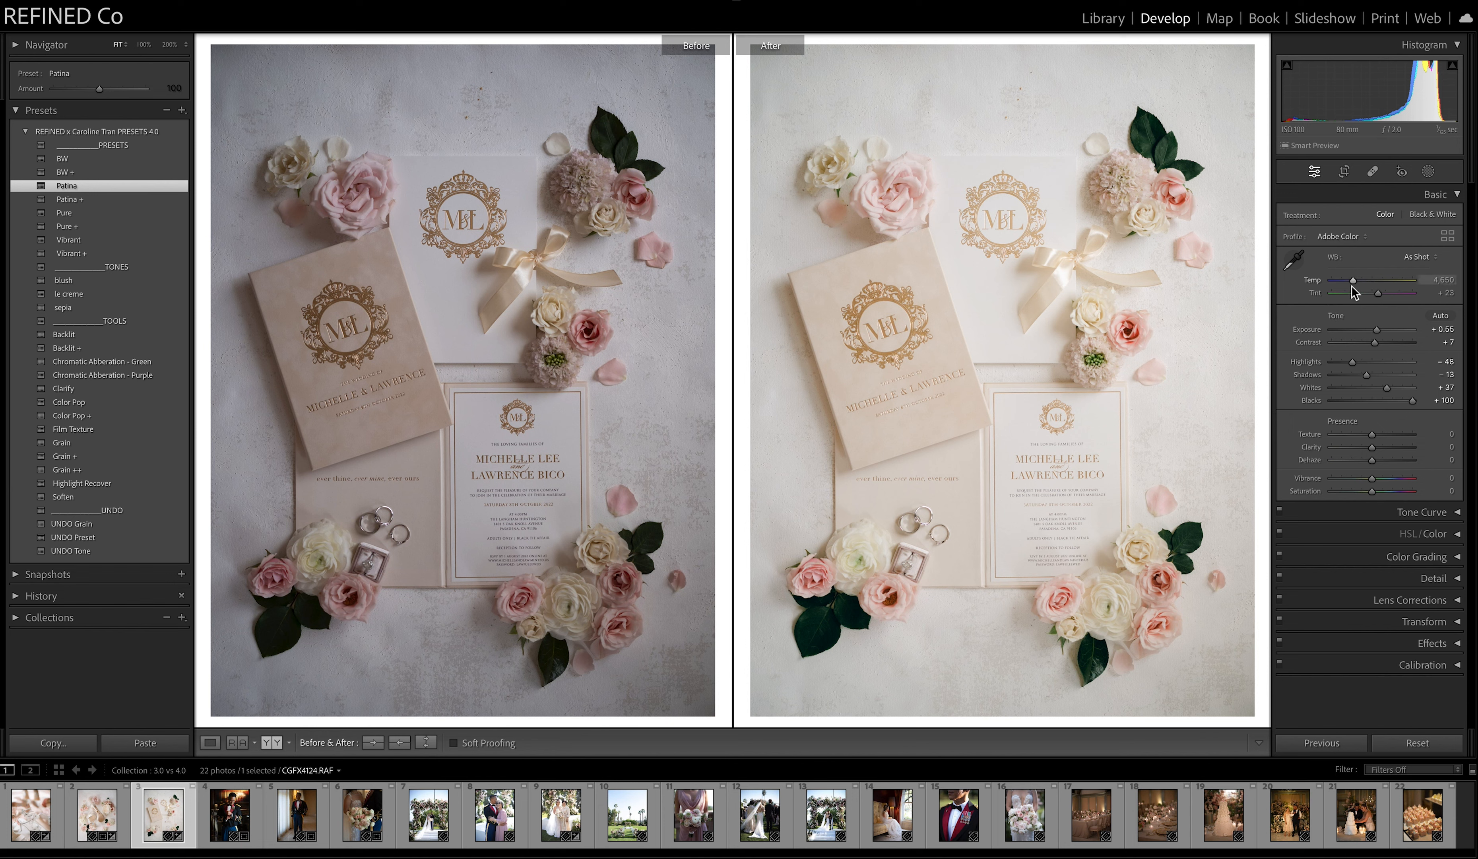
Try the Patina preset at an amount of 82 on the invitation photo and undo the amount change.
{"action": "left_click", "coordinate": [99, 90]}
{"action": "left_click_drag", "start_coordinate": [99, 90], "coordinate": [90, 94]}
{"action": "key", "text": "super+z"}
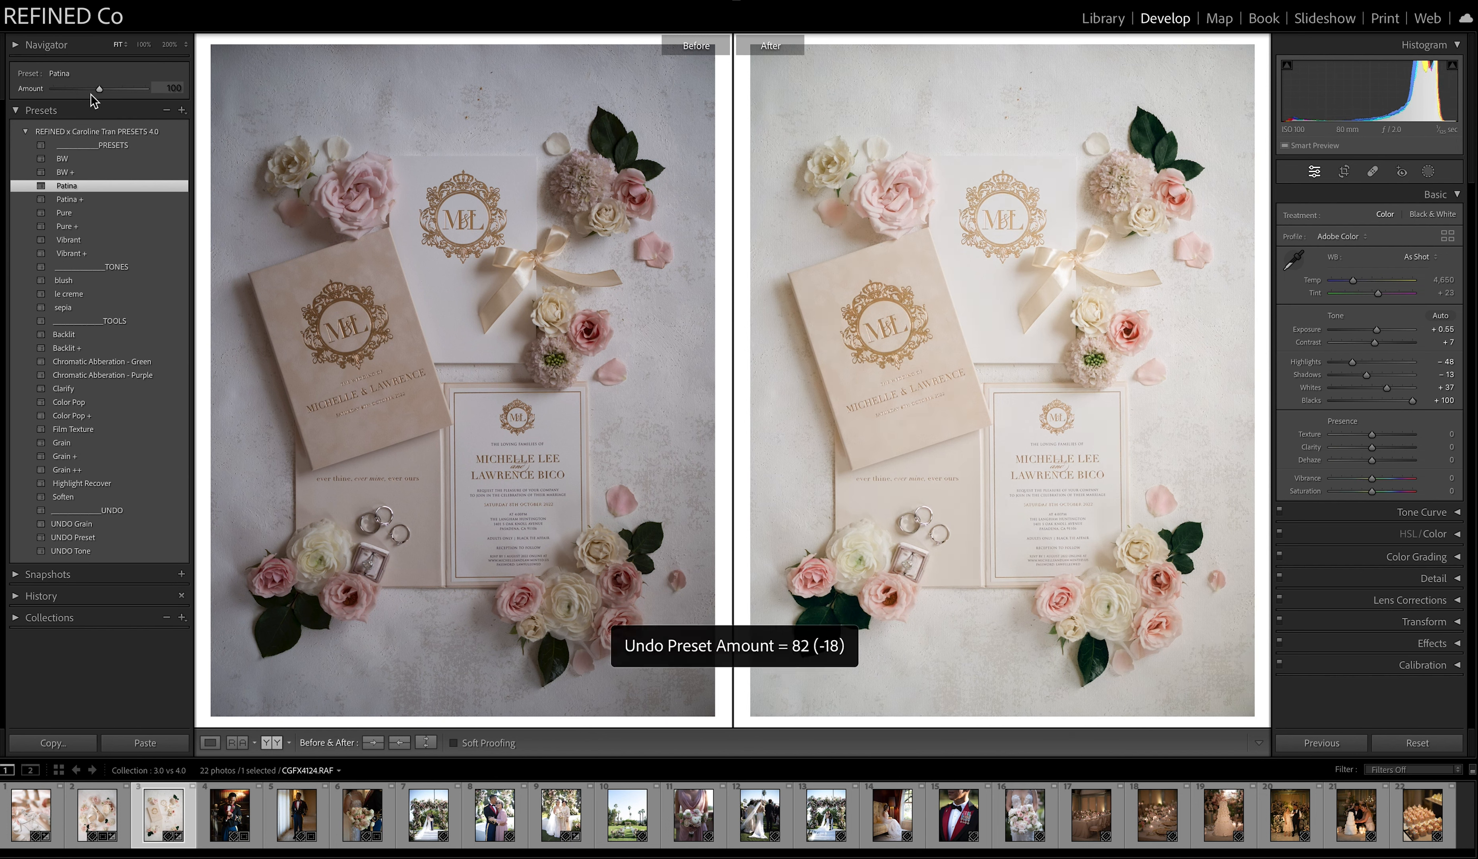
Cool the invitation photo's white balance to a temperature of 4,444.
{"action": "left_click_drag", "start_coordinate": [1353, 279], "coordinate": [1352, 284]}
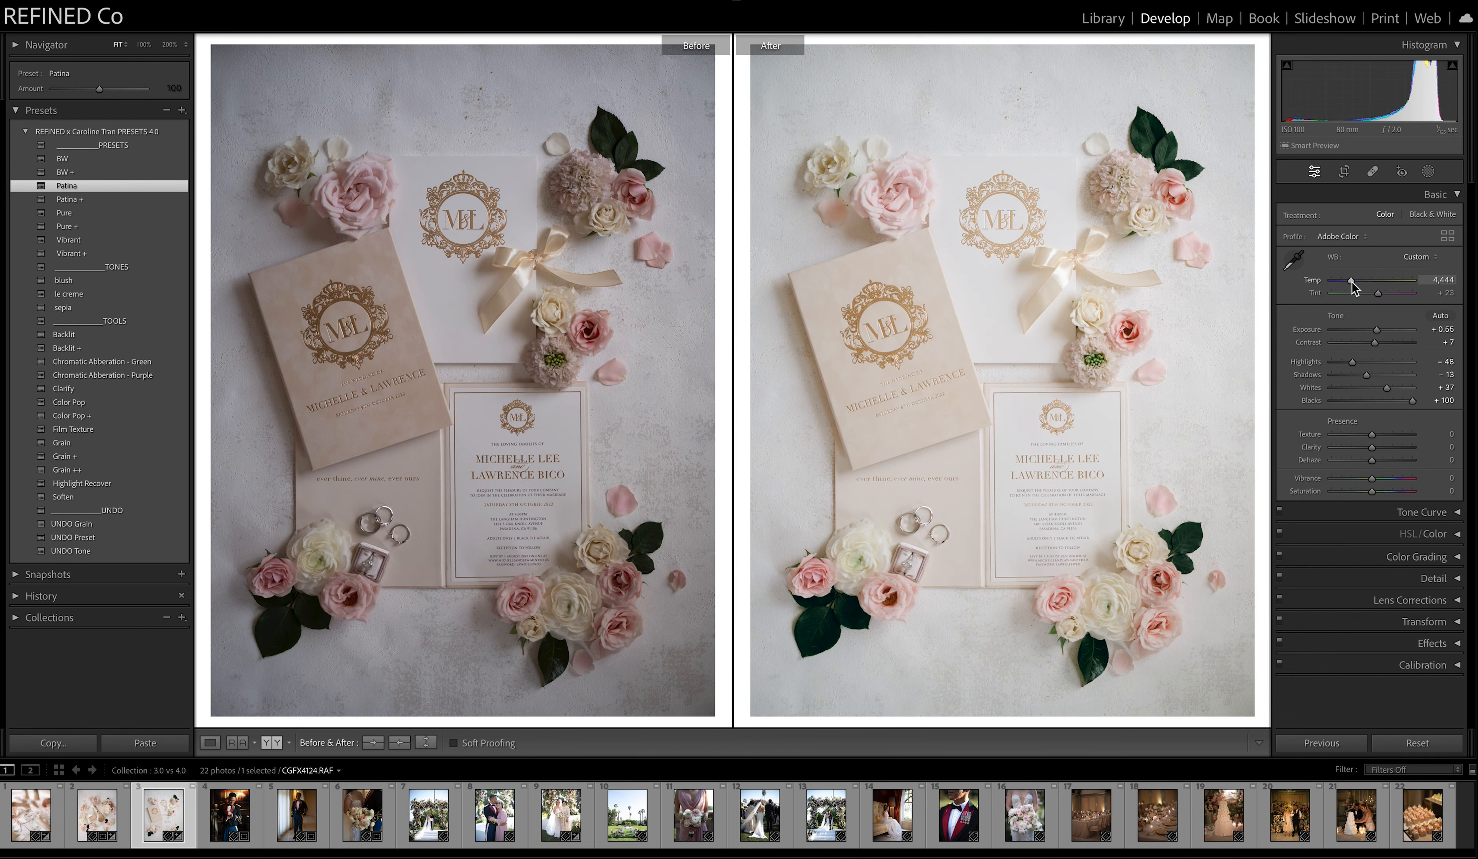
{"action": "key", "text": "x"}
{"action": "key", "text": "super+z"}
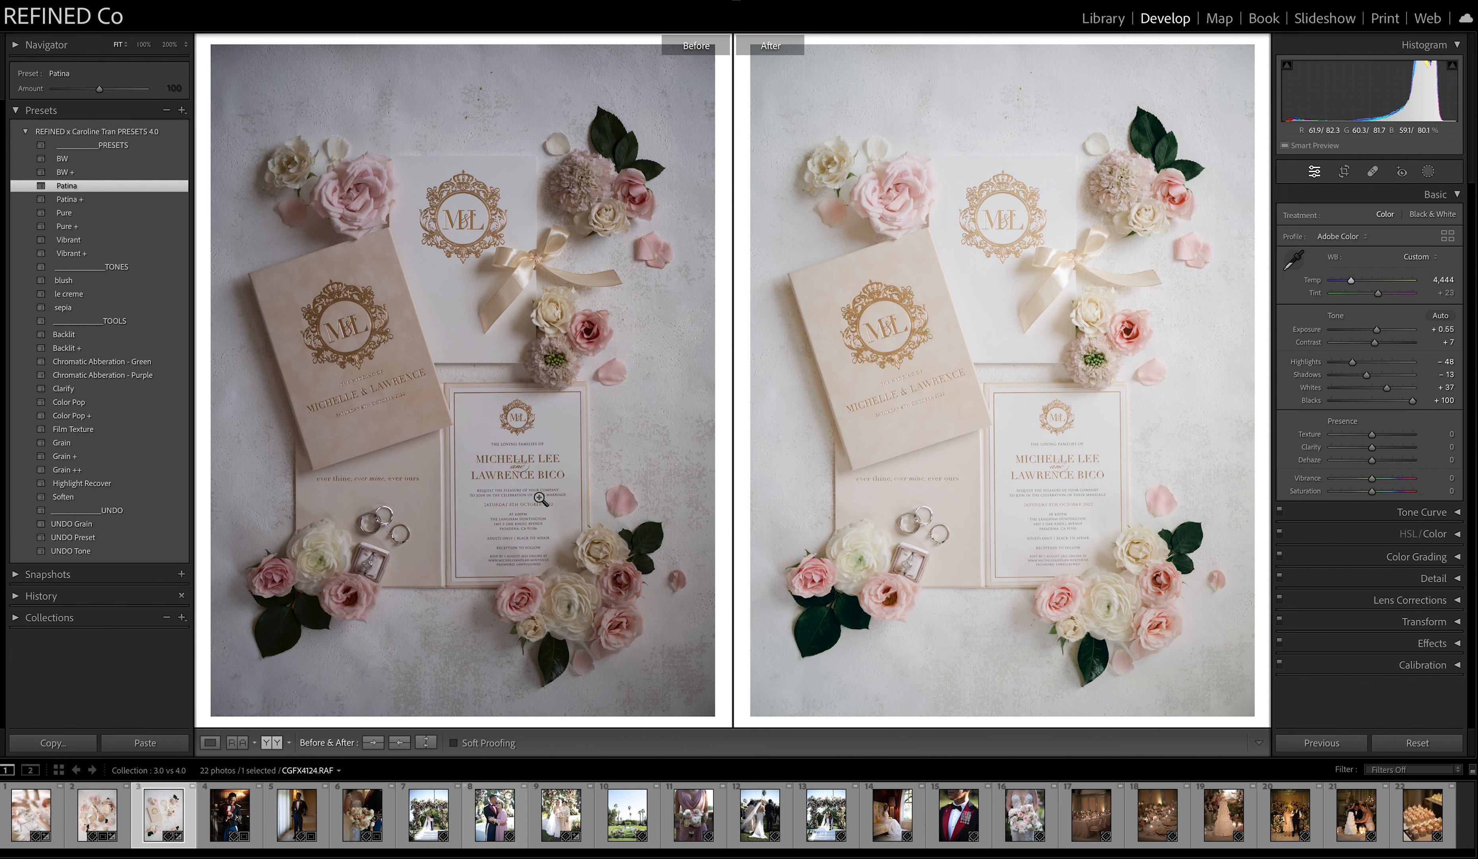
Apply the Pure preset to the fourth photo and set its exposure to +0.60, shadows to +35 and temperature to 4,067.
{"action": "key", "text": "Right"}
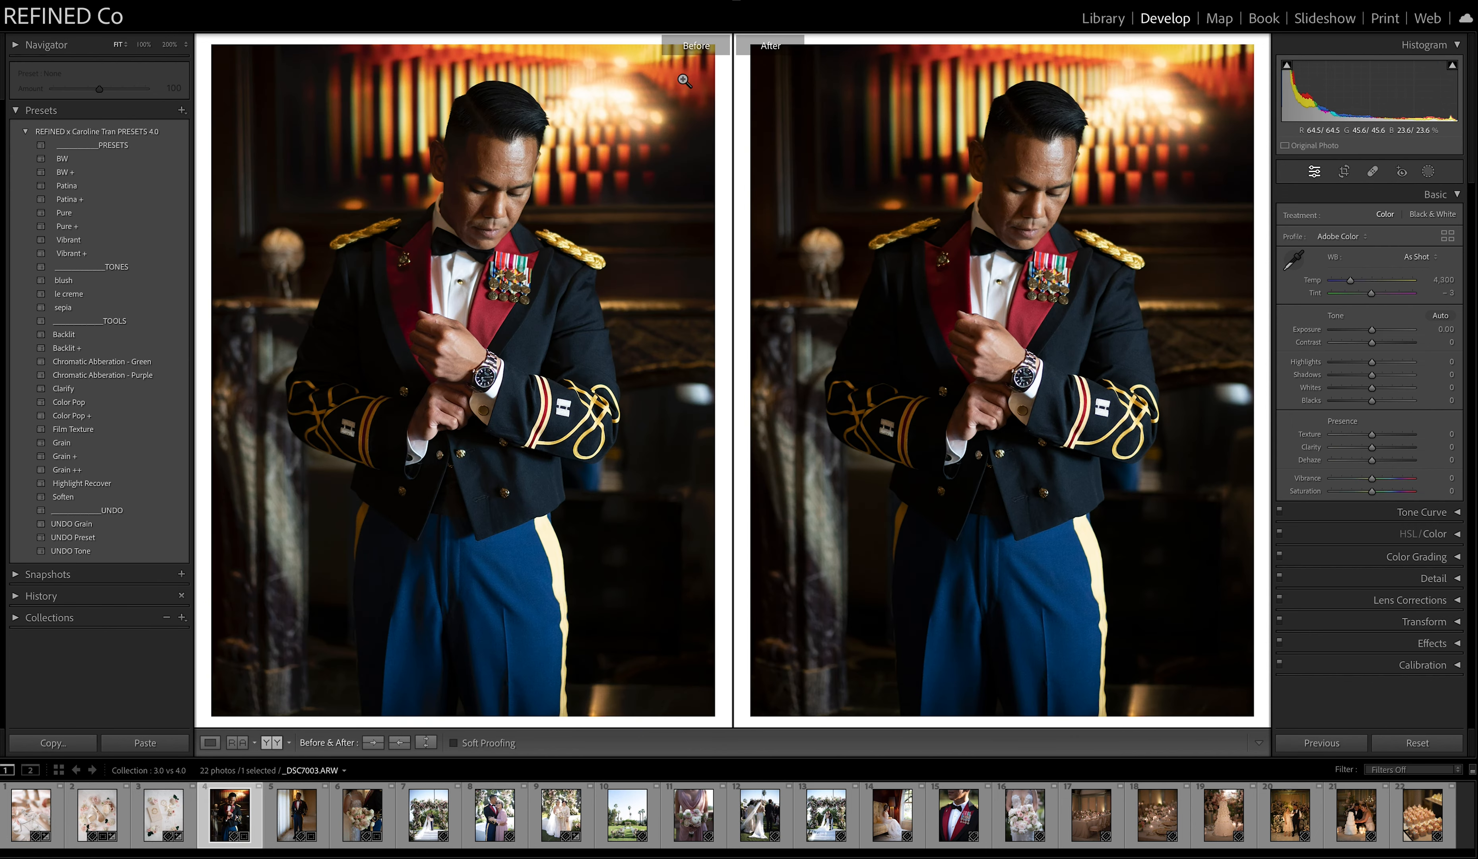
{"action": "left_click", "coordinate": [68, 217]}
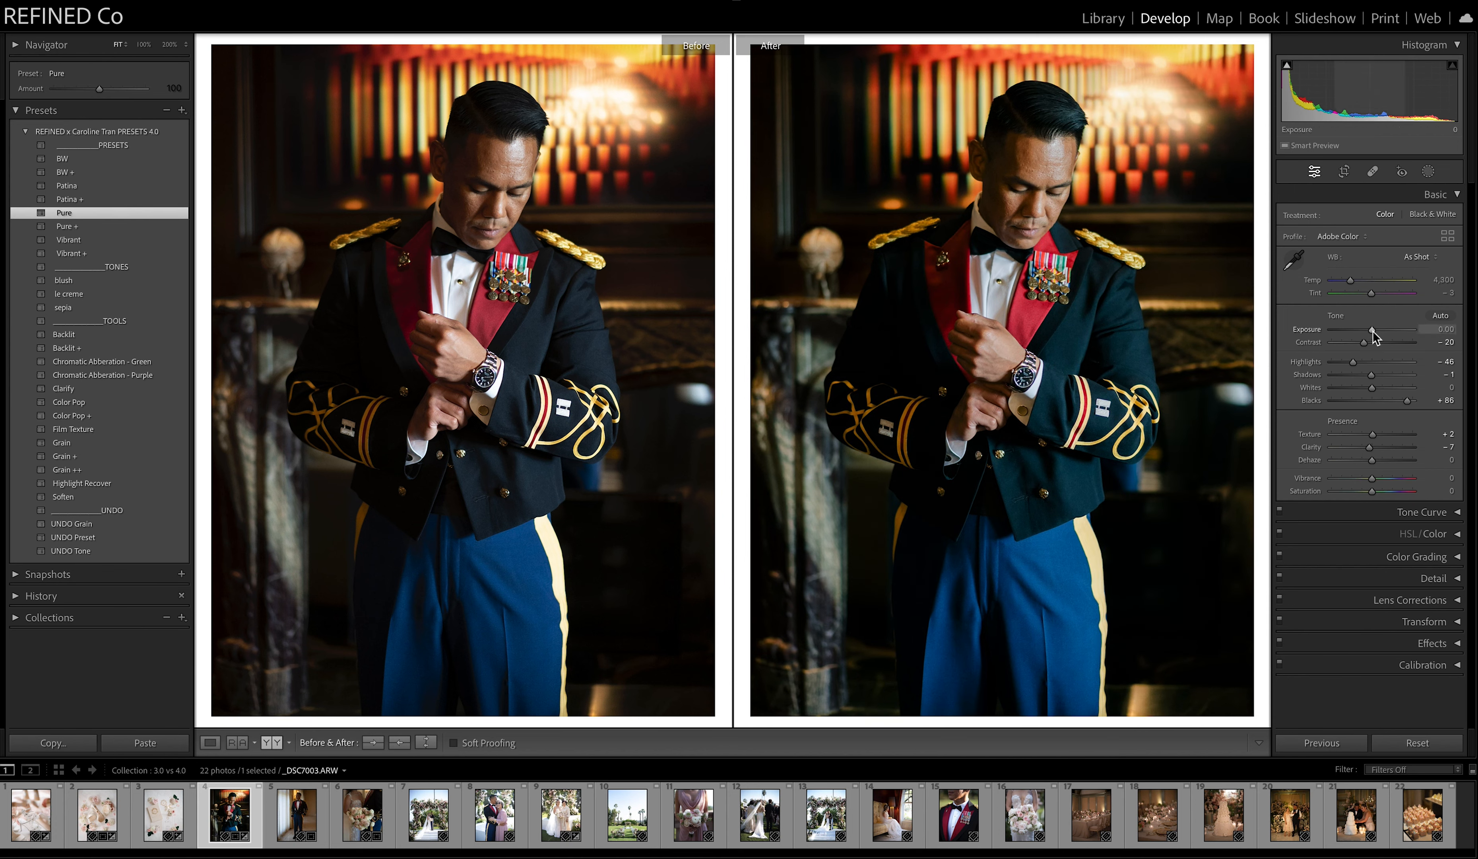
{"action": "left_click_drag", "start_coordinate": [1373, 331], "coordinate": [1376, 329]}
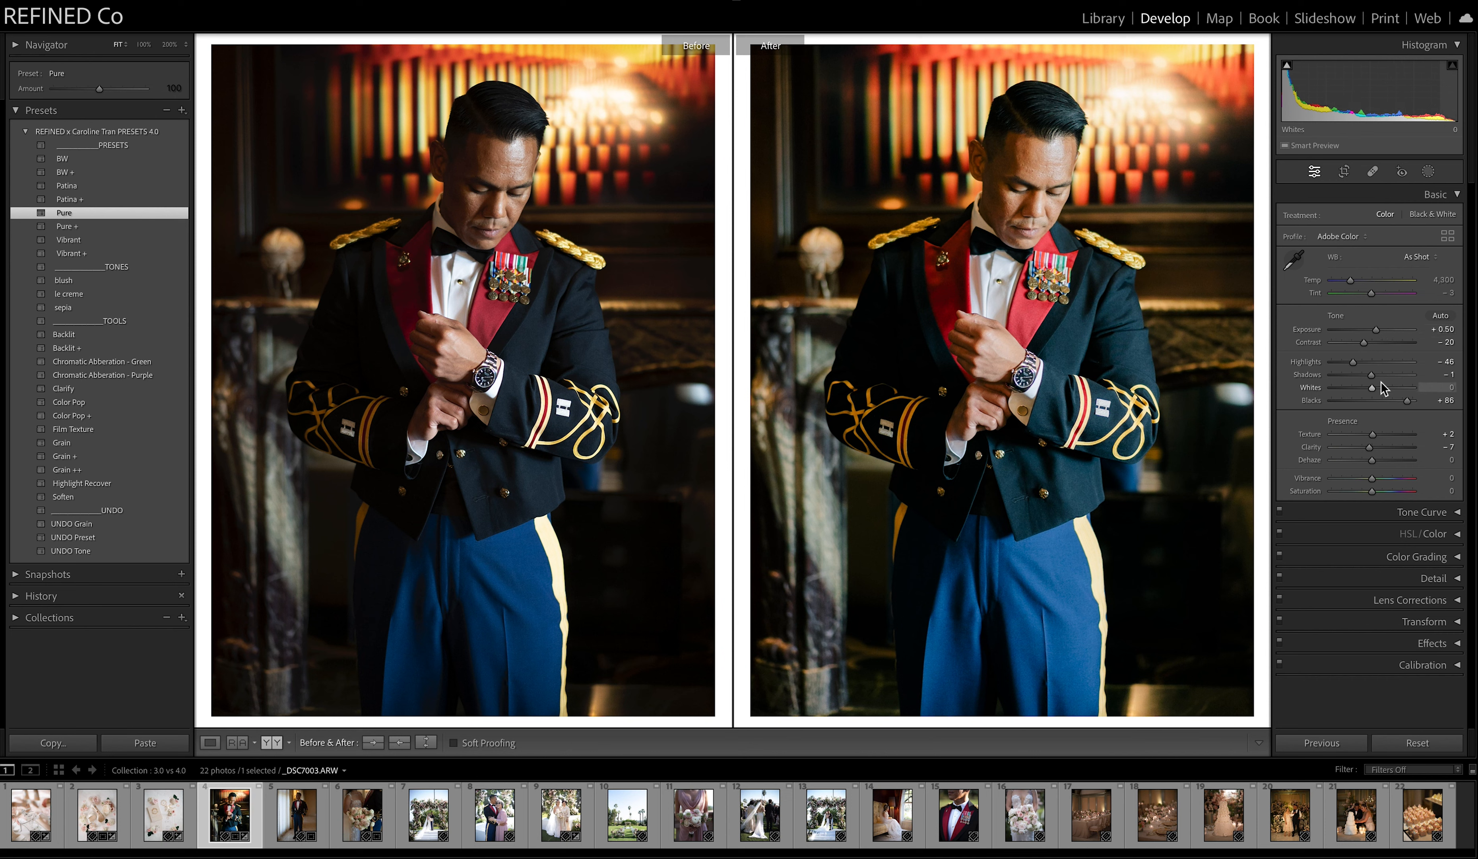
{"action": "left_click_drag", "start_coordinate": [1371, 382], "coordinate": [1383, 377]}
{"action": "left_click_drag", "start_coordinate": [1350, 281], "coordinate": [1349, 287]}
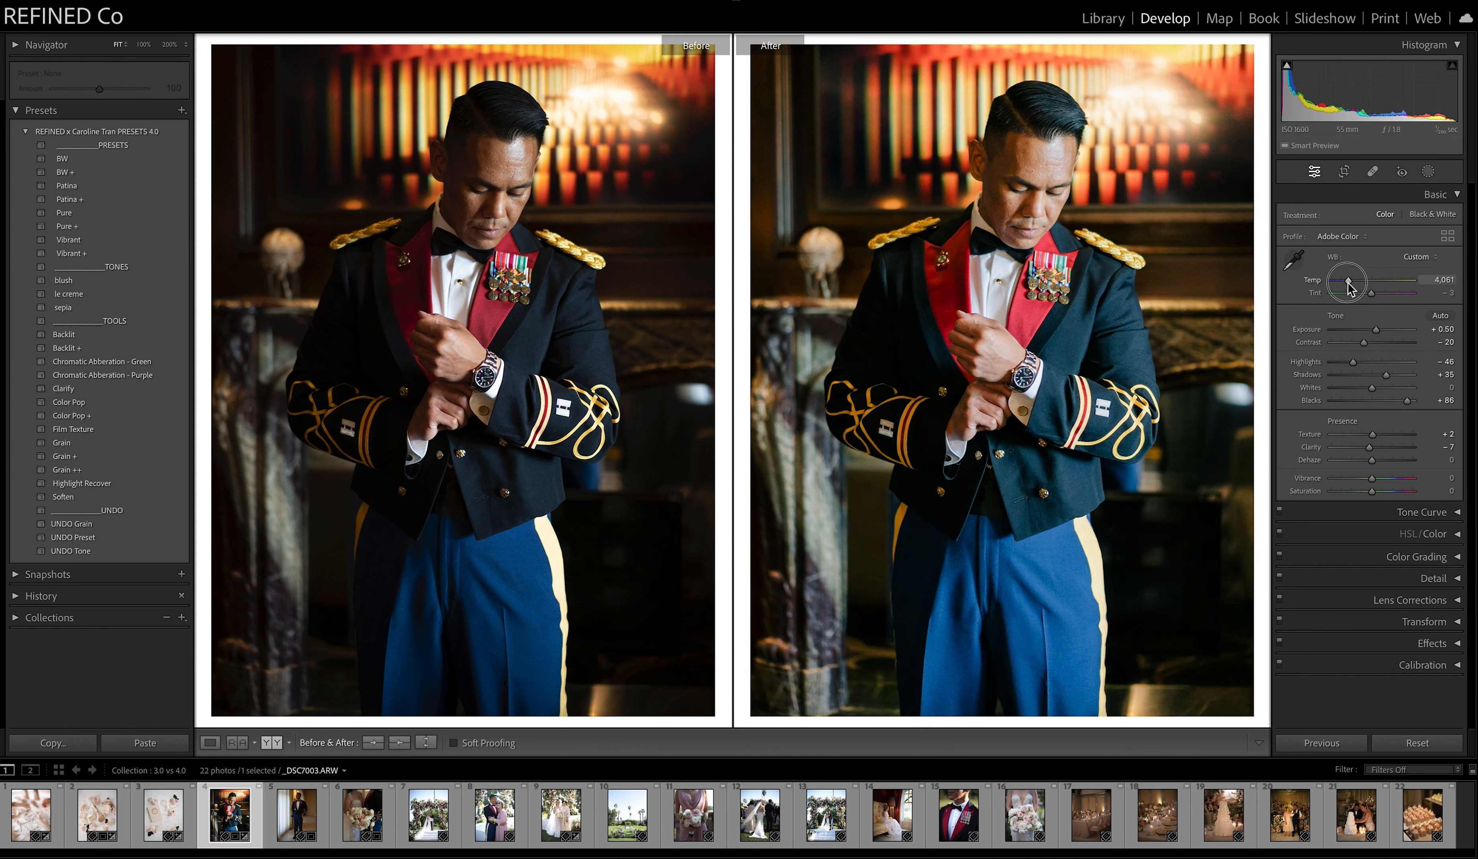
{"action": "left_click_drag", "start_coordinate": [1374, 329], "coordinate": [1376, 331]}
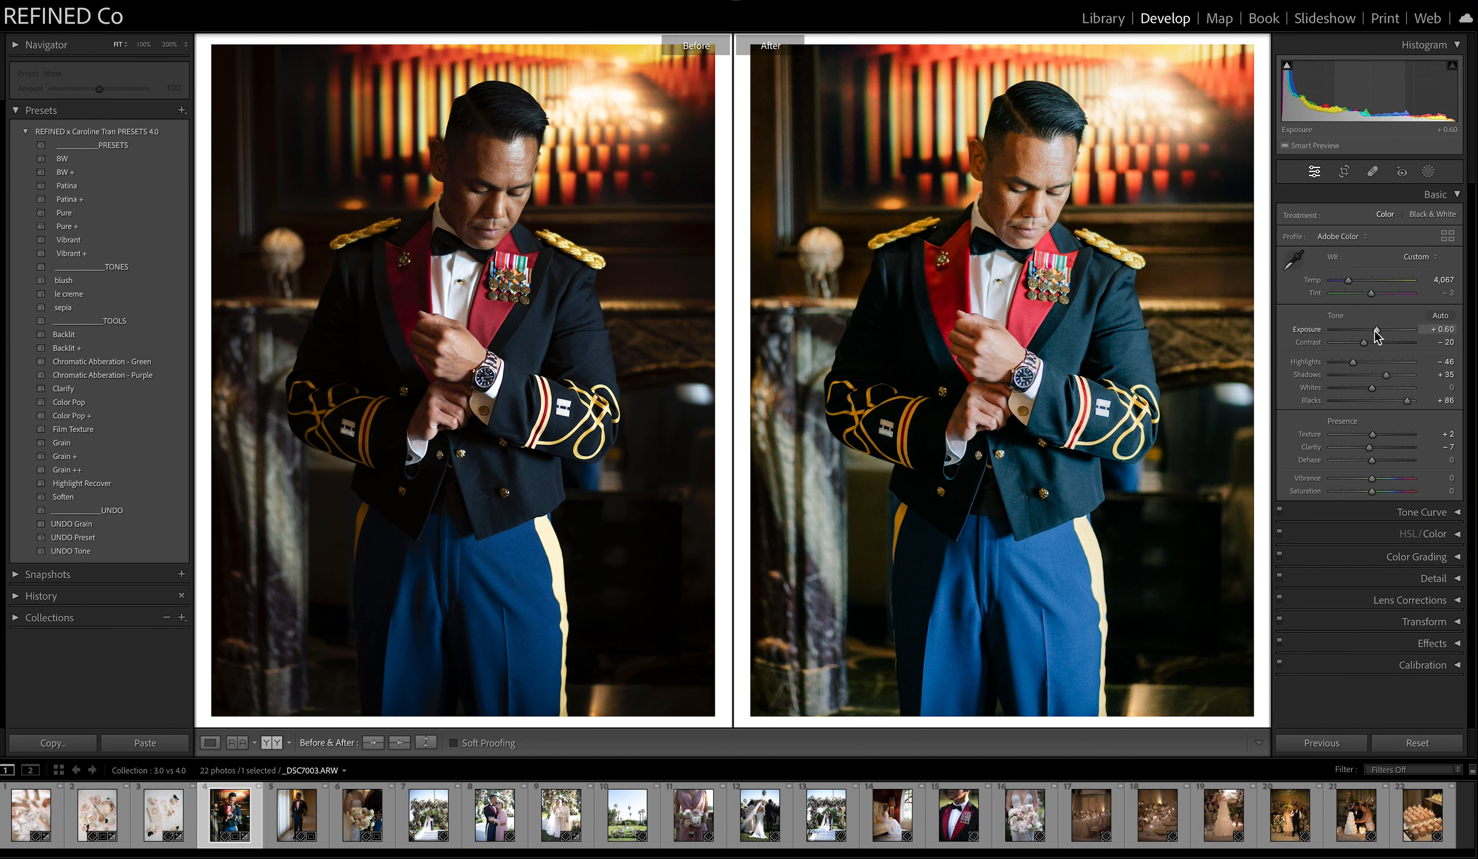
Apply the BW preset to the fifth photo, the full-length portrait beside the curtains.
{"action": "left_click", "coordinate": [298, 823]}
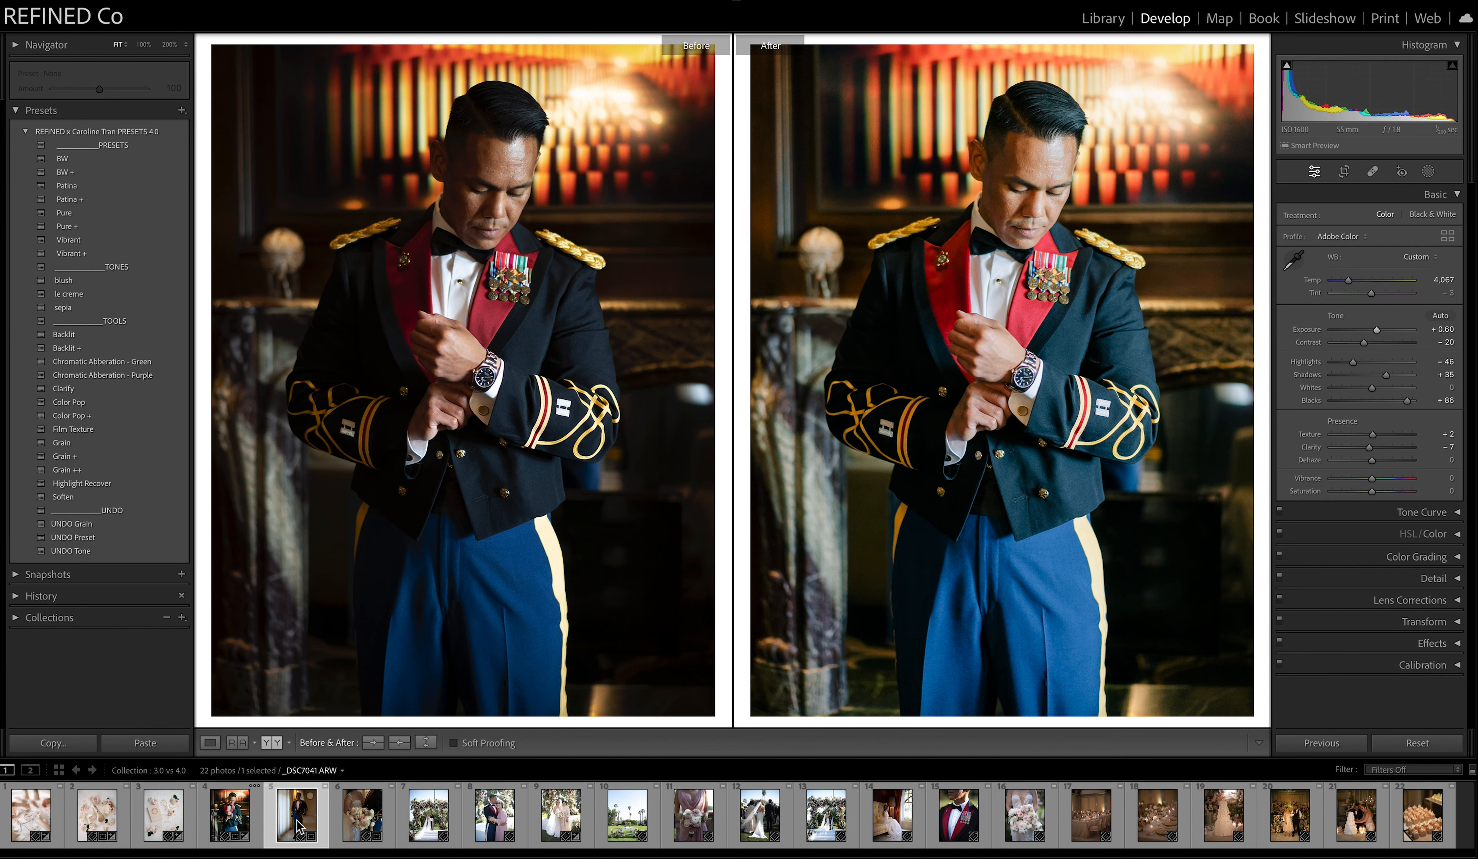
{"action": "left_click", "coordinate": [81, 160]}
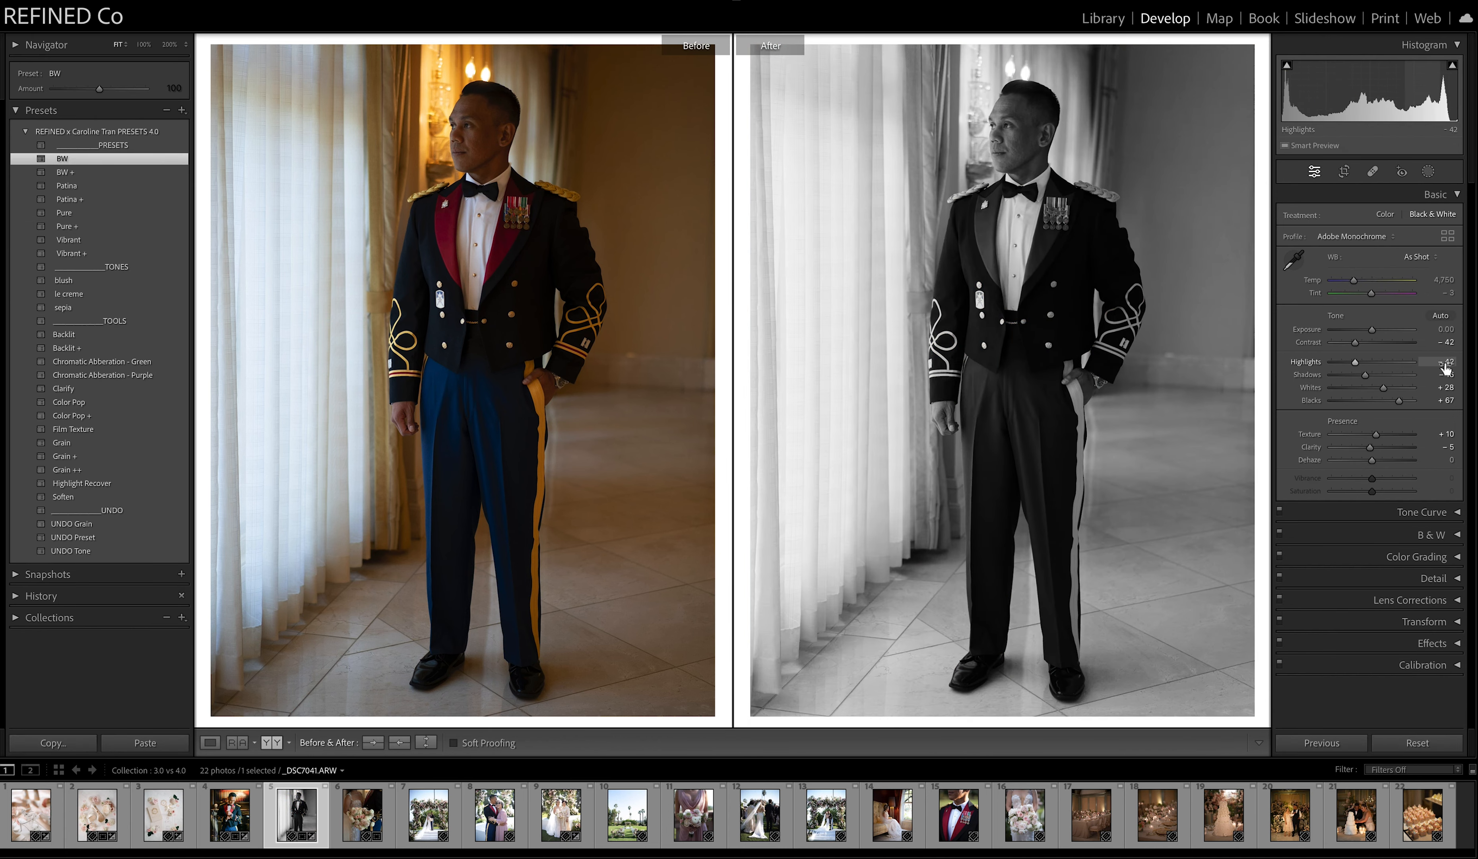
Try the Backlit and Backlit + tools on the black-and-white portrait and reapply the BW preset.
{"action": "left_click", "coordinate": [67, 337]}
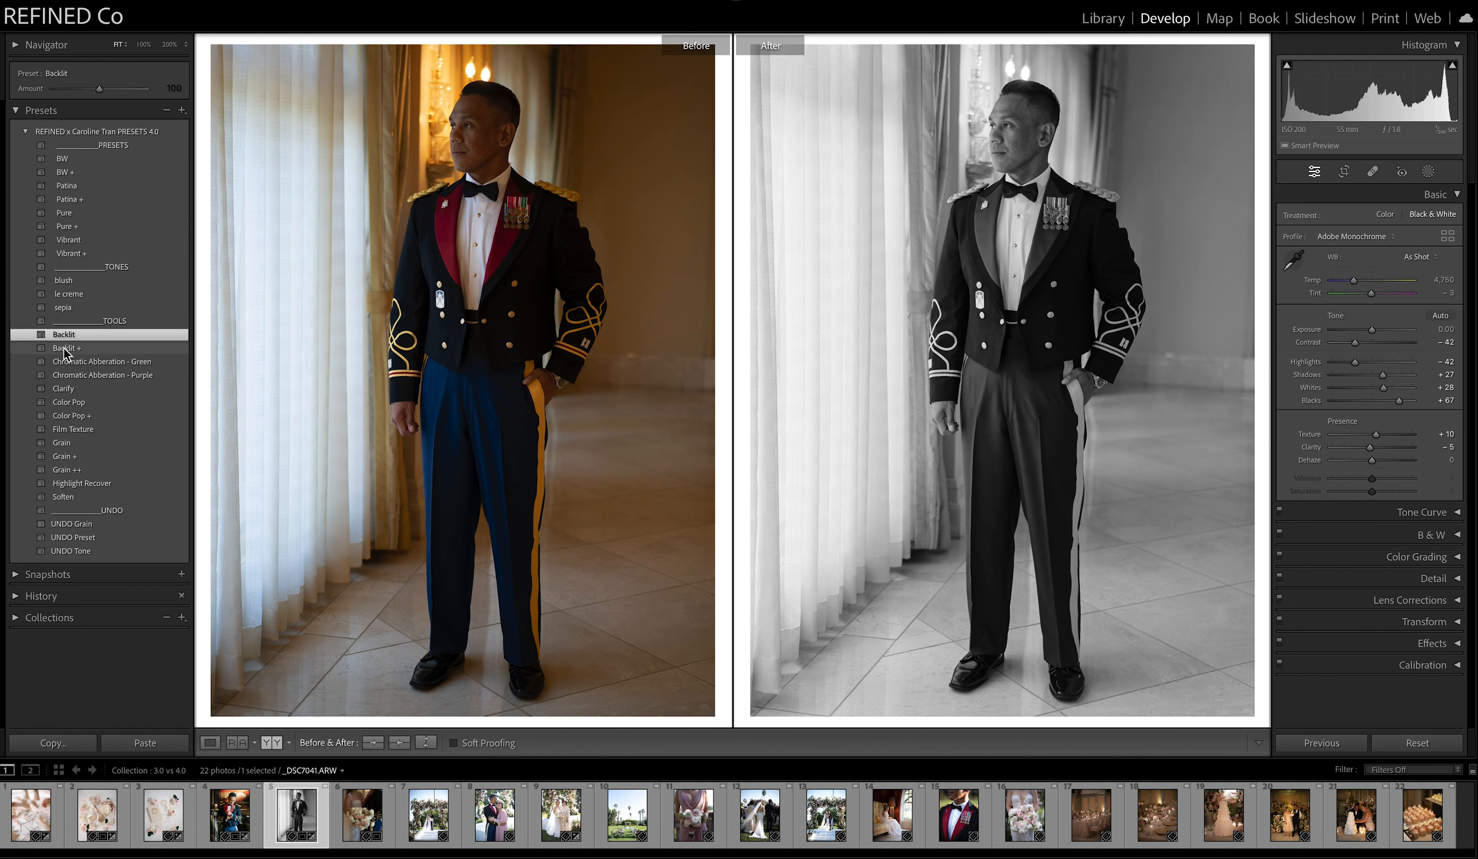
{"action": "left_click", "coordinate": [66, 349]}
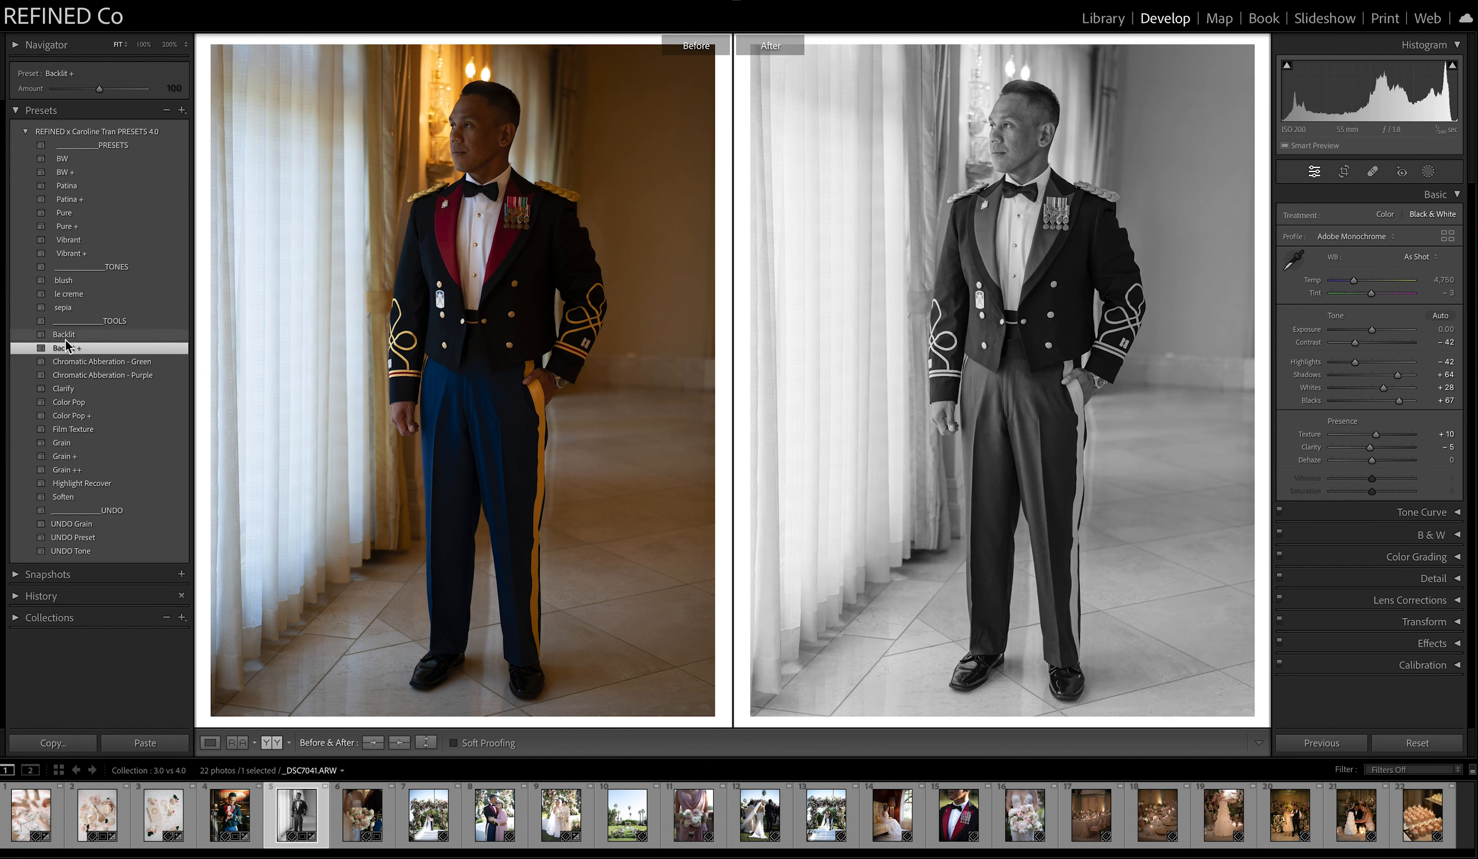
{"action": "left_click", "coordinate": [65, 334]}
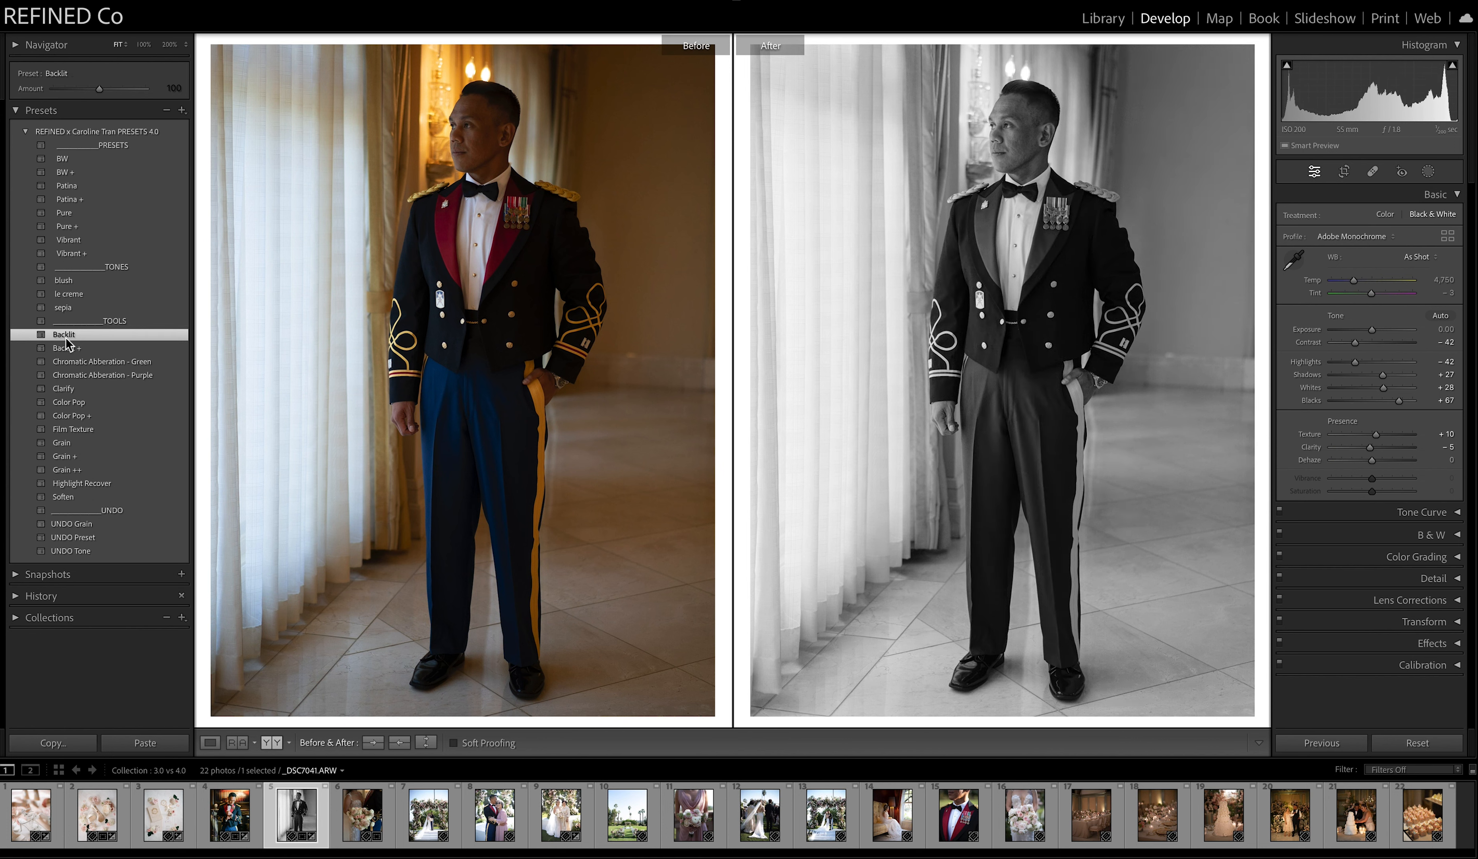
{"action": "left_click", "coordinate": [64, 159]}
Set the black-and-white portrait's shadows to +12 and exposure to +0.70, and add the Grain + tool.
{"action": "left_click_drag", "start_coordinate": [1365, 374], "coordinate": [1376, 375]}
{"action": "left_click", "coordinate": [1378, 330]}
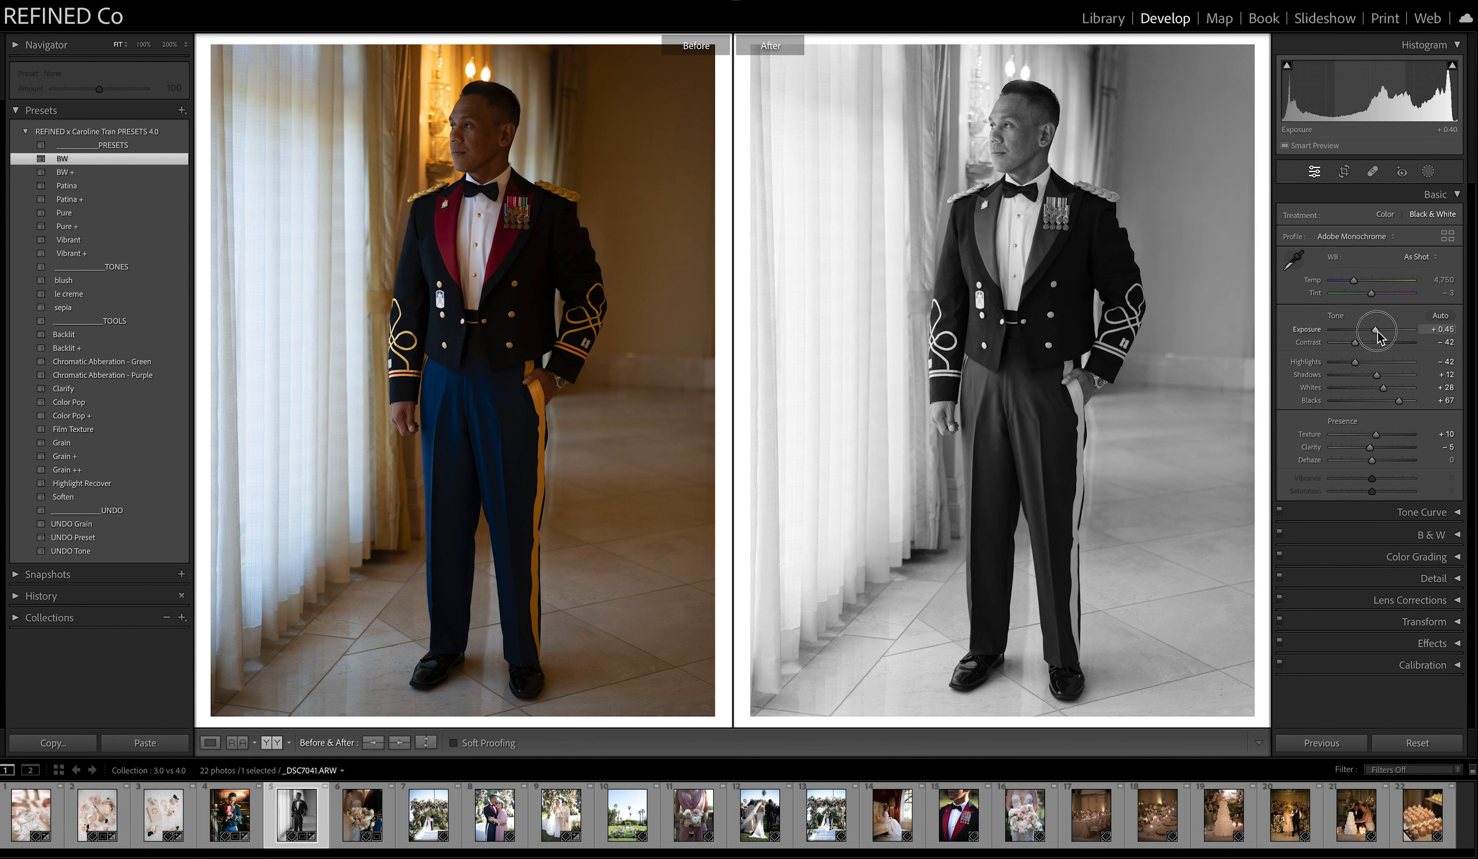
{"action": "left_click_drag", "start_coordinate": [1379, 334], "coordinate": [1380, 335]}
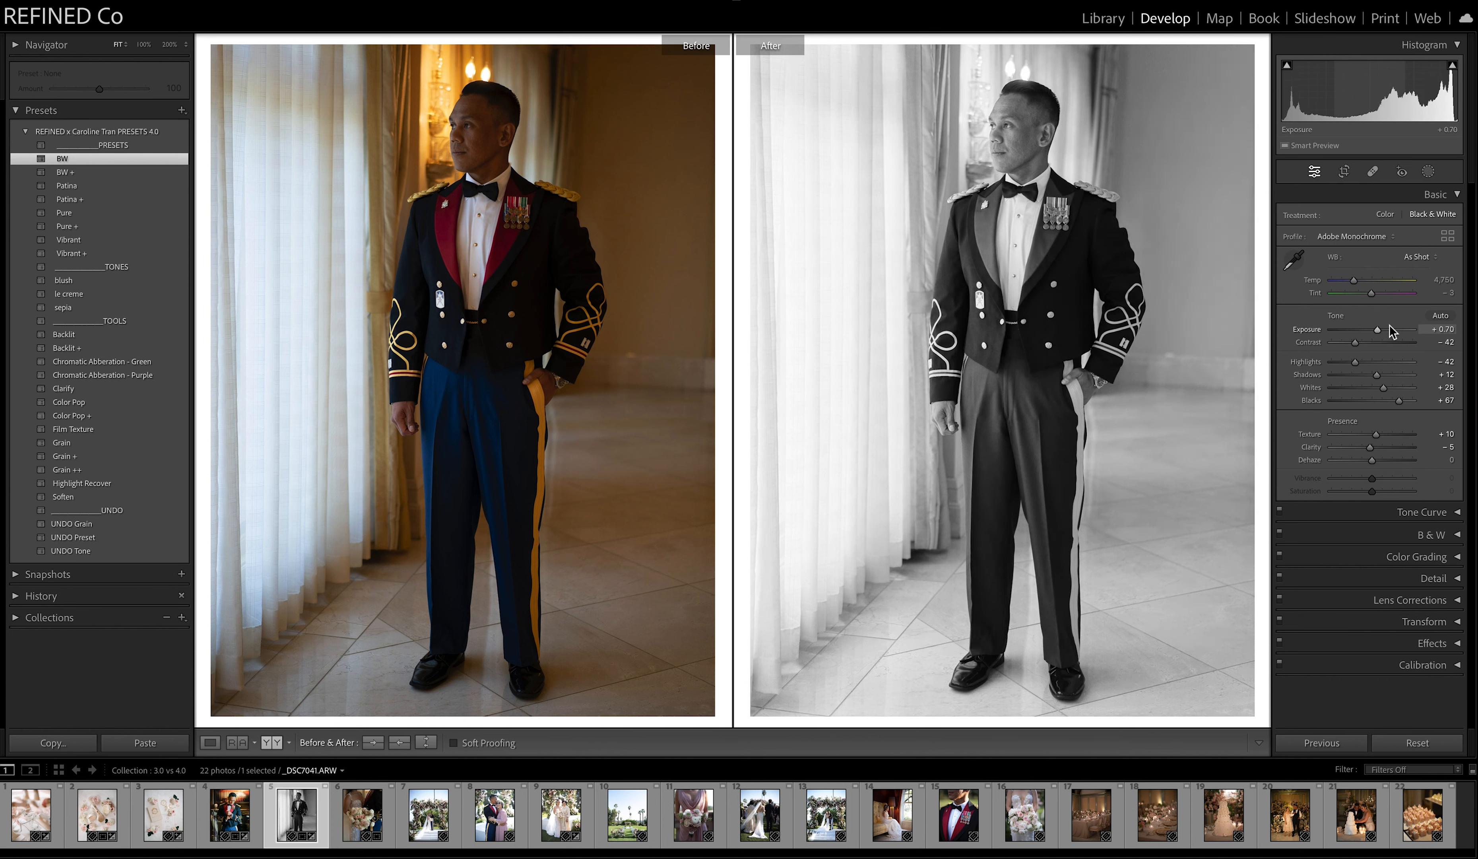
{"action": "left_click", "coordinate": [65, 456]}
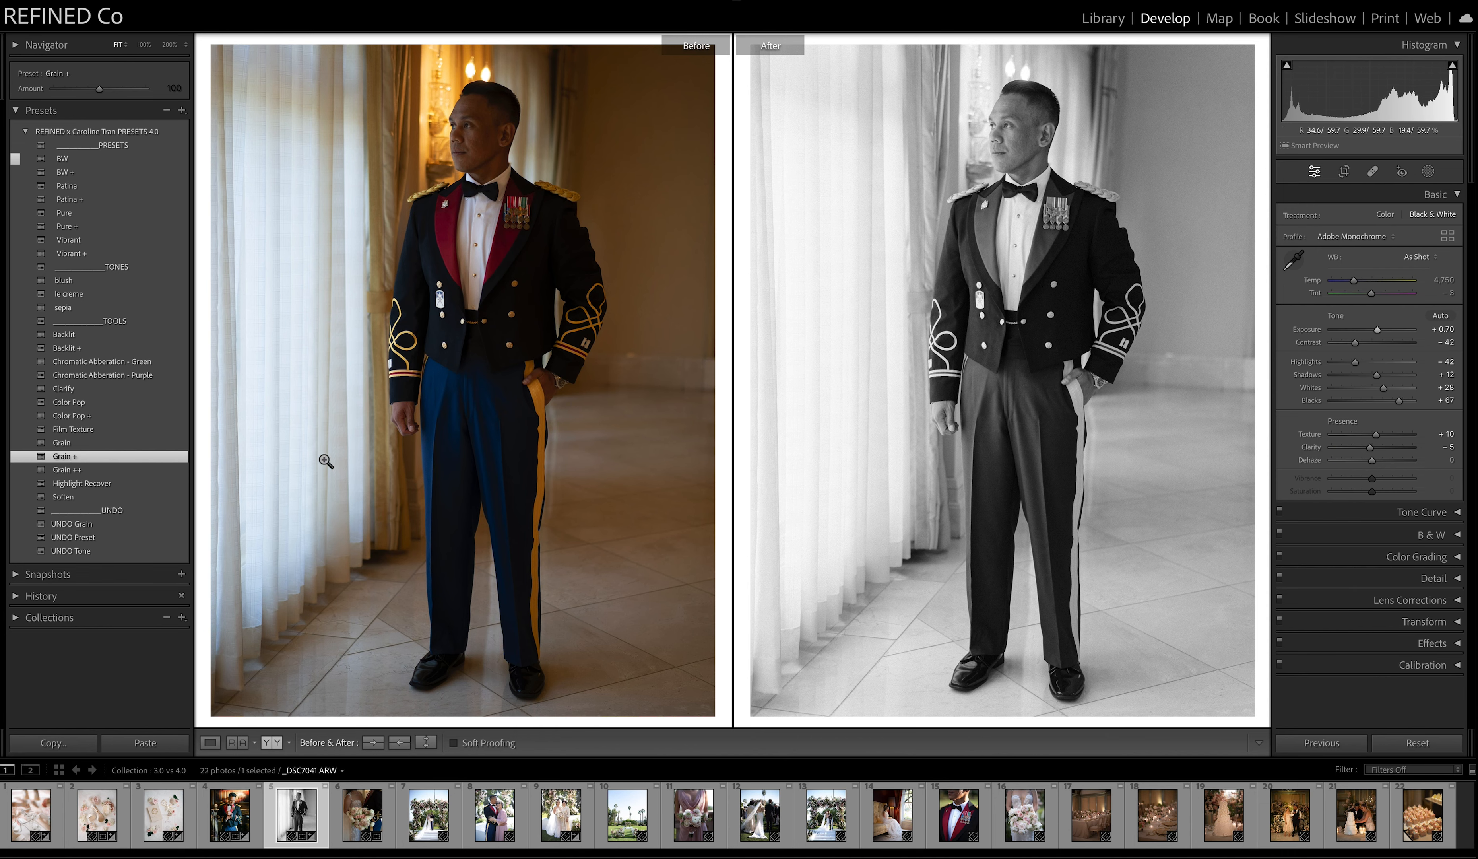
Apply the Patina preset to the sixth photo, the bouquet, with exposure +0.50, temperature 3,458 and tint +9.
{"action": "left_click", "coordinate": [365, 826]}
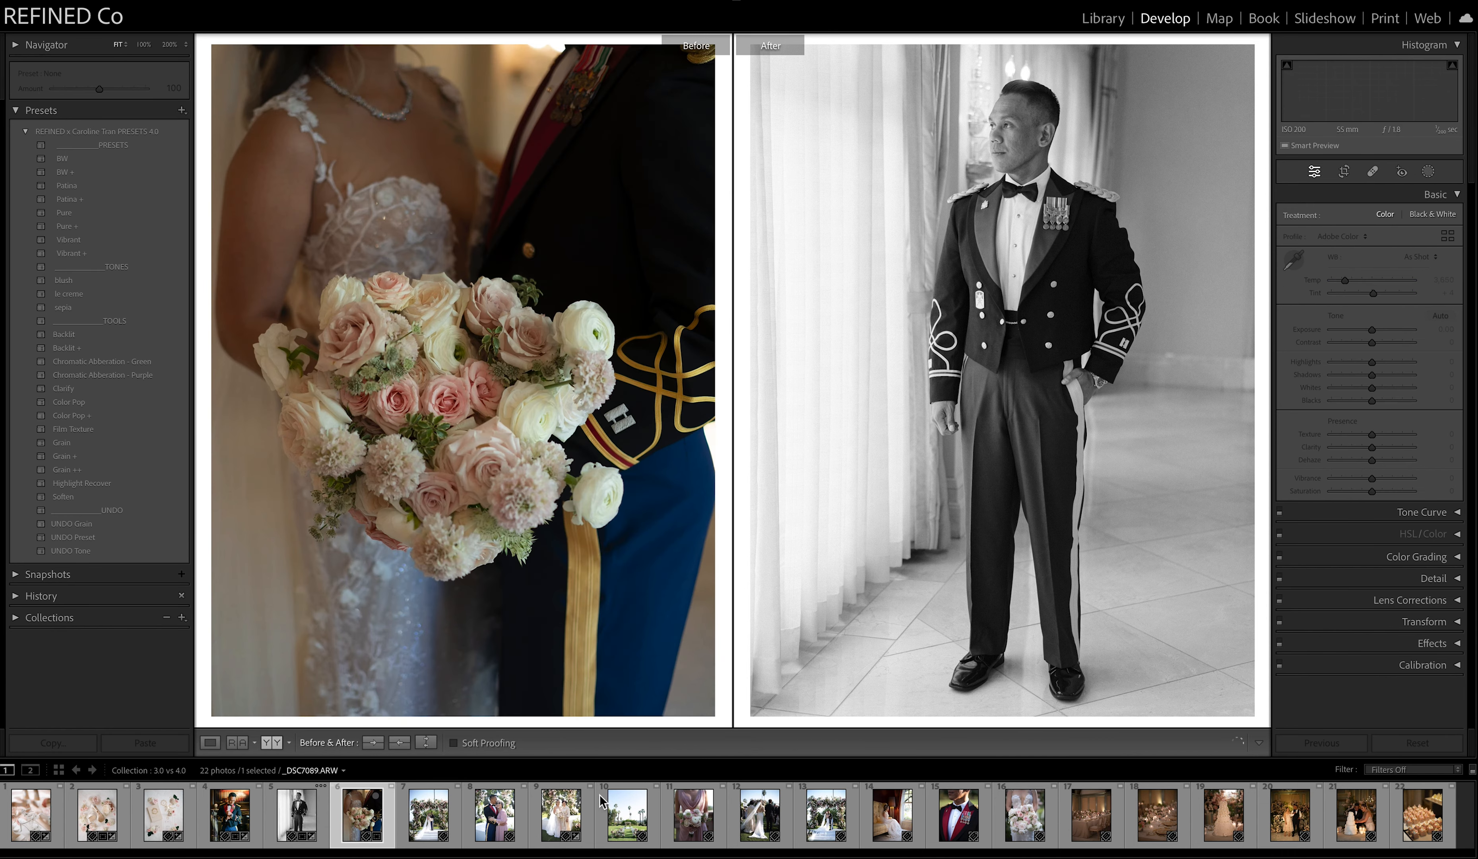
{"action": "left_click", "coordinate": [68, 187]}
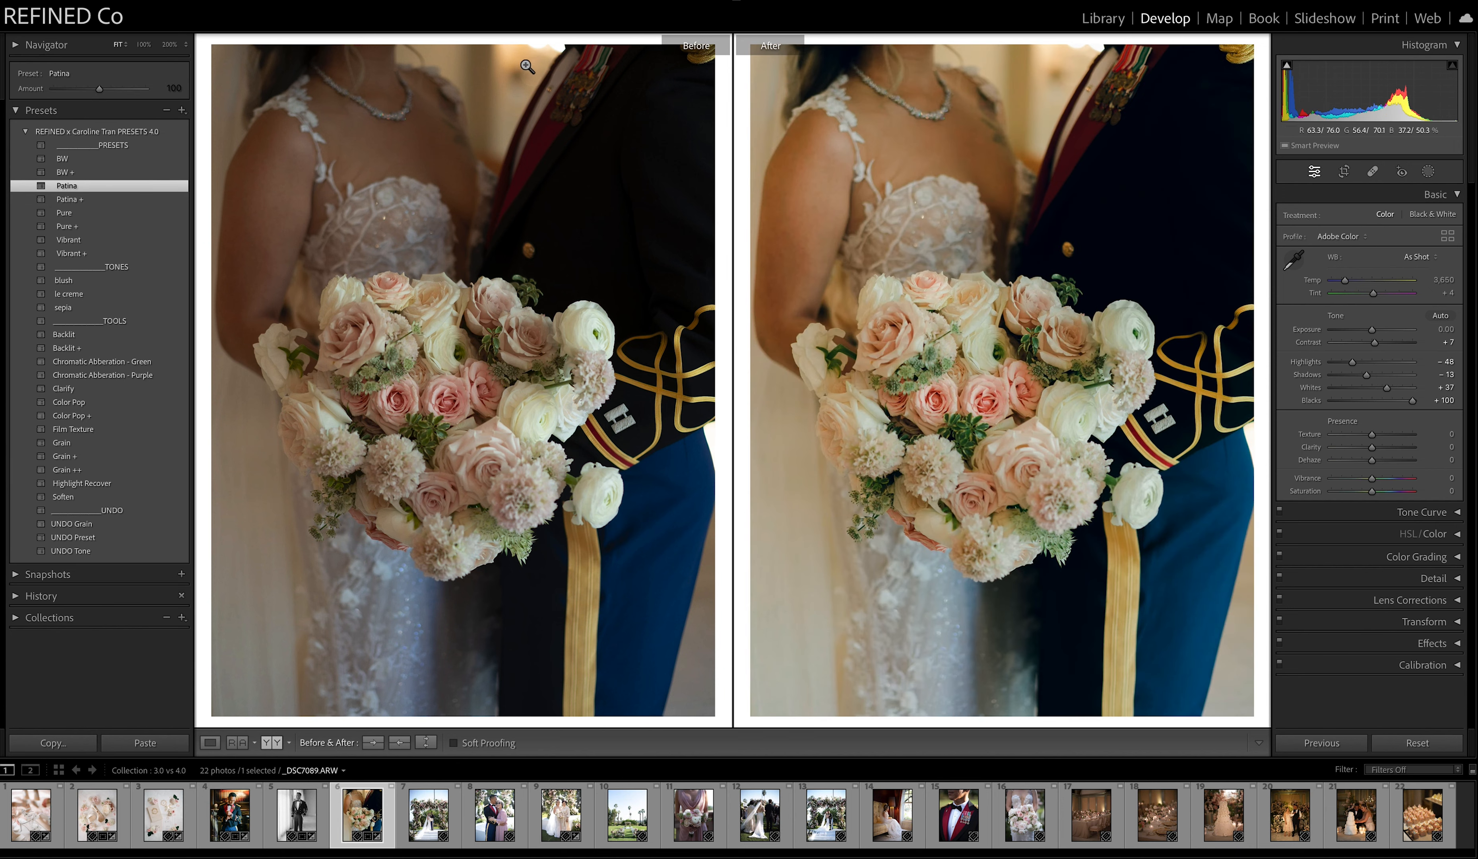
{"action": "left_click_drag", "start_coordinate": [1372, 330], "coordinate": [1373, 294]}
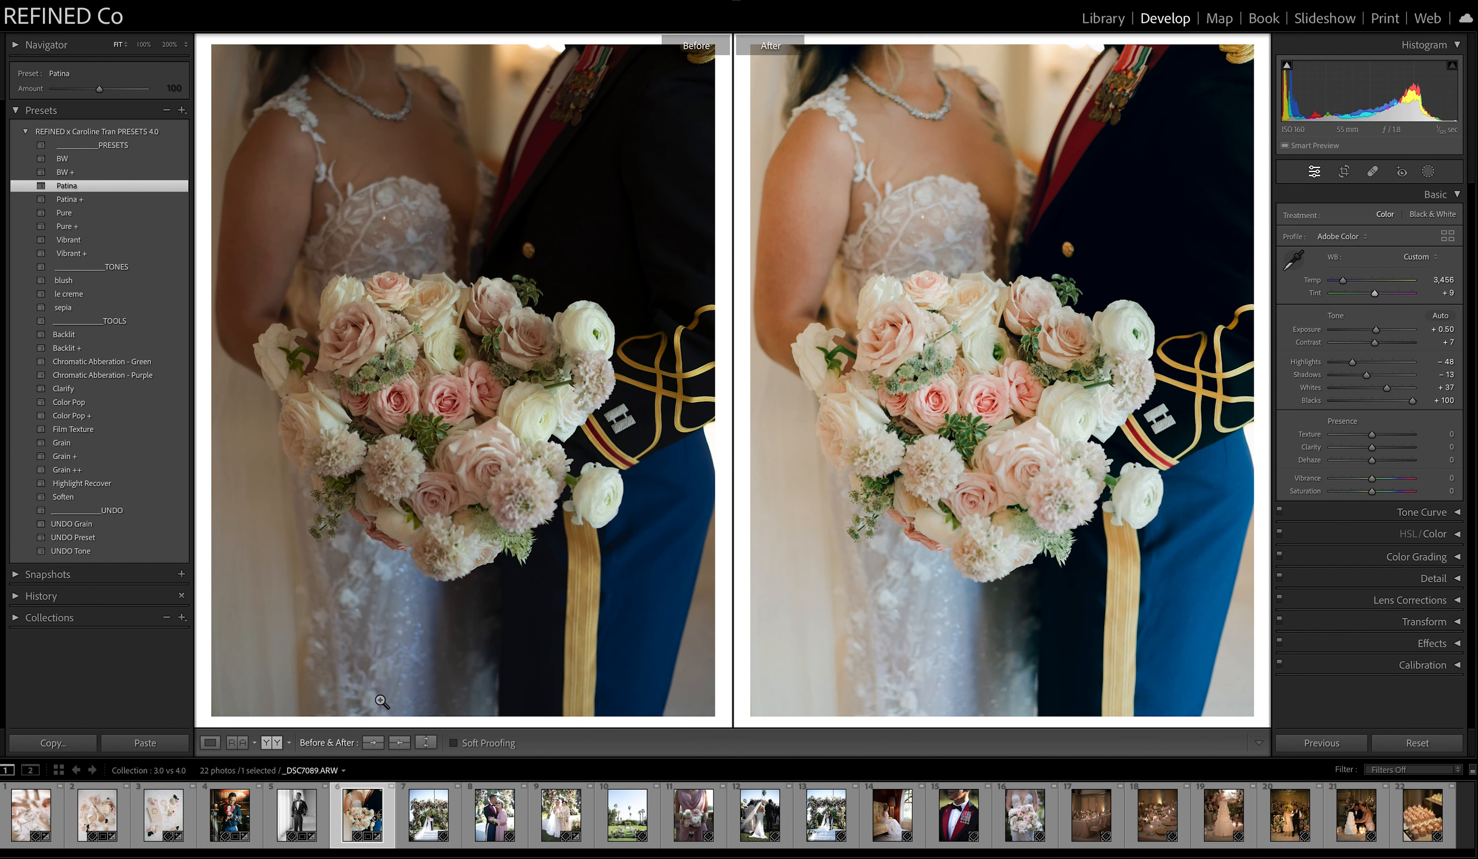
Warm the seventh photo, the floral arch, to temperature 6,318, apply the Pure preset, and try Pure + before undoing it.
{"action": "left_click", "coordinate": [429, 832]}
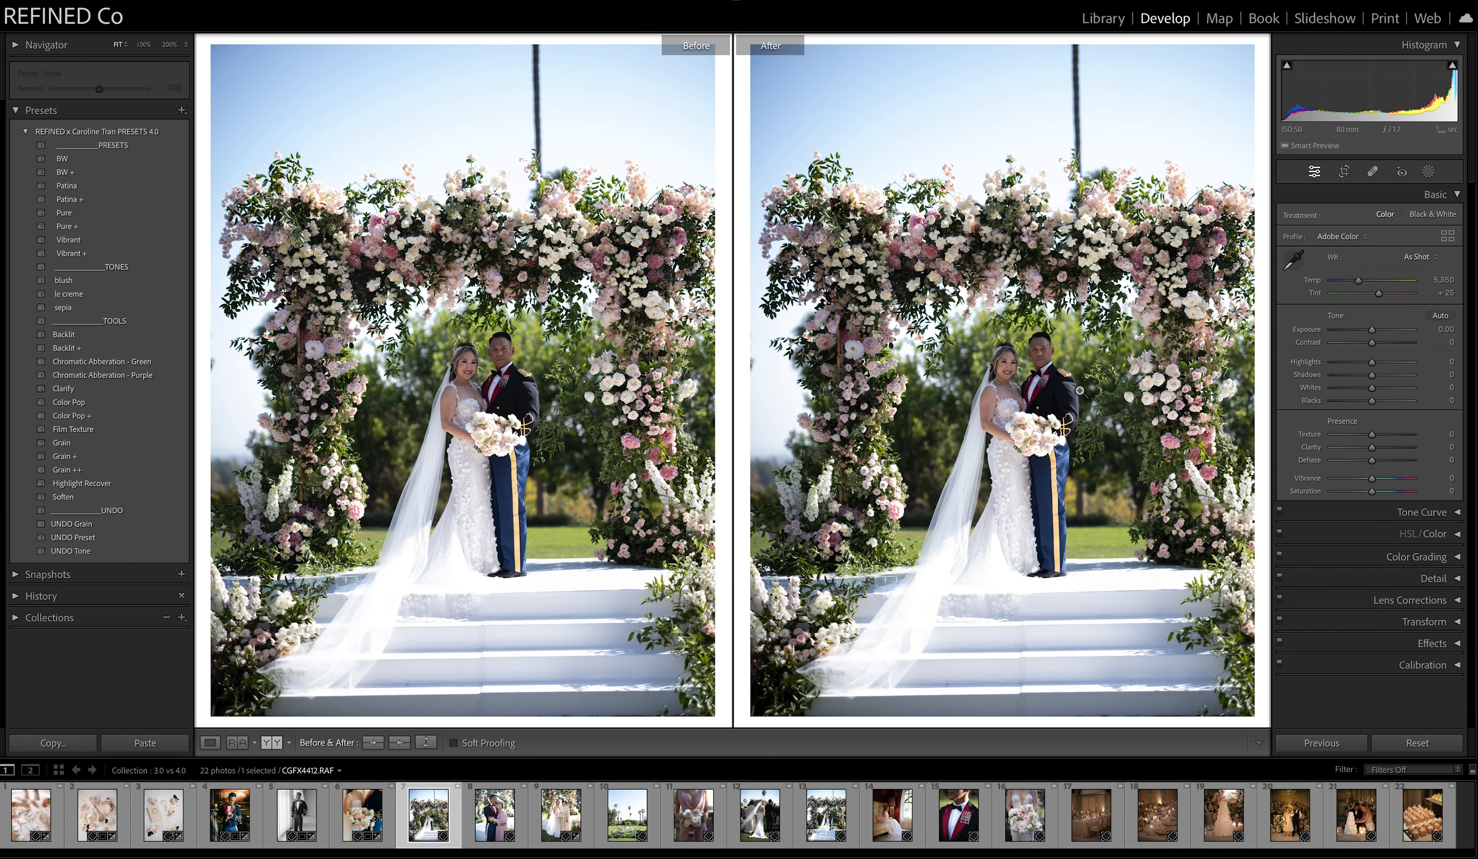
{"action": "left_click_drag", "start_coordinate": [1359, 279], "coordinate": [1367, 280]}
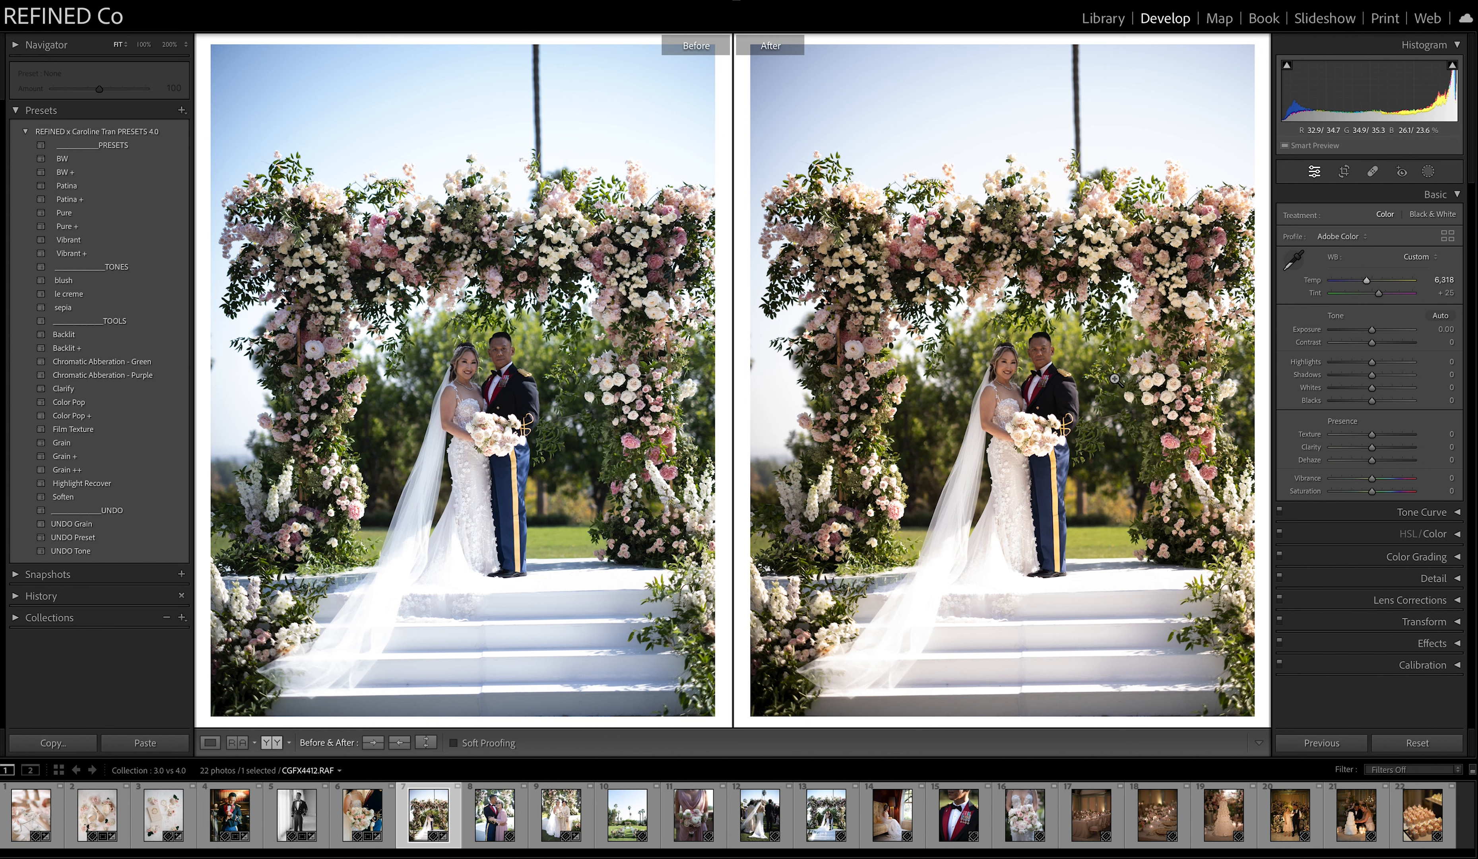
{"action": "left_click", "coordinate": [76, 216]}
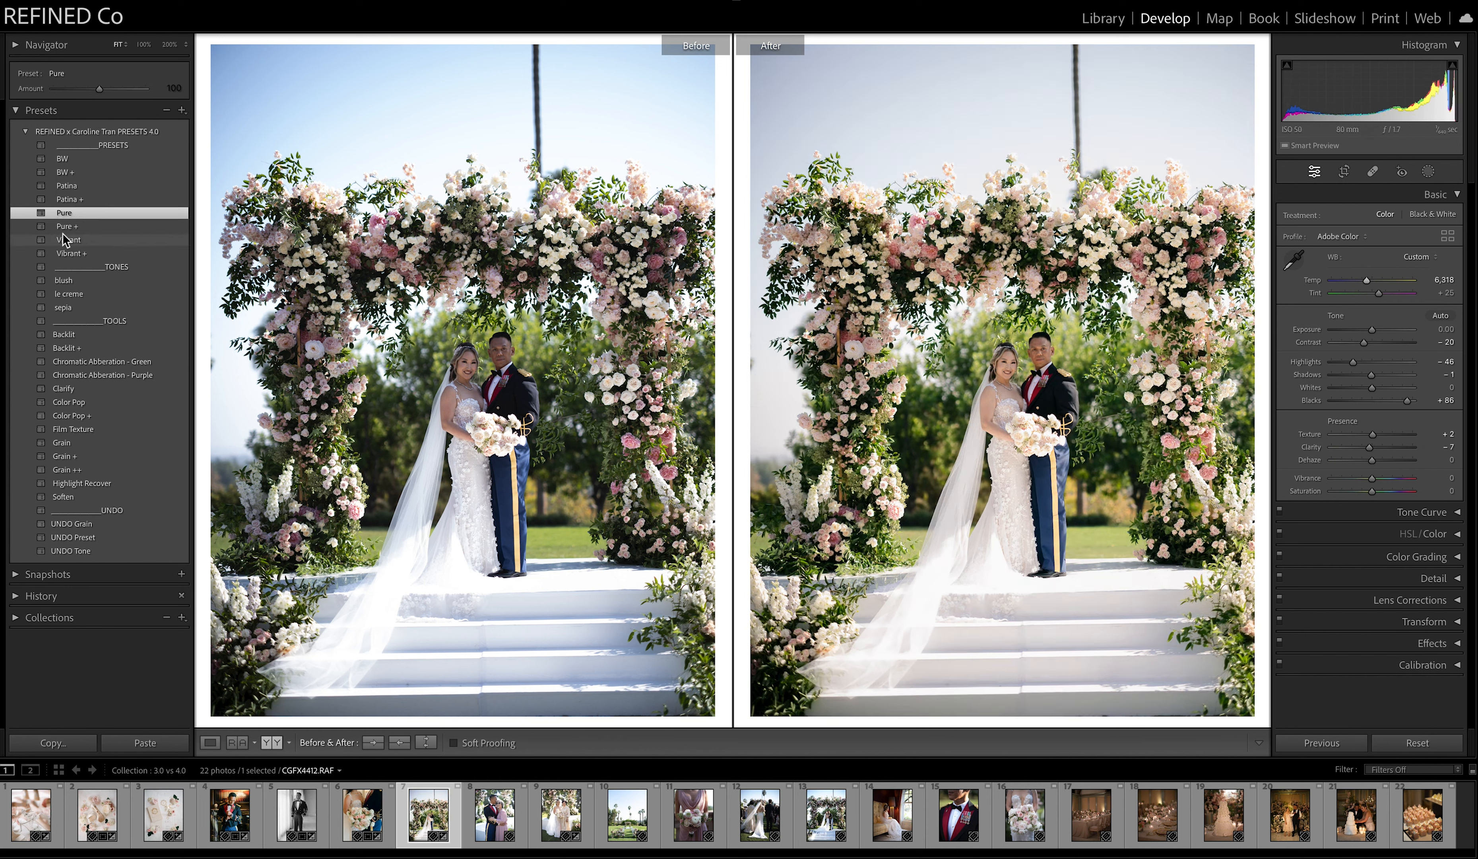
{"action": "left_click", "coordinate": [68, 226]}
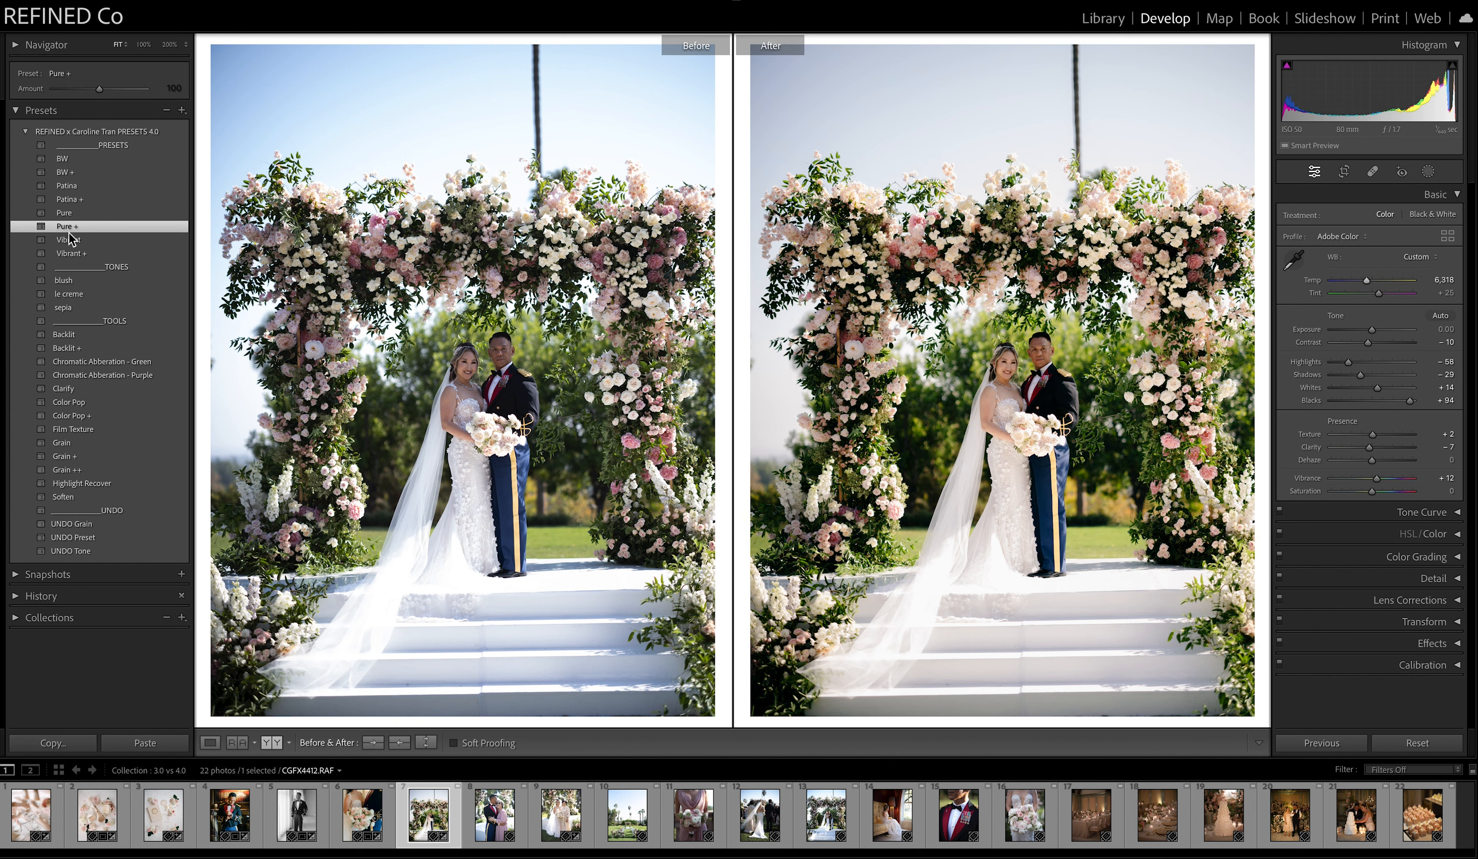
{"action": "key", "text": "ctrl+z"}
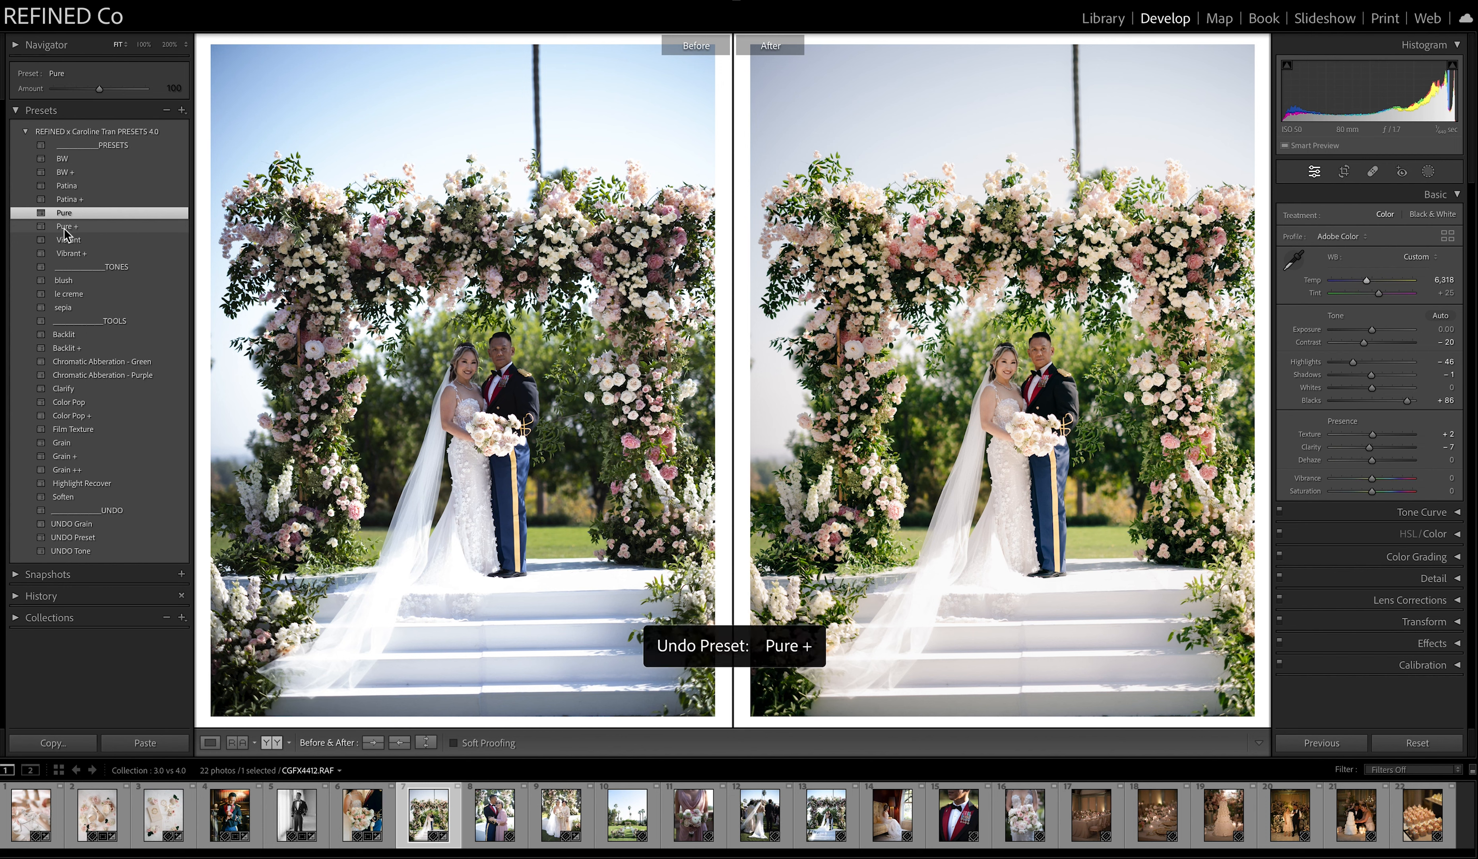
Straighten the floral arch photo with a crop angle of 1.34.
{"action": "left_click", "coordinate": [1345, 172]}
{"action": "left_click_drag", "start_coordinate": [1208, 185], "coordinate": [1210, 196]}
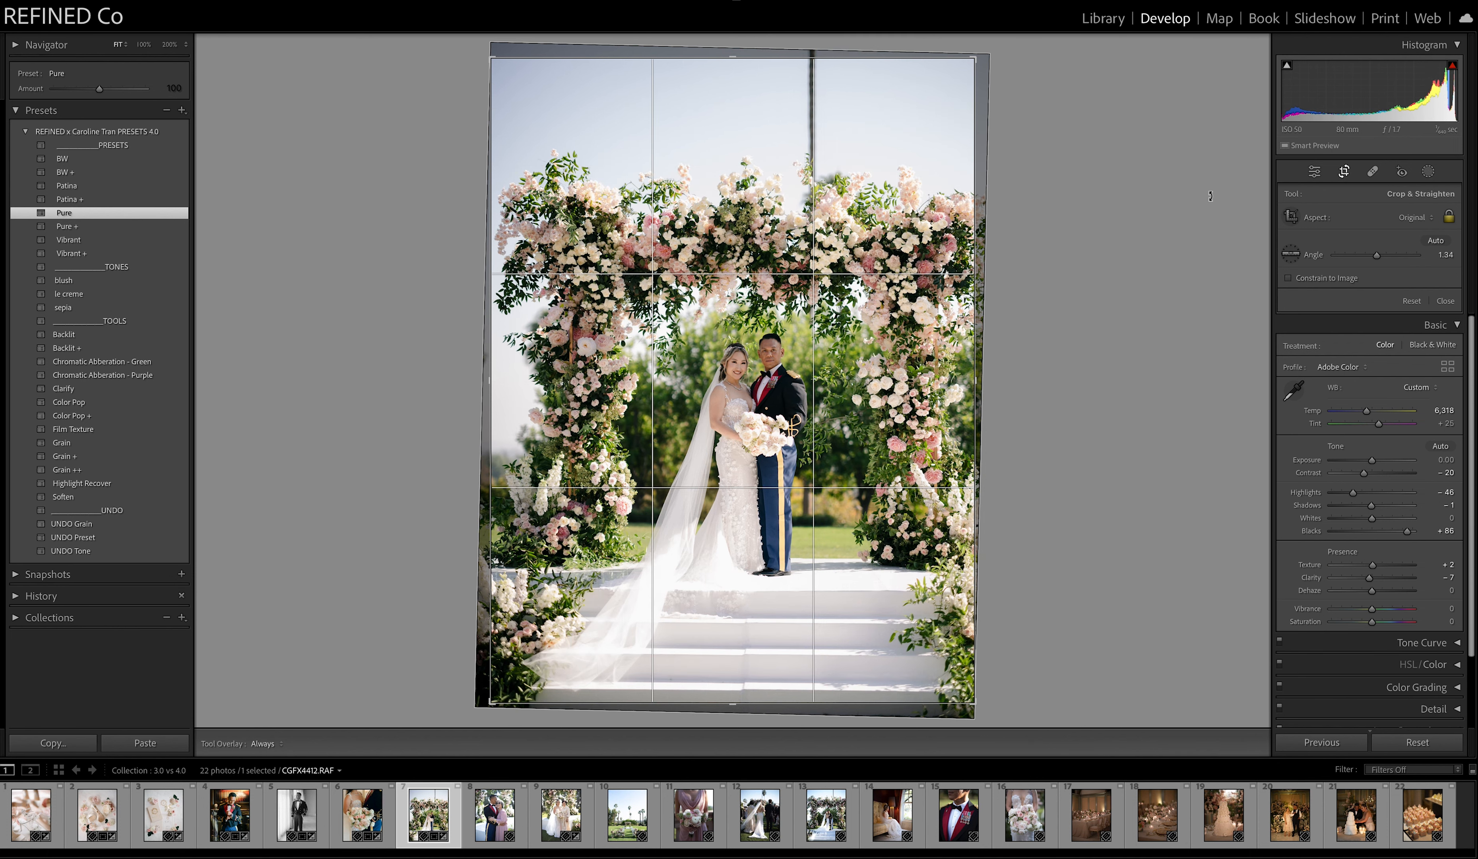
{"action": "key", "text": "Return"}
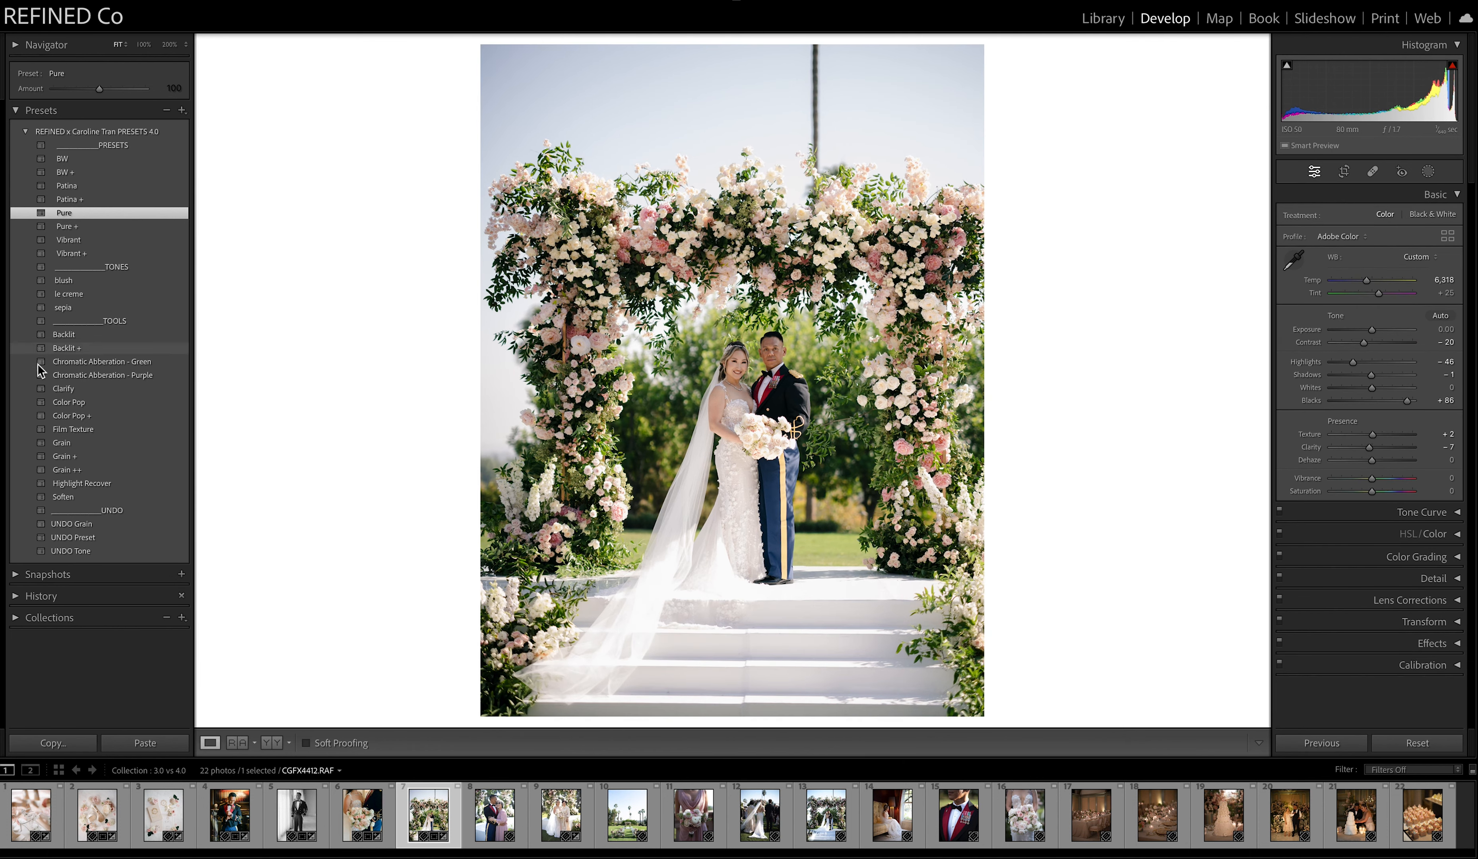
Return to the side-by-side comparison of the arch photo and copy the After settings to the Before version.
{"action": "left_click", "coordinate": [661, 412]}
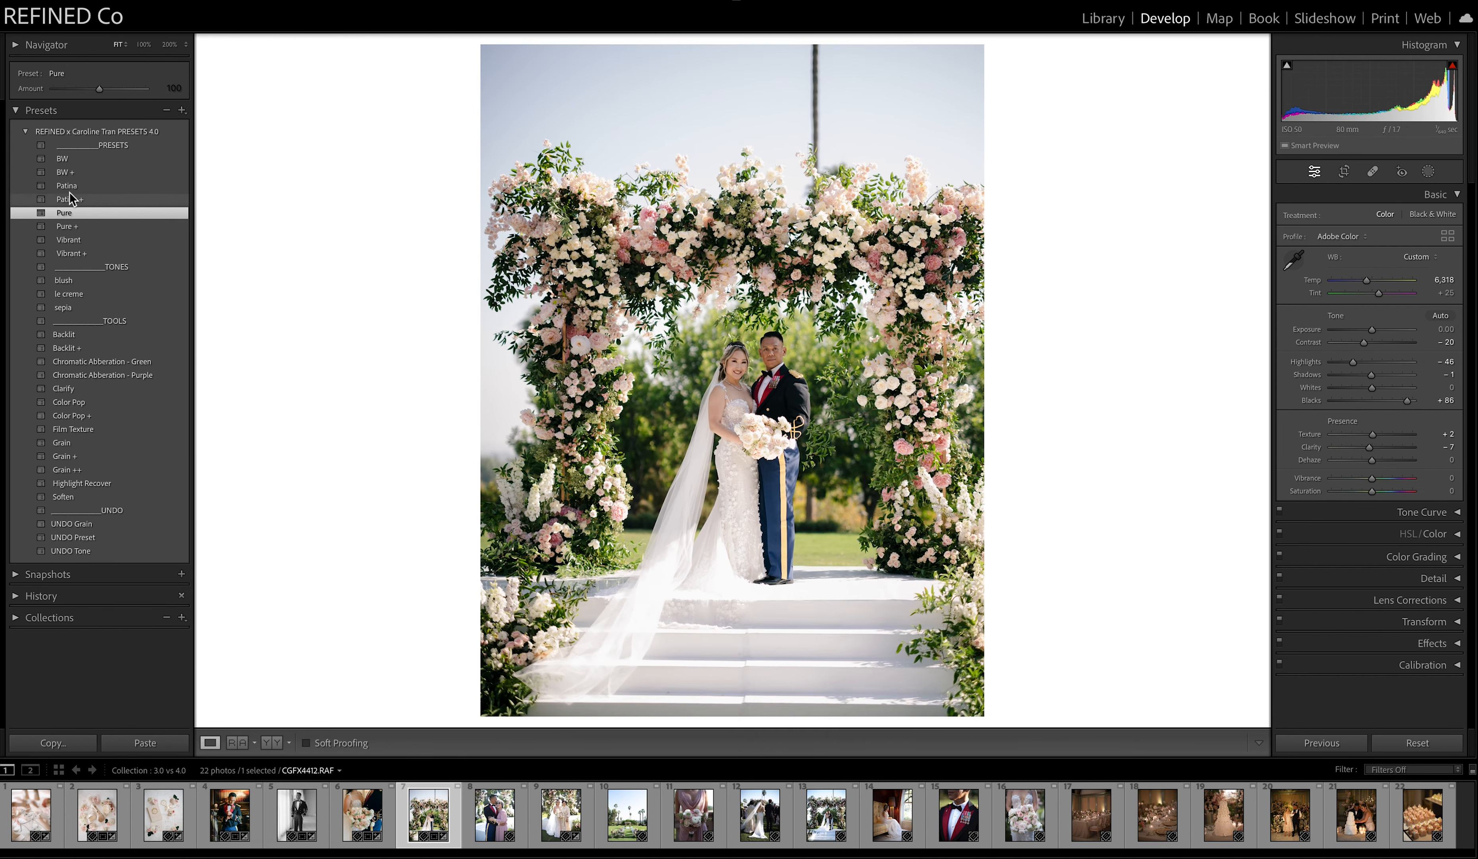
{"action": "left_click", "coordinate": [272, 743]}
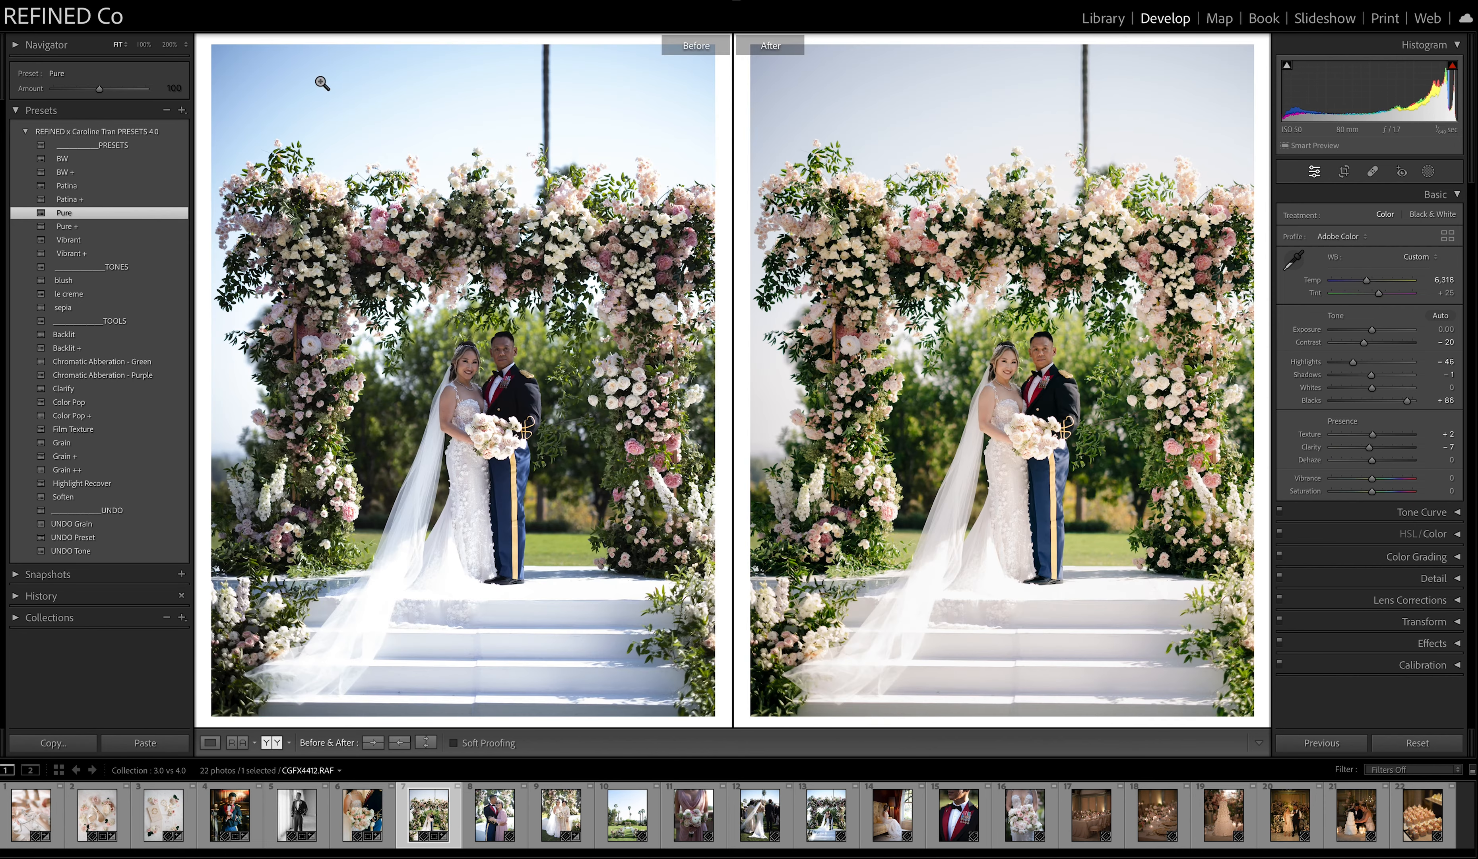
{"action": "left_click", "coordinate": [399, 742]}
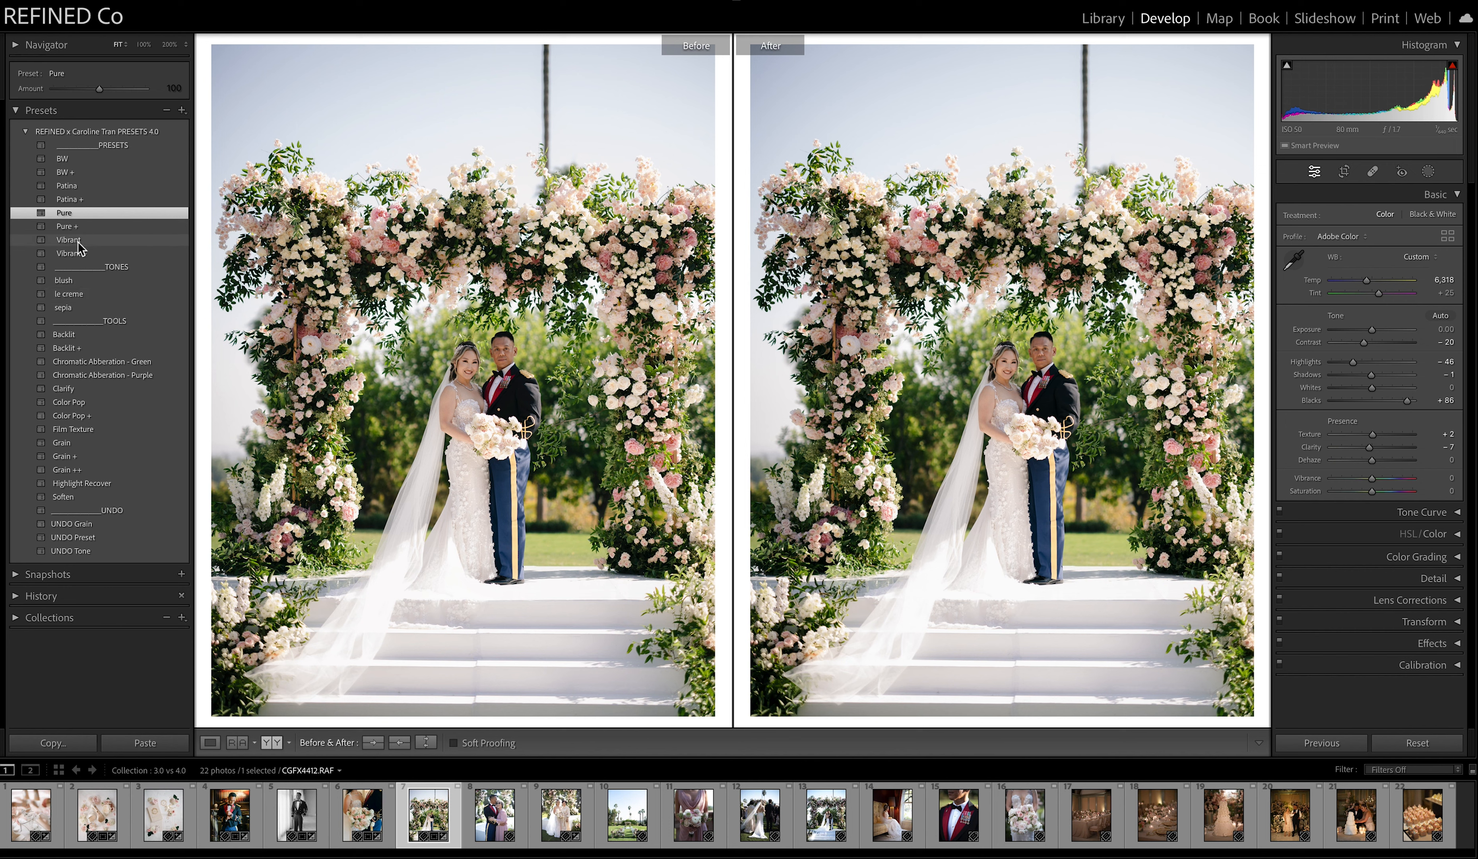
Add the blush tone to the arch photo at an amount of 50, with exposure +0.35 and temperature 6,616.
{"action": "left_click", "coordinate": [71, 281]}
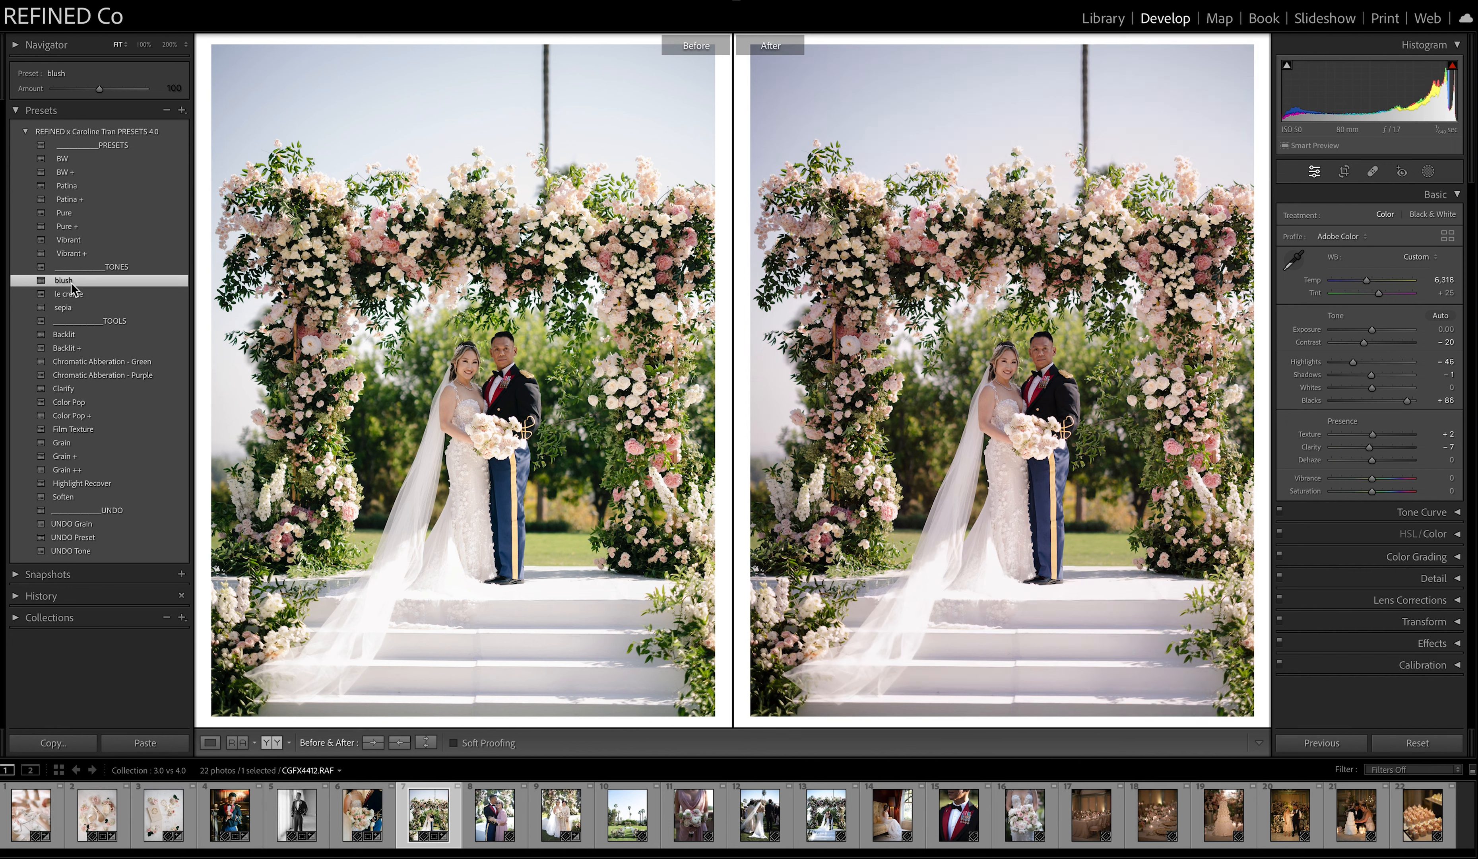
{"action": "left_click_drag", "start_coordinate": [1370, 329], "coordinate": [1376, 330]}
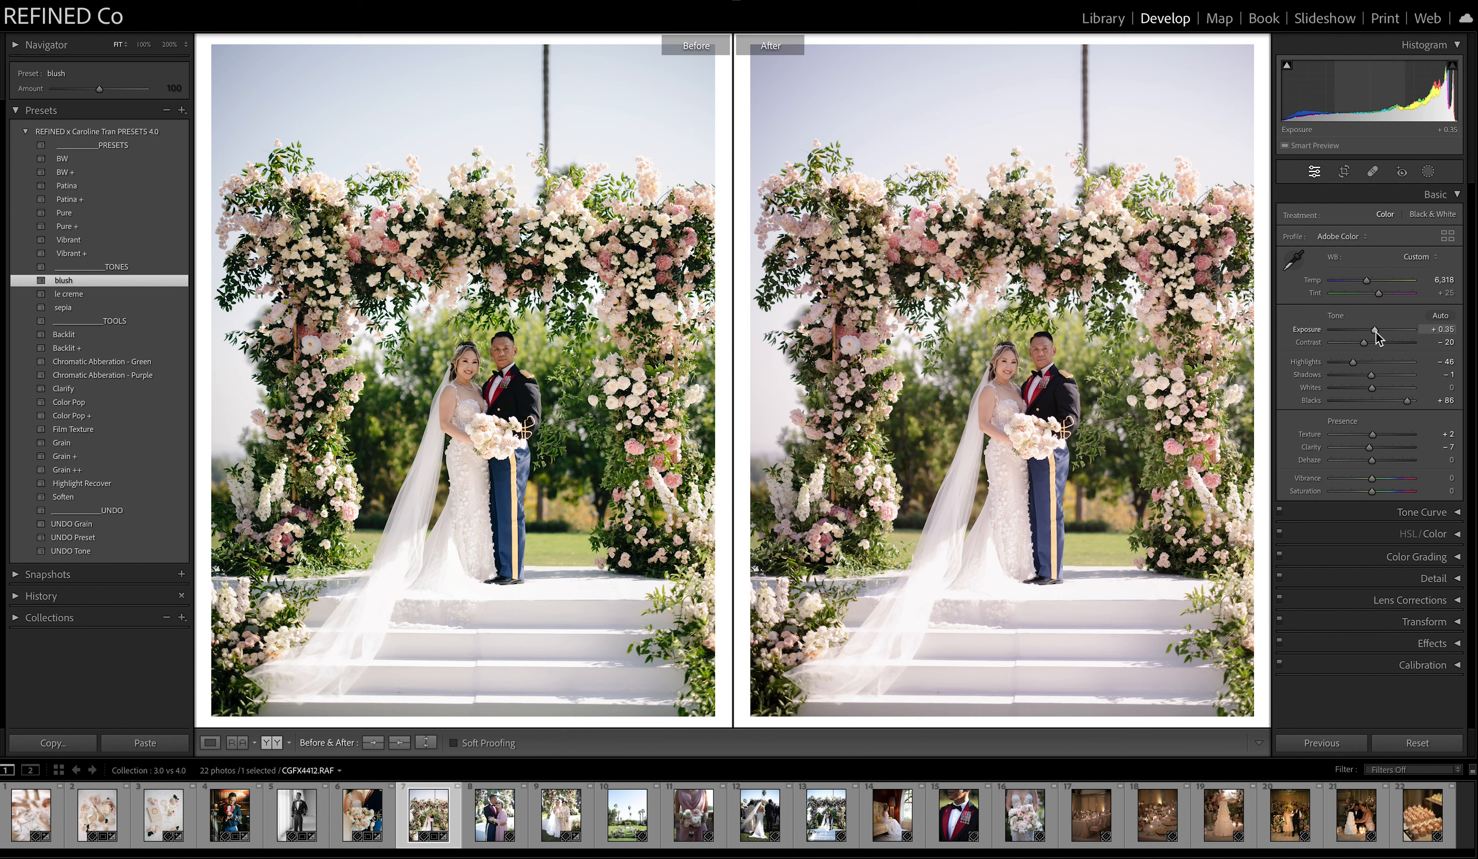
{"action": "left_click_drag", "start_coordinate": [102, 87], "coordinate": [83, 101]}
{"action": "left_click_drag", "start_coordinate": [1367, 280], "coordinate": [1370, 284]}
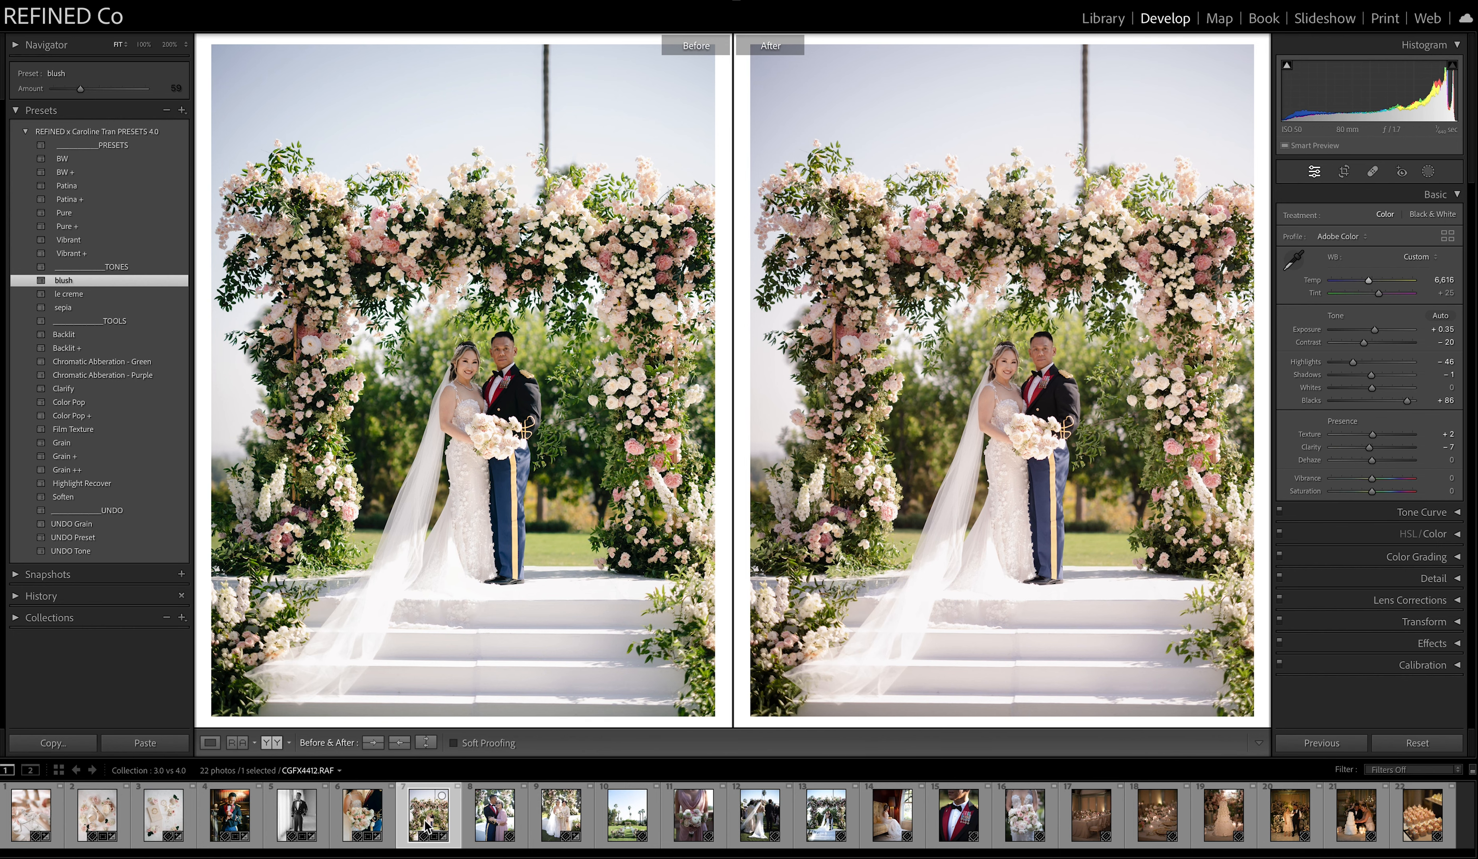
Warm the eighth photo, the portrait of the hugging pair, to temperature 5,937 and apply the Patina preset.
{"action": "left_click", "coordinate": [499, 823]}
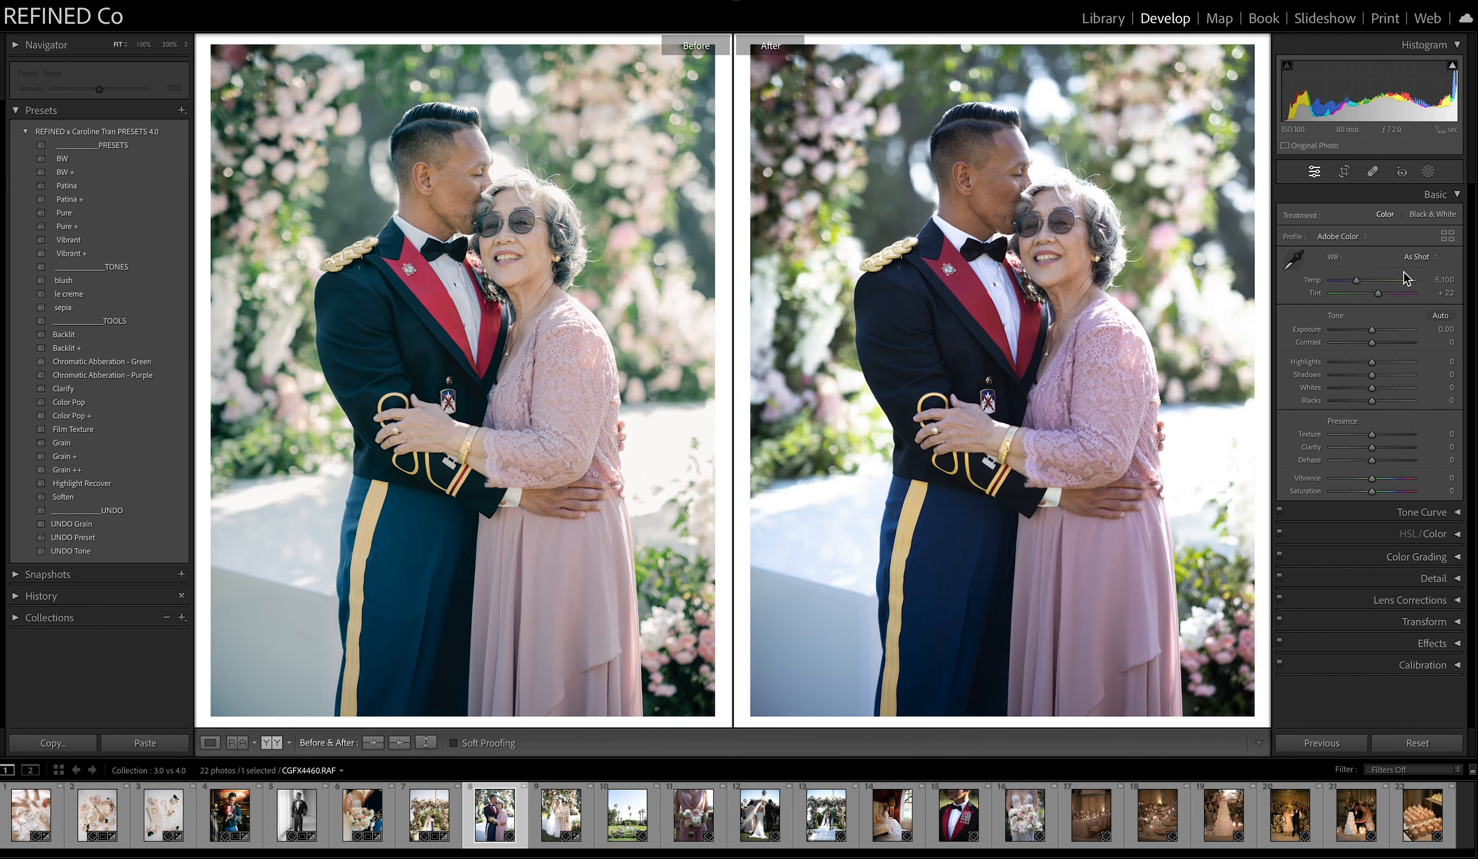
{"action": "left_click_drag", "start_coordinate": [1356, 280], "coordinate": [1366, 284]}
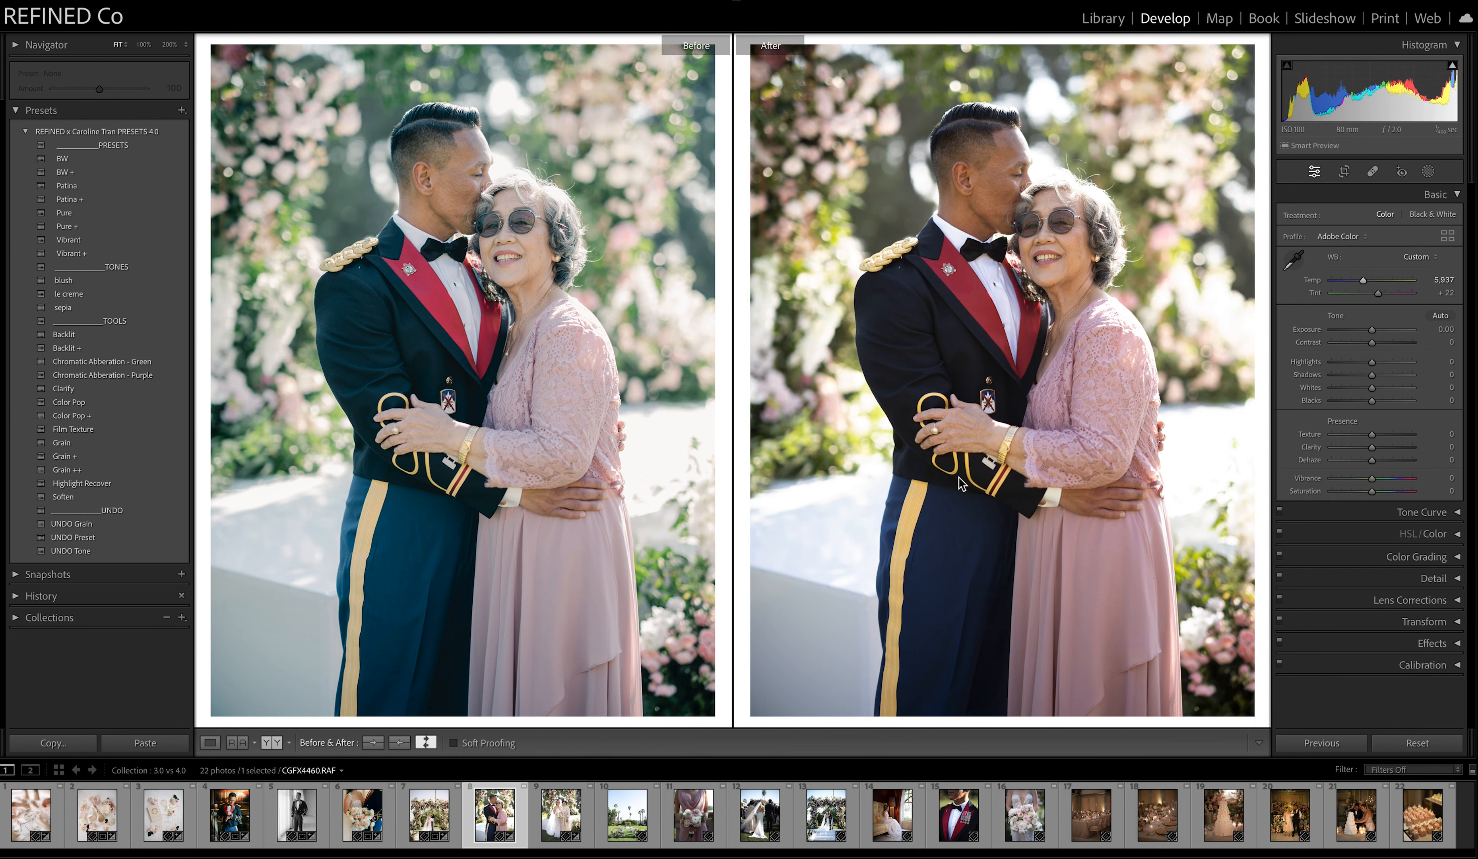
{"action": "left_click", "coordinate": [72, 188]}
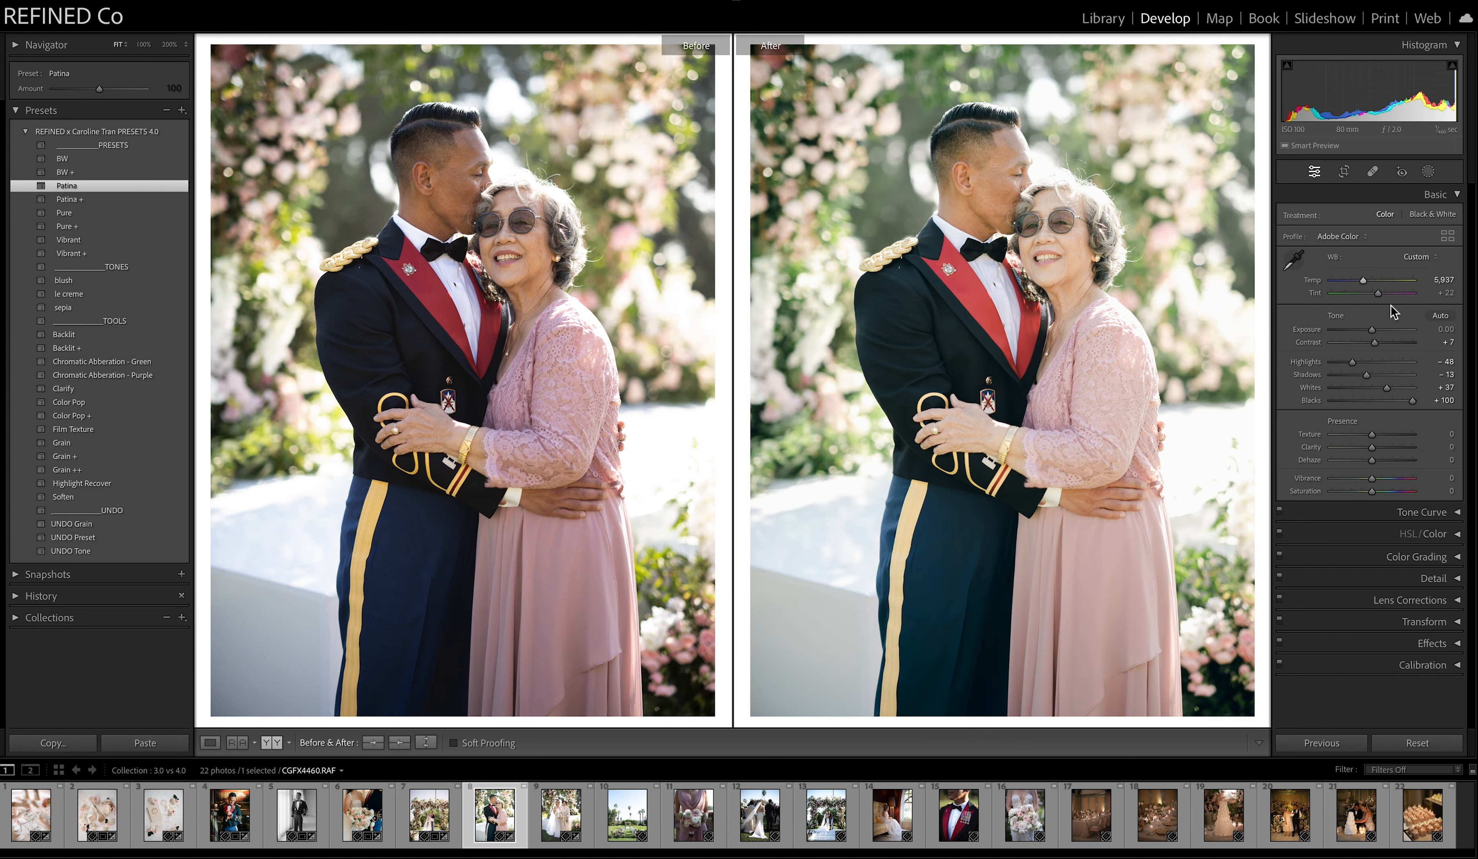
Set the hugging portrait's exposure to −0.05 and tint to +27, and switch its preset to Patina +.
{"action": "left_click_drag", "start_coordinate": [1378, 329], "coordinate": [1374, 333]}
{"action": "left_click_drag", "start_coordinate": [1378, 293], "coordinate": [1381, 294]}
{"action": "left_click", "coordinate": [71, 199]}
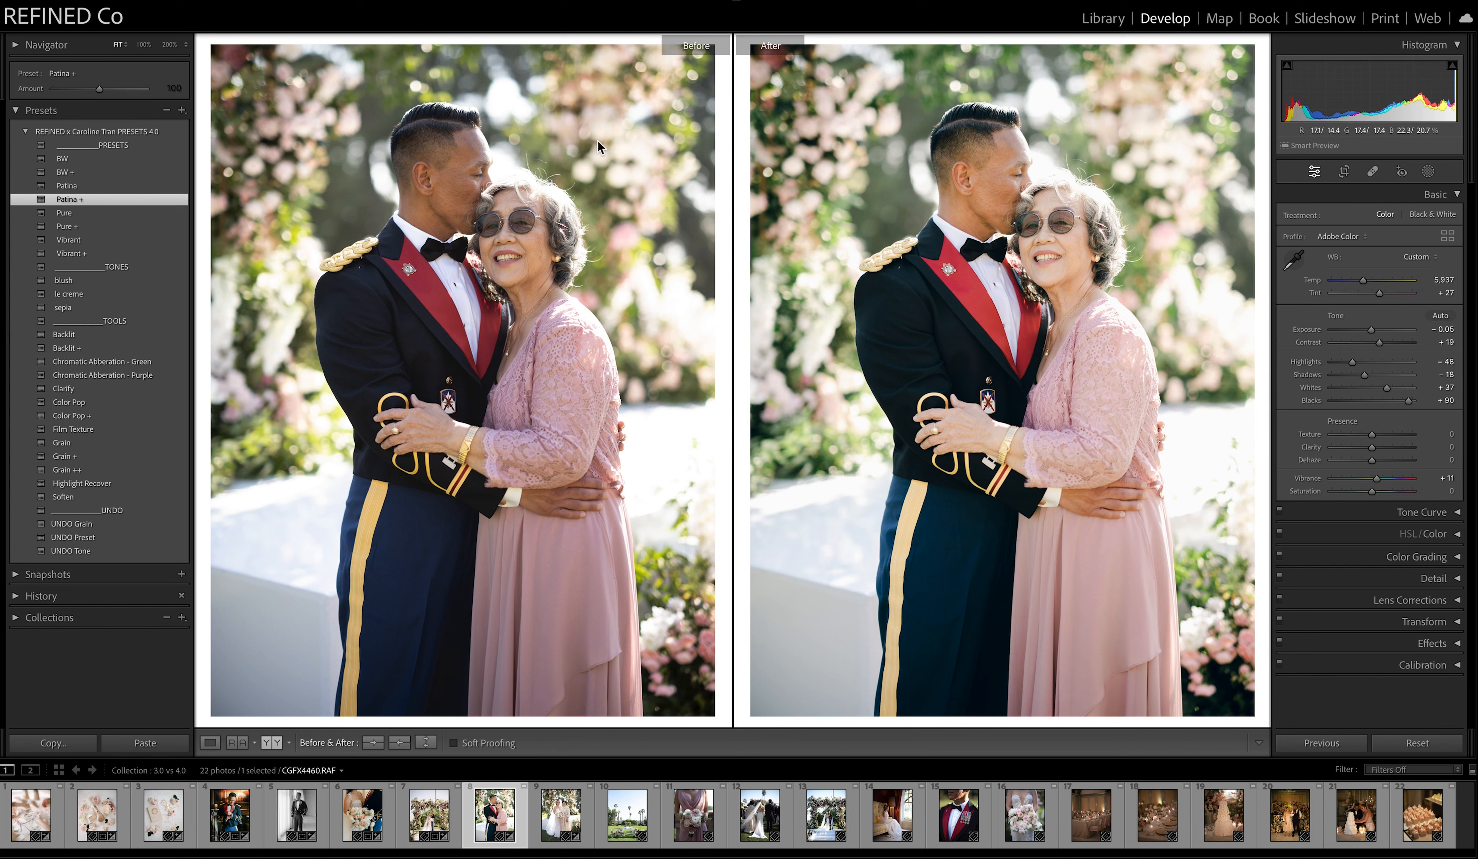
Add the Grain + tool to the hugging portrait and inspect the grain on the faces at 100%.
{"action": "left_click", "coordinate": [107, 457]}
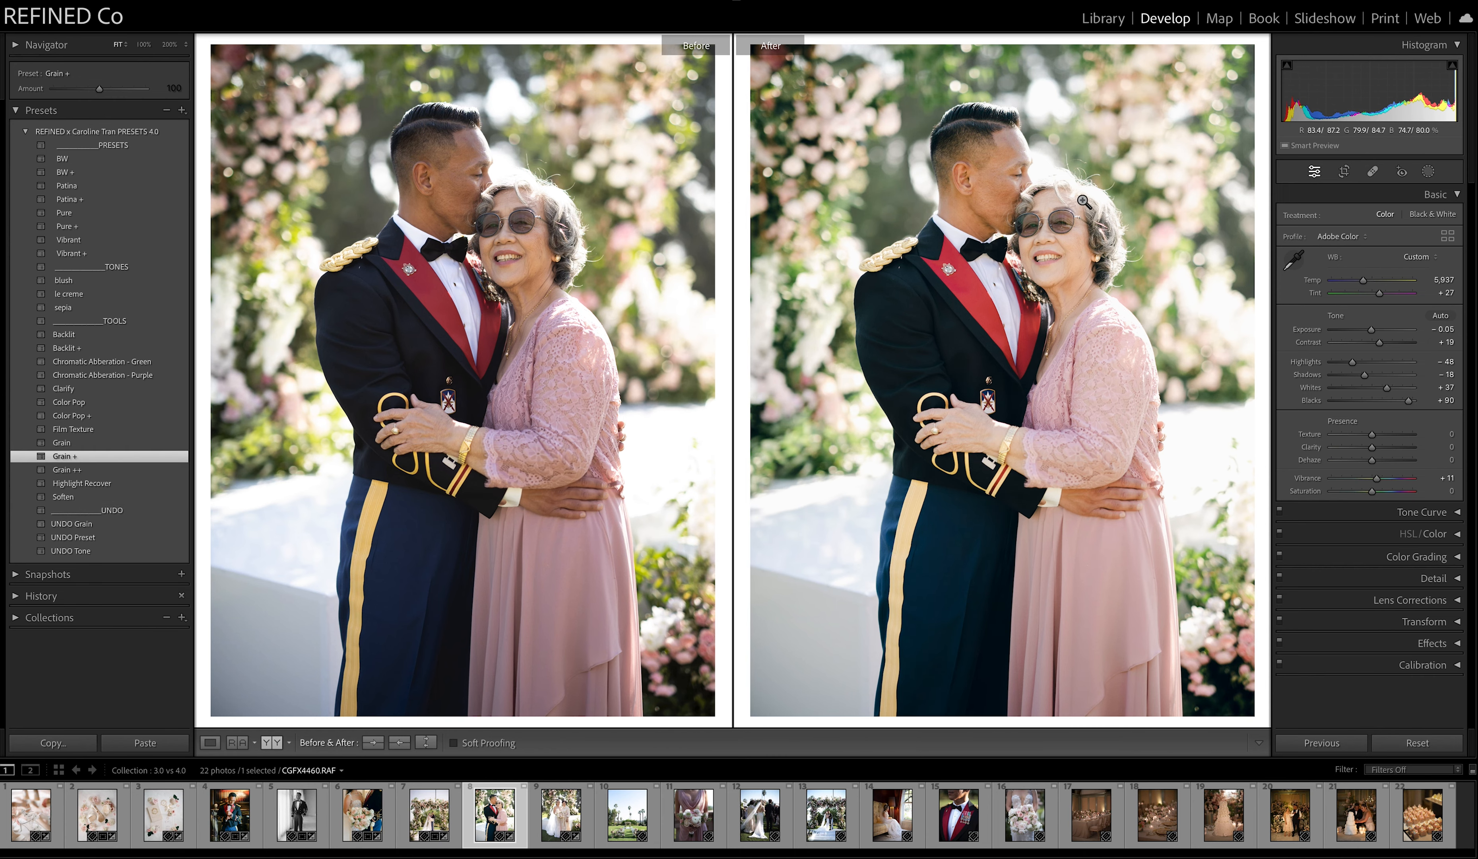
{"action": "left_click", "coordinate": [1085, 201]}
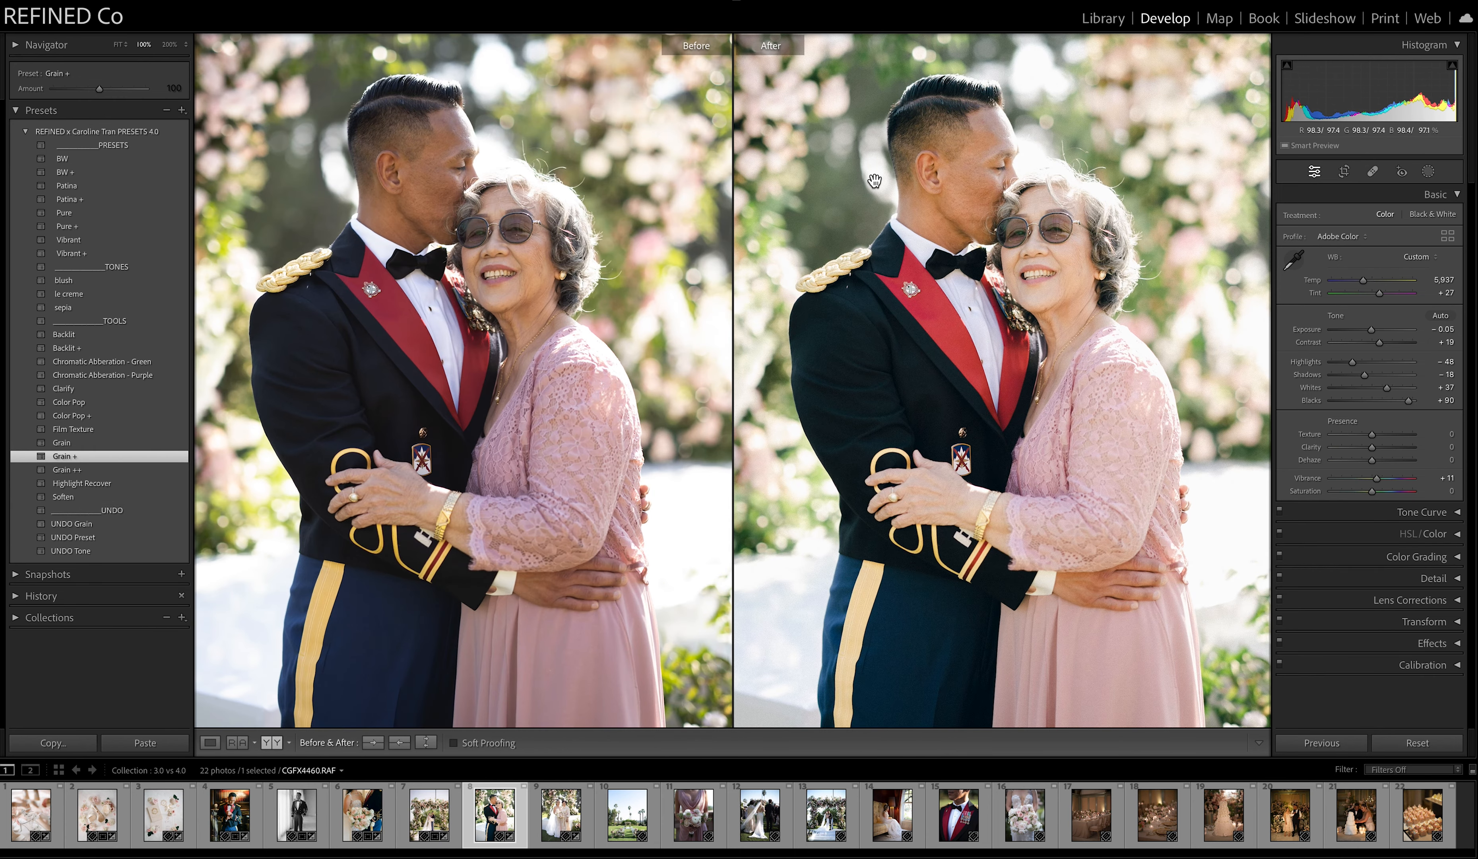
{"action": "left_click", "coordinate": [874, 182]}
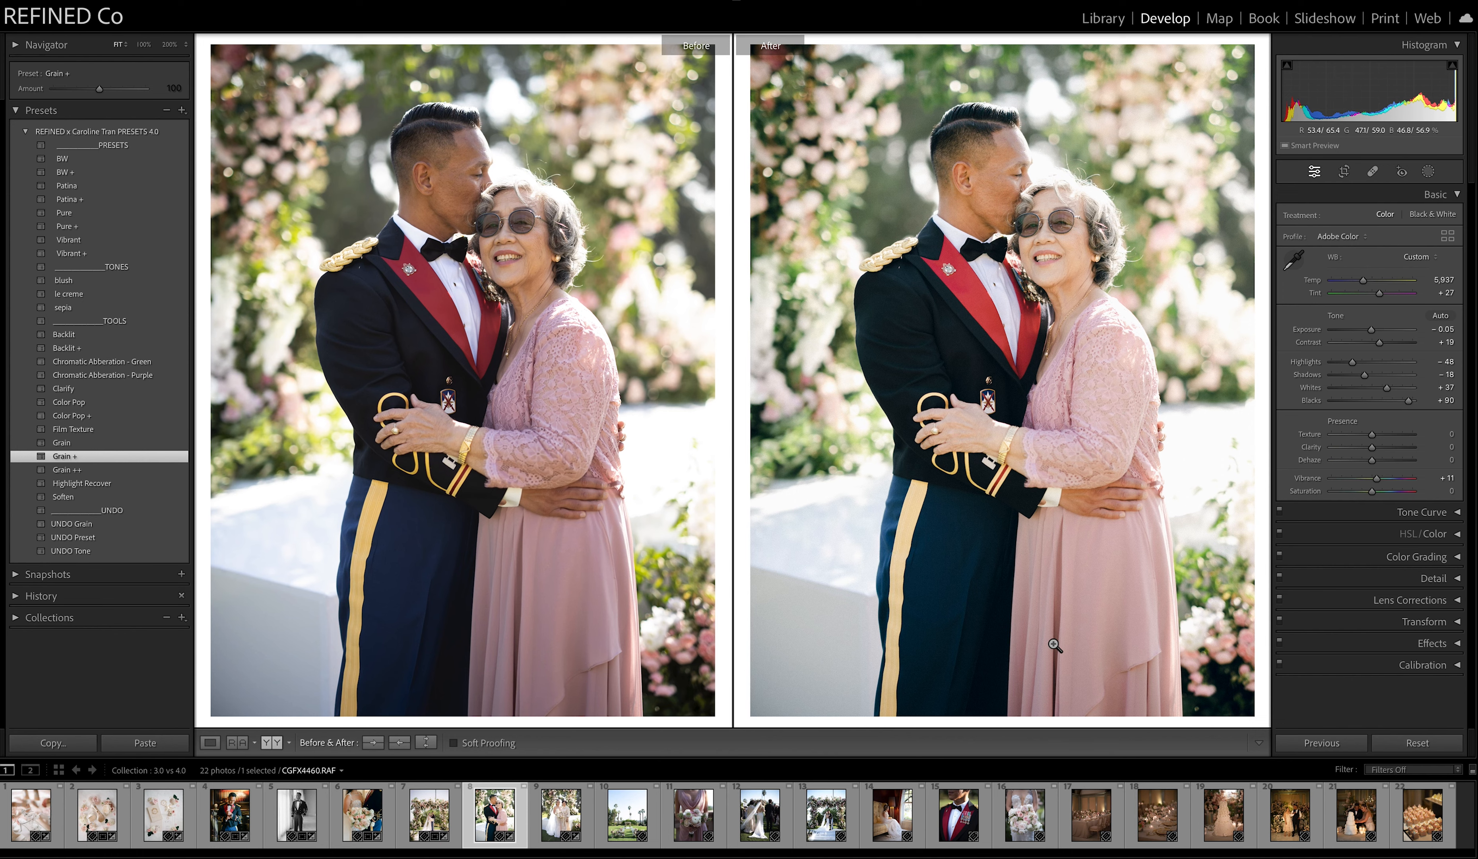
Apply the Vibrant + preset to the ninth photo, the bride beside the woman in beige, with exposure −0.30 and shadows −4.
{"action": "left_click", "coordinate": [560, 815]}
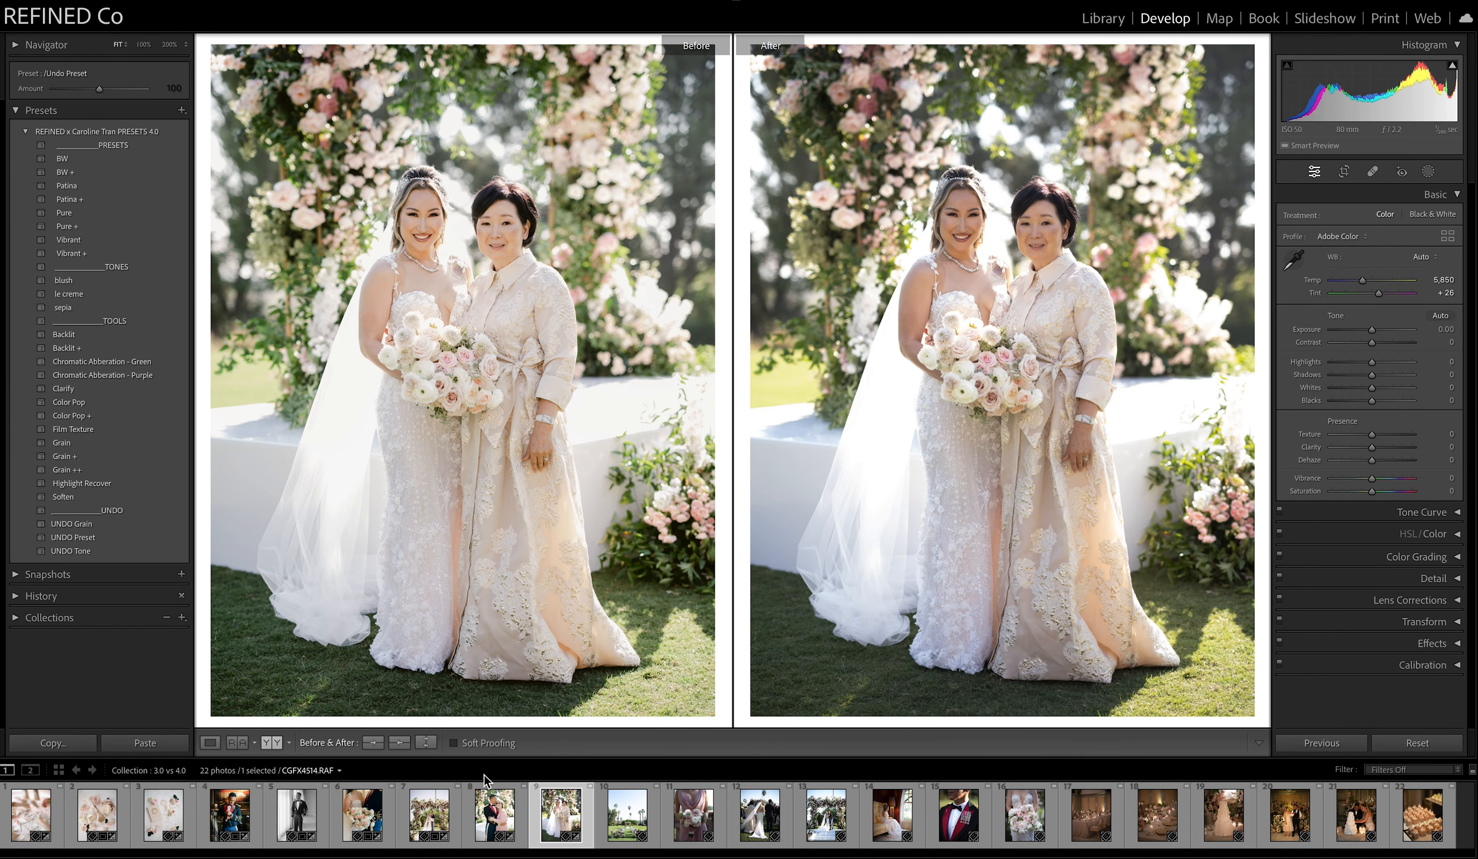
{"action": "left_click", "coordinate": [404, 746]}
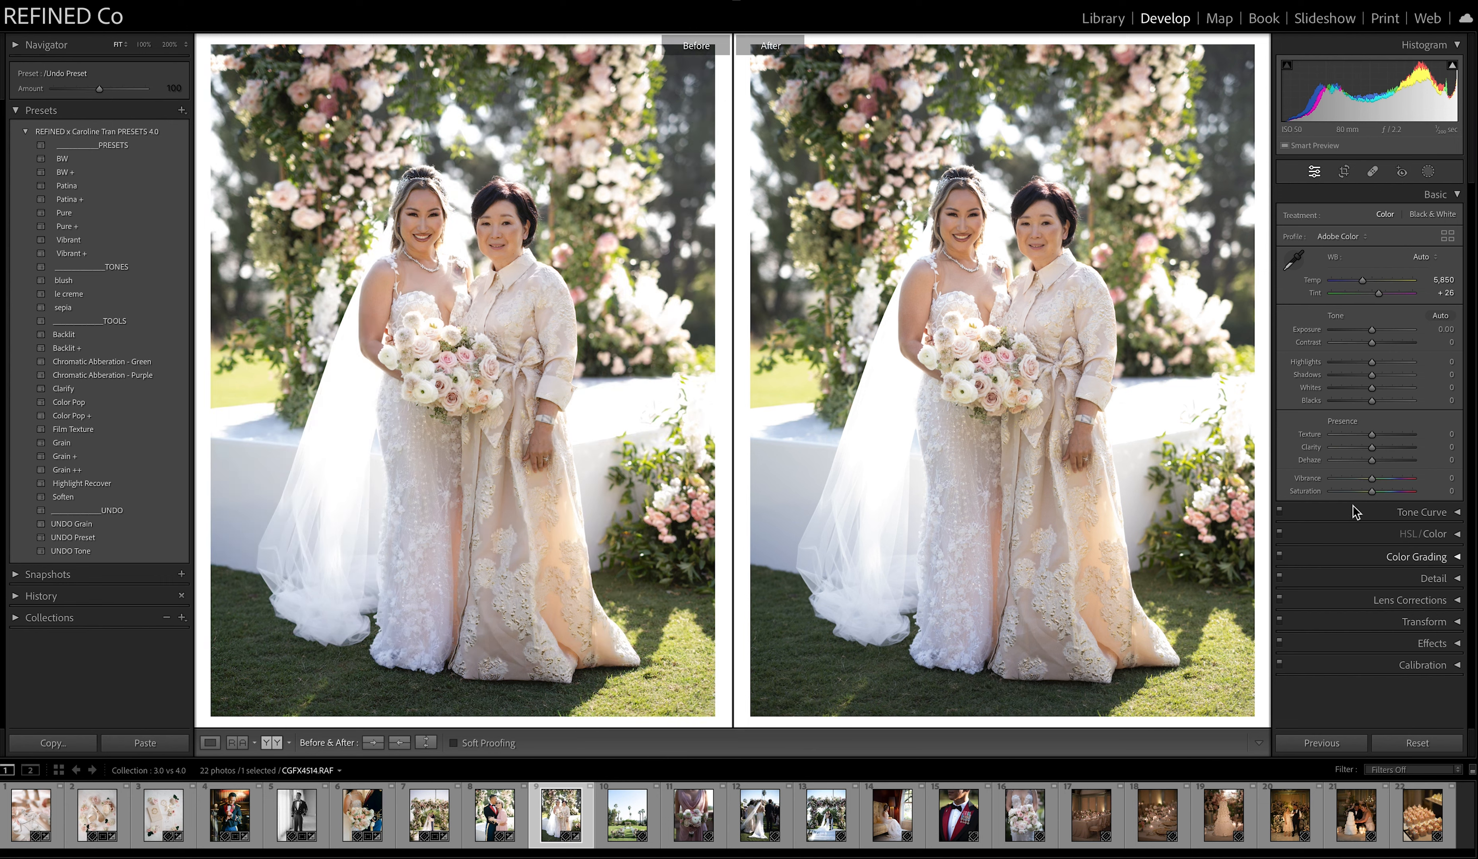
{"action": "left_click", "coordinate": [79, 239]}
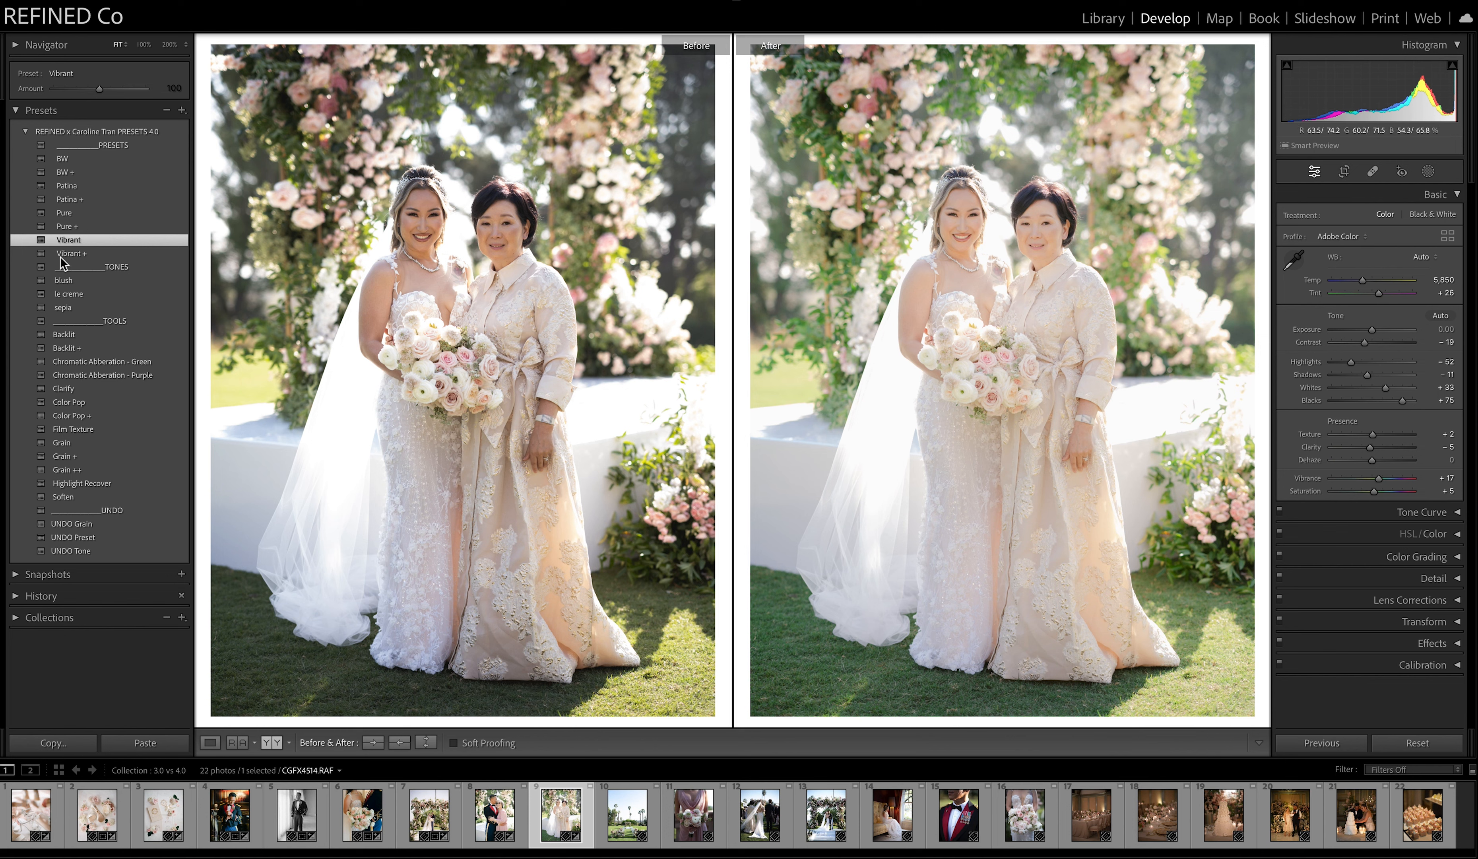
{"action": "left_click", "coordinate": [71, 253]}
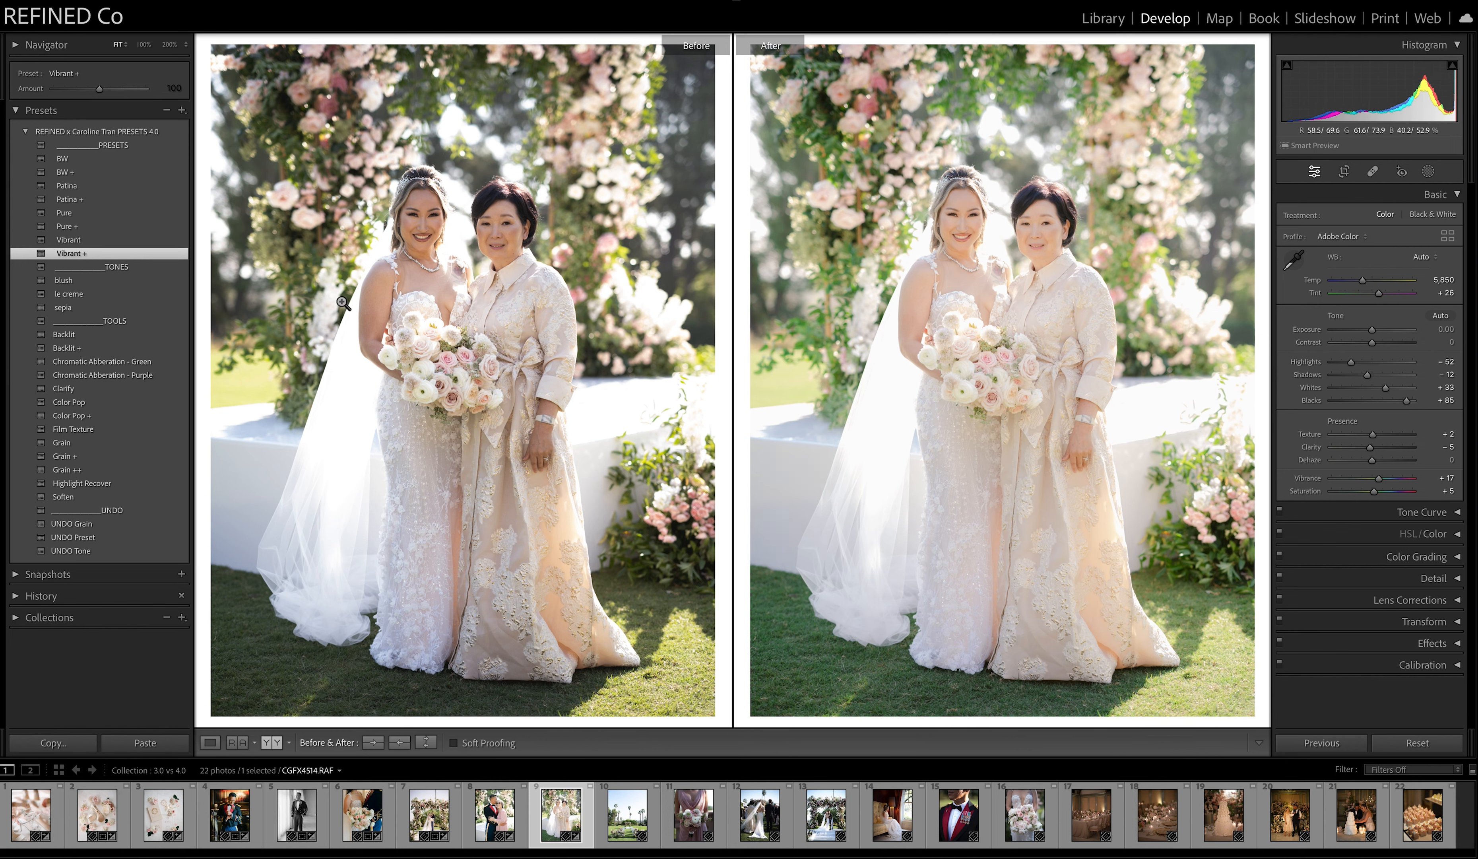
{"action": "mouse_move", "coordinate": [1376, 331]}
{"action": "left_mouse_down"}
{"action": "mouse_move", "coordinate": [1376, 378]}
{"action": "mouse_move", "coordinate": [1368, 331]}
{"action": "left_mouse_up"}
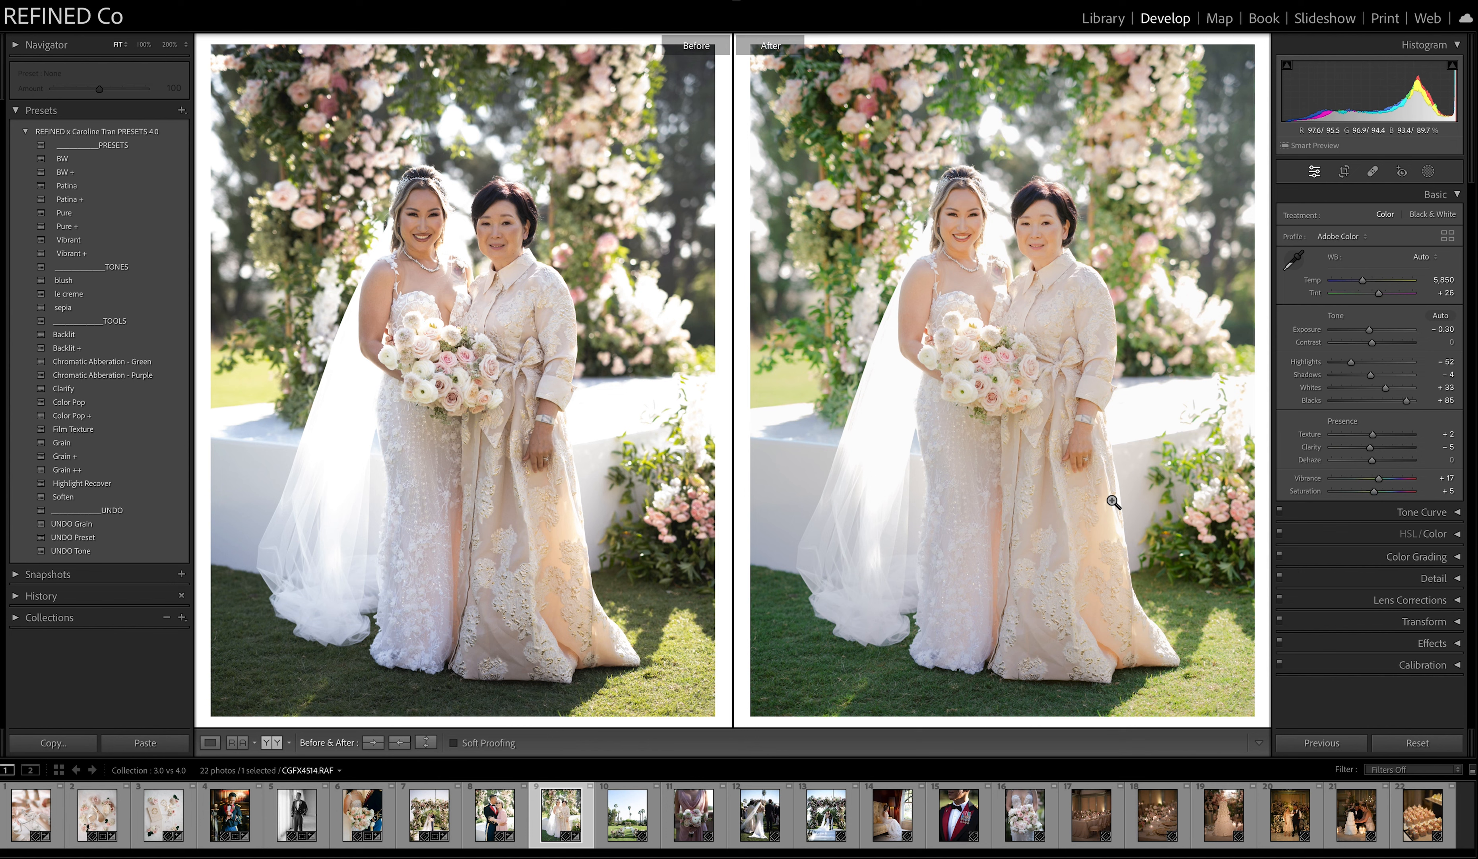
Apply Patina to the tenth photo, the lawn ceremony site, with temperature 5,639 and exposure −0.35, and copy the After settings to Before.
{"action": "left_click", "coordinate": [627, 815]}
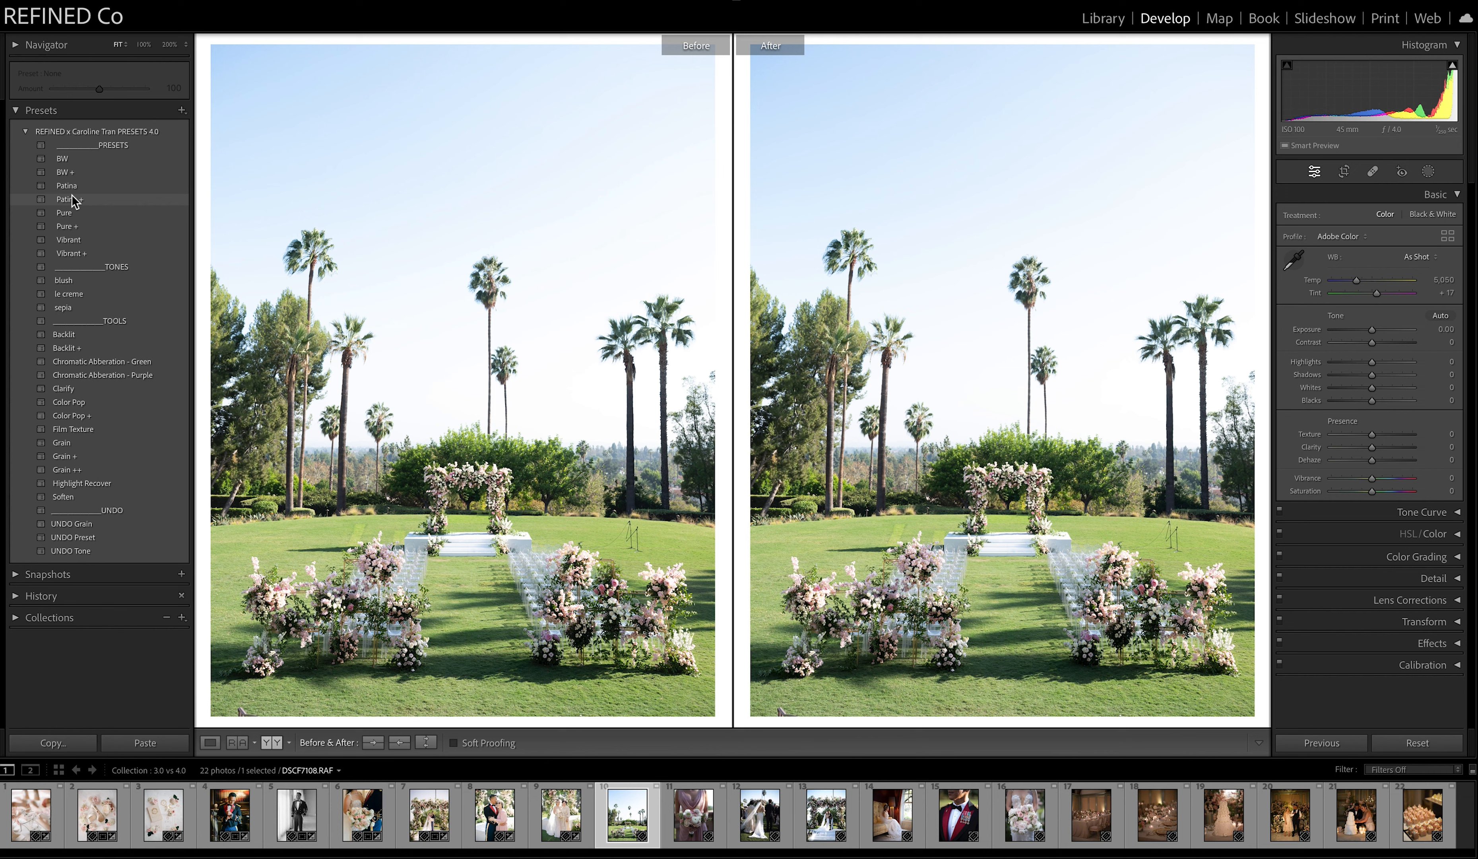
{"action": "left_click", "coordinate": [71, 186]}
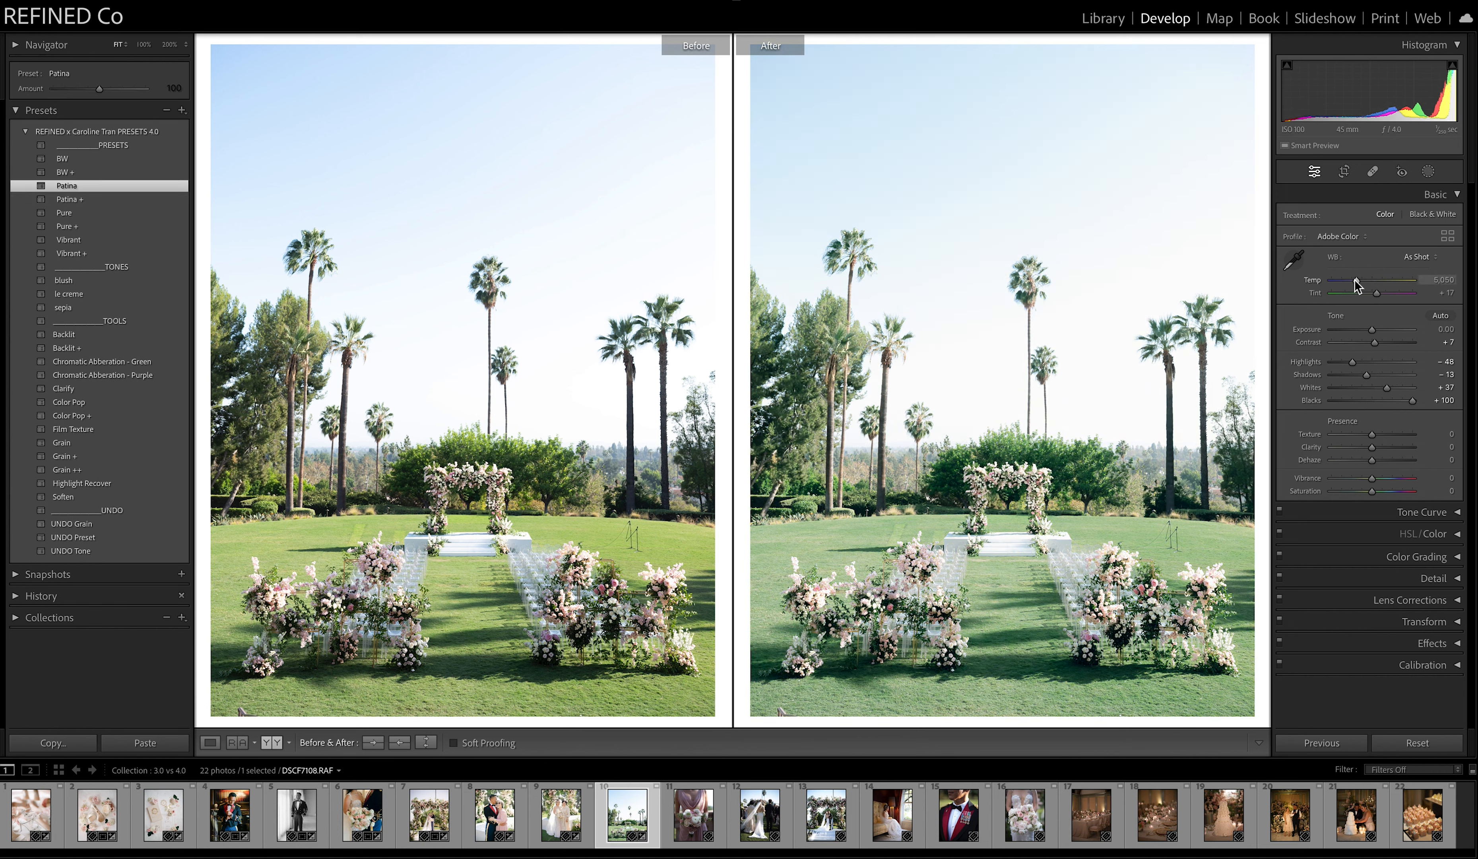
{"action": "left_click_drag", "start_coordinate": [1356, 282], "coordinate": [1372, 339]}
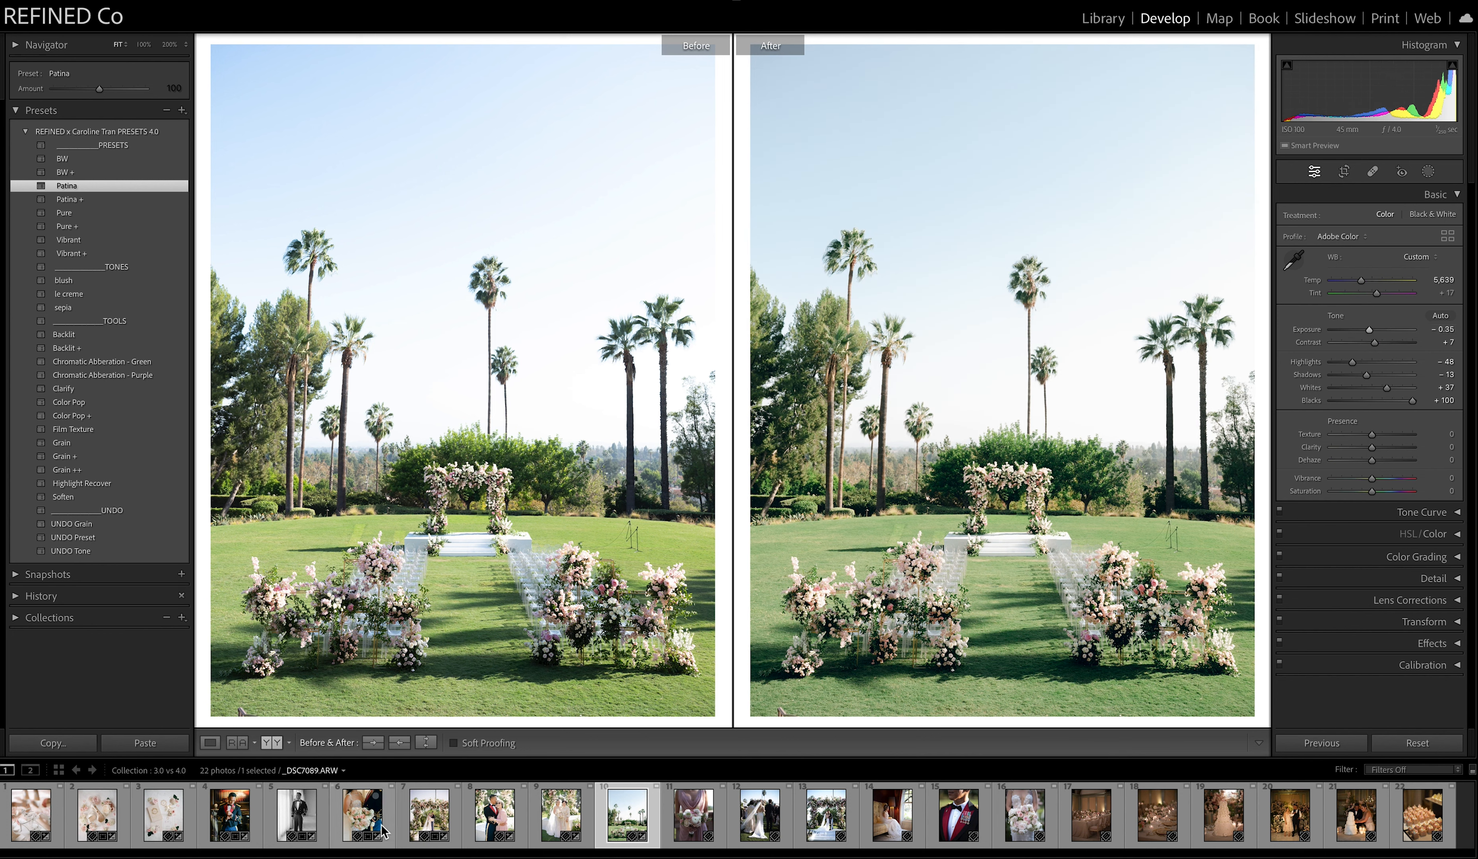
{"action": "left_click", "coordinate": [399, 744]}
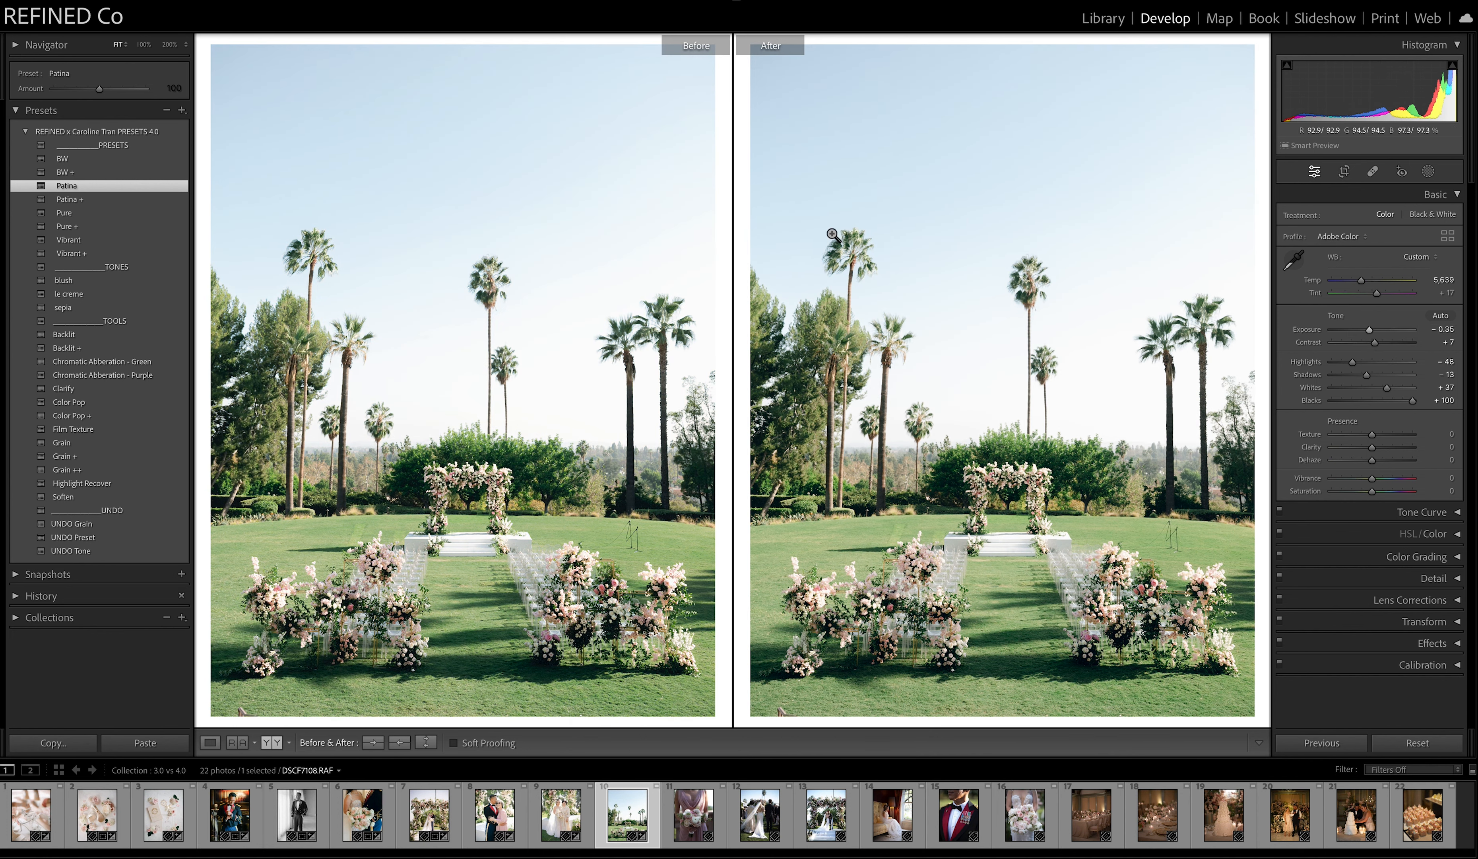
Replace the ceremony lawn photo's preset with Pure, resetting white balance to As Shot and warming the temperature to 5,560.
{"action": "left_click", "coordinate": [112, 536]}
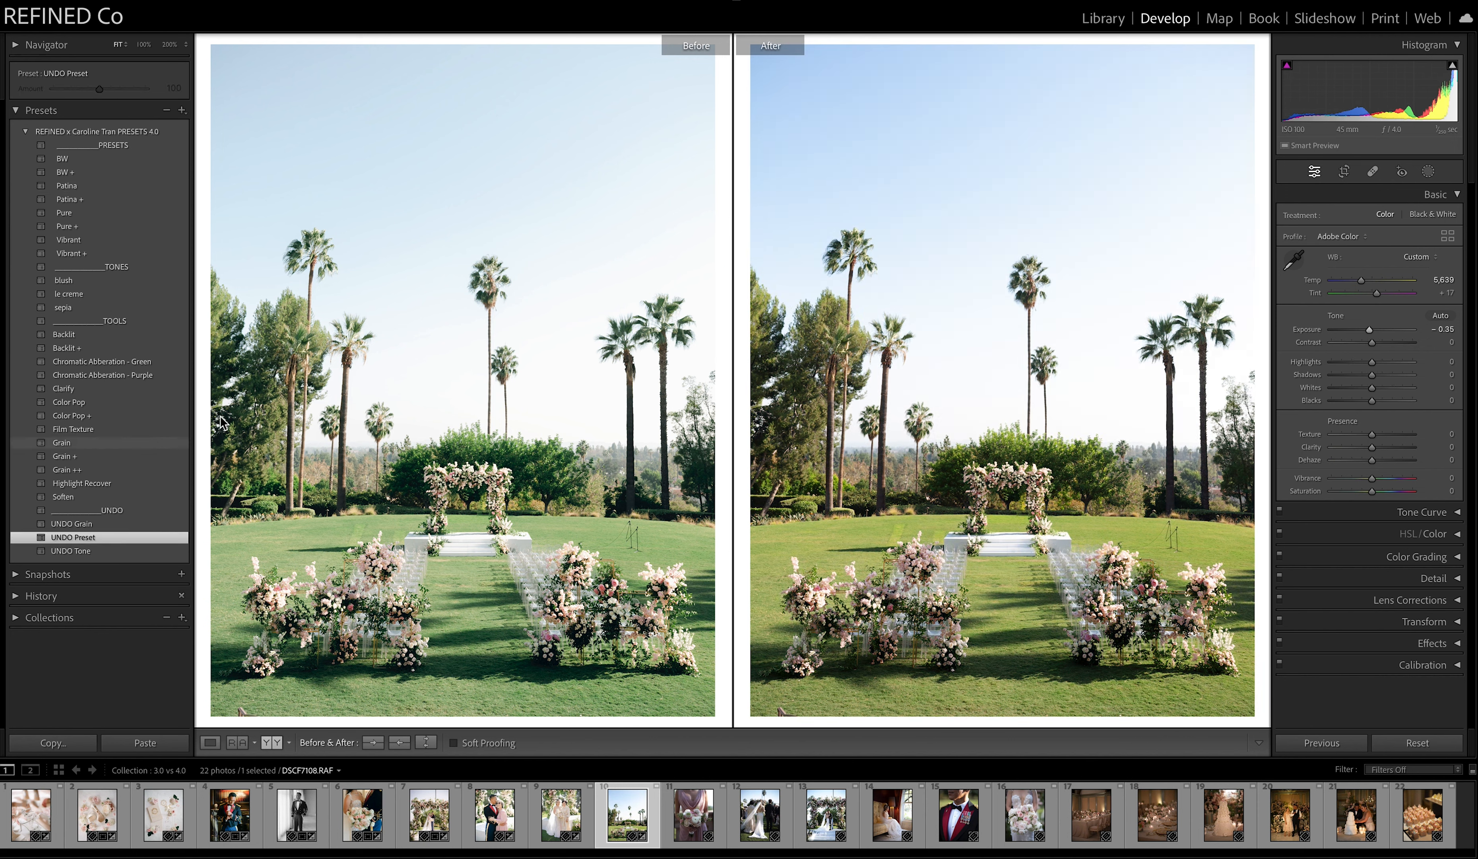
{"action": "left_click", "coordinate": [1417, 257]}
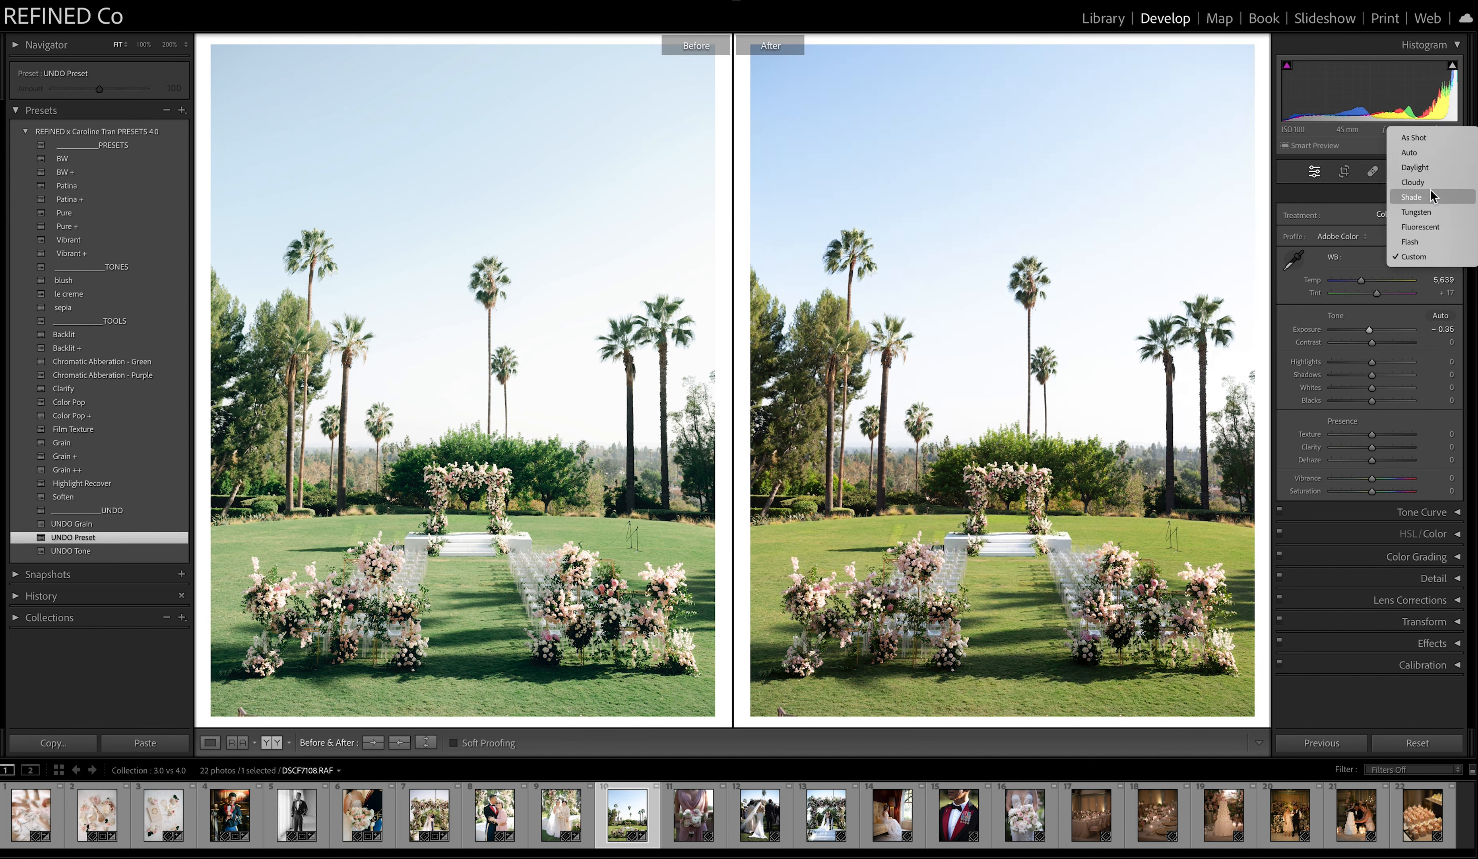
{"action": "left_click", "coordinate": [1420, 139]}
{"action": "left_click", "coordinate": [70, 215]}
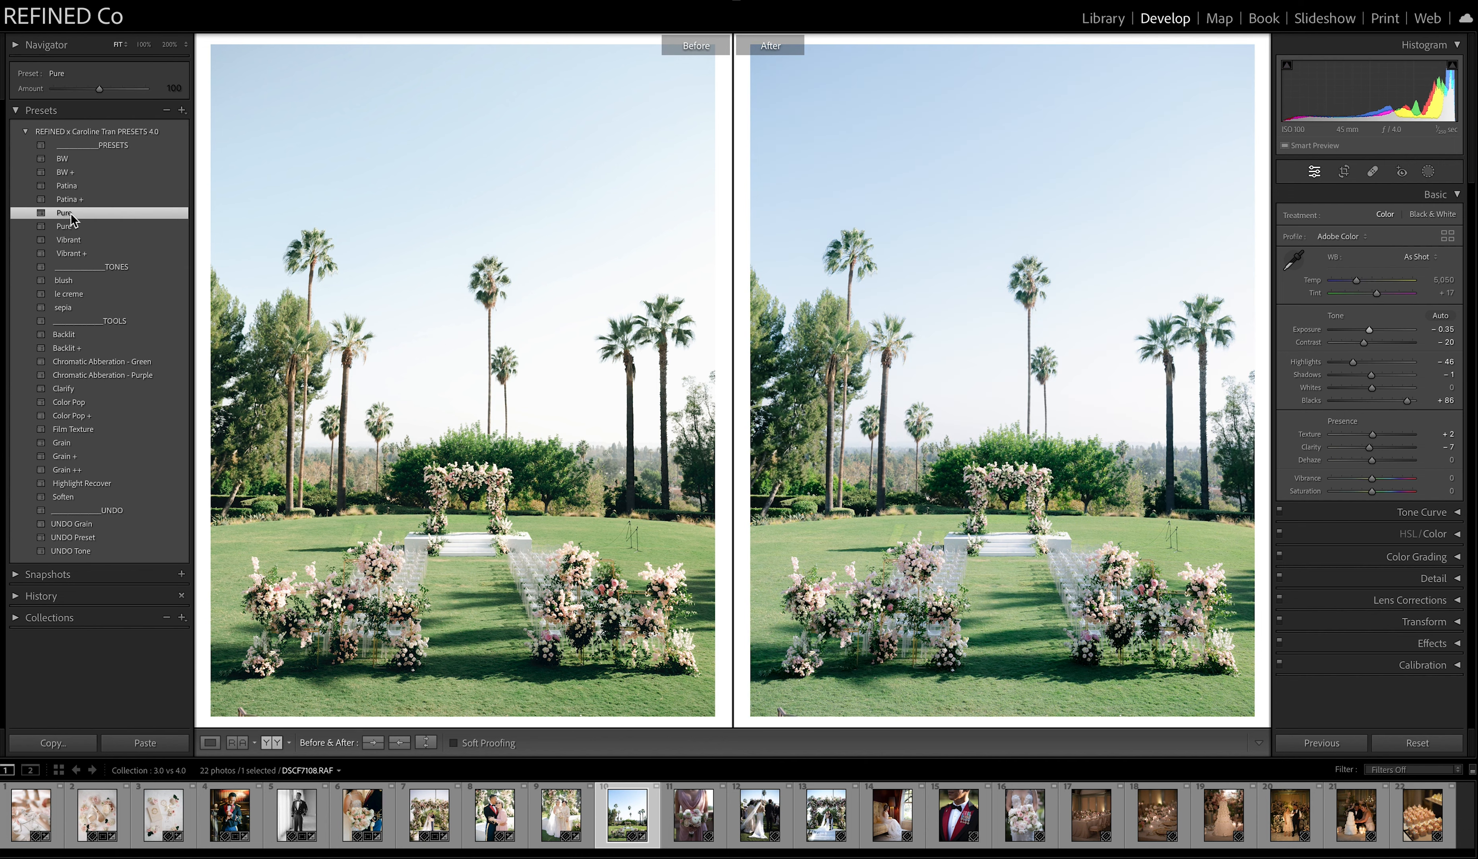
{"action": "left_click_drag", "start_coordinate": [1356, 281], "coordinate": [1361, 281]}
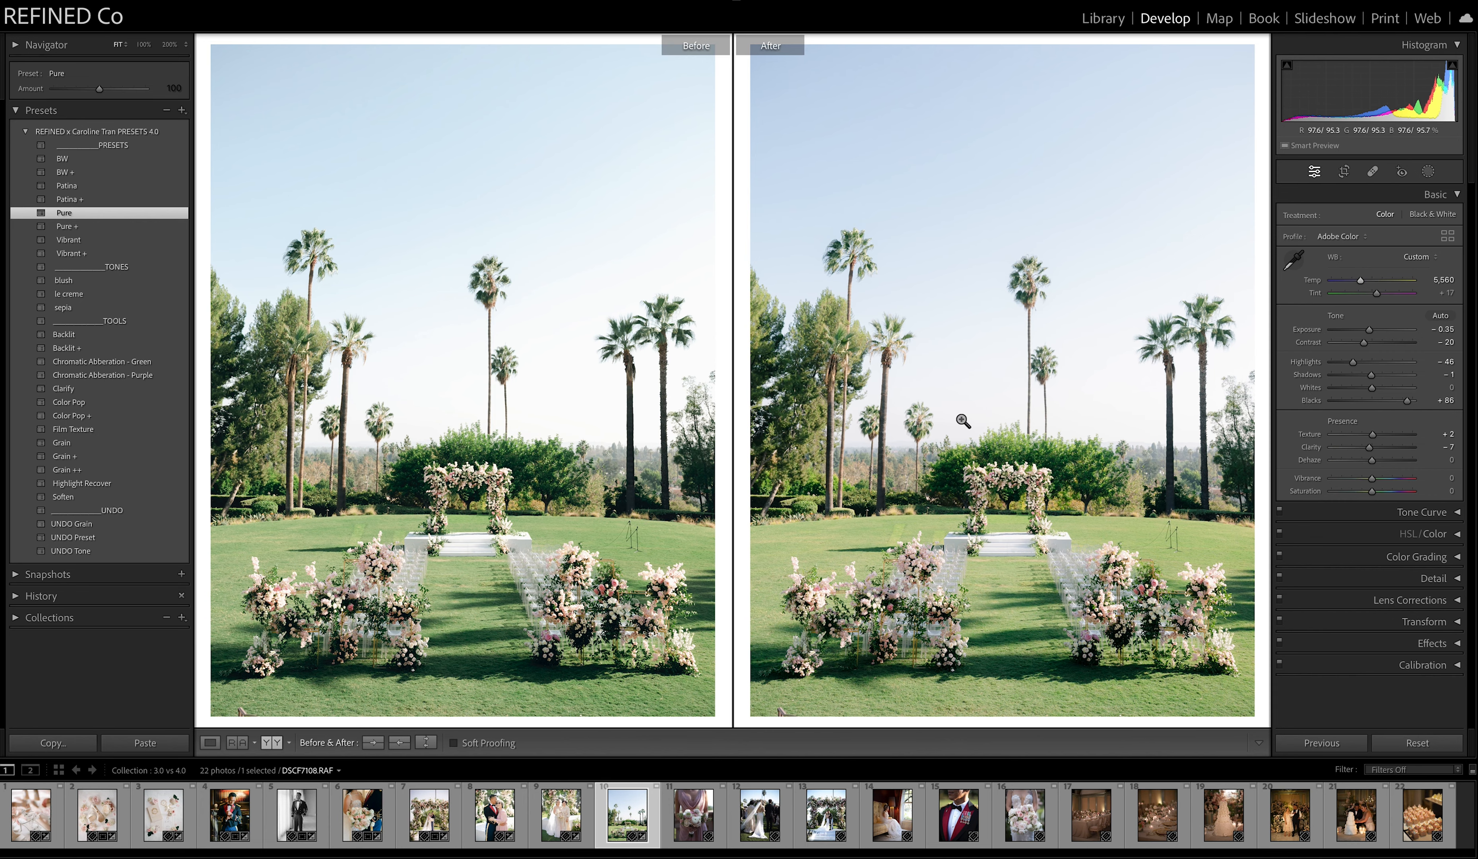
Compare the Patina and Pure versions of the ceremony lawn photo up close across the sky, palms and flowers.
{"action": "left_click", "coordinate": [1027, 501]}
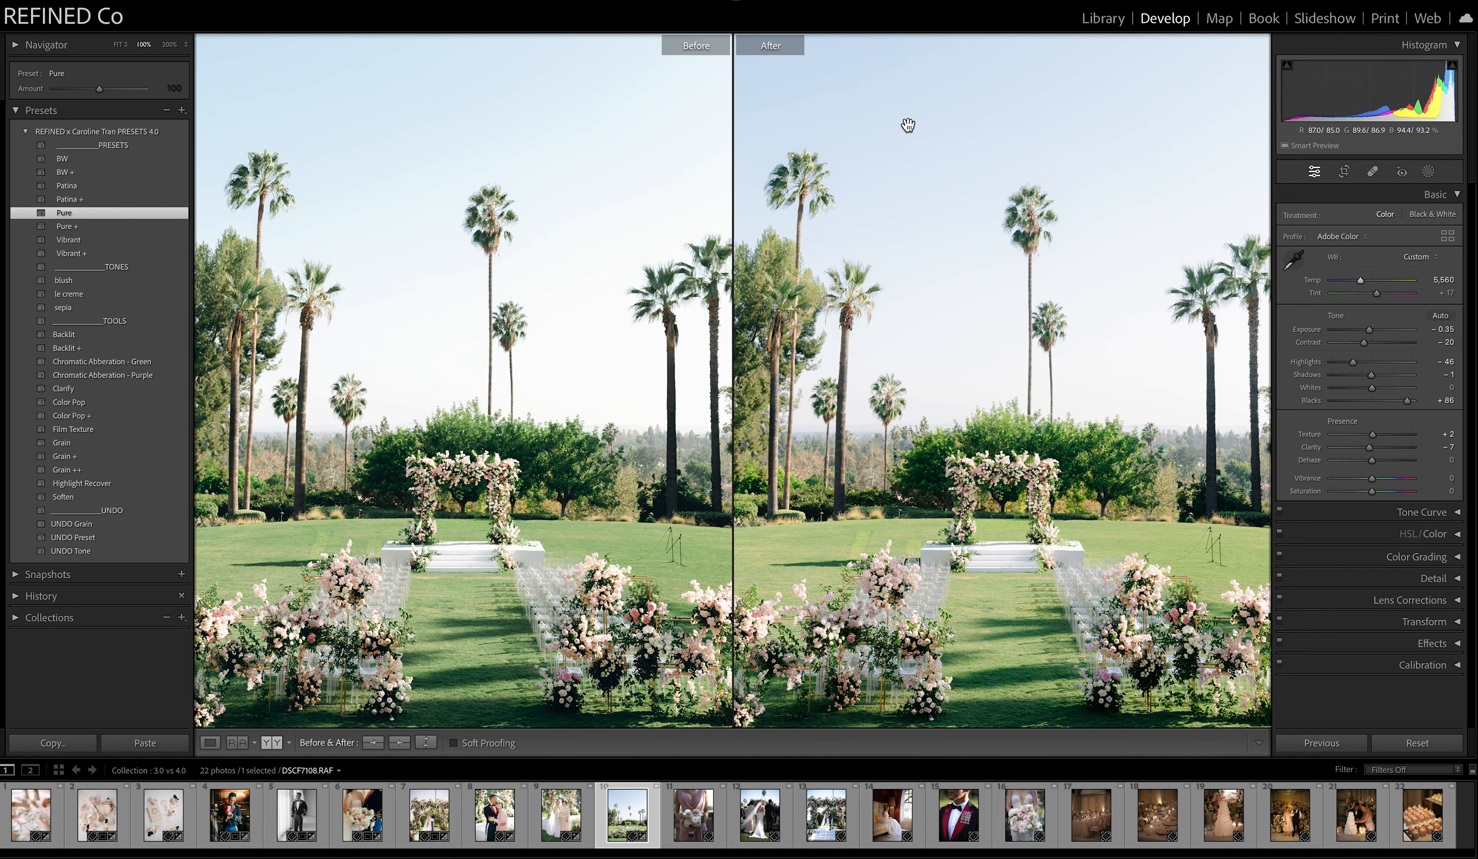
{"action": "left_click_drag", "start_coordinate": [894, 124], "coordinate": [923, 172]}
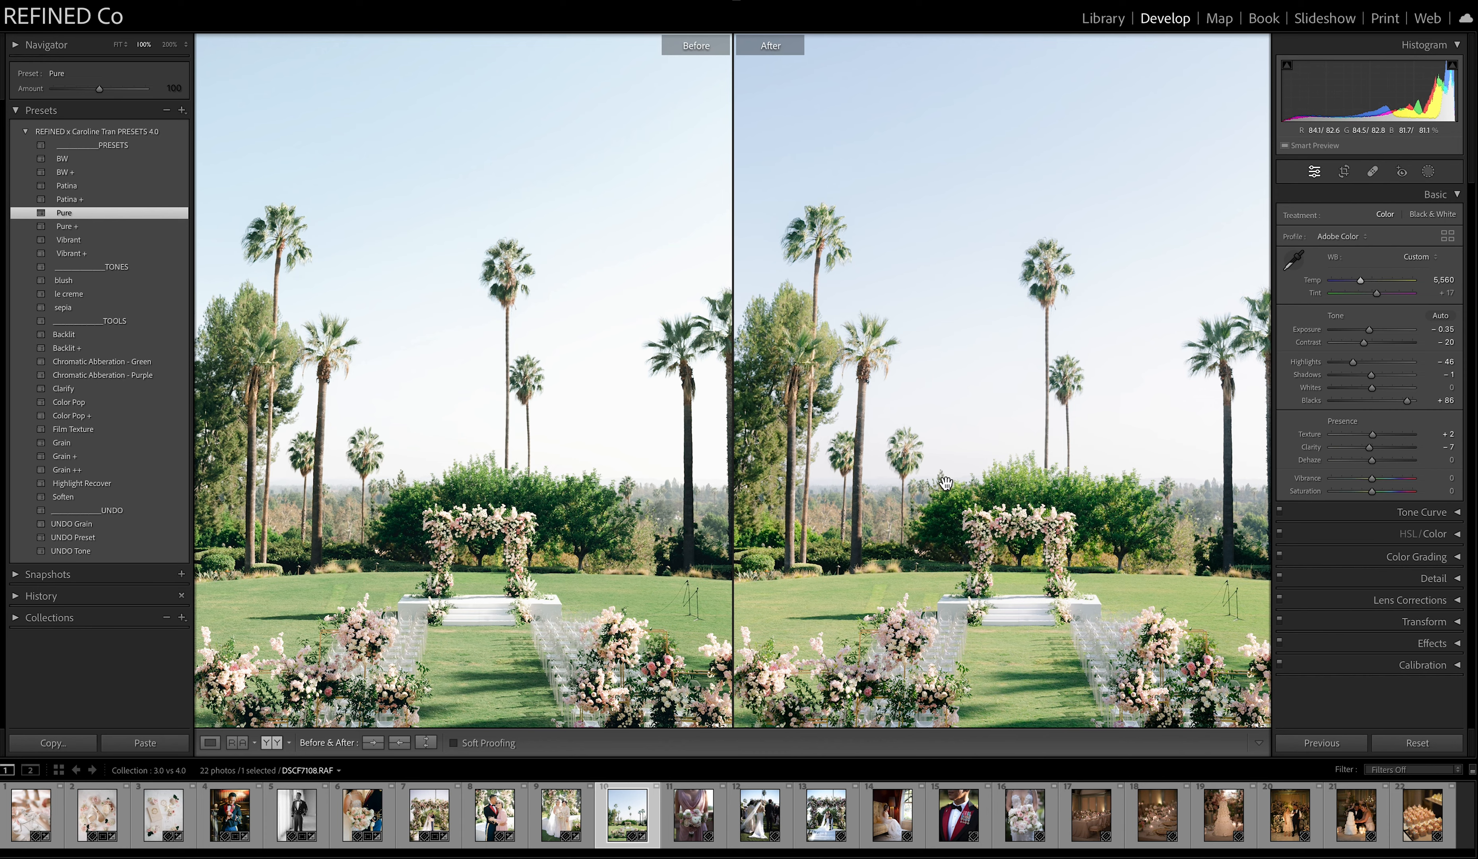
{"action": "left_click_drag", "start_coordinate": [946, 483], "coordinate": [923, 323]}
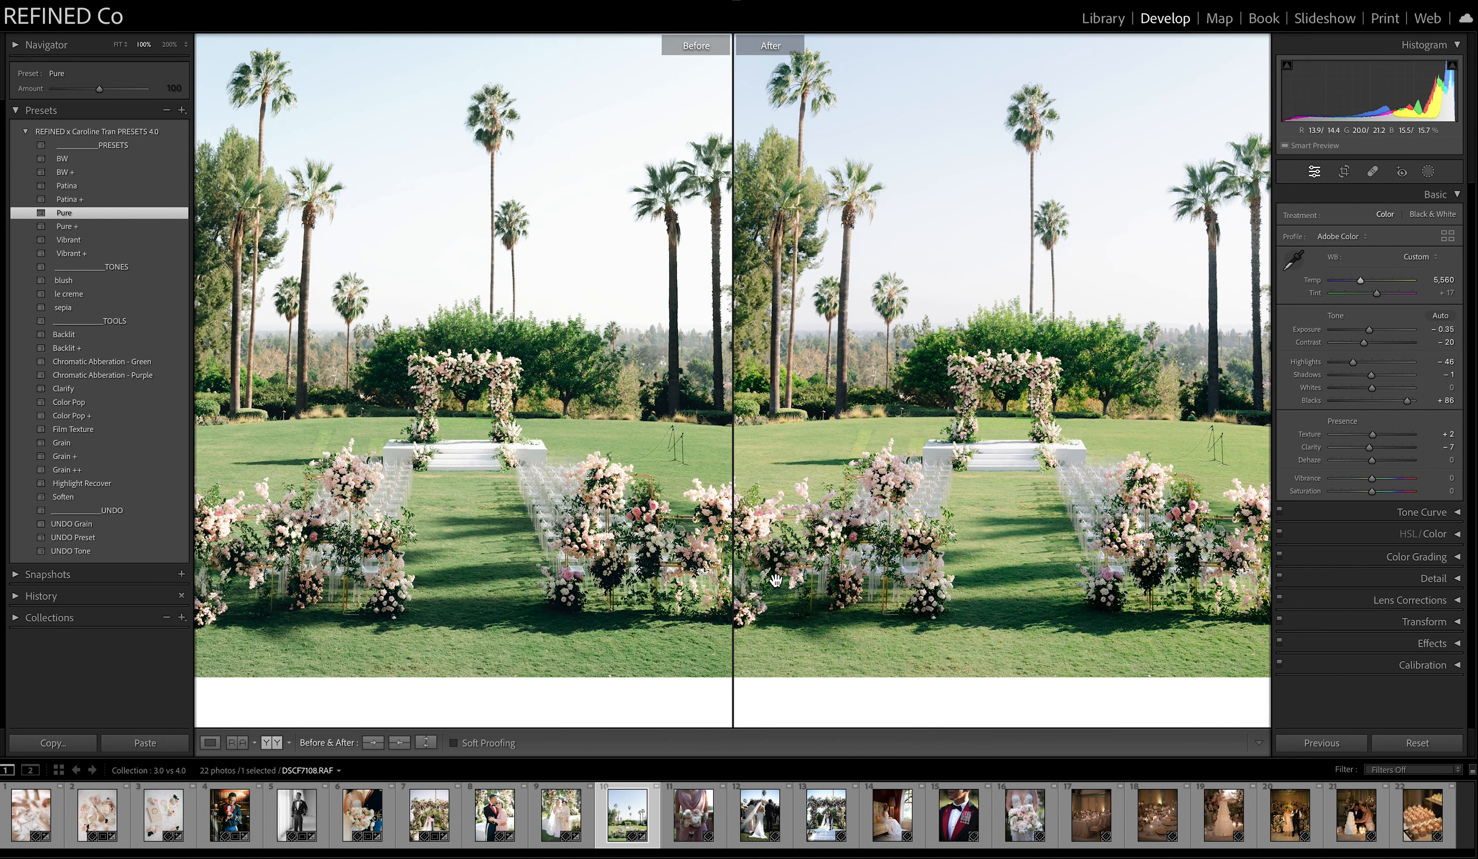
{"action": "left_click_drag", "start_coordinate": [1025, 465], "coordinate": [1043, 516]}
{"action": "left_click", "coordinate": [1043, 516]}
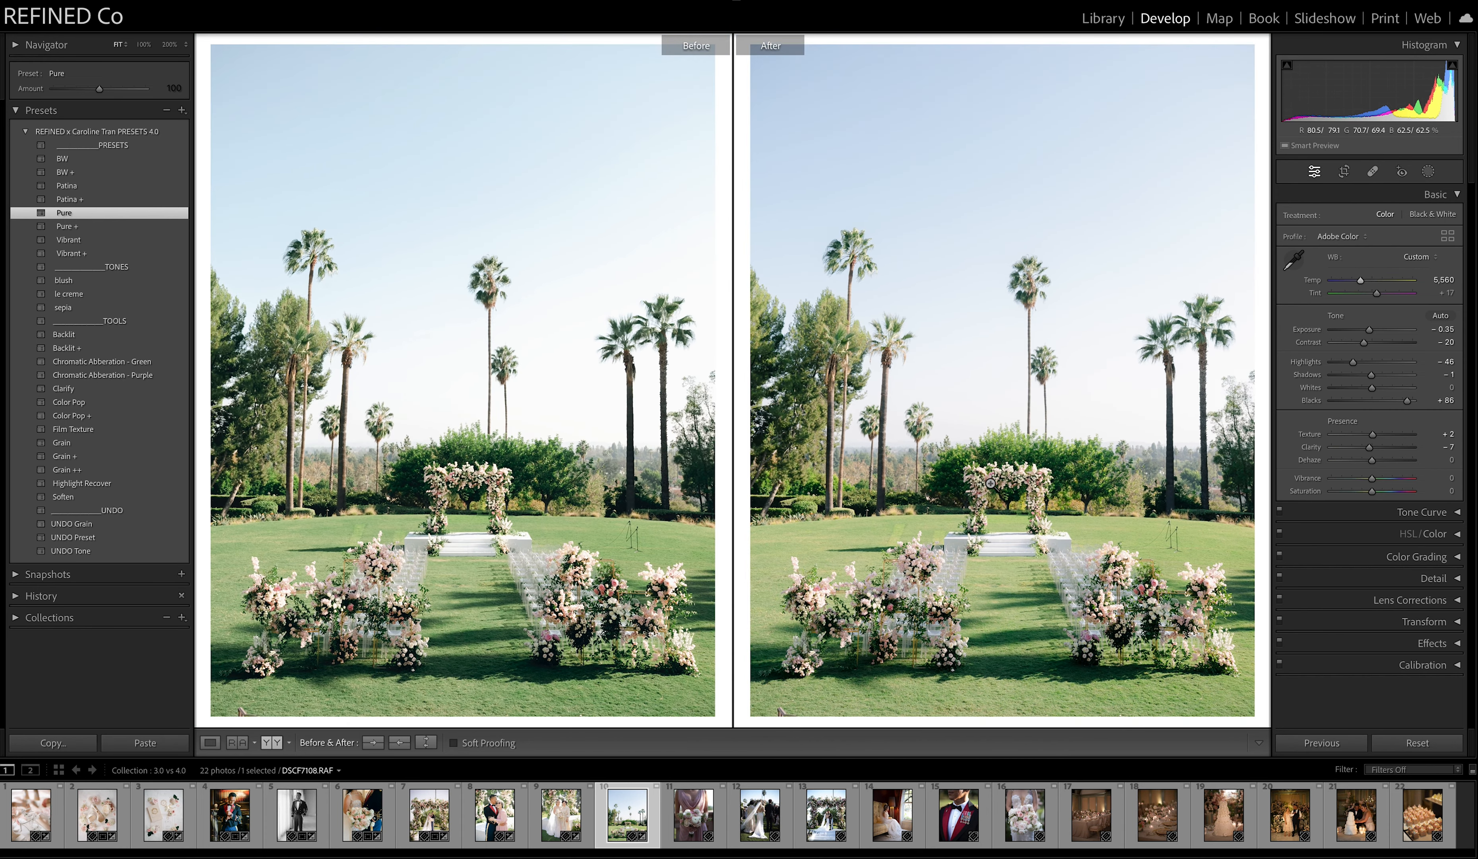
Set the eleventh photo, the bridesmaid's bouquet, to temperature 5,432 and exposure +0.20, and copy the After settings to Before.
{"action": "left_click", "coordinate": [693, 814]}
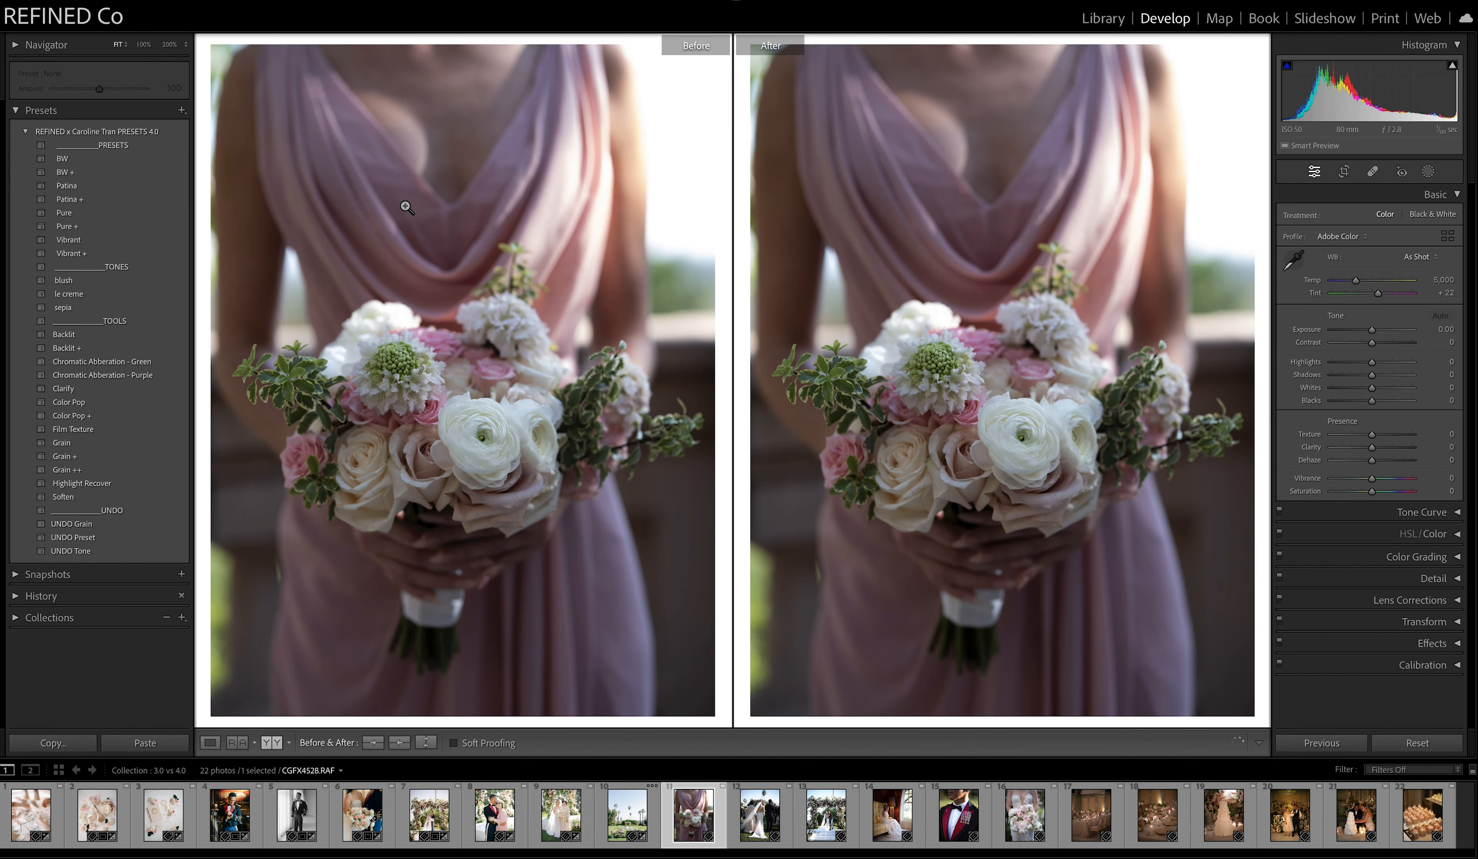
{"action": "left_click_drag", "start_coordinate": [1355, 281], "coordinate": [1374, 331]}
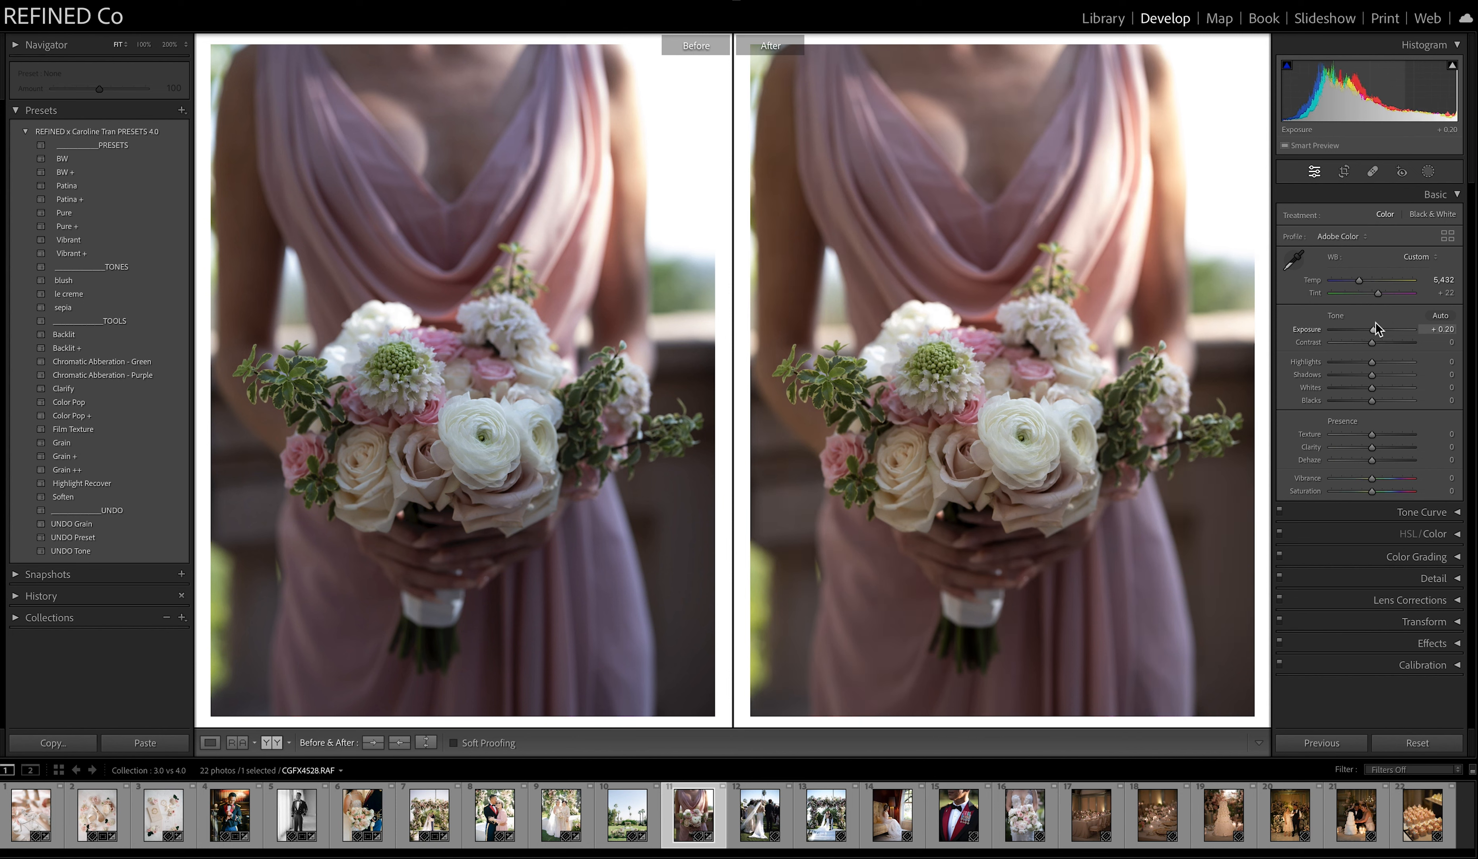
{"action": "left_click", "coordinate": [399, 741]}
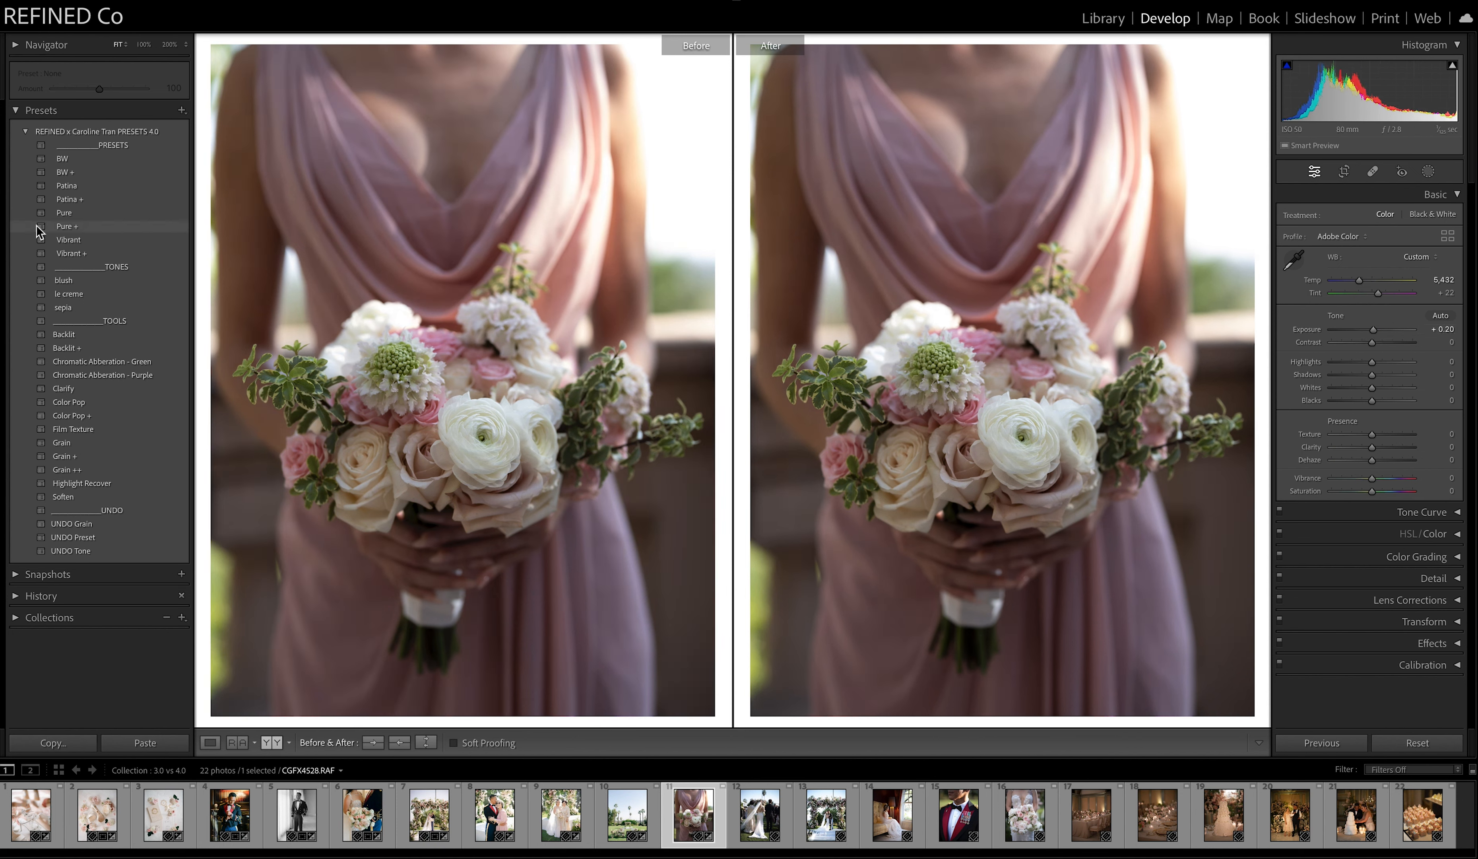
Compare Patina with Patina + on the bouquet photo at exposure +0.60, keep Patina +, and copy the After settings to Before.
{"action": "left_click", "coordinate": [83, 187]}
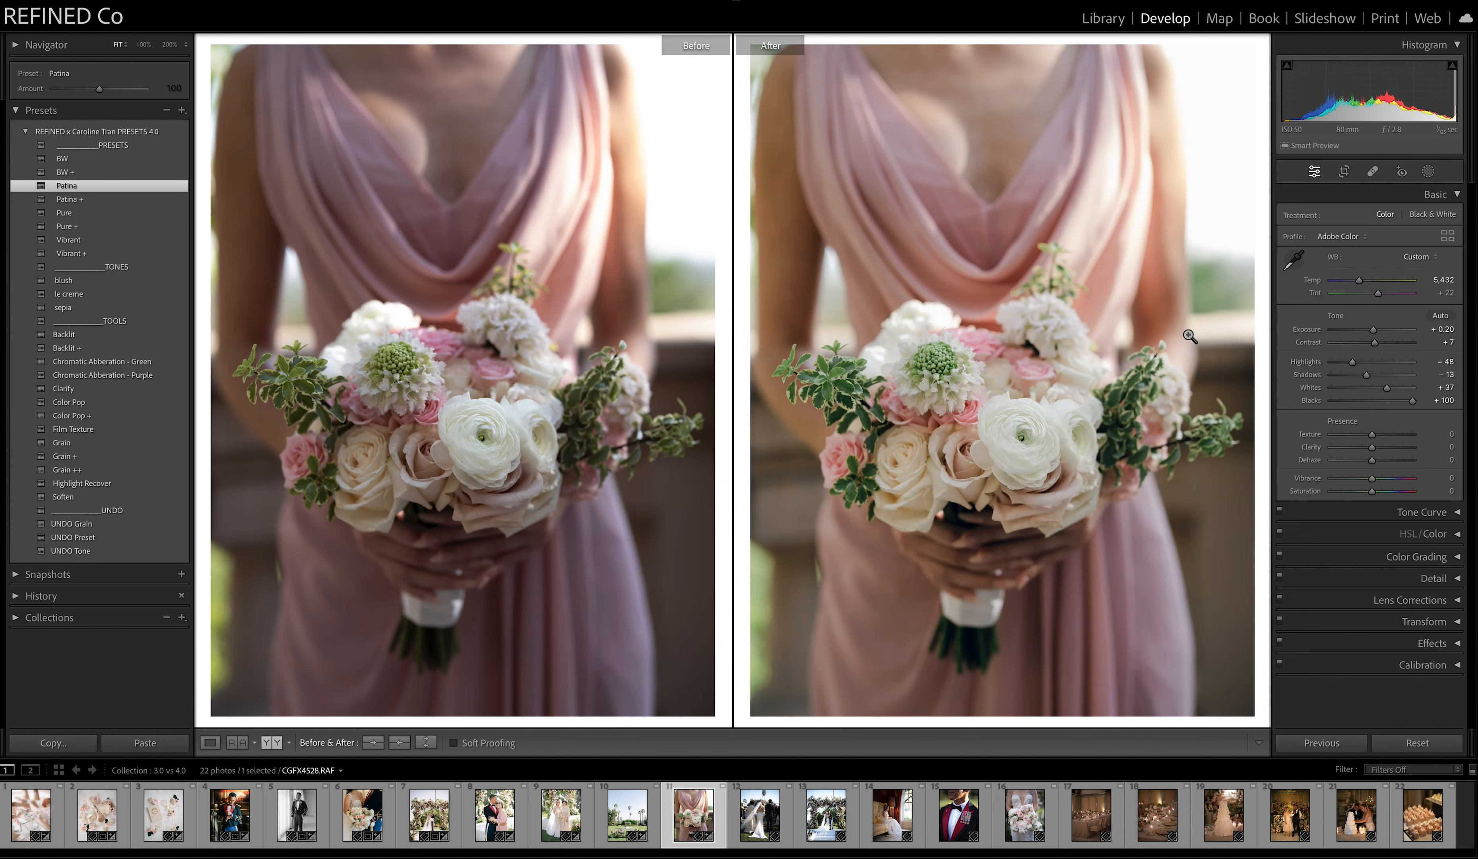
{"action": "left_click_drag", "start_coordinate": [1374, 329], "coordinate": [1377, 331]}
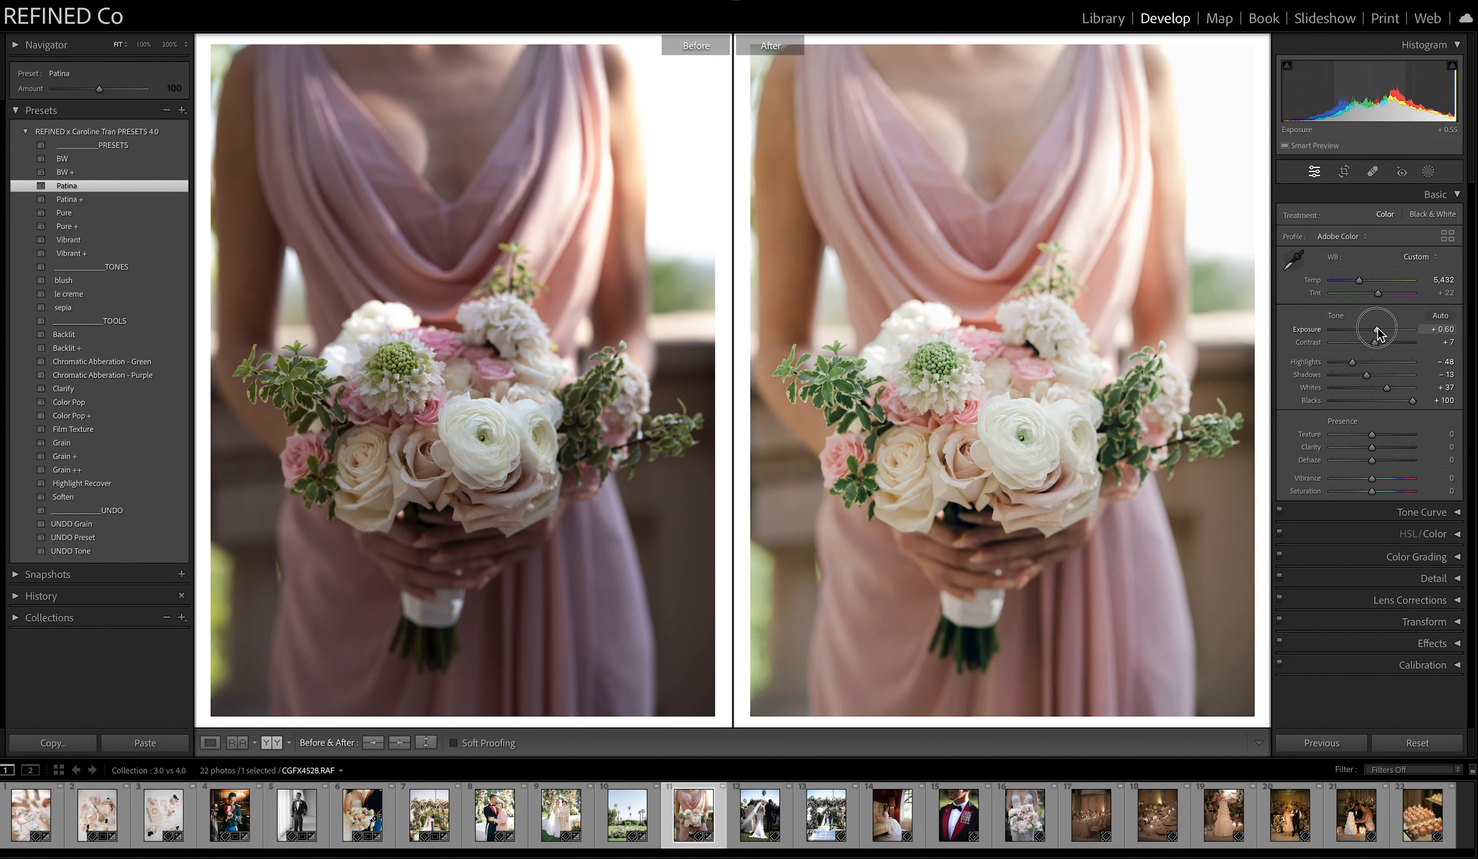
{"action": "left_click", "coordinate": [82, 201]}
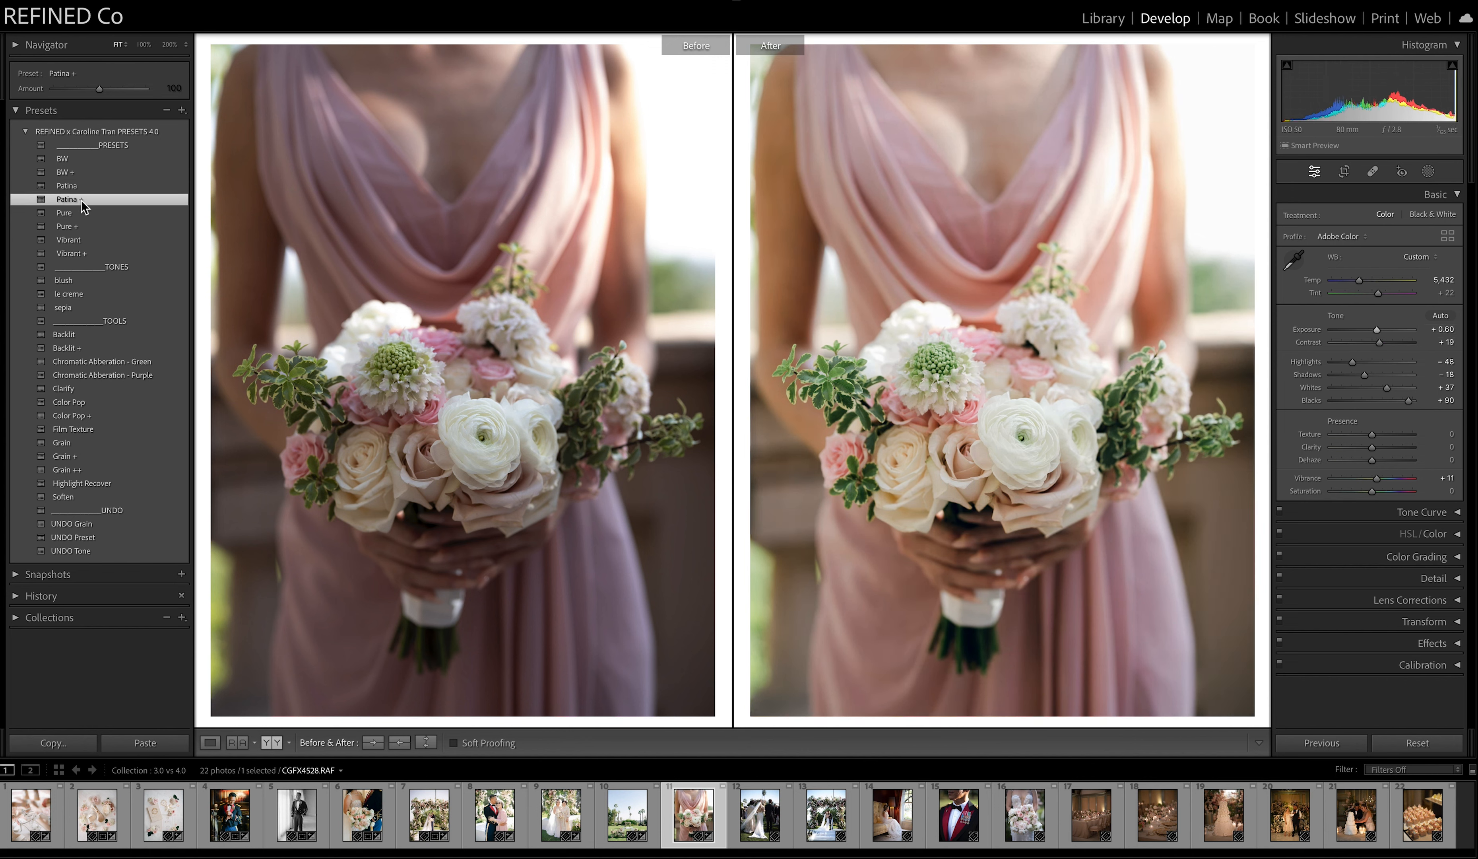
{"action": "left_click", "coordinate": [67, 186]}
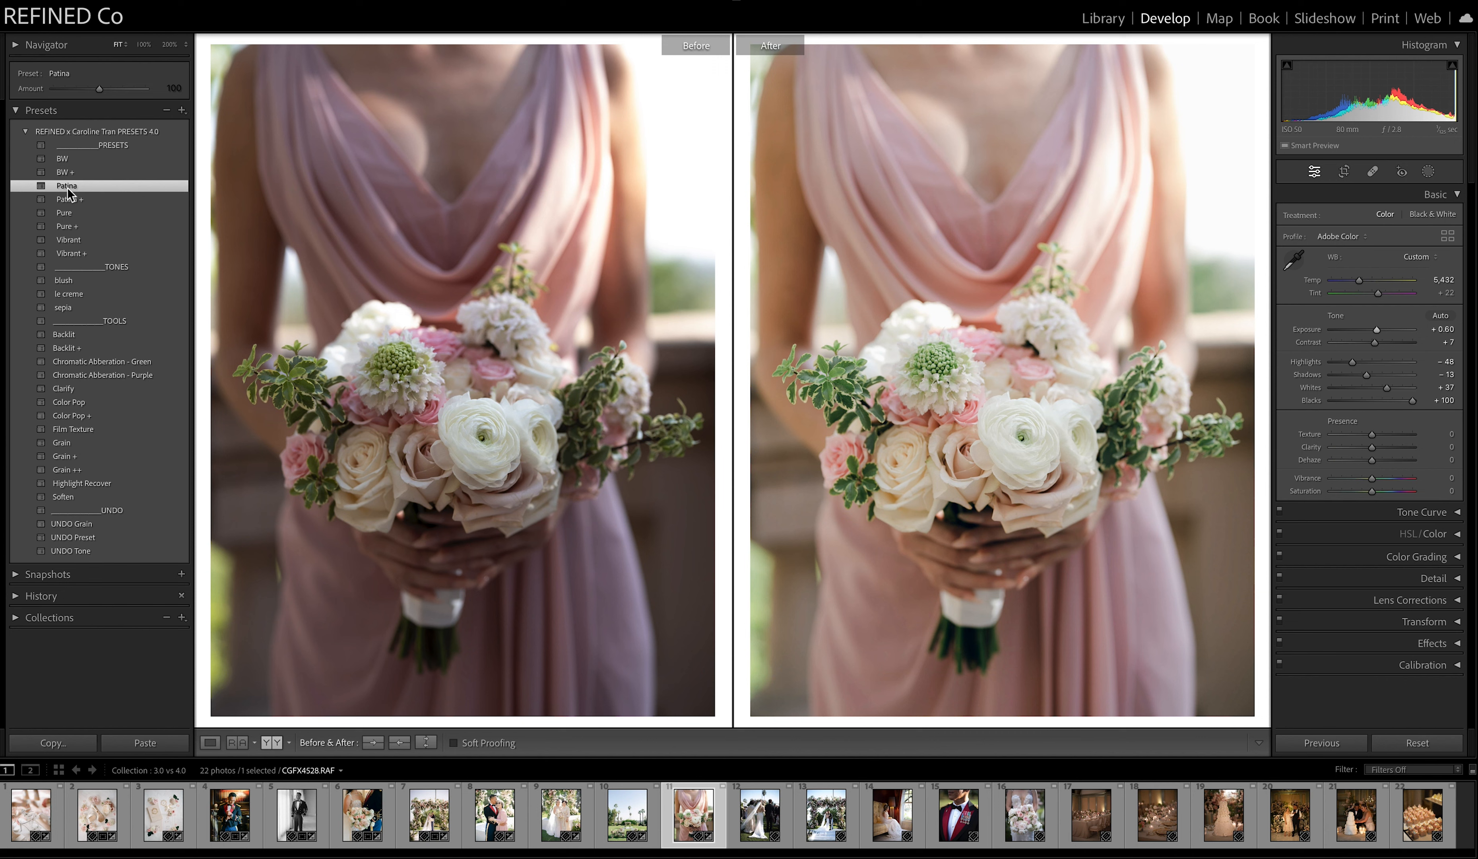
{"action": "left_click", "coordinate": [66, 201]}
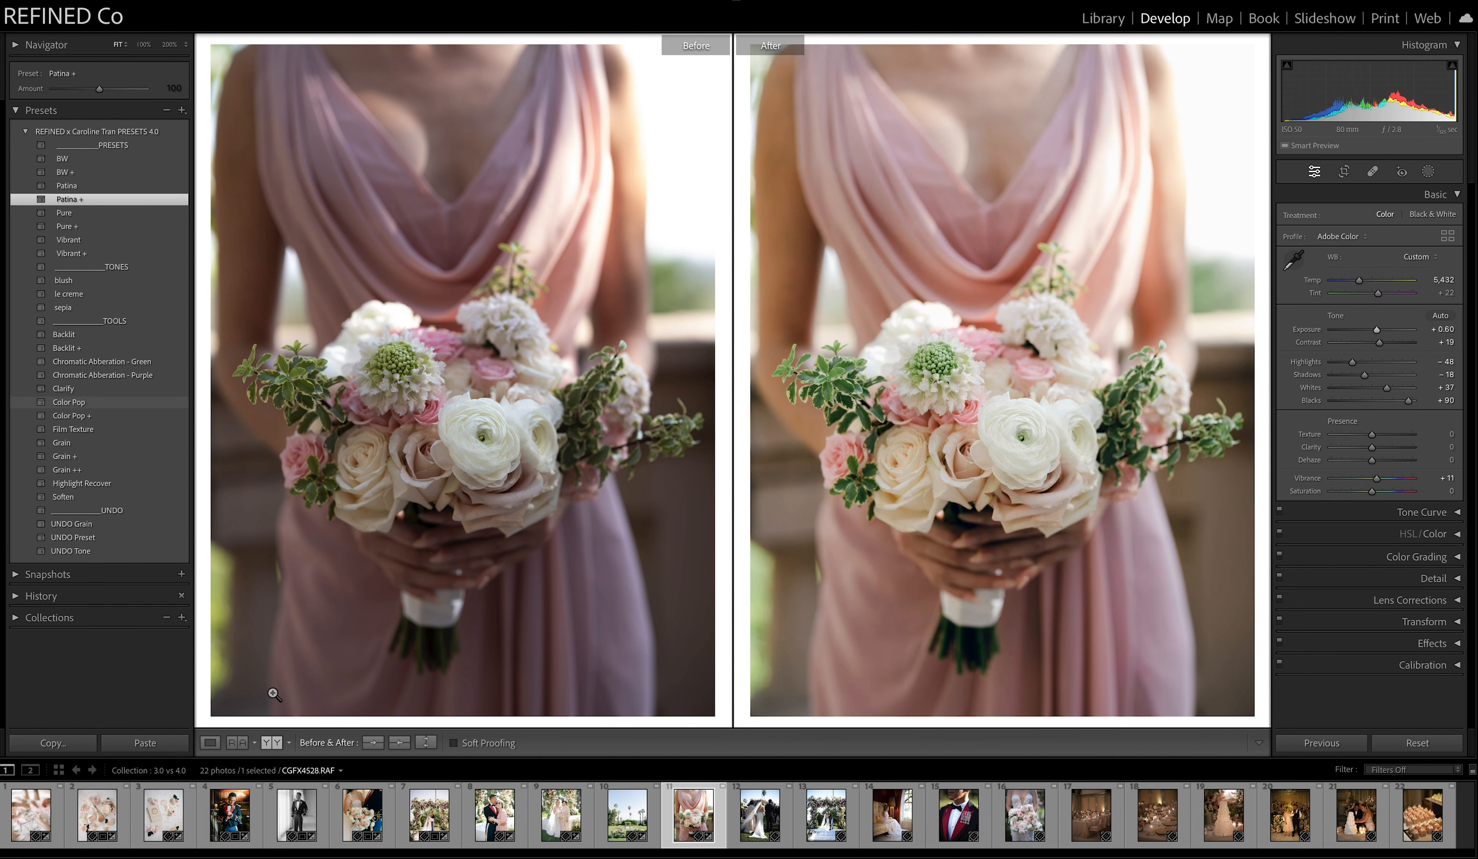
{"action": "left_click", "coordinate": [397, 744]}
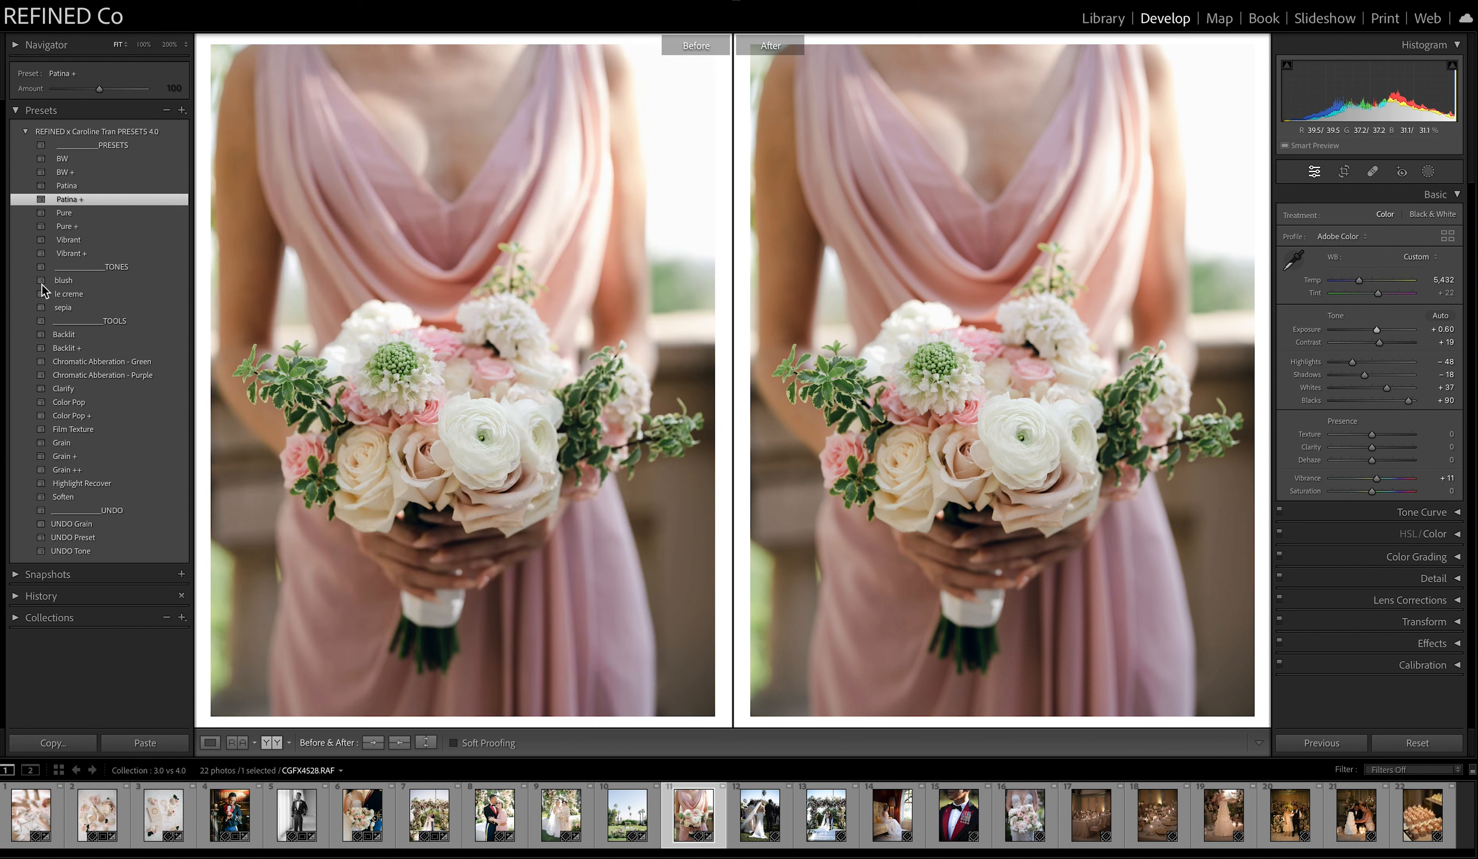
Undo the bouquet photo's preset, try Pure and settle on Pure + with exposure +0.75 and shadows −22.
{"action": "left_click", "coordinate": [82, 537]}
{"action": "left_click", "coordinate": [73, 214]}
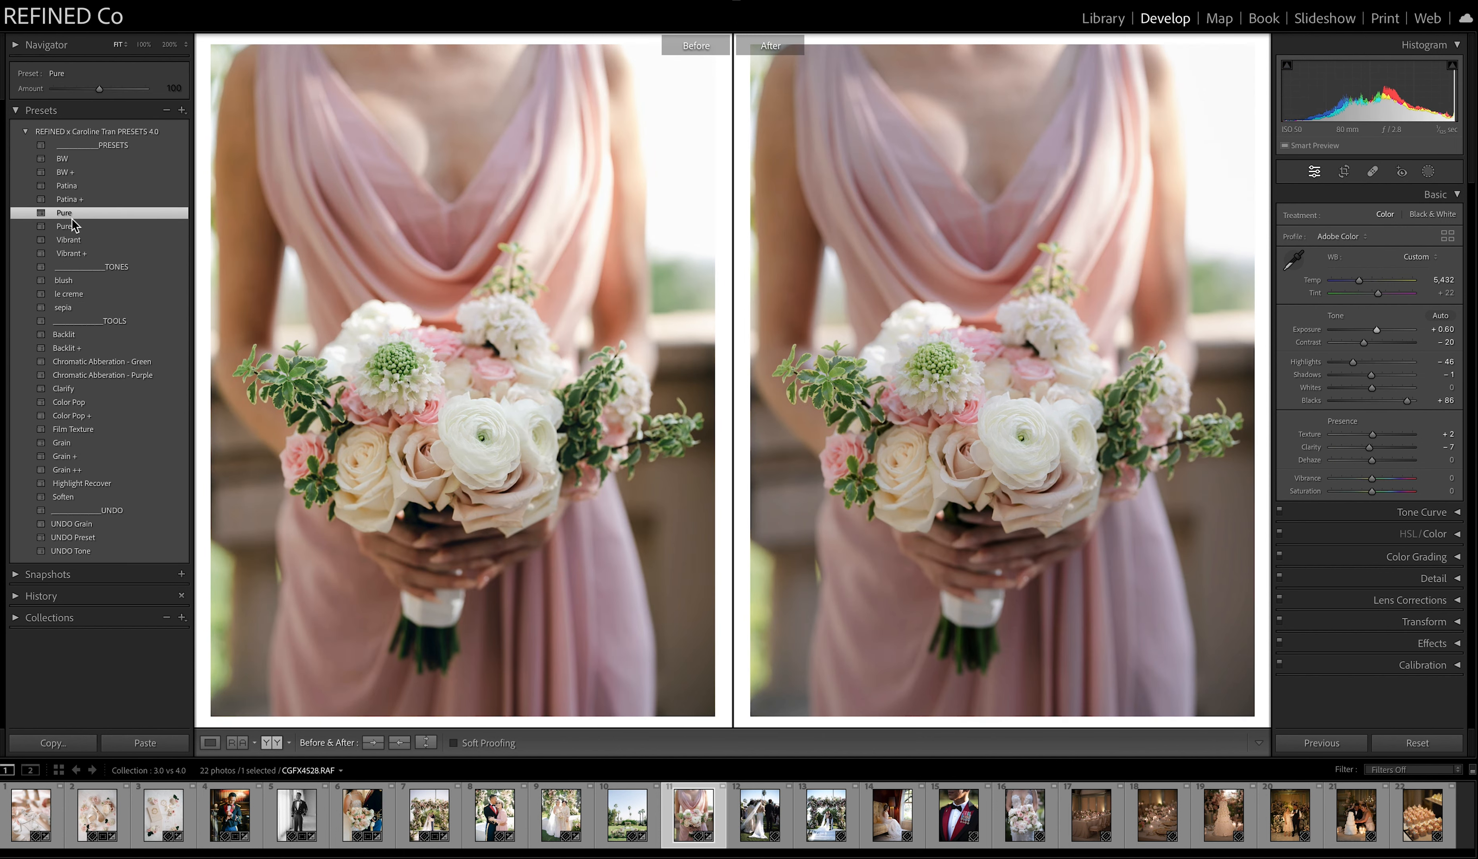
{"action": "left_click", "coordinate": [72, 227]}
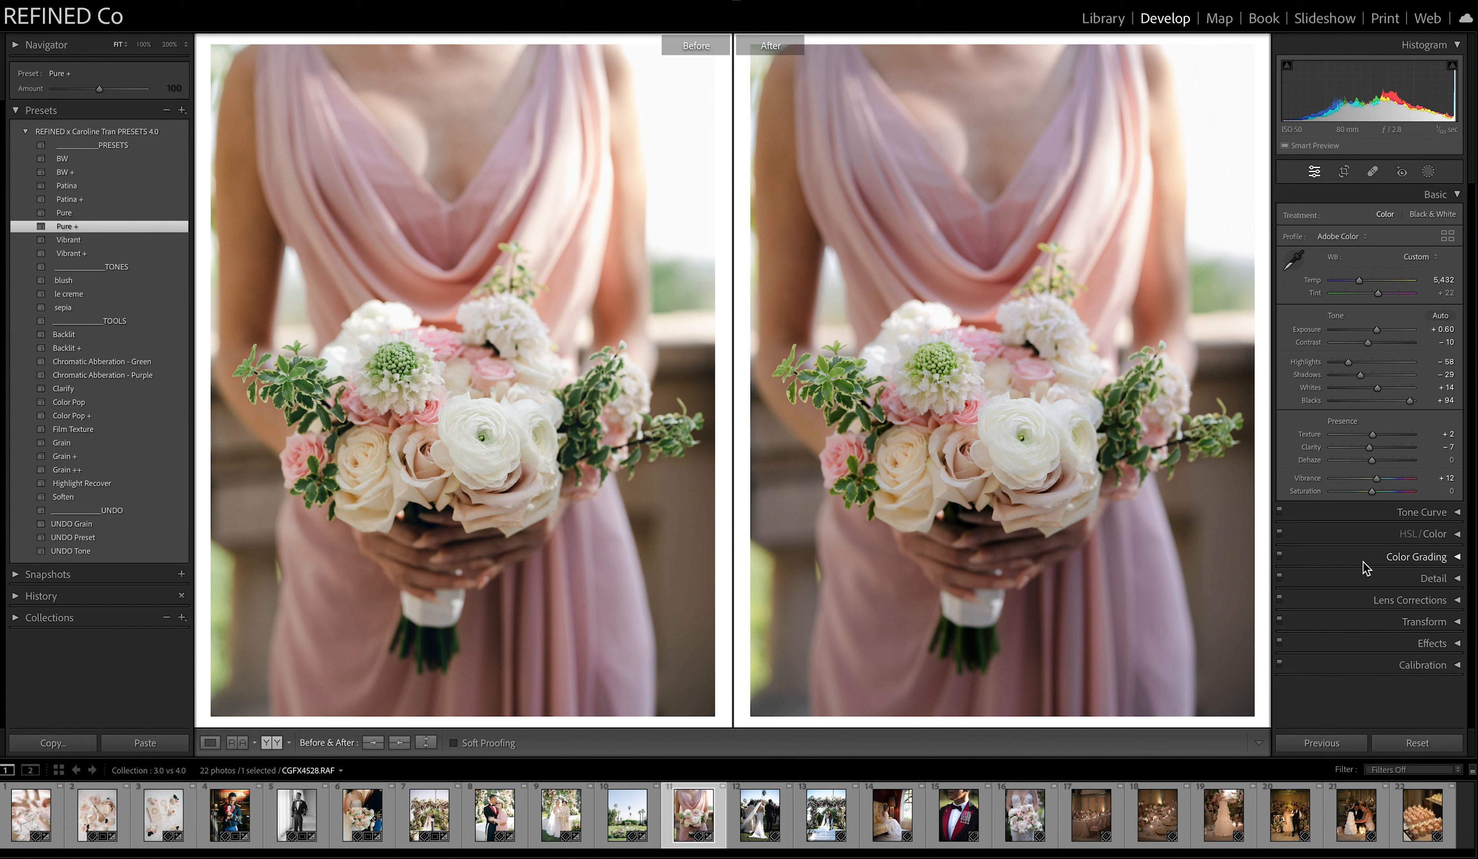
{"action": "left_click_drag", "start_coordinate": [1376, 331], "coordinate": [1363, 374]}
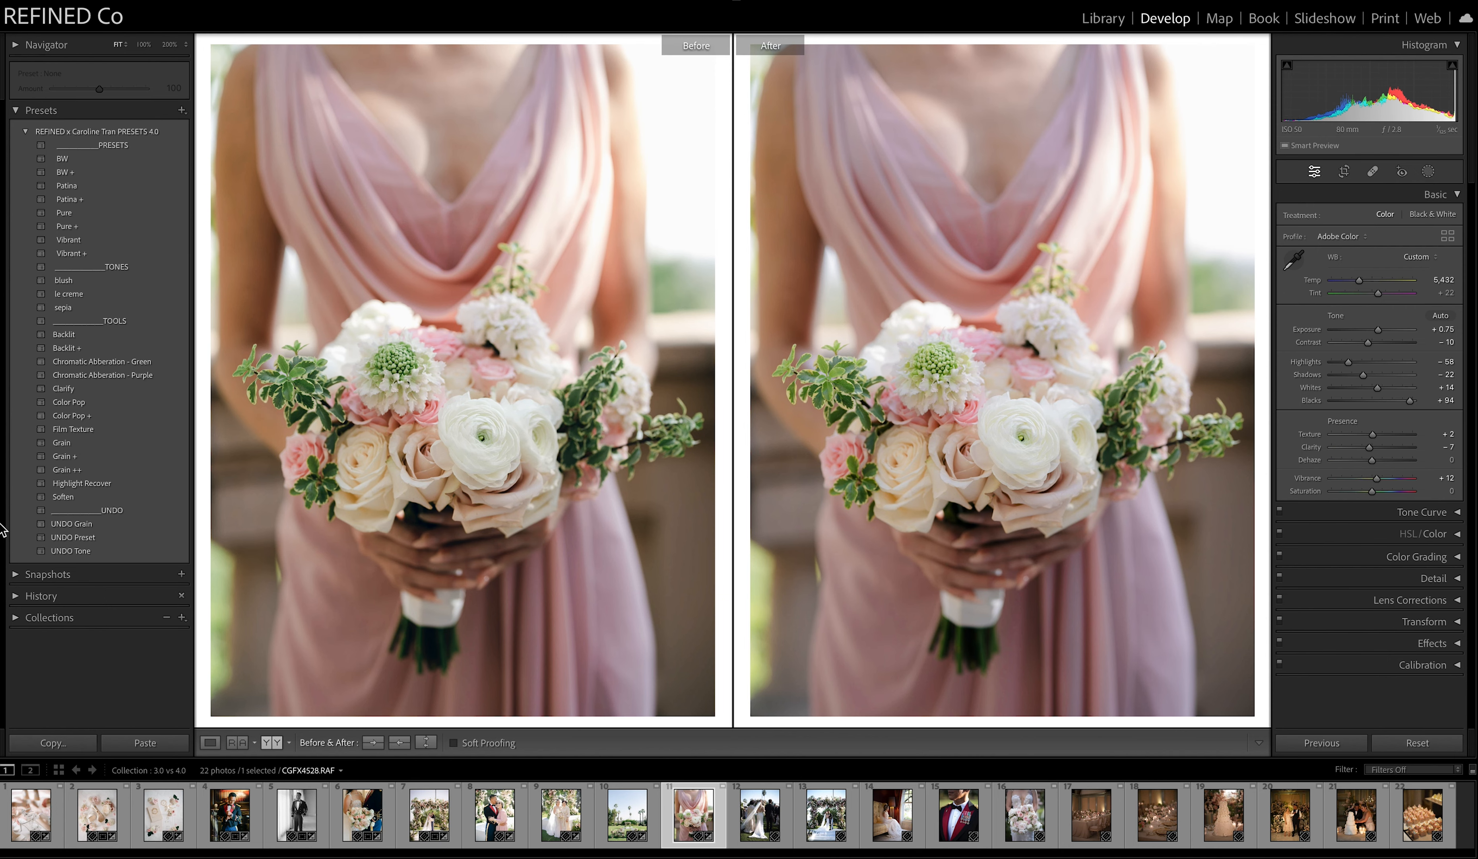
Apply Patina to the twelfth photo, the bride walked down the aisle, with exposure +0.45 and temperature 5,761.
{"action": "left_click", "coordinate": [759, 814]}
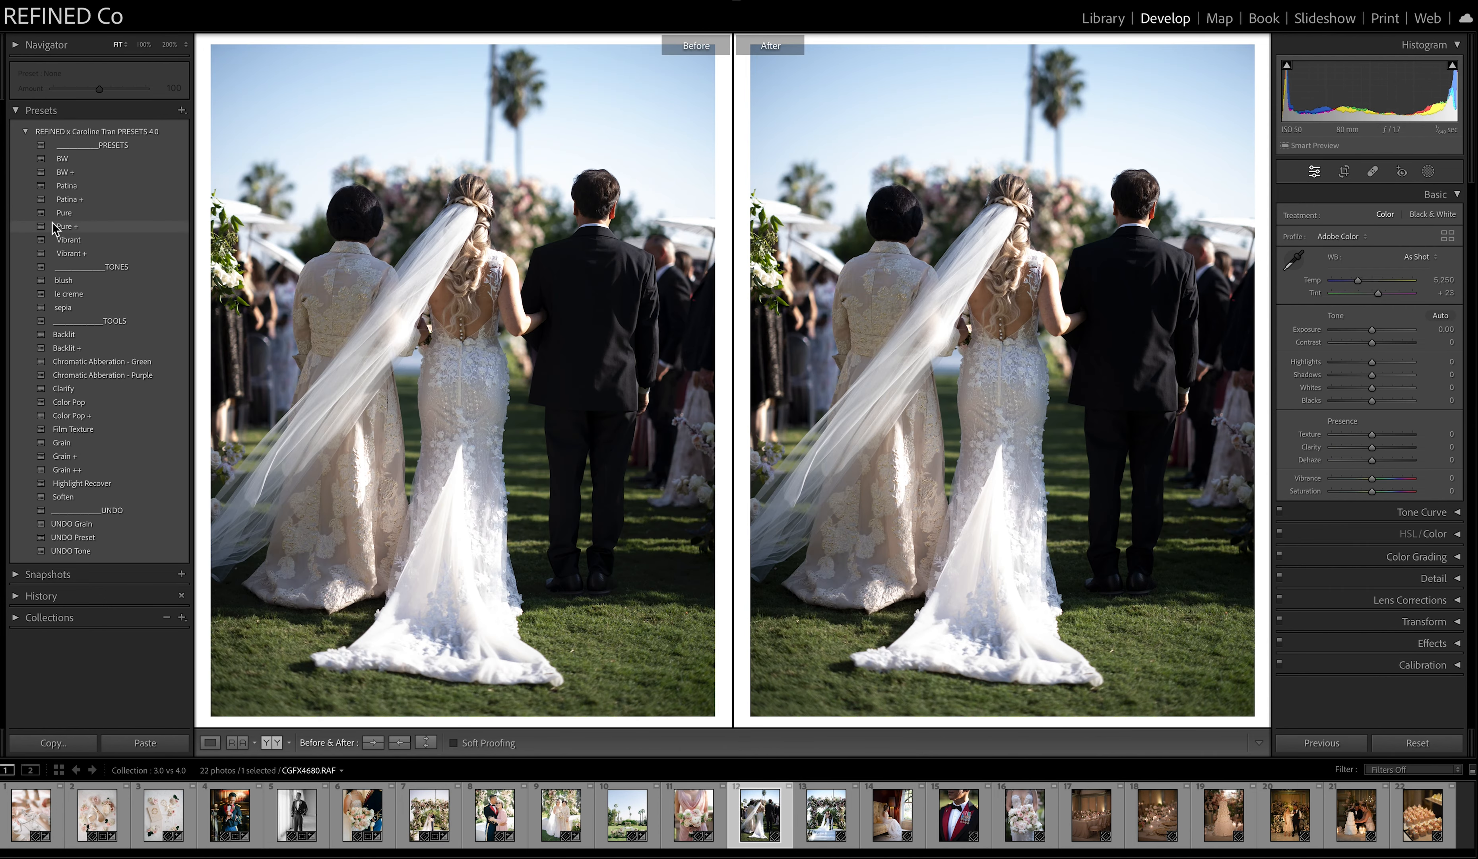
{"action": "left_click", "coordinate": [73, 188]}
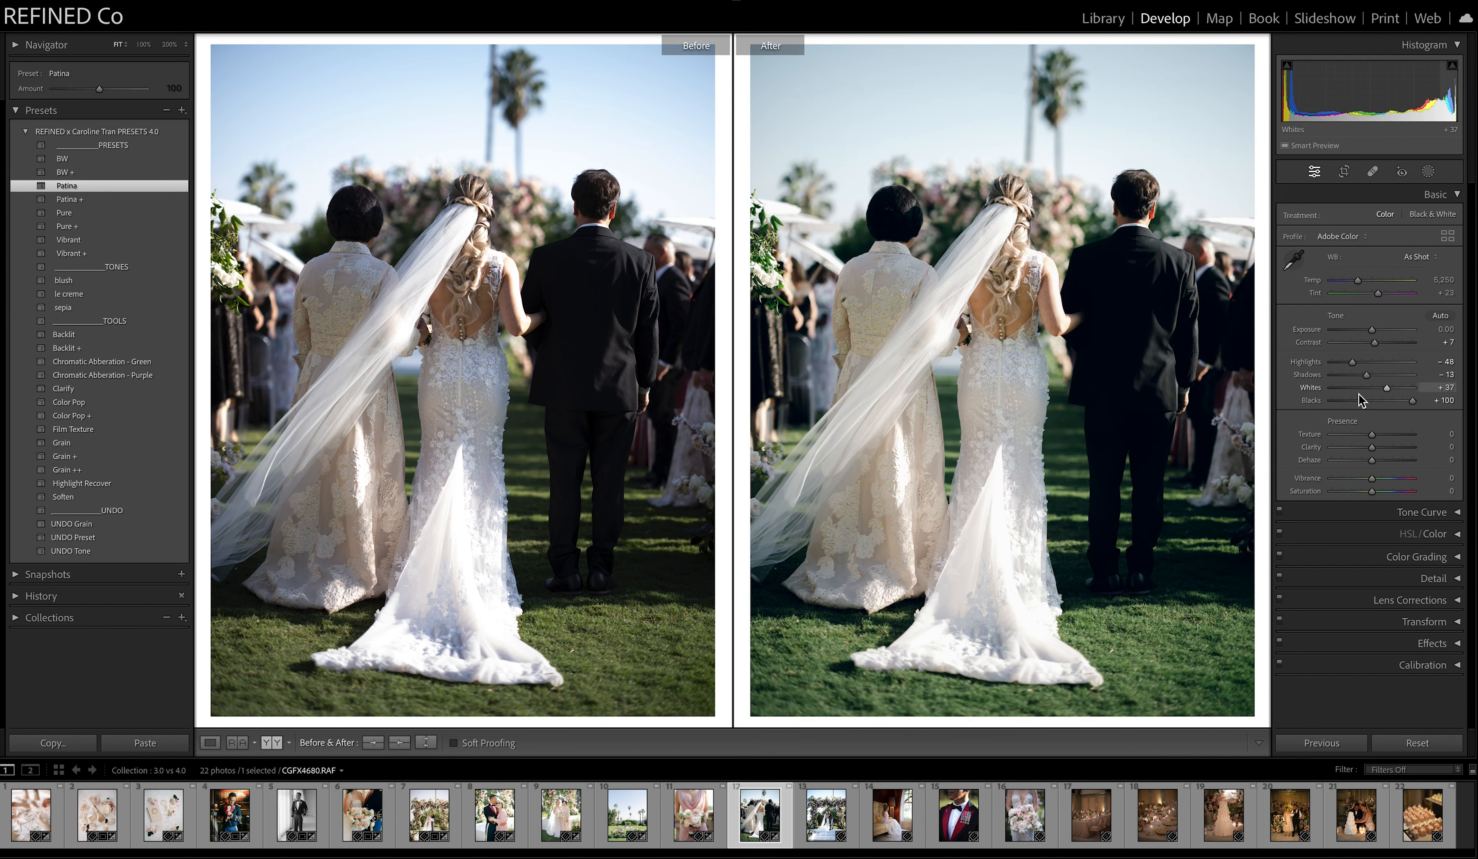
{"action": "left_click_drag", "start_coordinate": [1372, 330], "coordinate": [1363, 282]}
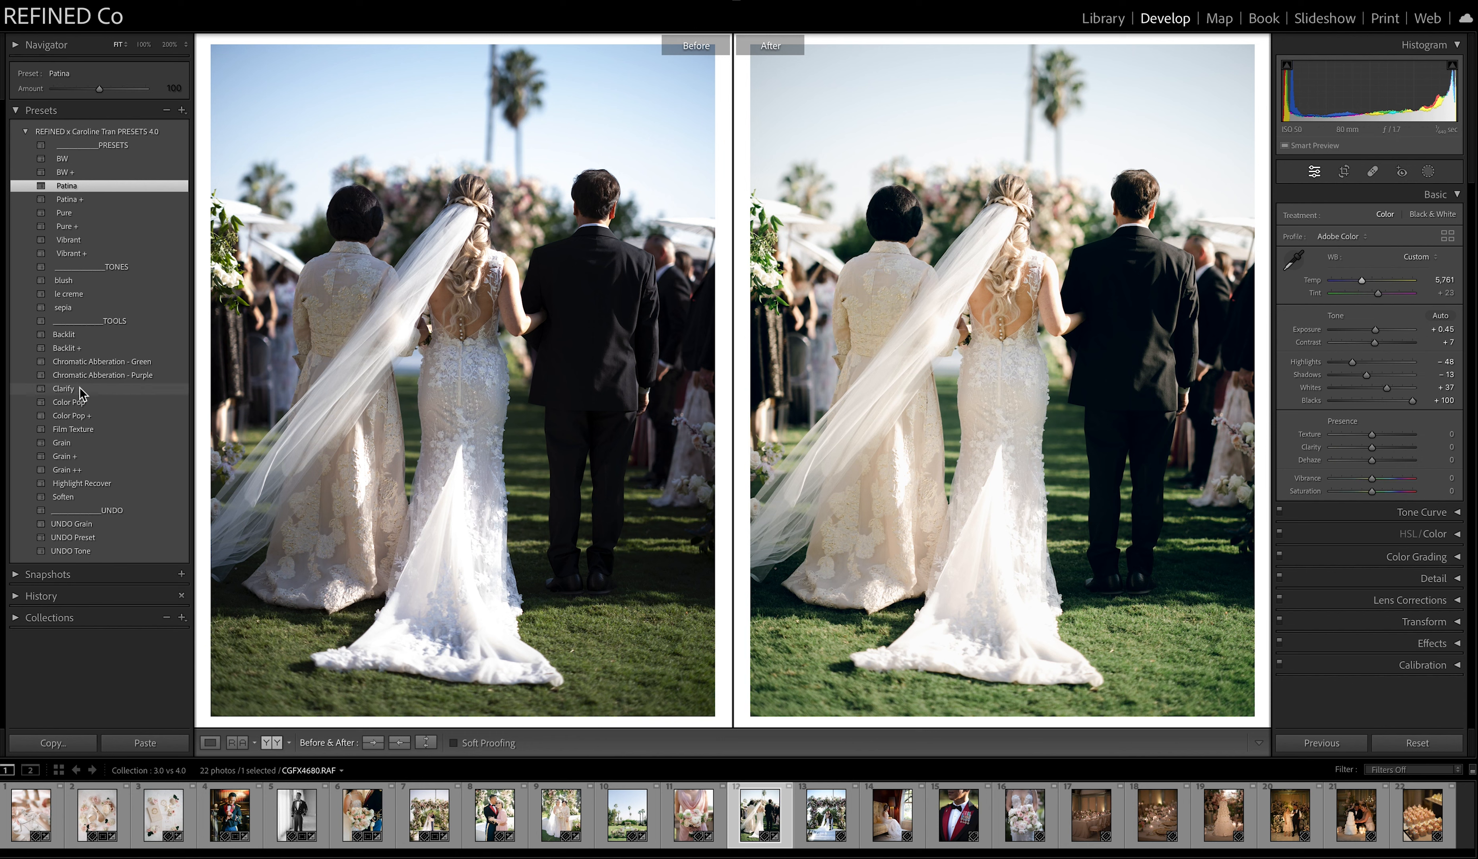
Add the Backlit tool to the aisle photo, try shadows +42 and undo that, and copy the After settings to Before.
{"action": "left_click", "coordinate": [75, 335]}
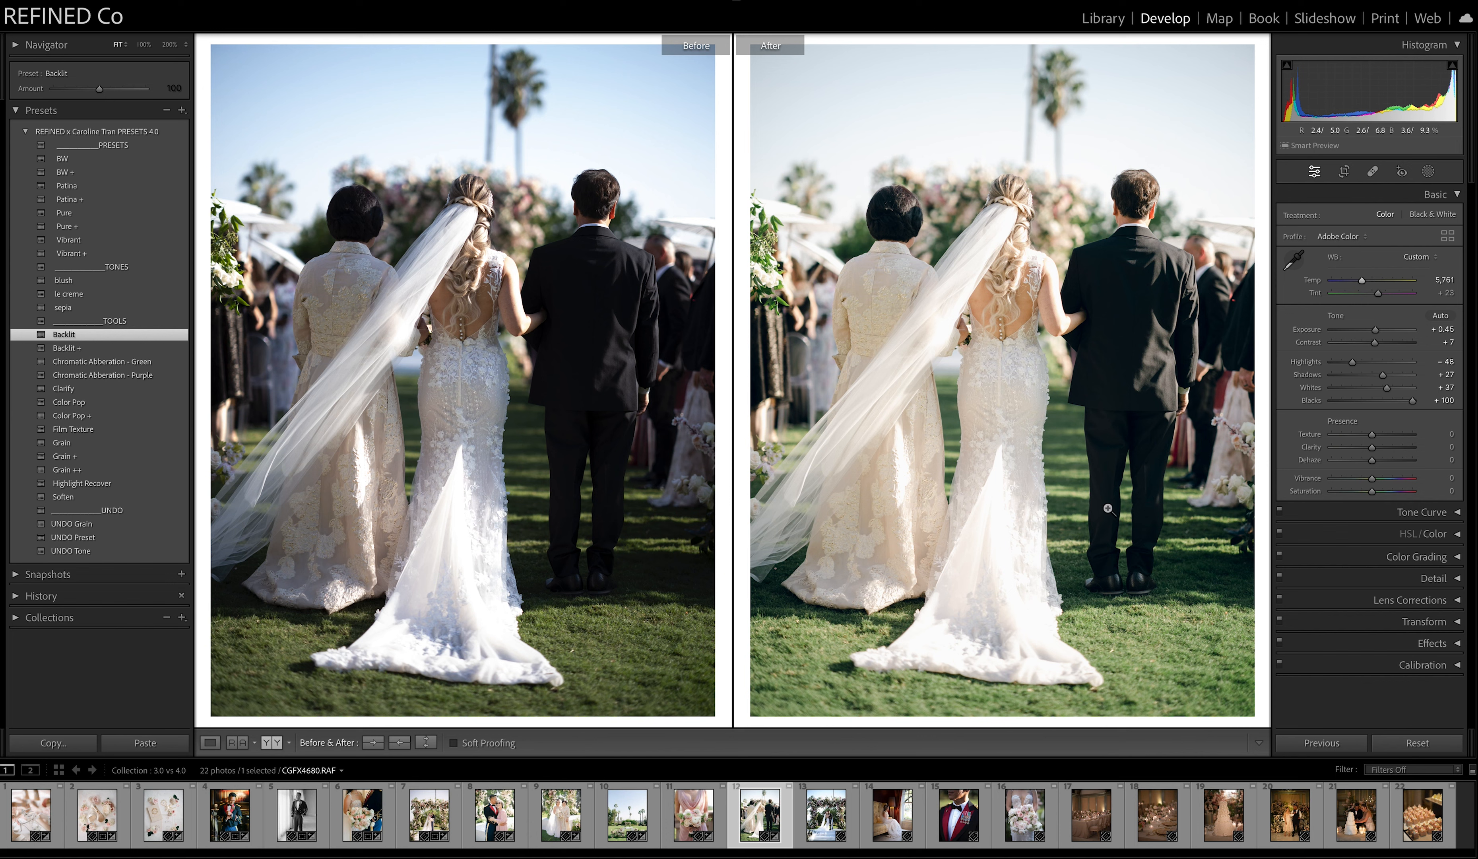
{"action": "left_click_drag", "start_coordinate": [1382, 374], "coordinate": [1390, 378]}
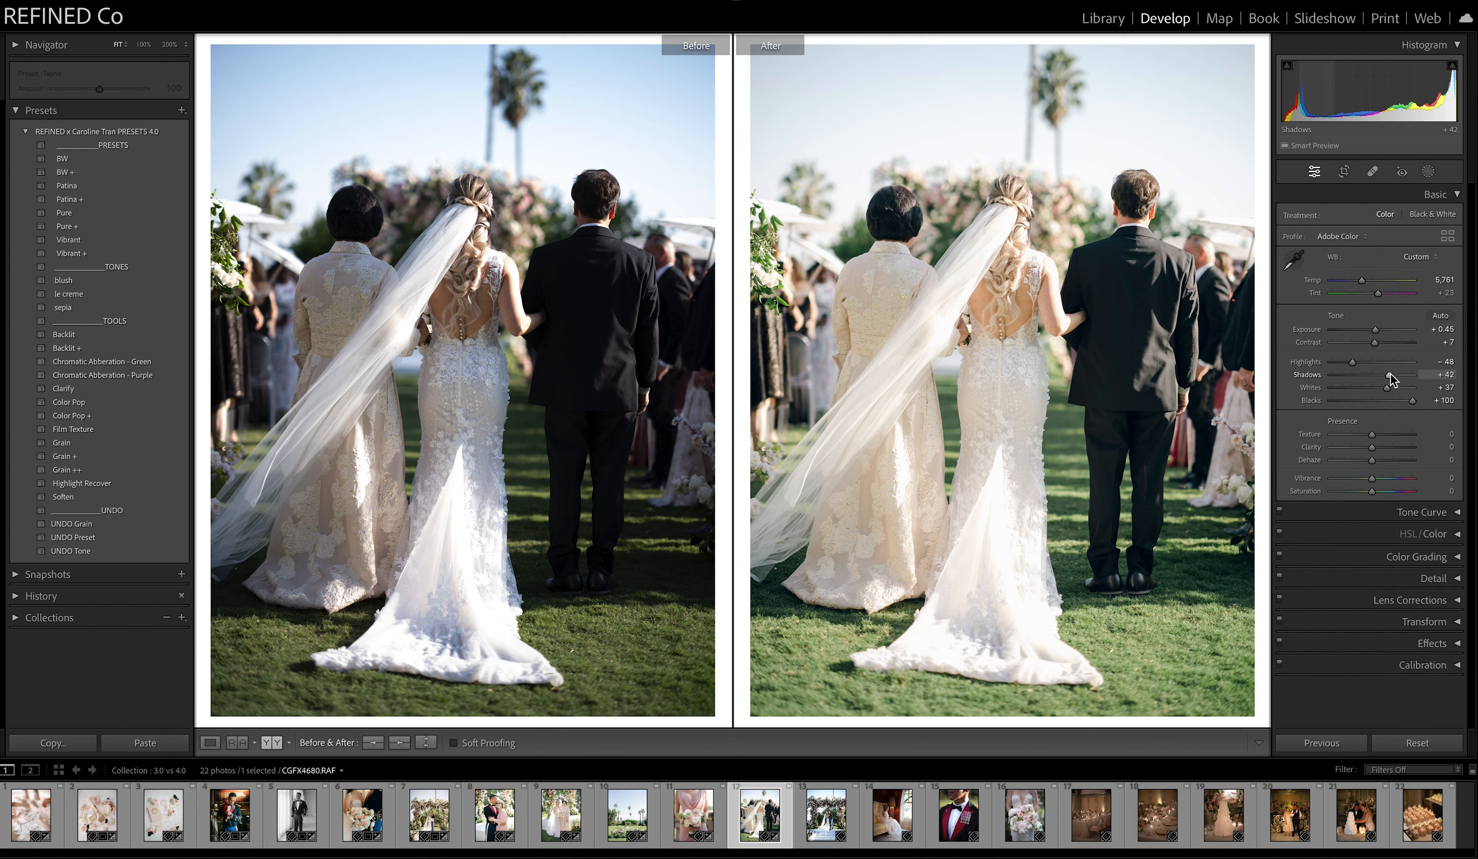
{"action": "key", "text": "ctrl+z"}
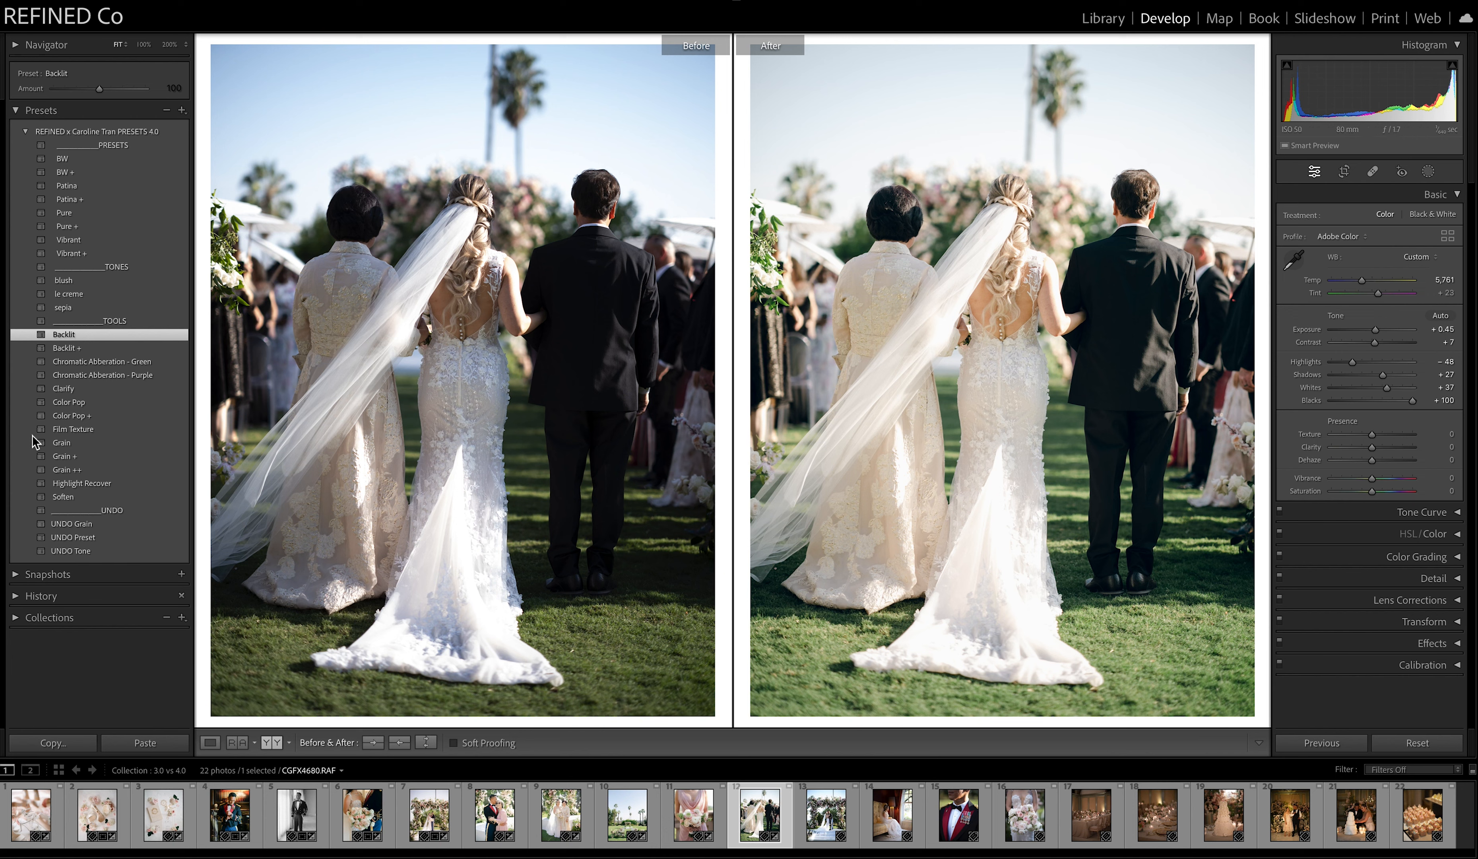
{"action": "left_click", "coordinate": [400, 743]}
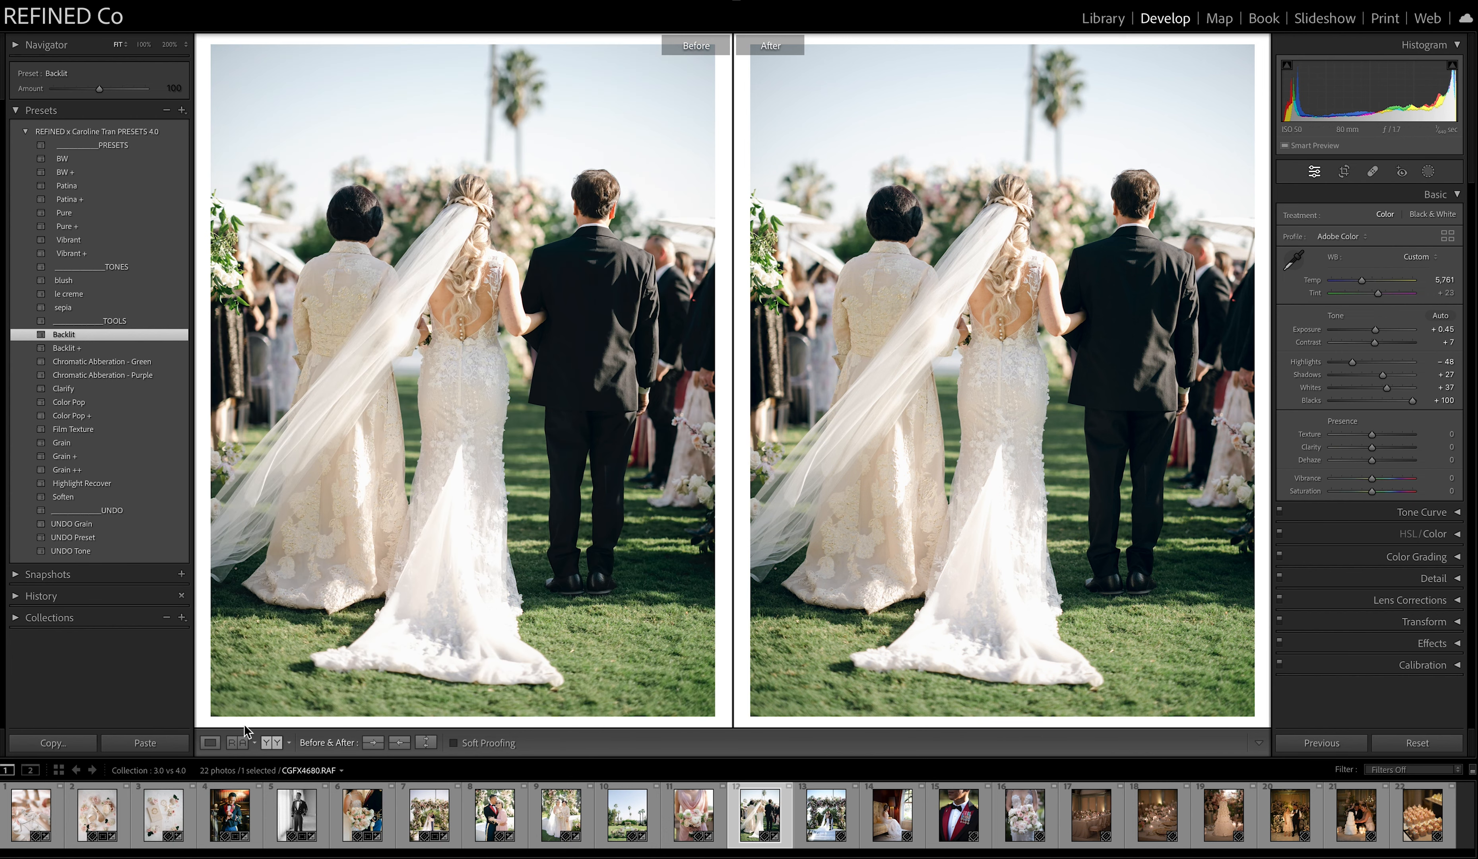
Replace the aisle photo's preset with Pure plus Backlit, compare Backlit + and go back to Backlit.
{"action": "left_click", "coordinate": [63, 538]}
{"action": "left_click", "coordinate": [66, 213]}
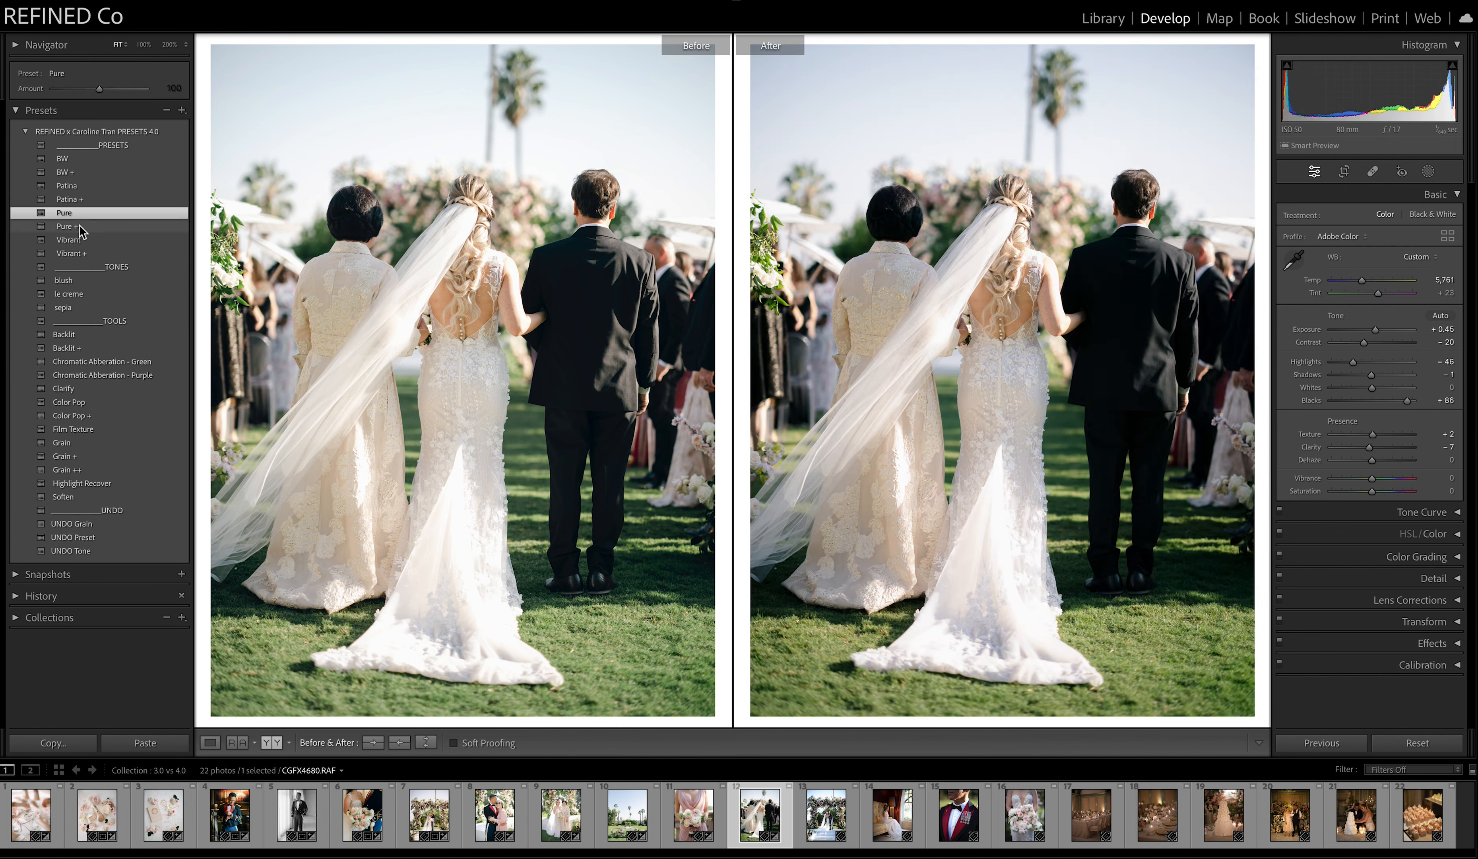
{"action": "left_click", "coordinate": [83, 335]}
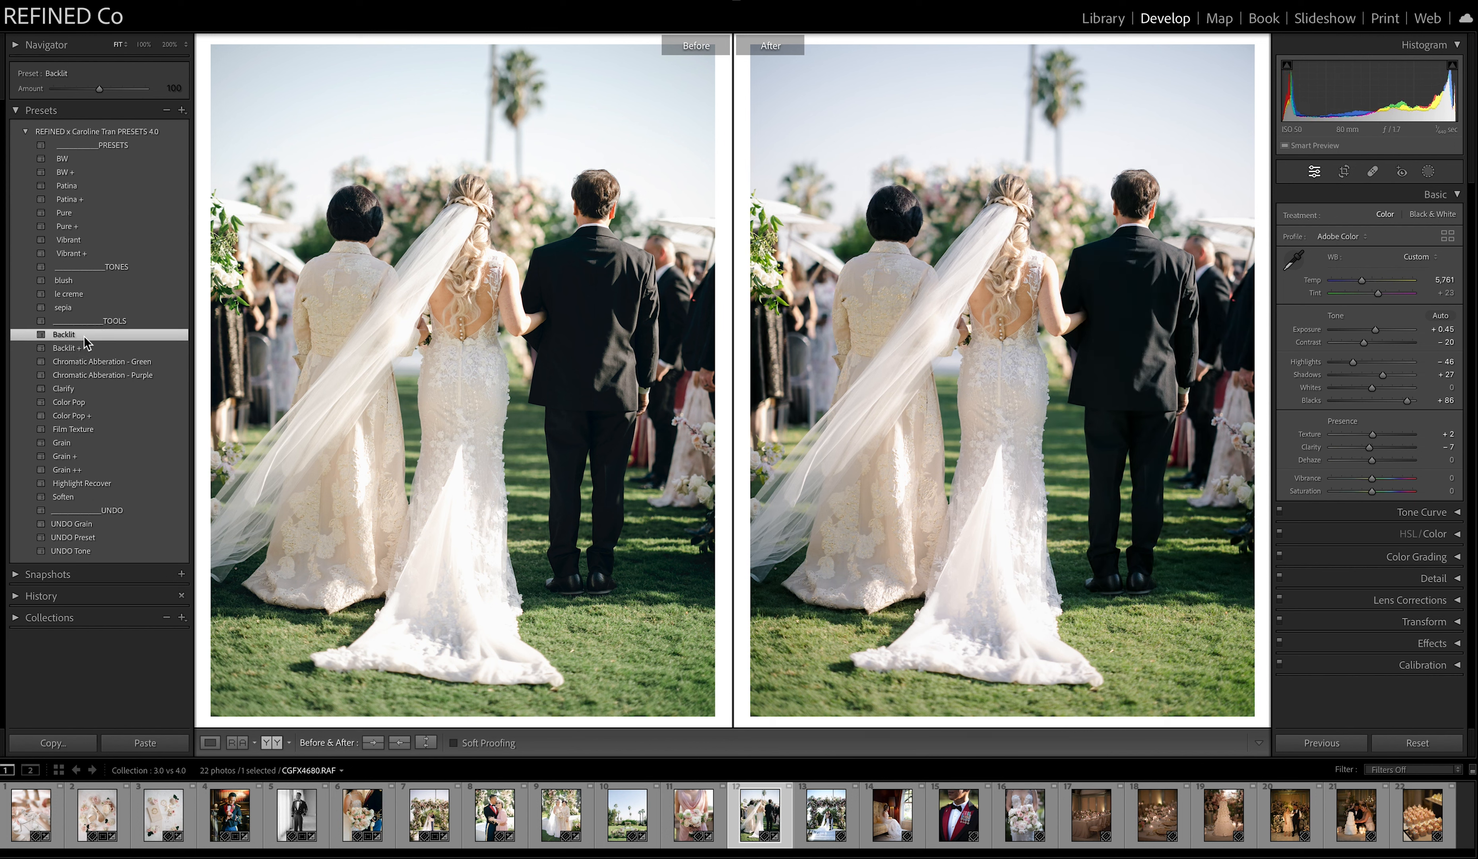
{"action": "left_click", "coordinate": [82, 346]}
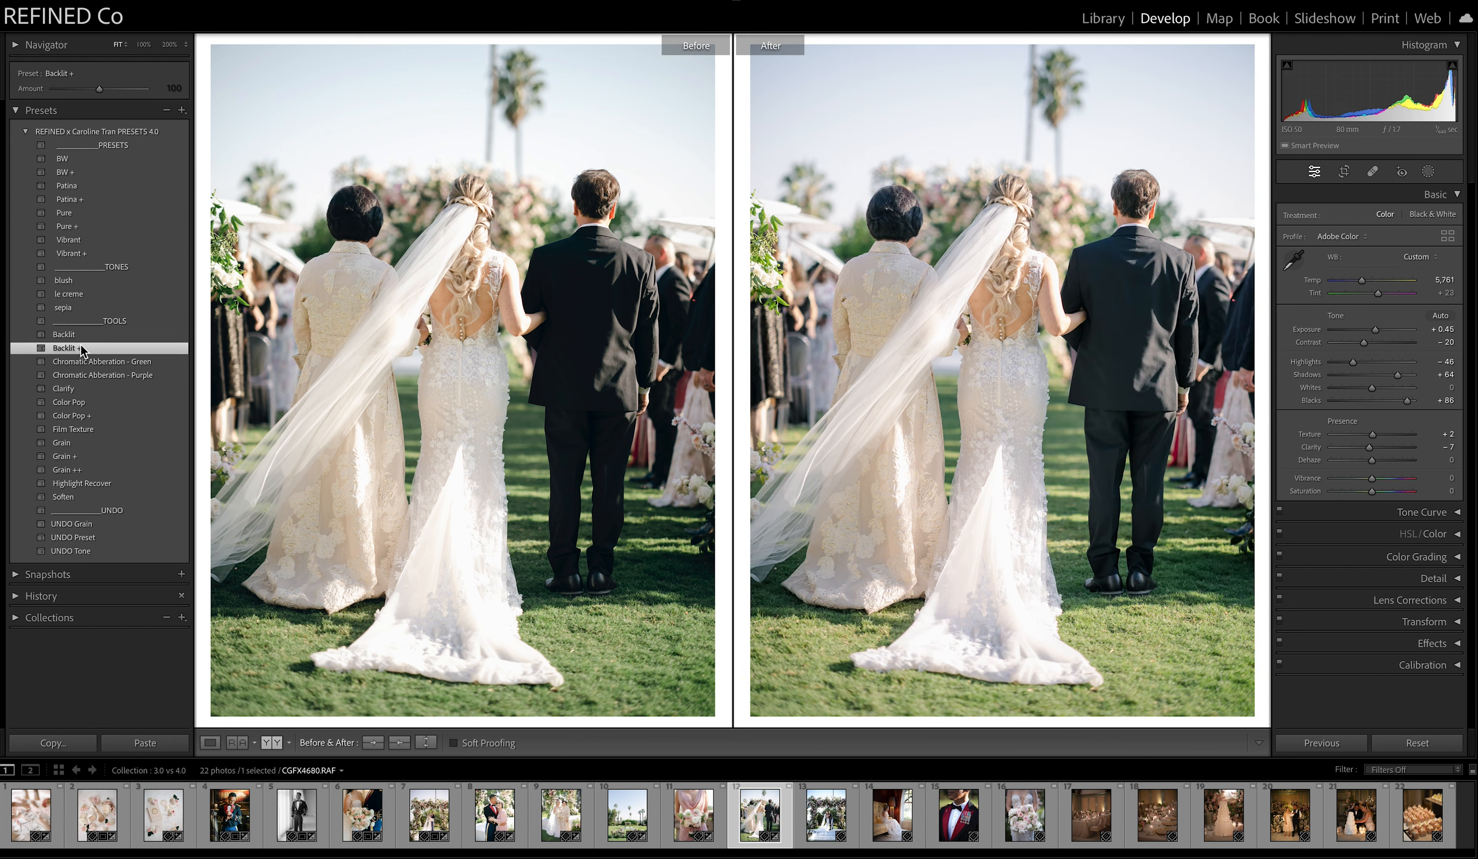
{"action": "key", "text": "ctrl+z"}
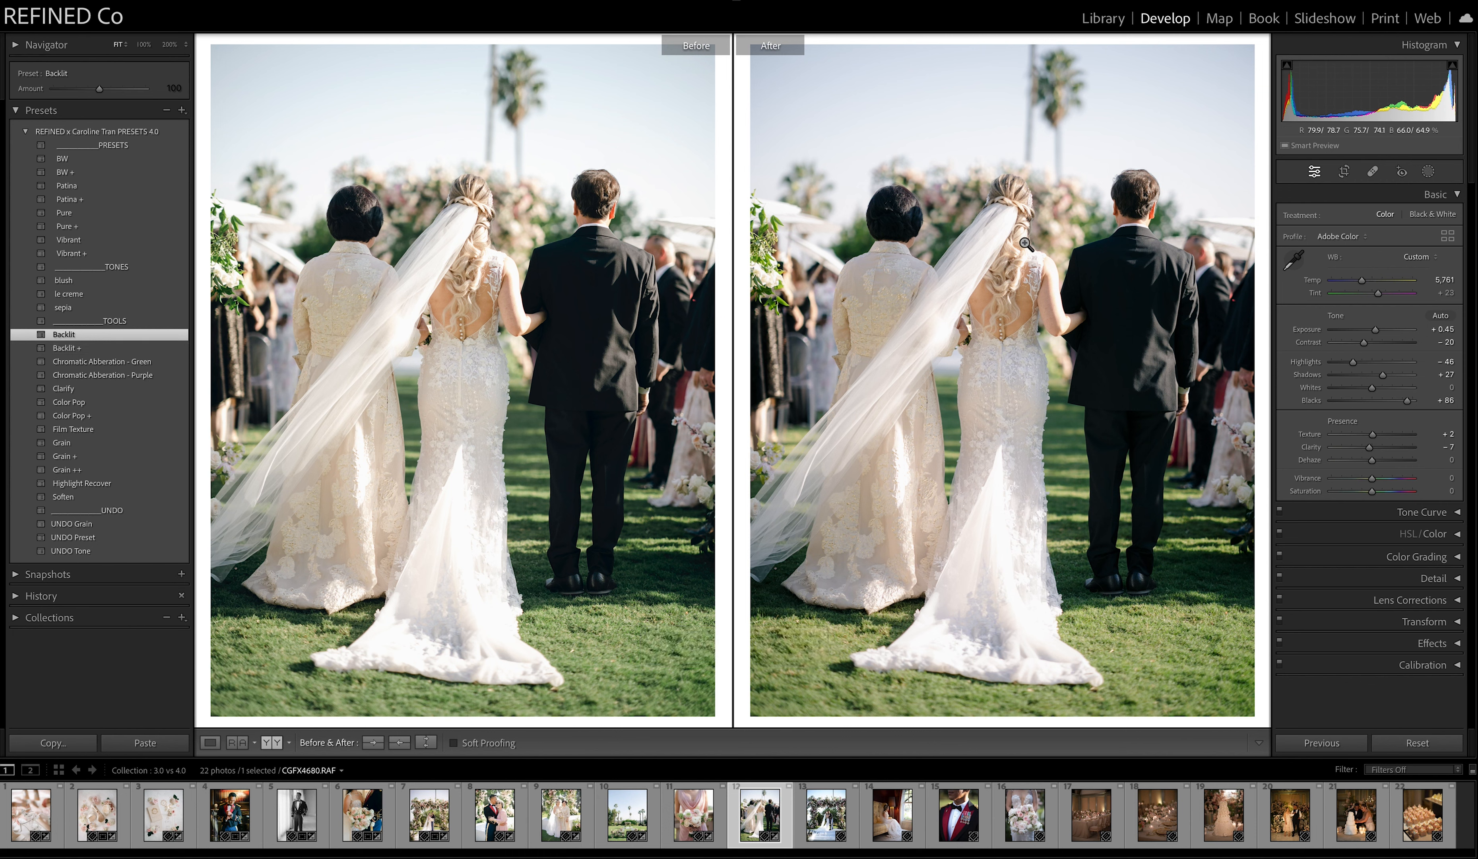
Undo the aisle photo's preset, apply Vibrant with the Backlit tool, and inspect the couple and sky up close against Before.
{"action": "left_click", "coordinate": [89, 537]}
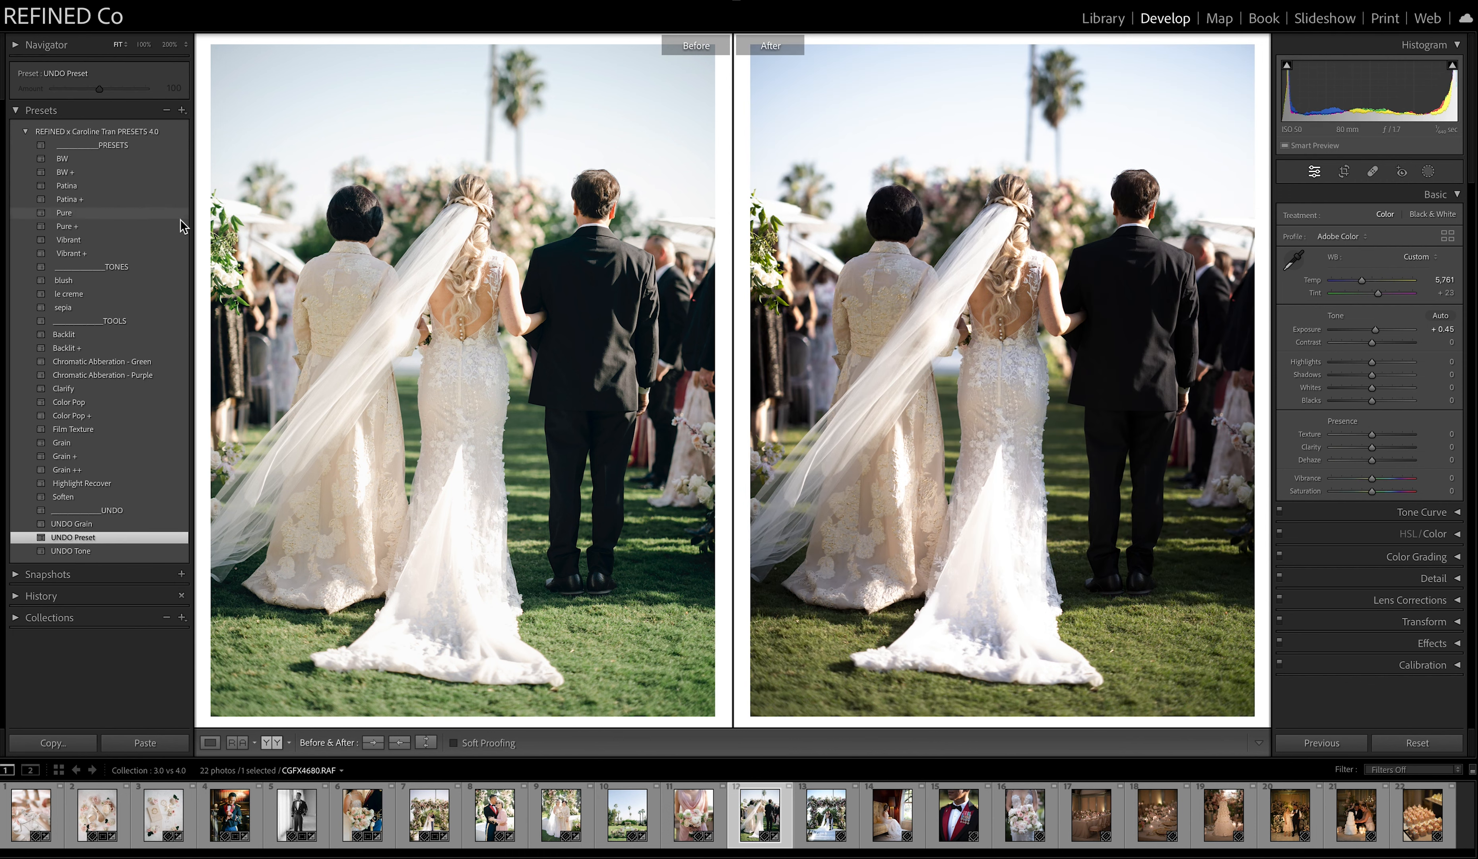
{"action": "left_click", "coordinate": [85, 240]}
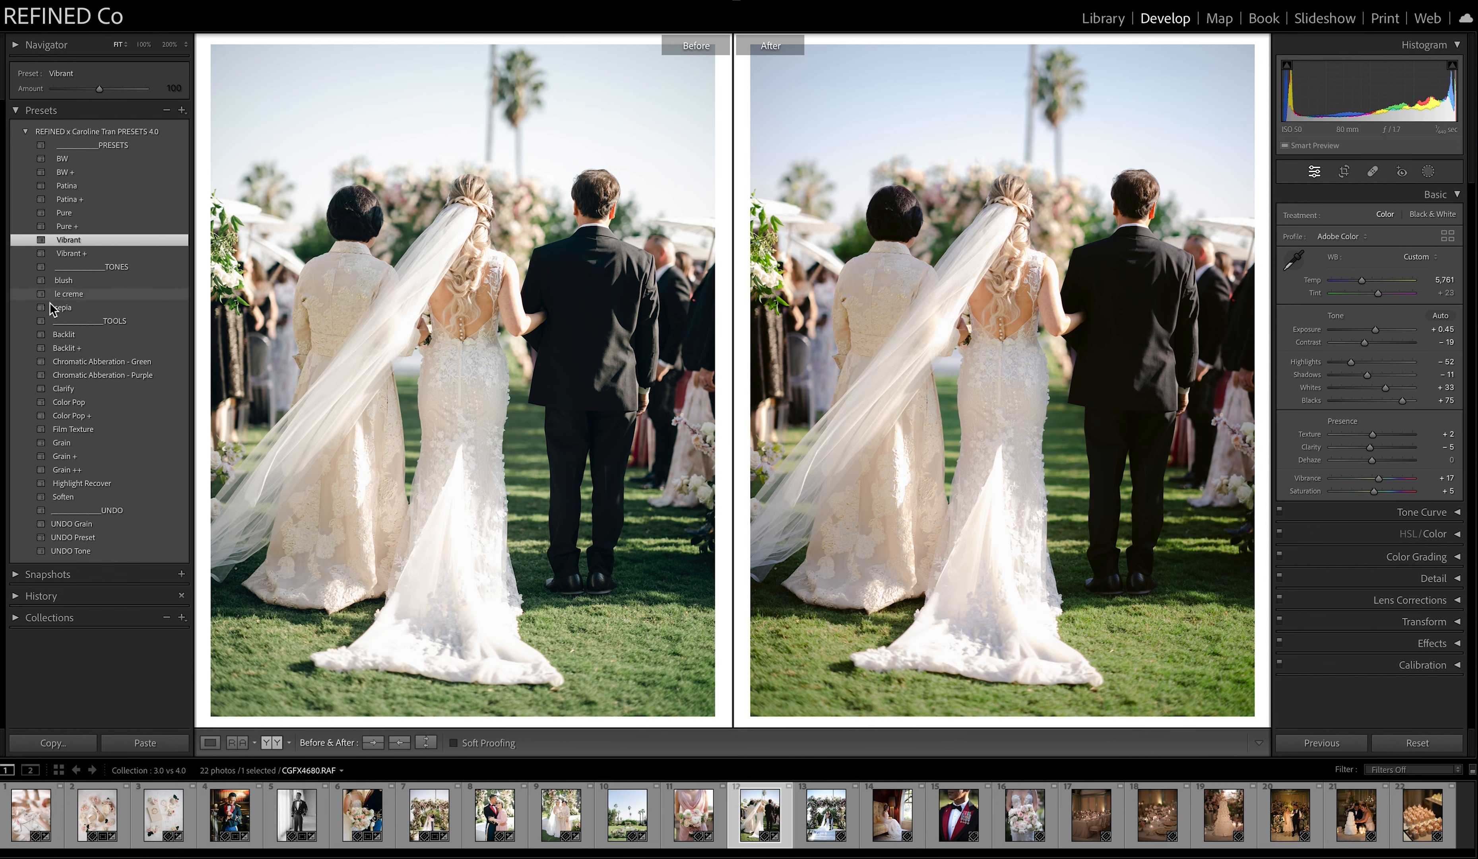
{"action": "left_click", "coordinate": [62, 321]}
{"action": "left_click", "coordinate": [67, 336]}
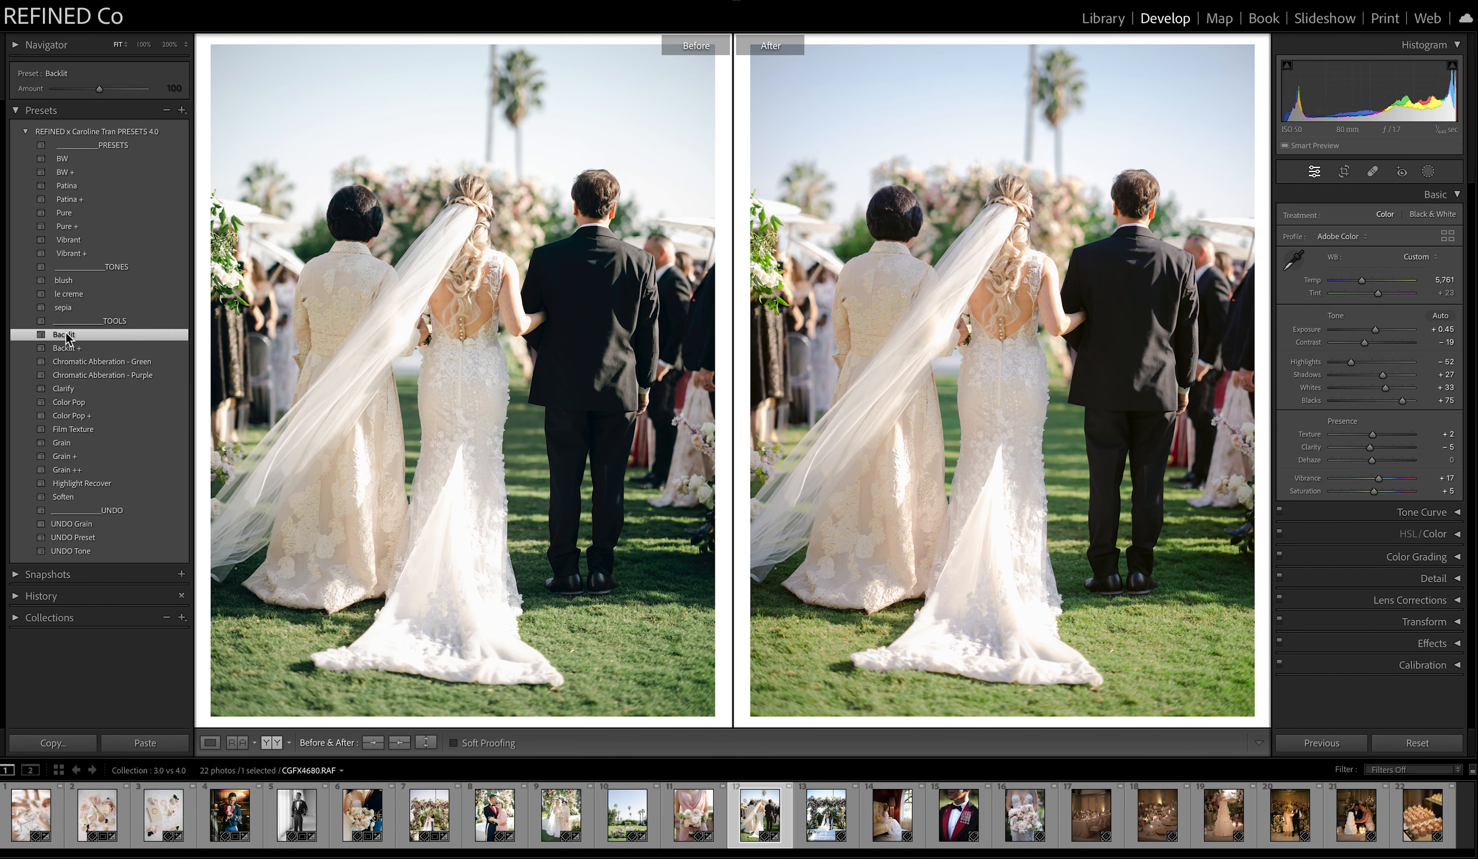
{"action": "left_click", "coordinate": [1029, 315]}
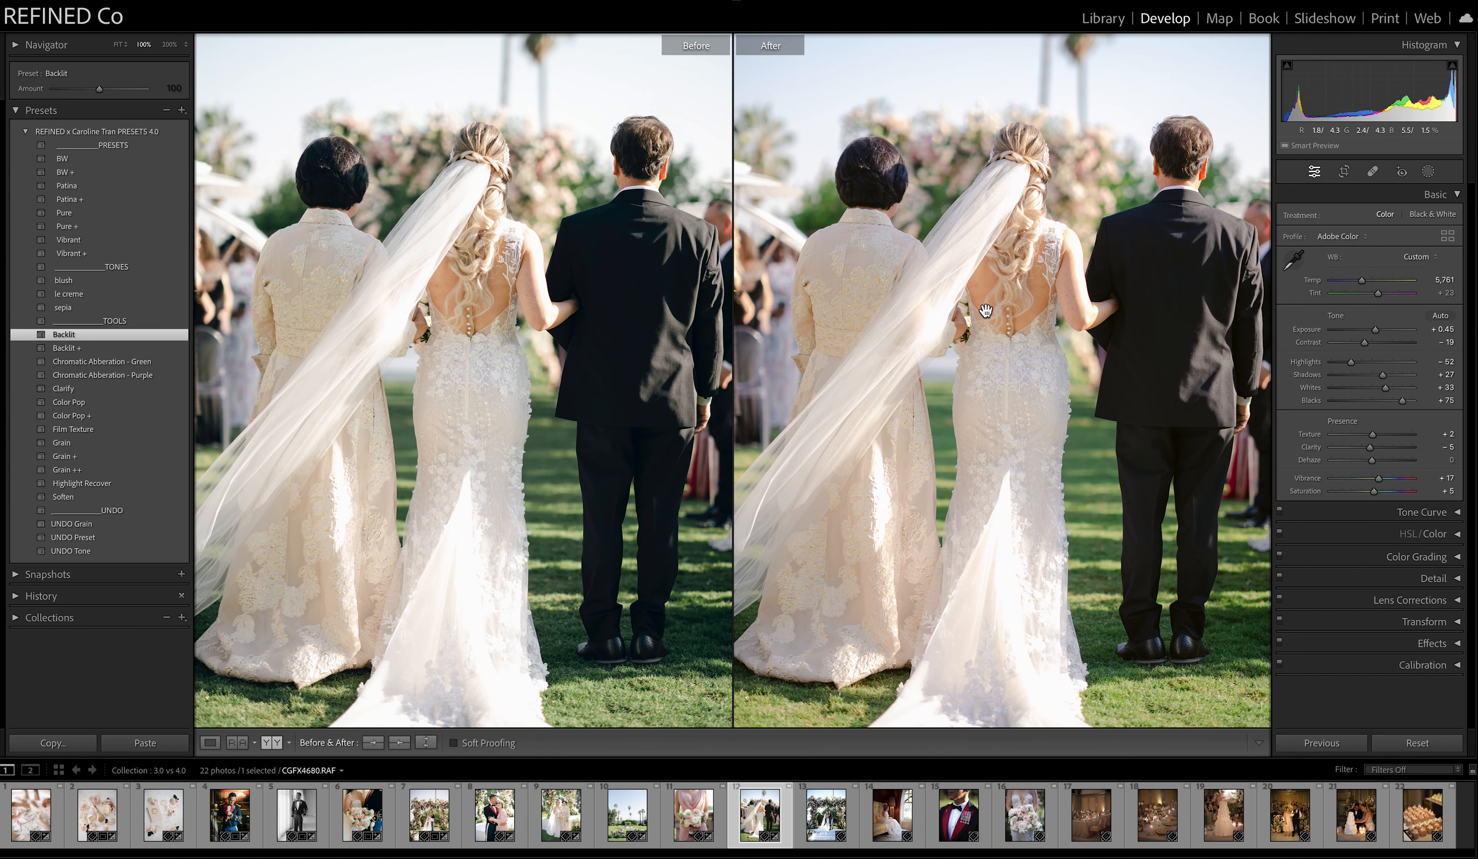
{"action": "left_click_drag", "start_coordinate": [869, 207], "coordinate": [878, 376]}
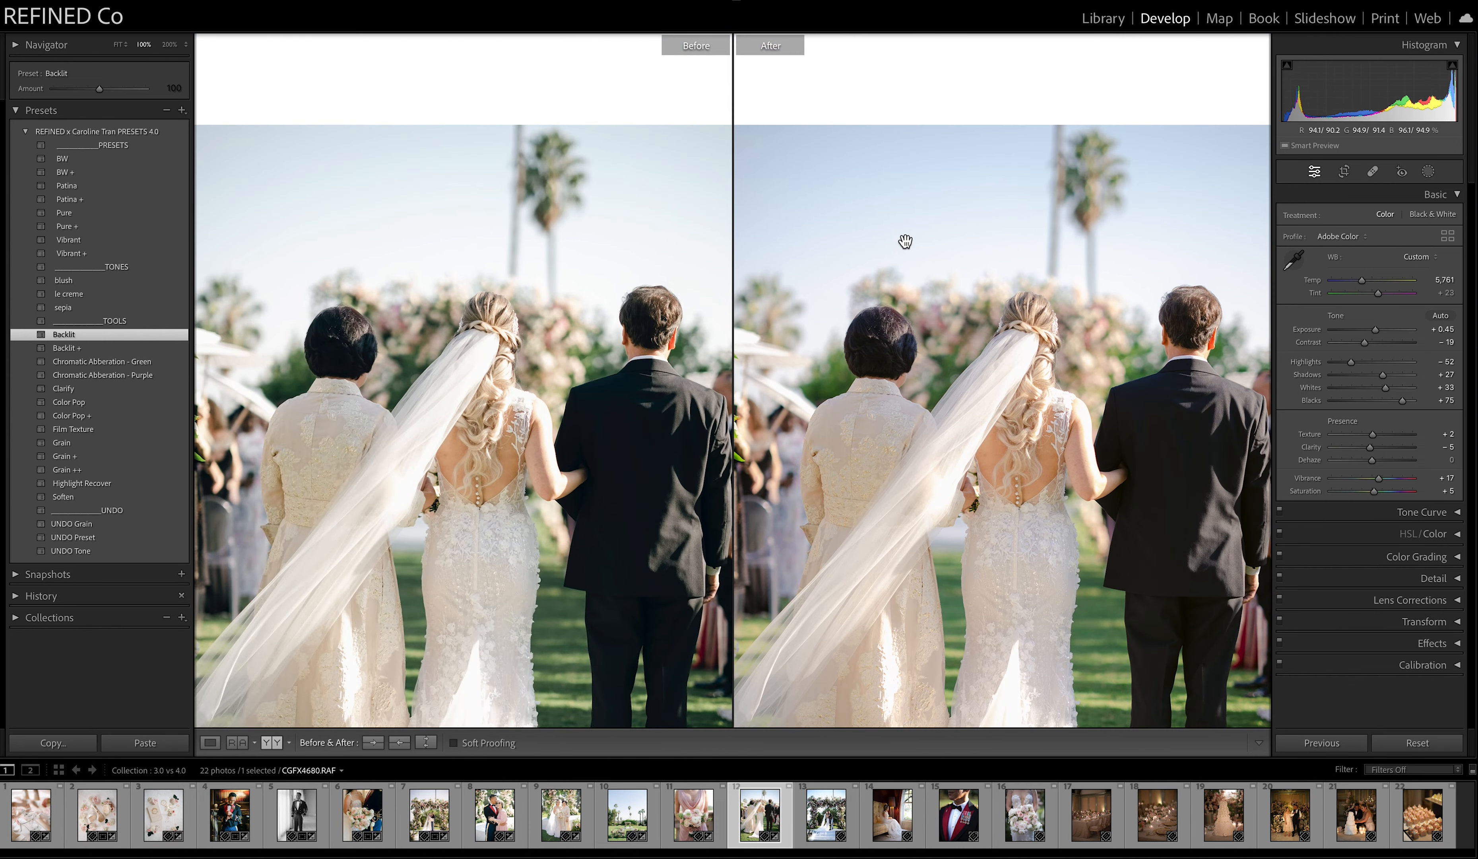
{"action": "scroll", "coordinate": [716, 254], "scroll_direction": "down", "scroll_amount": 5}
{"action": "left_click", "coordinate": [991, 538]}
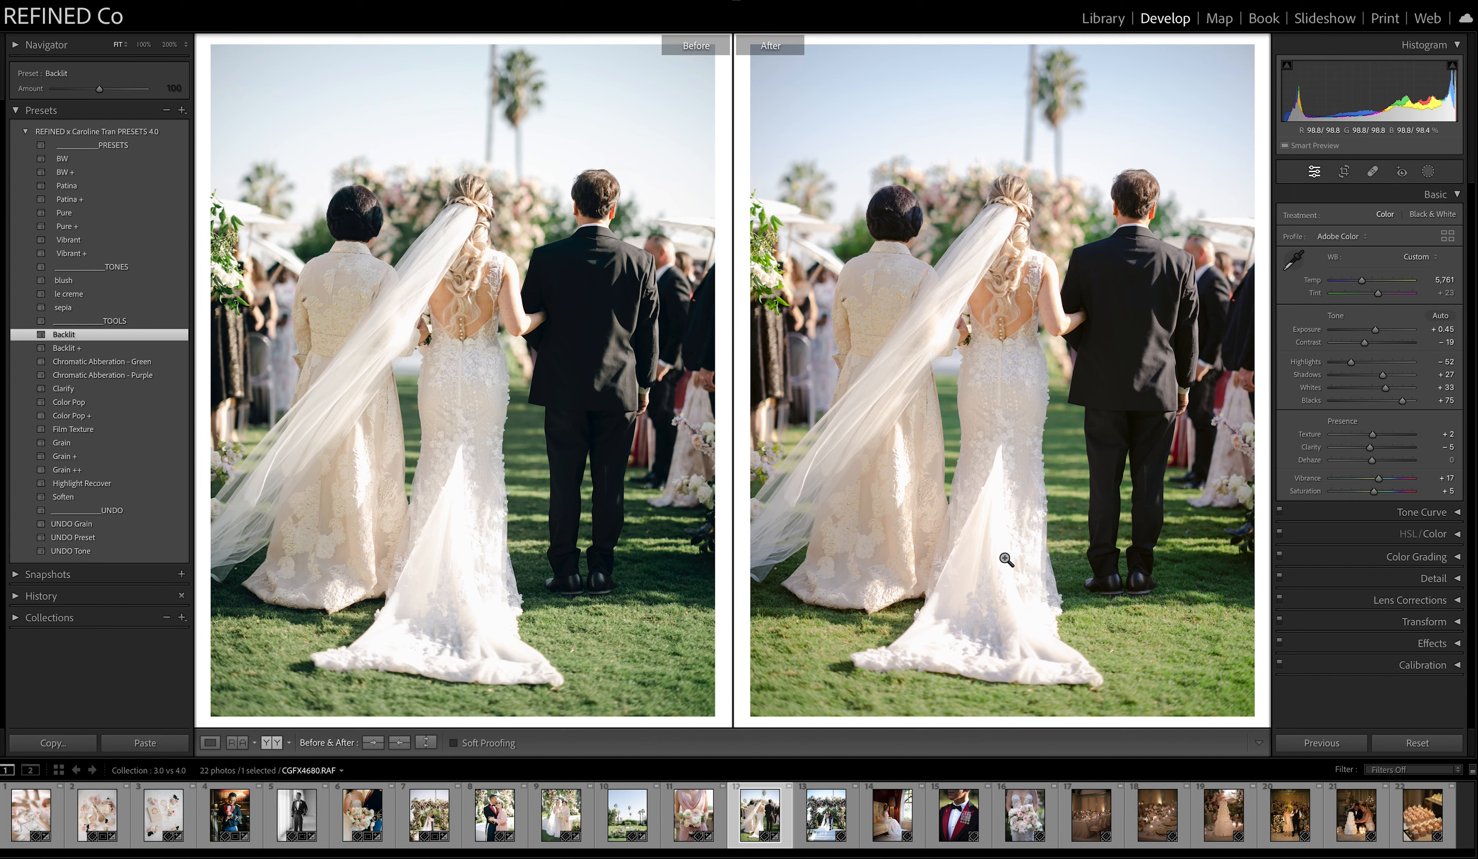
Edit the thirteenth photo, the kiss under the floral arch, with Patina, temperature 6,093, exposure −0.05, contrast −9, shadows −7 and whites +34.
{"action": "key", "text": "Right"}
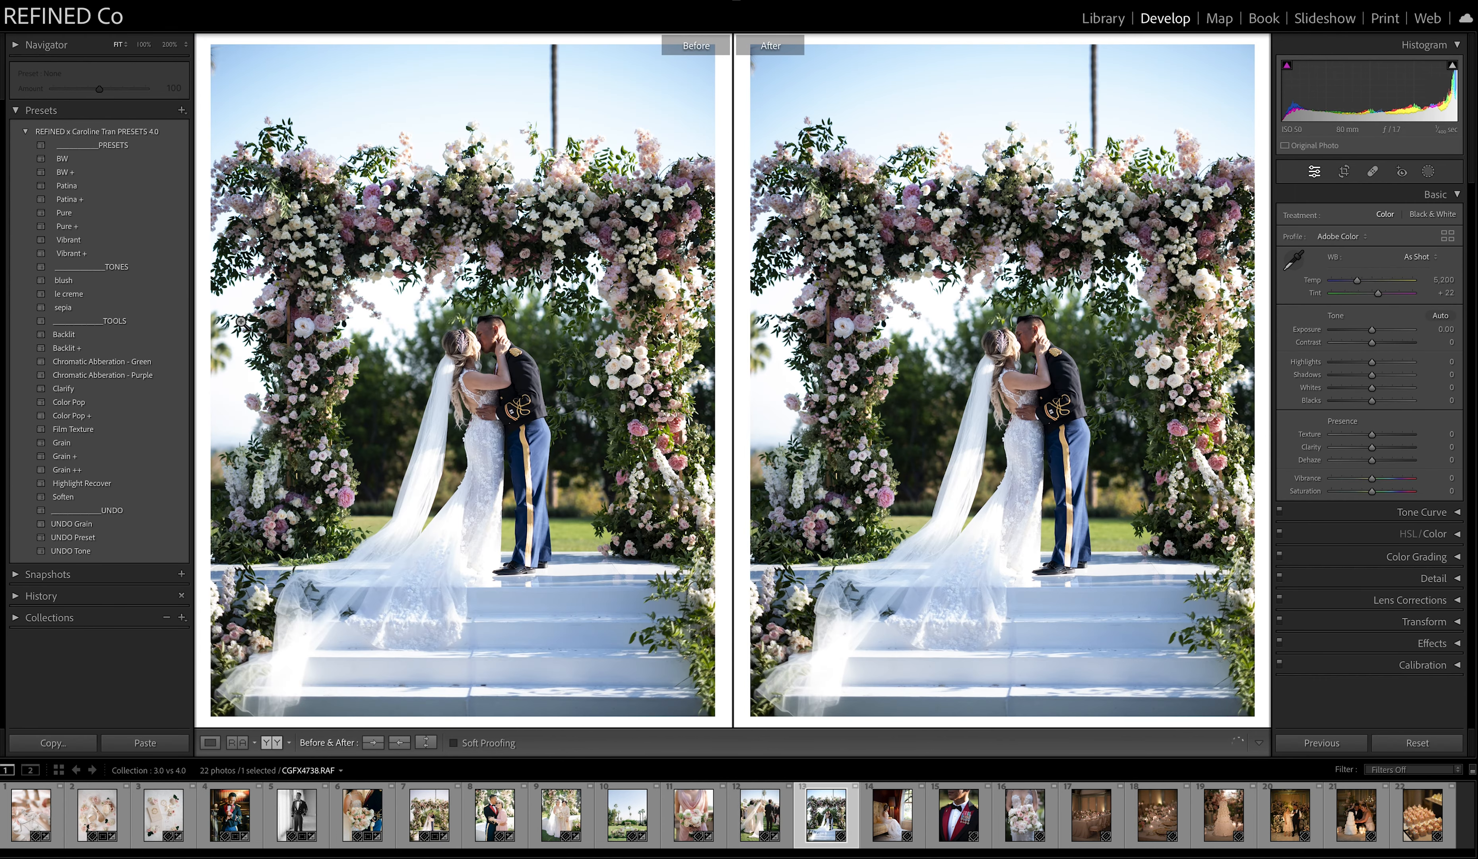
{"action": "left_click_drag", "start_coordinate": [1357, 280], "coordinate": [1360, 283]}
{"action": "left_click", "coordinate": [86, 186]}
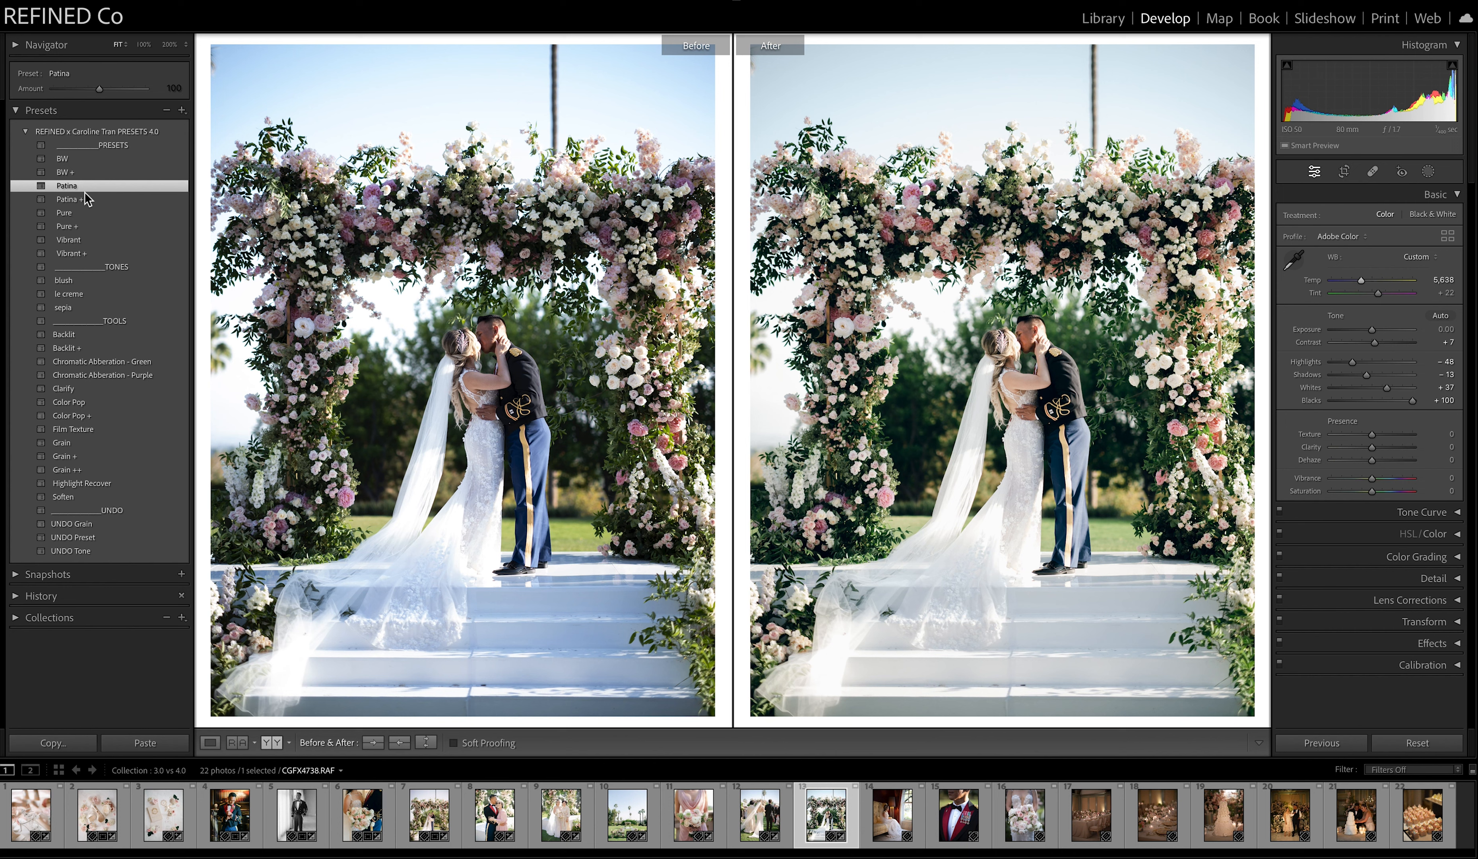
{"action": "left_click_drag", "start_coordinate": [1367, 382], "coordinate": [1373, 382]}
{"action": "left_click_drag", "start_coordinate": [1361, 284], "coordinate": [1365, 284]}
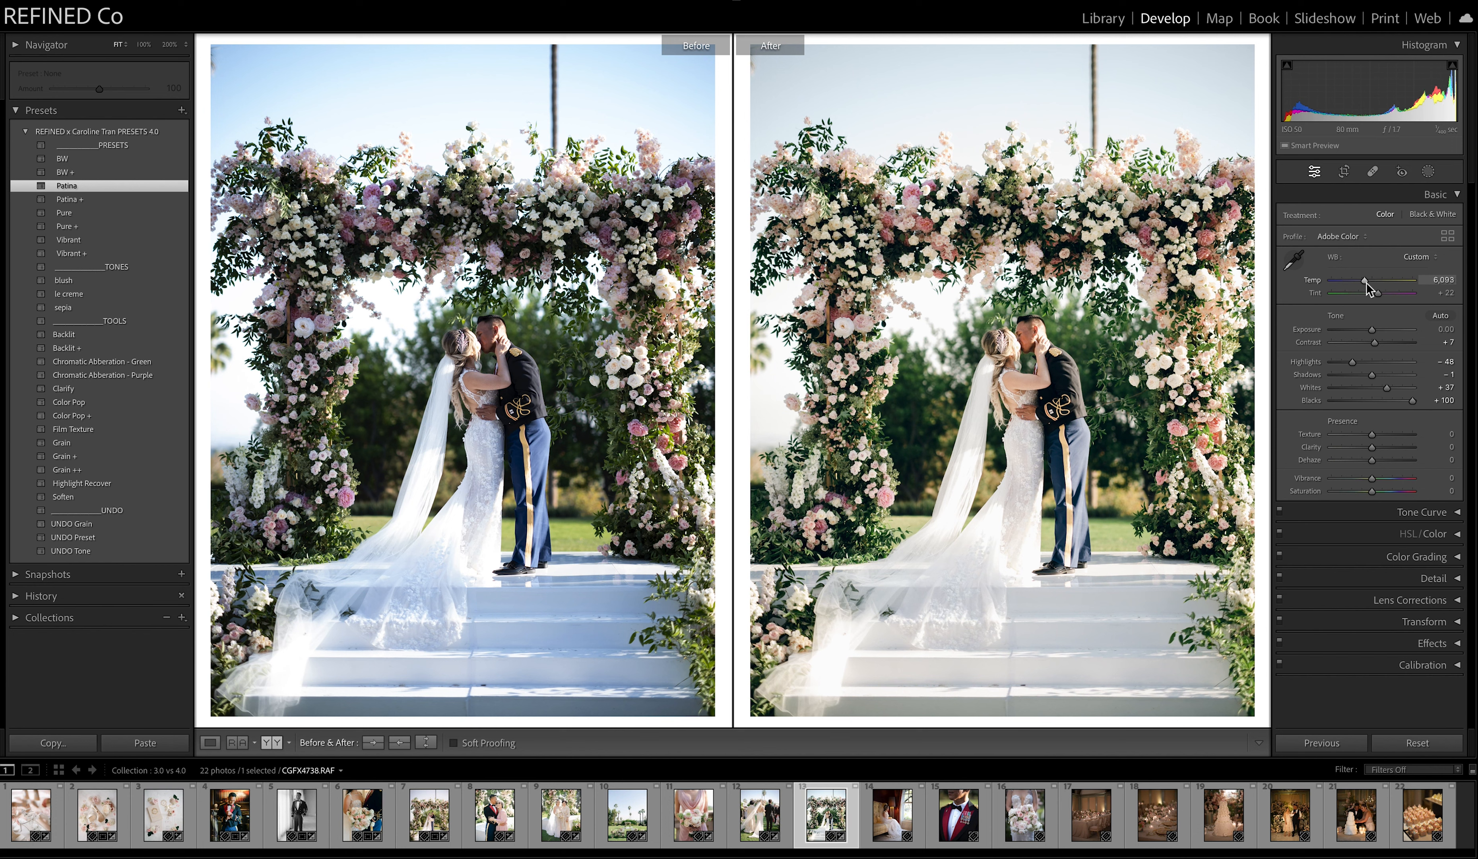
{"action": "left_click_drag", "start_coordinate": [1371, 375], "coordinate": [1374, 334]}
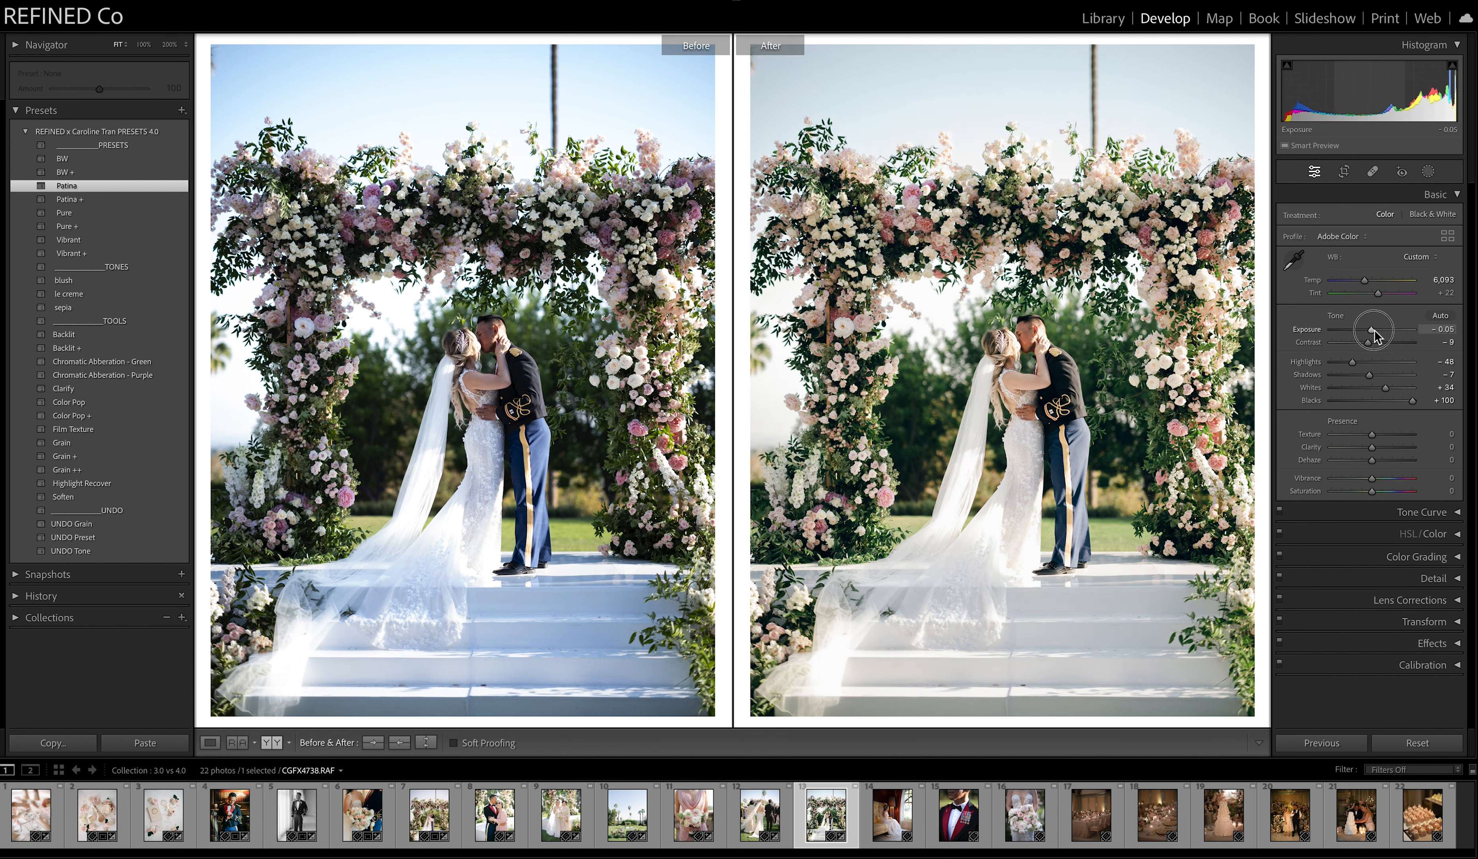
Apply Pure with exposure +0.30 to the fourteenth photo, the seated bride, and try saturation −15 before undoing it.
{"action": "left_click", "coordinate": [892, 817]}
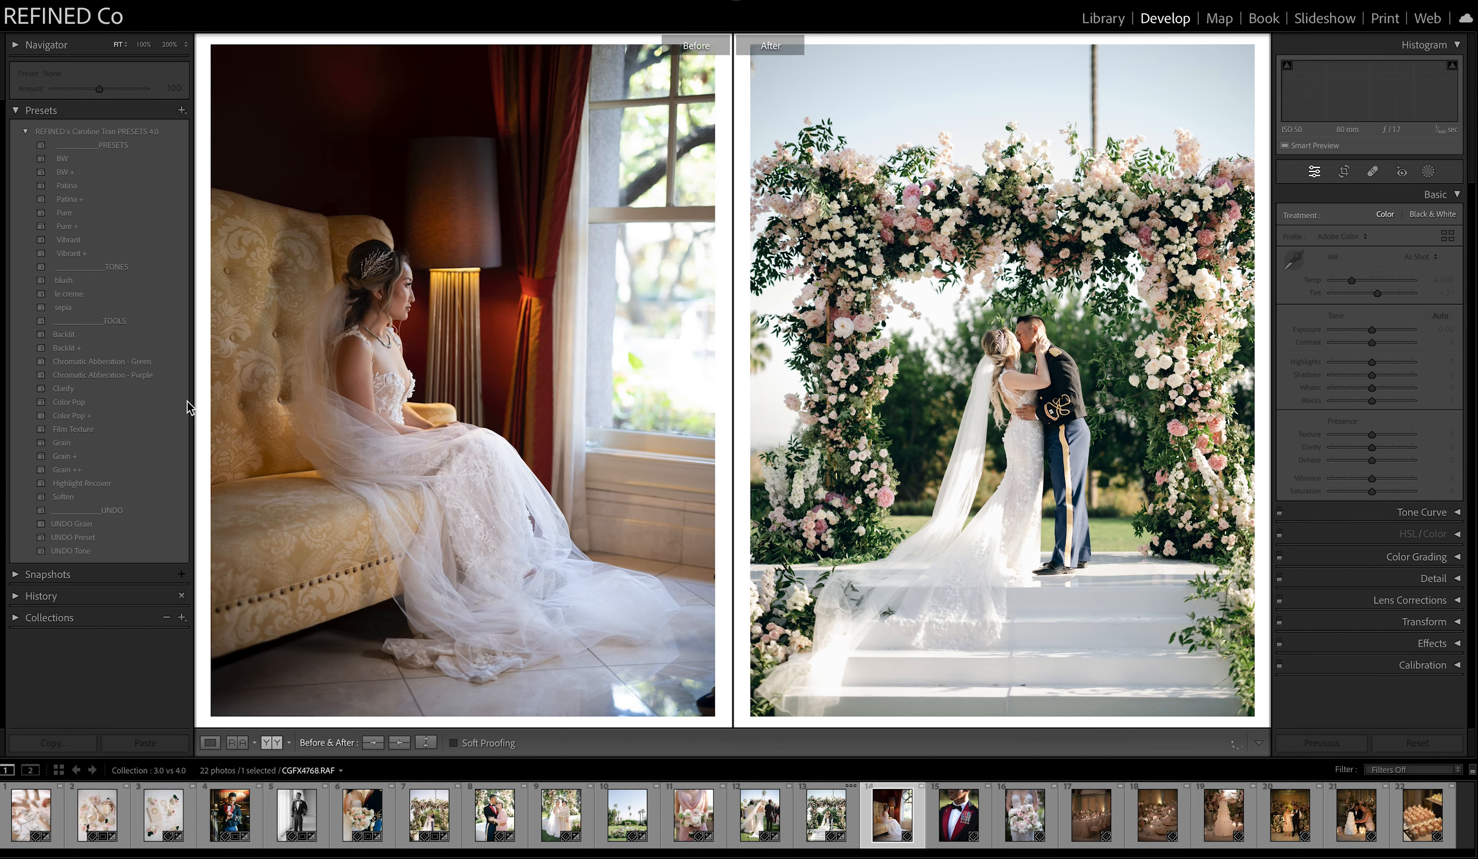
{"action": "left_click", "coordinate": [67, 215]}
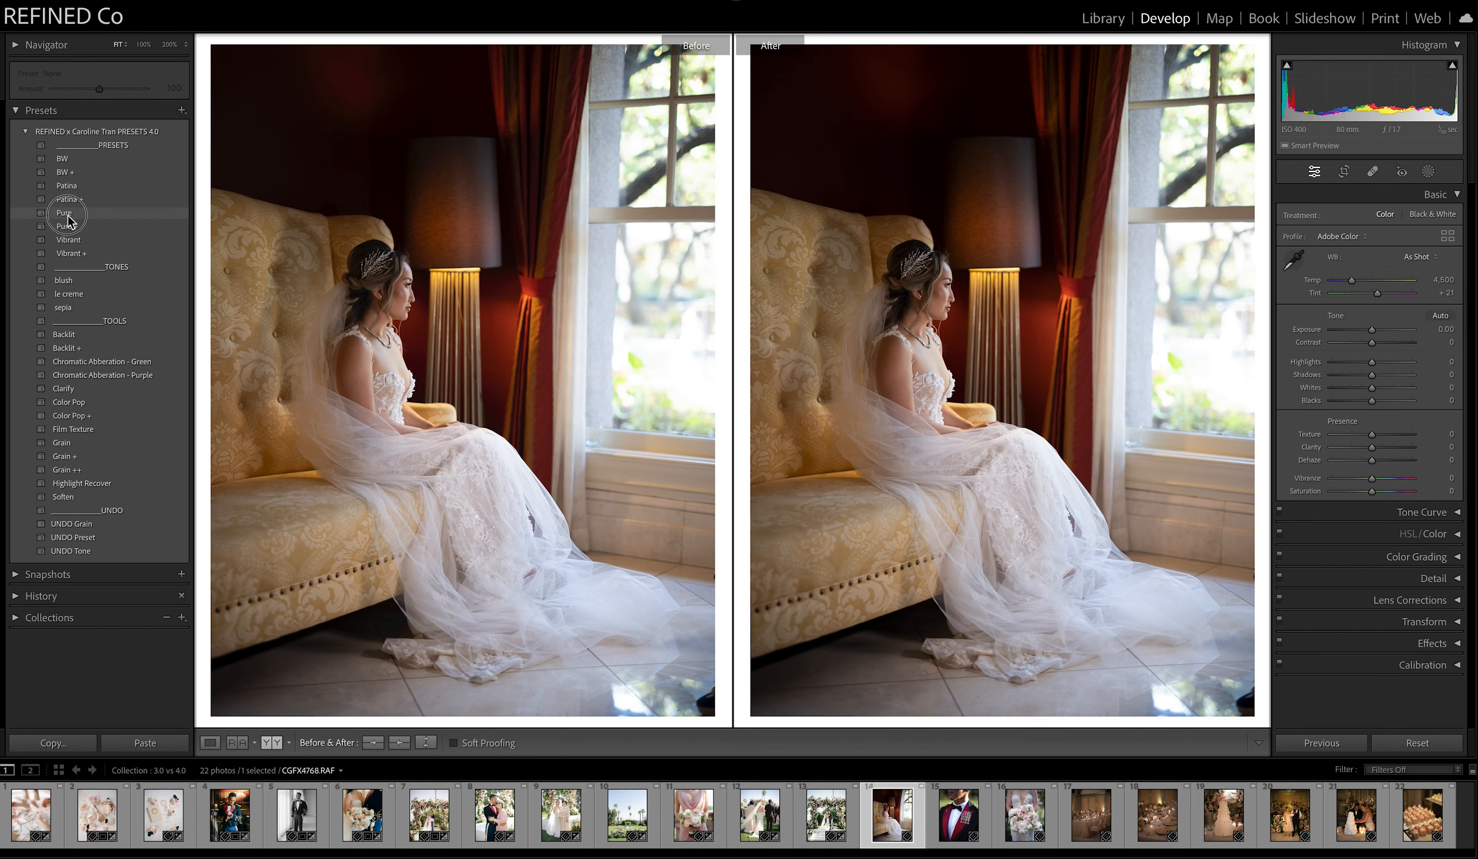
{"action": "left_click_drag", "start_coordinate": [1372, 337], "coordinate": [1376, 337]}
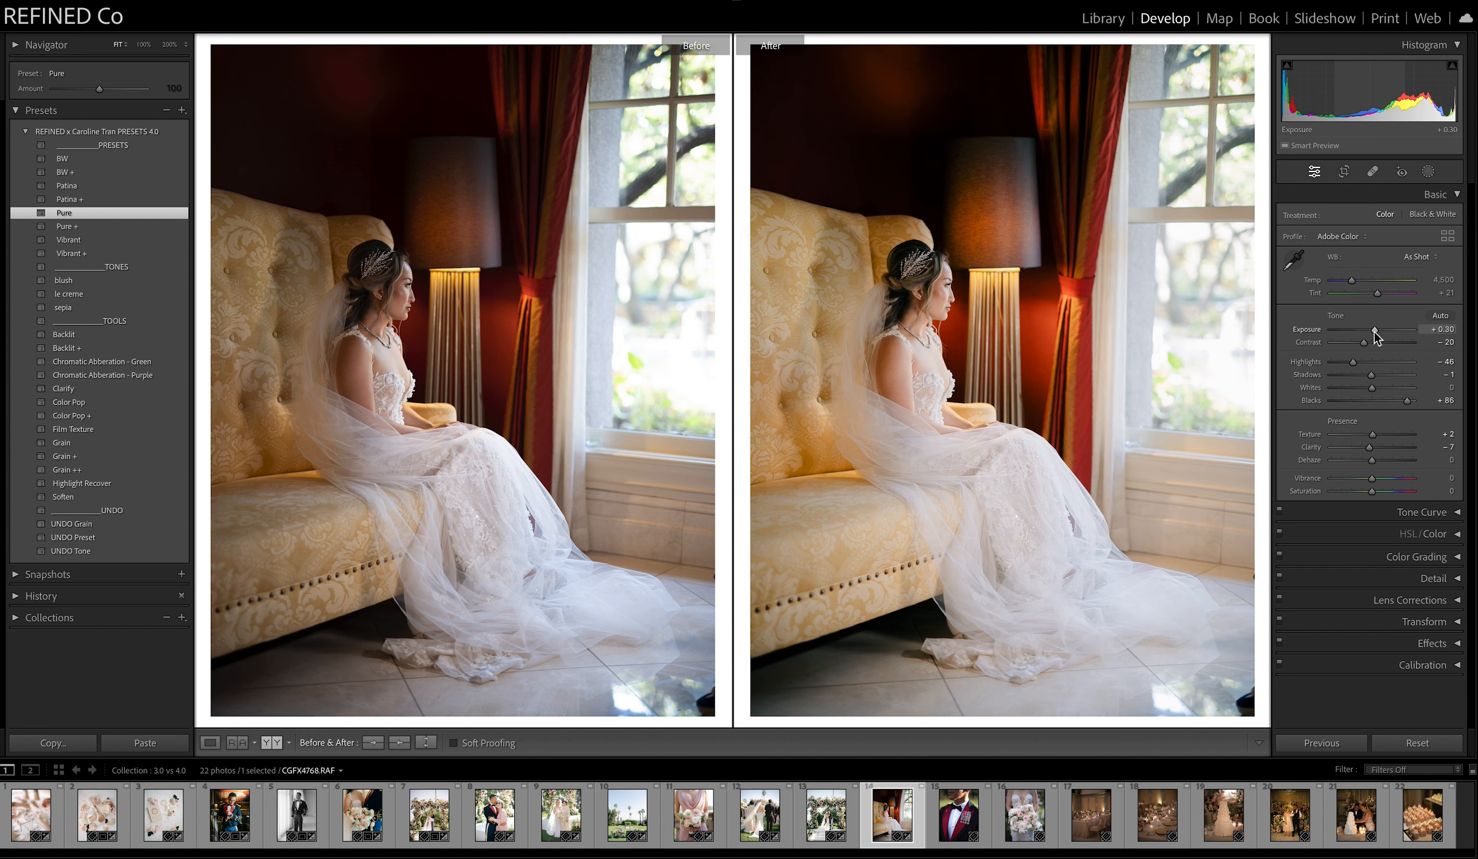
{"action": "left_click_drag", "start_coordinate": [1372, 492], "coordinate": [1365, 494]}
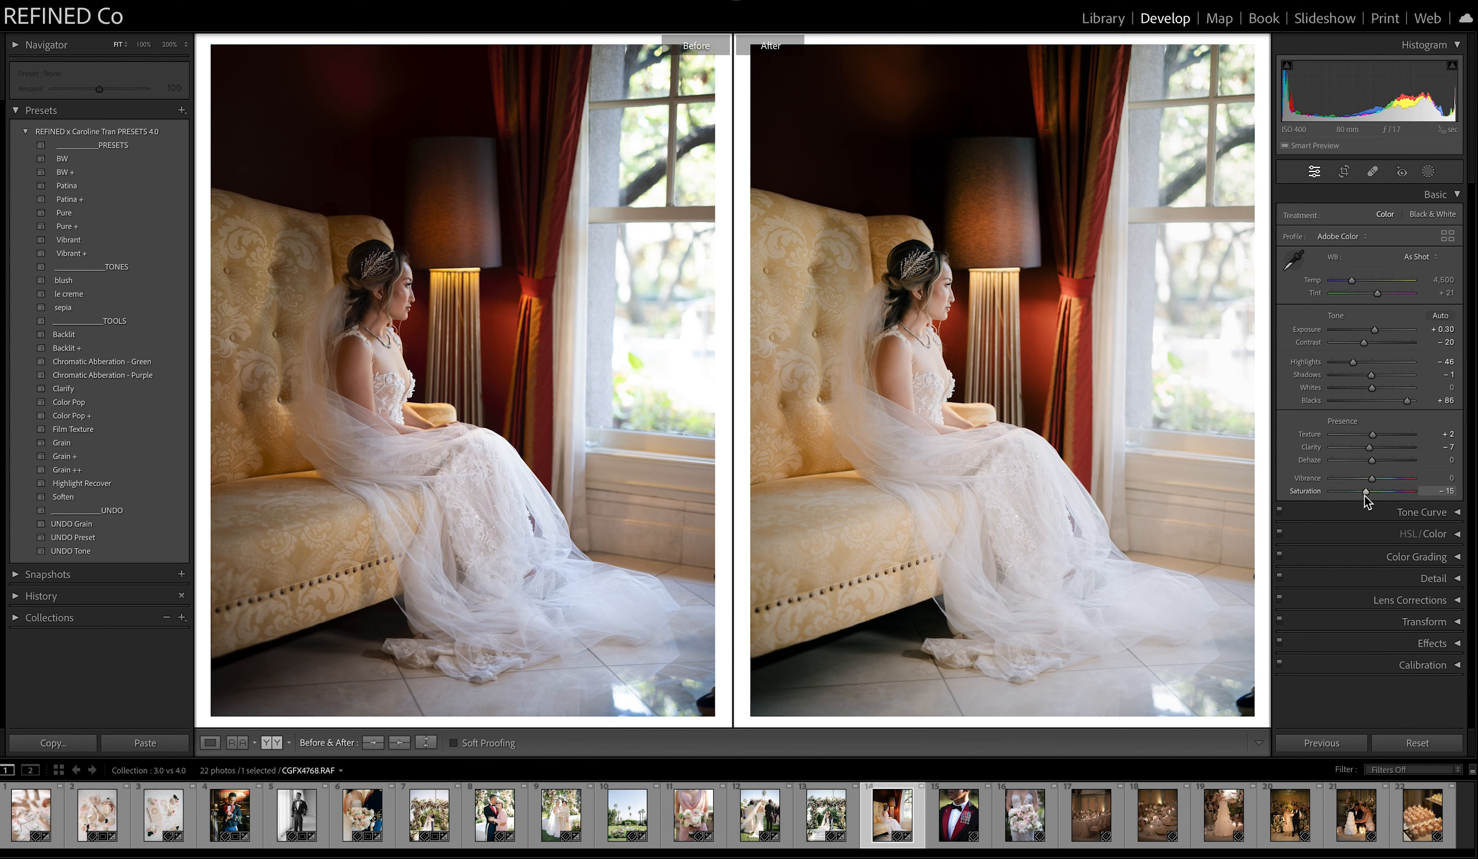
{"action": "key", "text": "ctrl+z"}
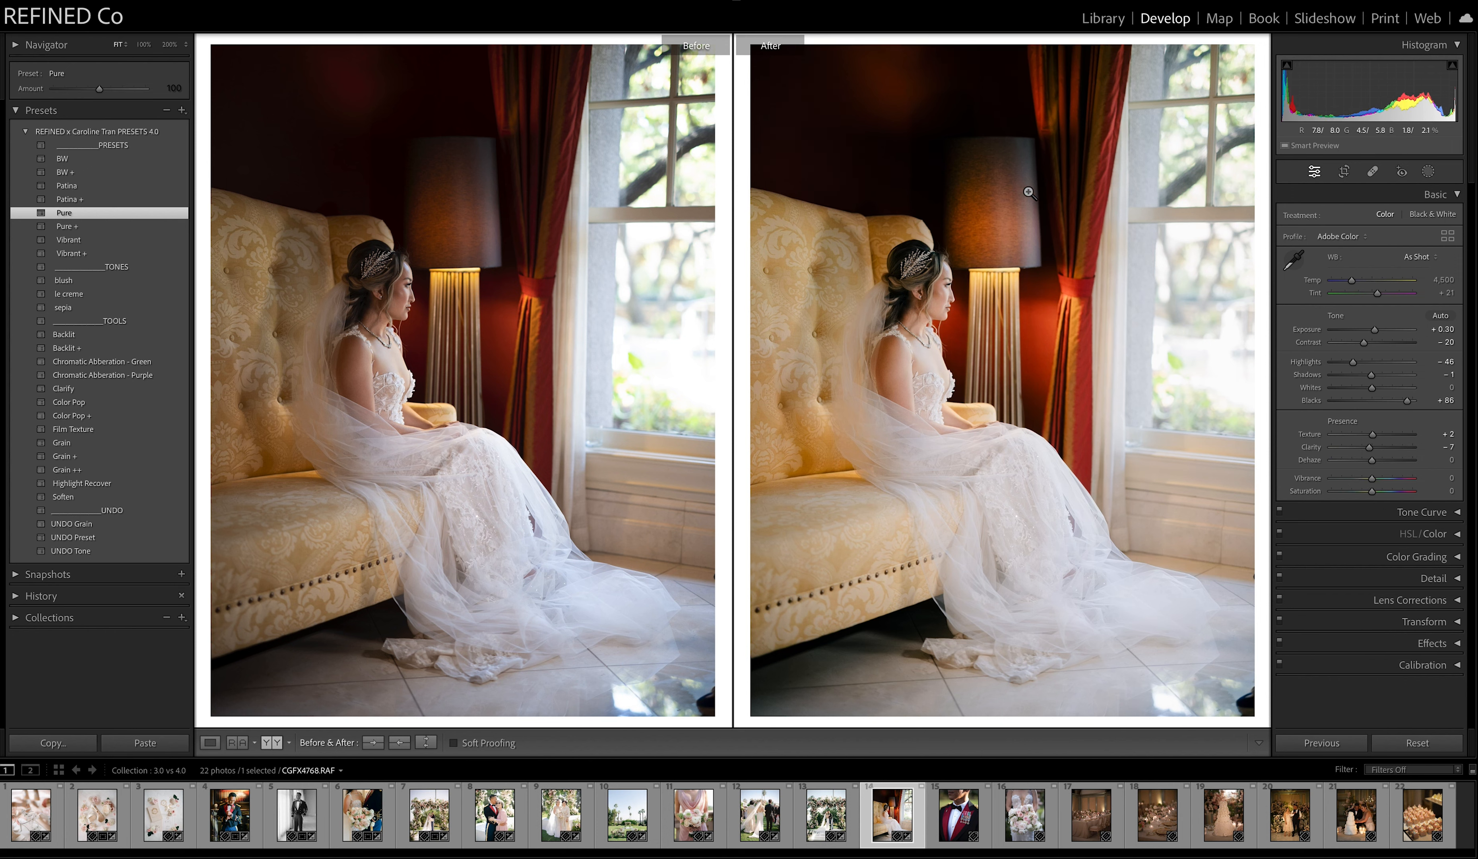
Mask the background of the seated bride photo and lower the mask's saturation to −22.
{"action": "left_click", "coordinate": [1428, 171]}
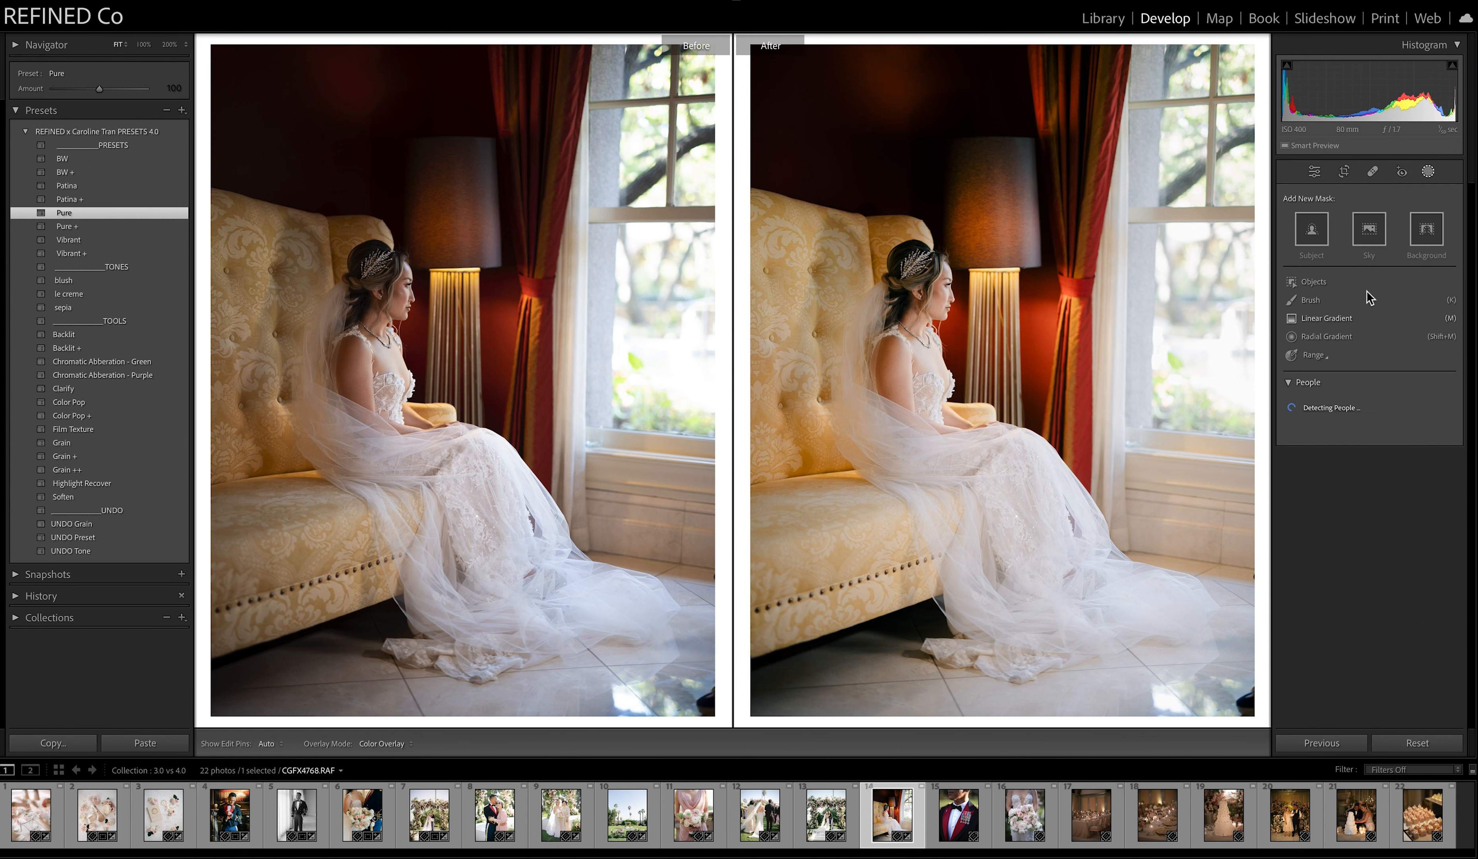
{"action": "left_click", "coordinate": [1427, 236]}
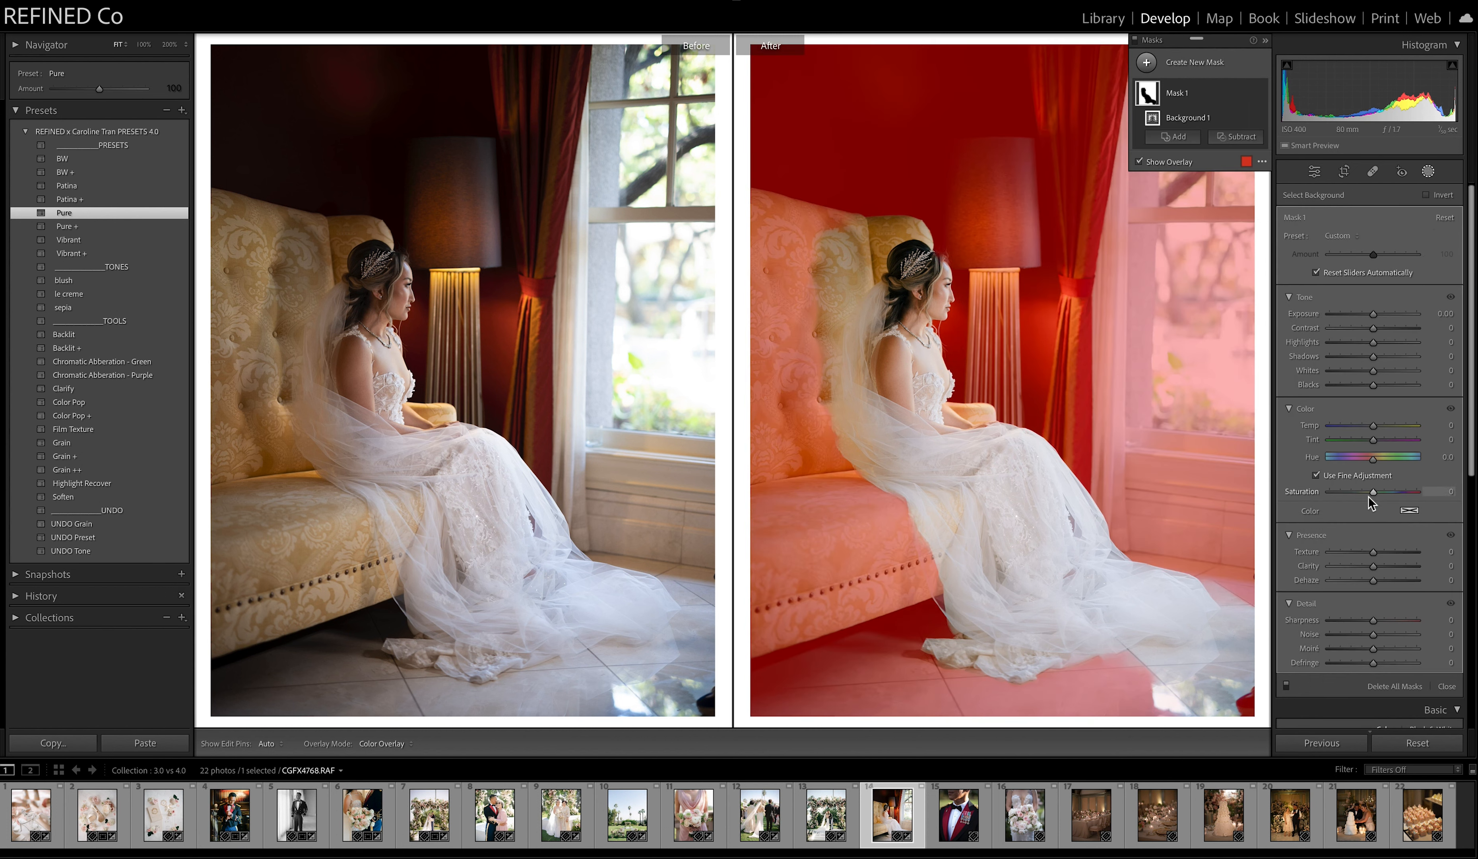
{"action": "left_click_drag", "start_coordinate": [1374, 492], "coordinate": [1368, 506]}
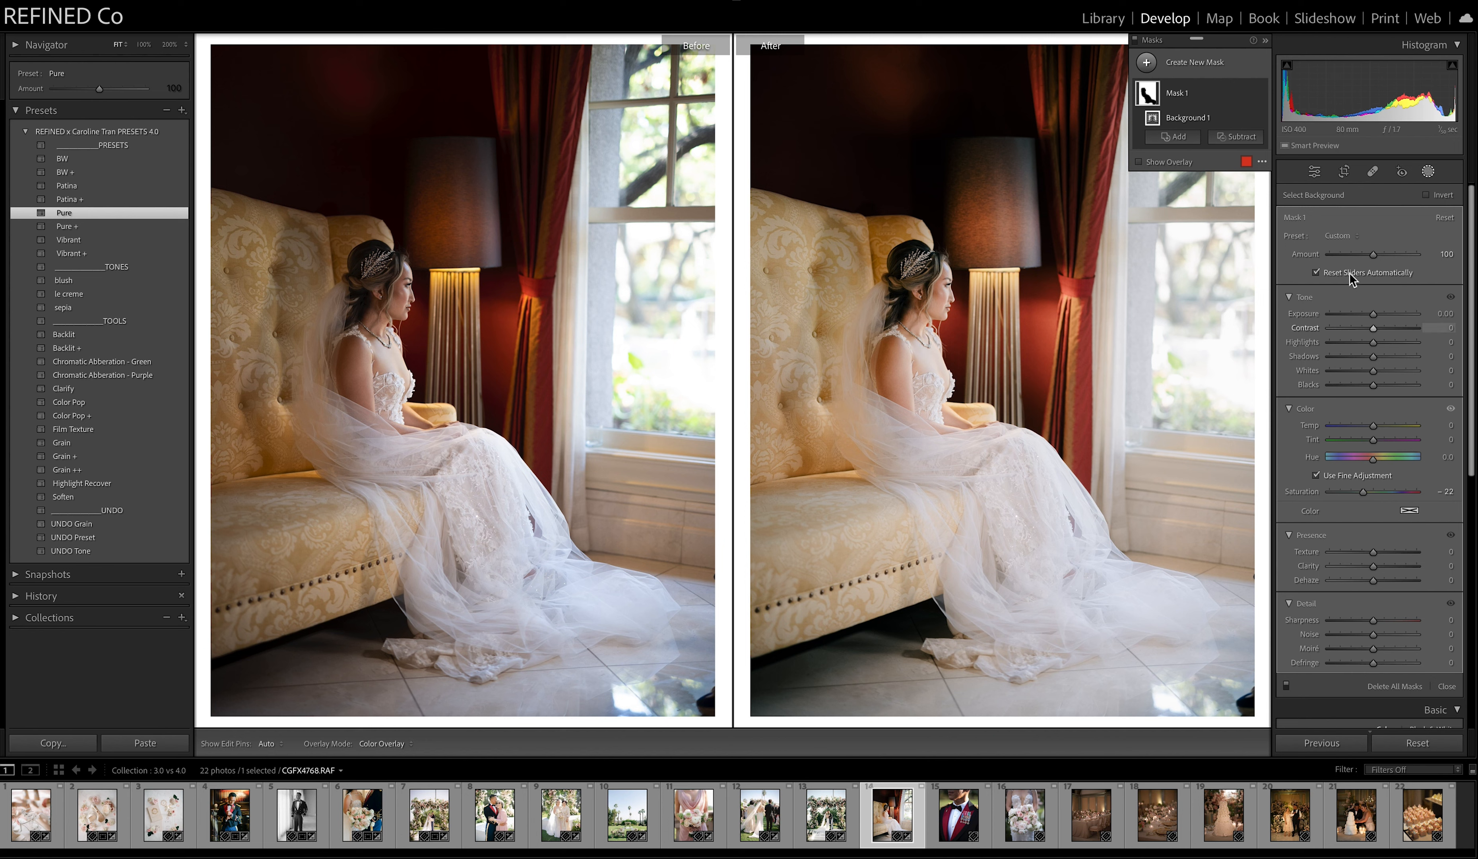
{"action": "left_click", "coordinate": [1428, 172]}
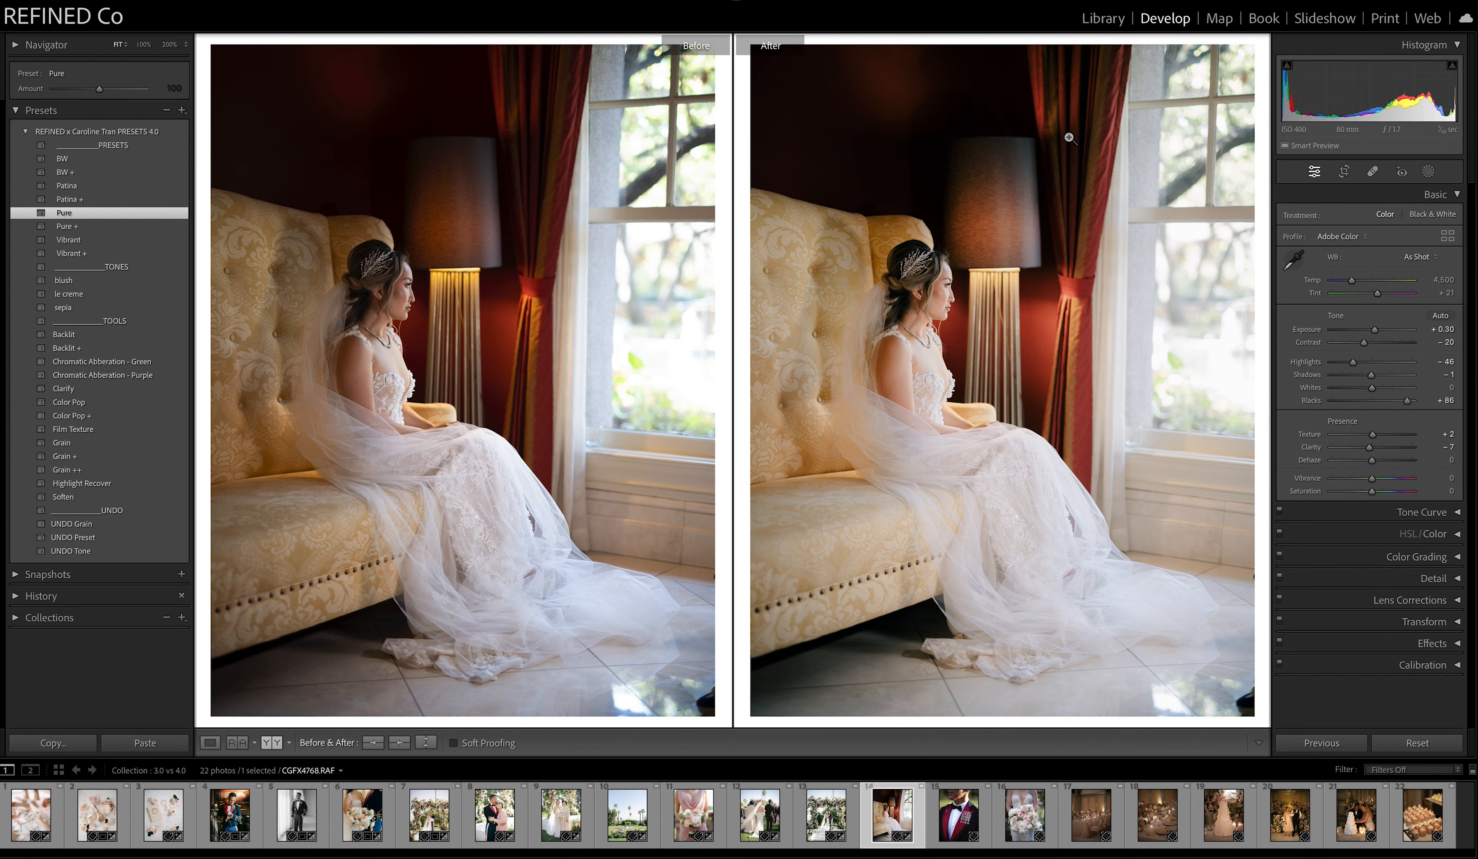
Reset the seated bride photo, try BW with Grain +, and switch to BW + with exposure −0.50 and shadows −29.
{"action": "left_click", "coordinate": [1417, 743]}
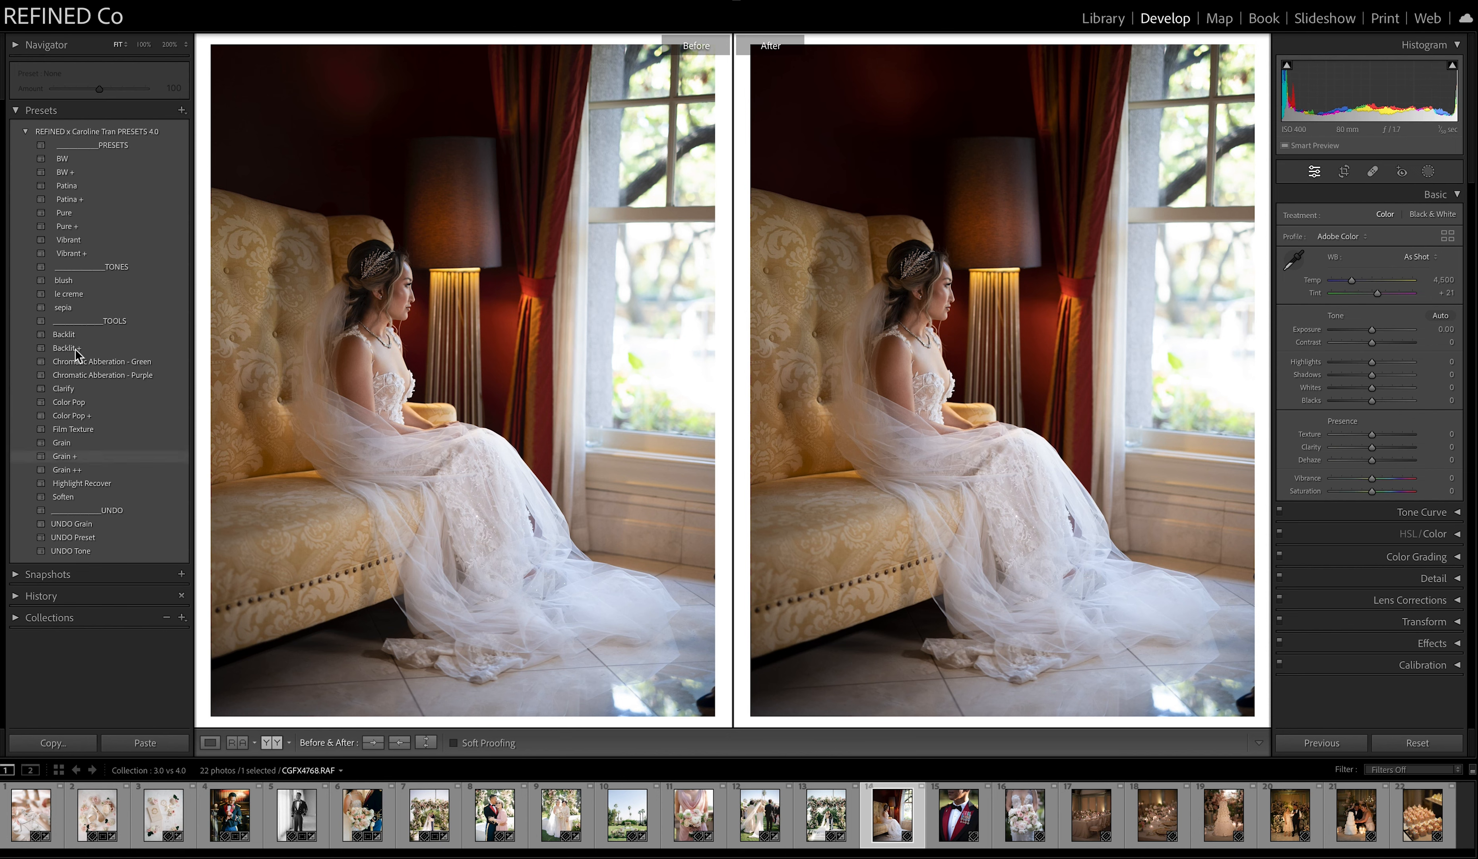
{"action": "left_click", "coordinate": [69, 160]}
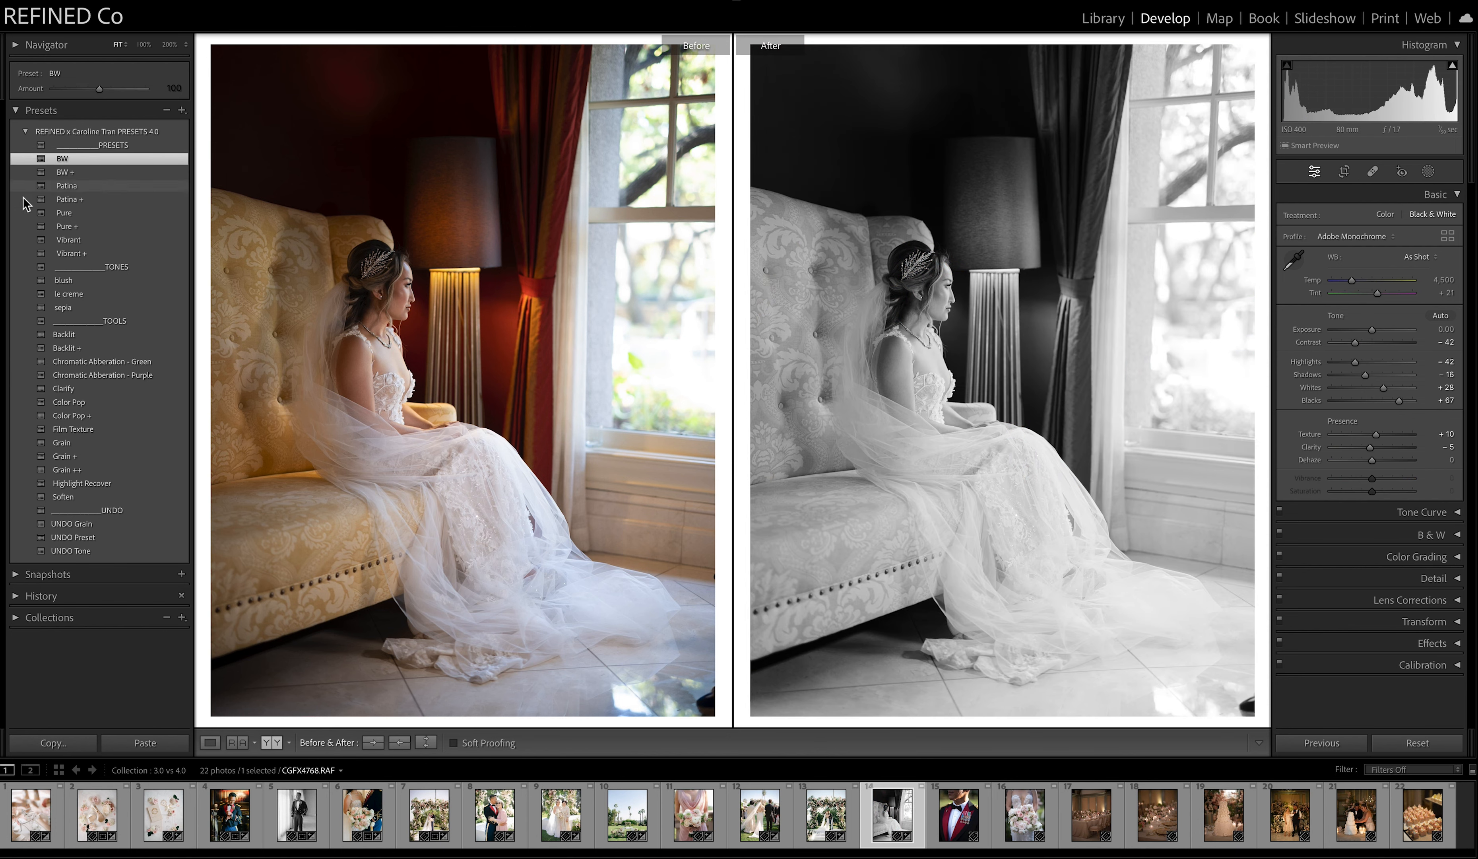
{"action": "left_click", "coordinate": [85, 458]}
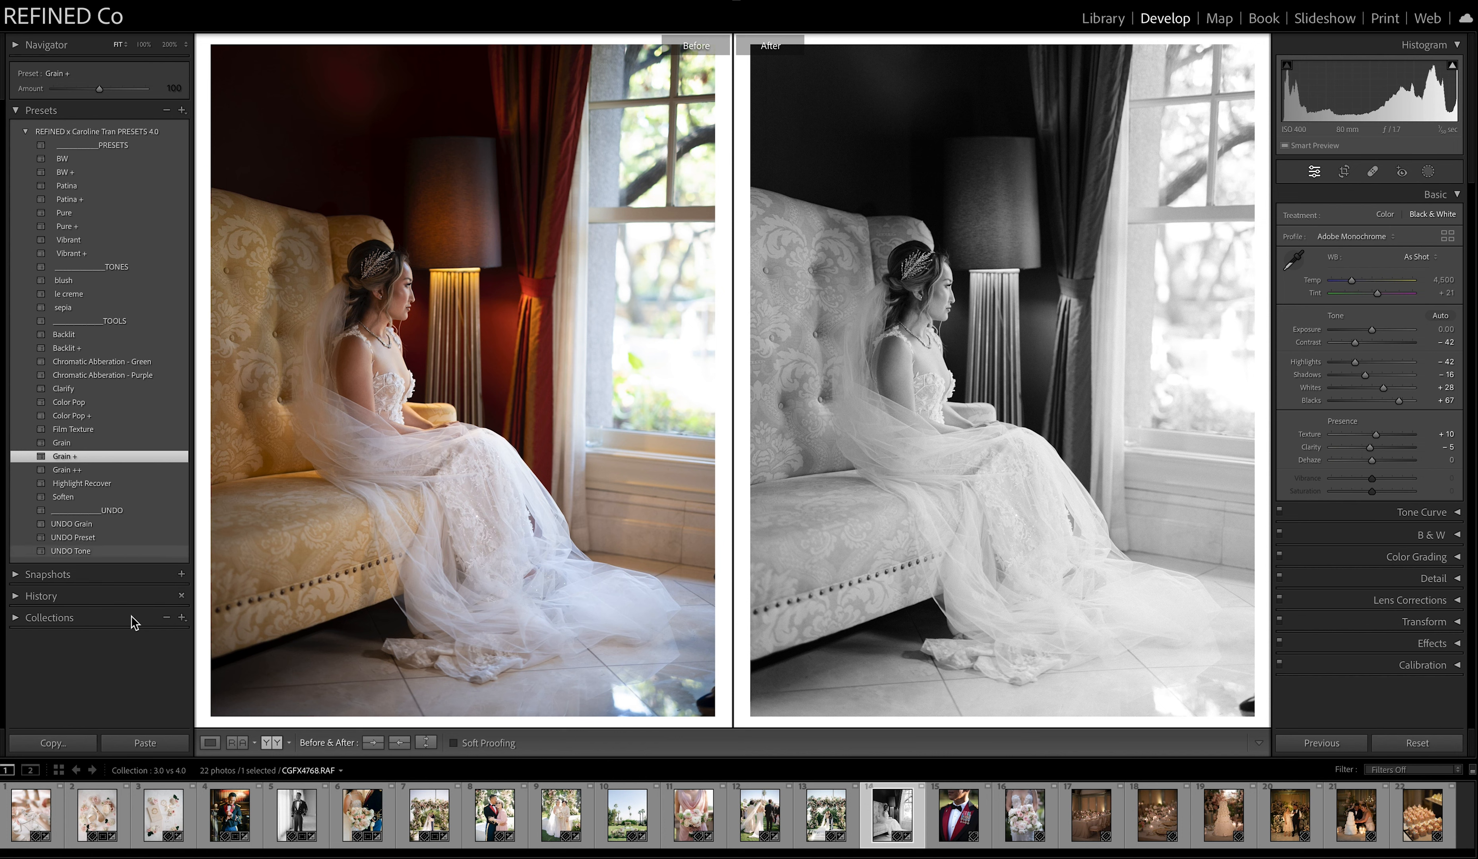
{"action": "left_click", "coordinate": [72, 172]}
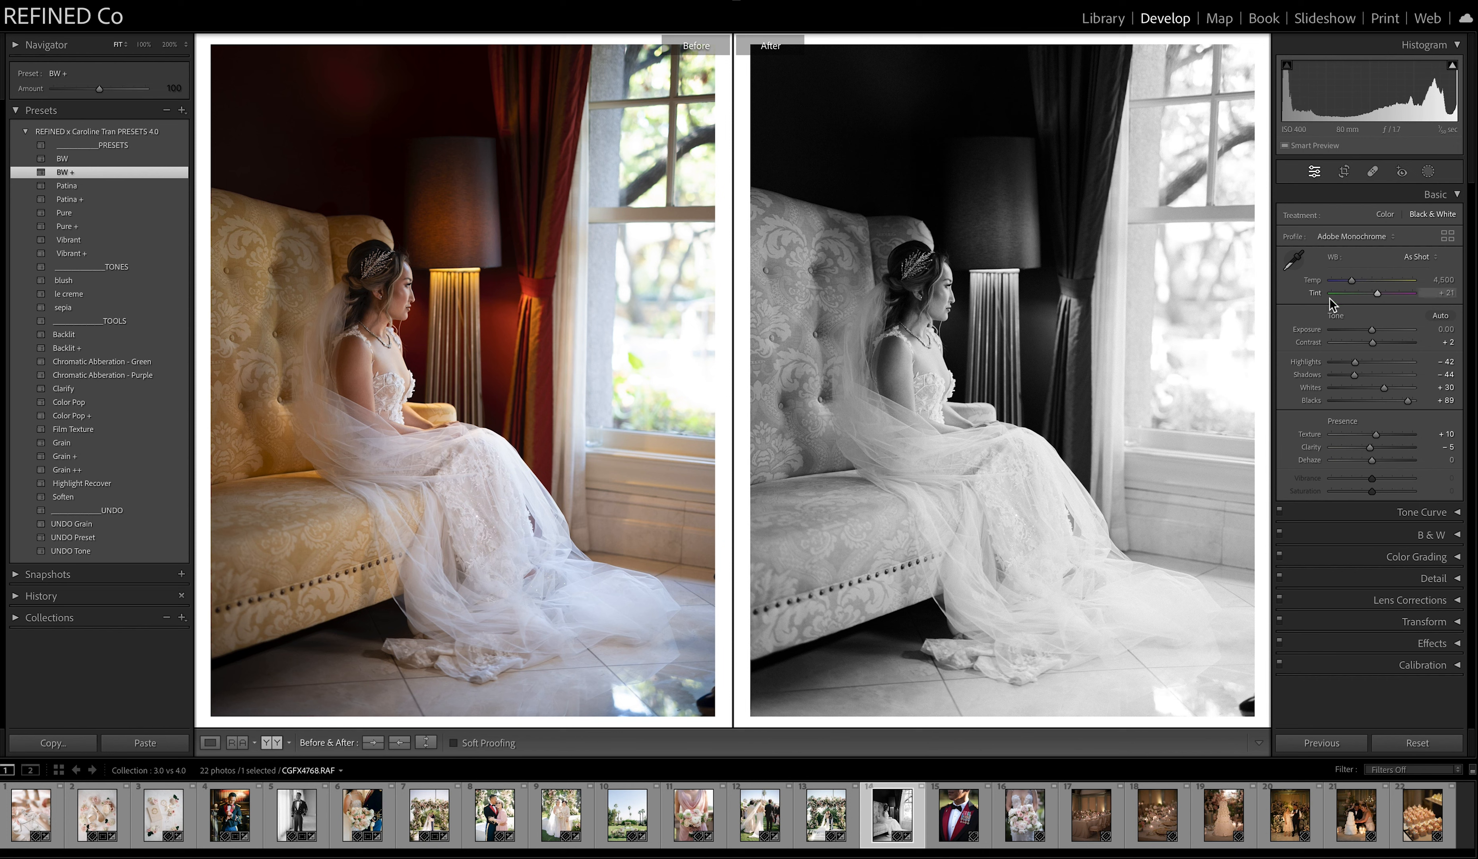
{"action": "left_click_drag", "start_coordinate": [1377, 333], "coordinate": [1361, 376]}
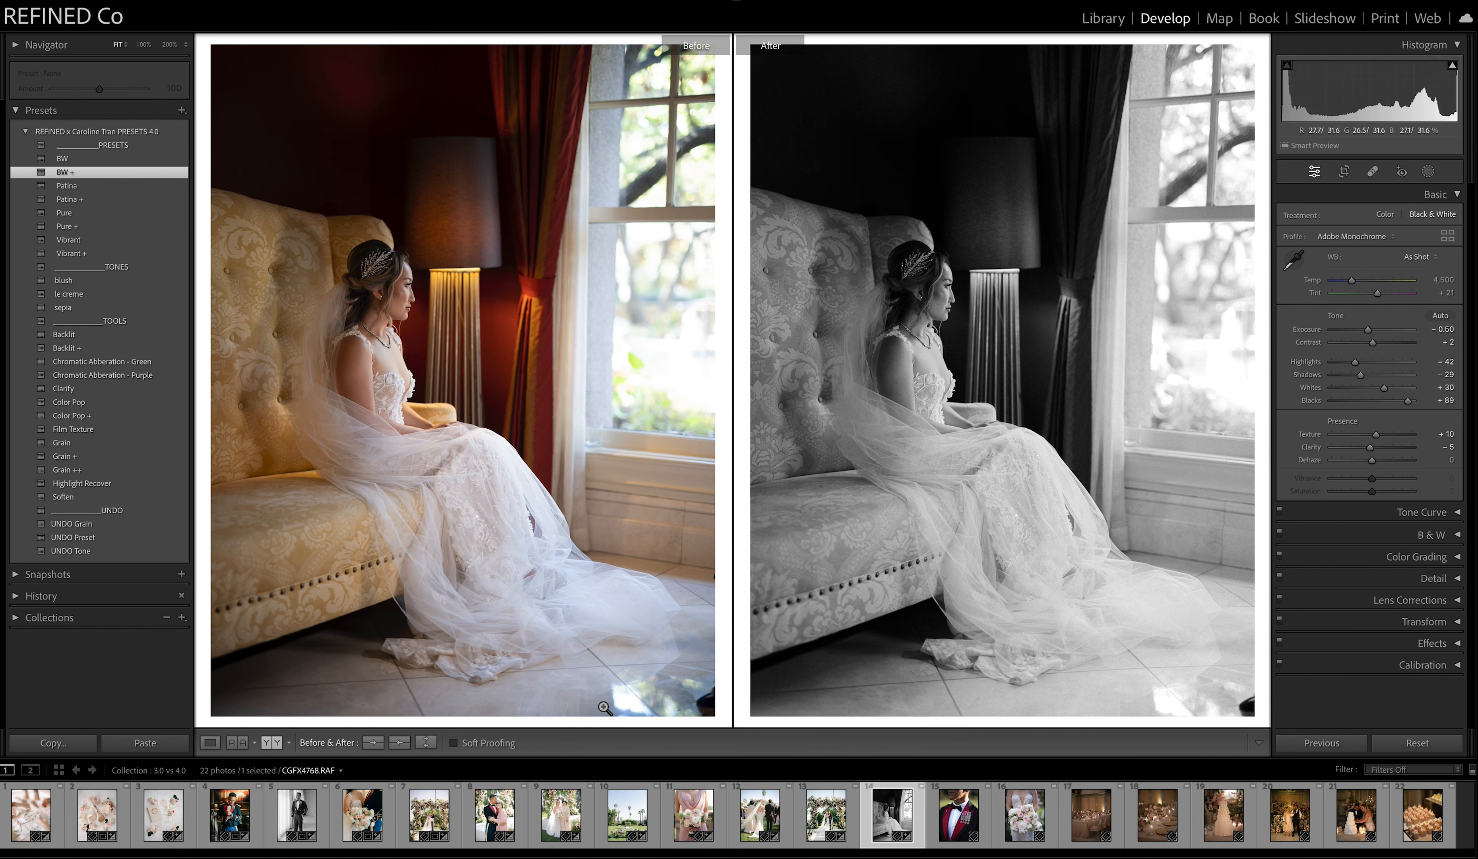
Apply Patina to the fifteenth photo, the uniform with medals, and set its exposure to +0.60.
{"action": "left_click", "coordinate": [967, 824]}
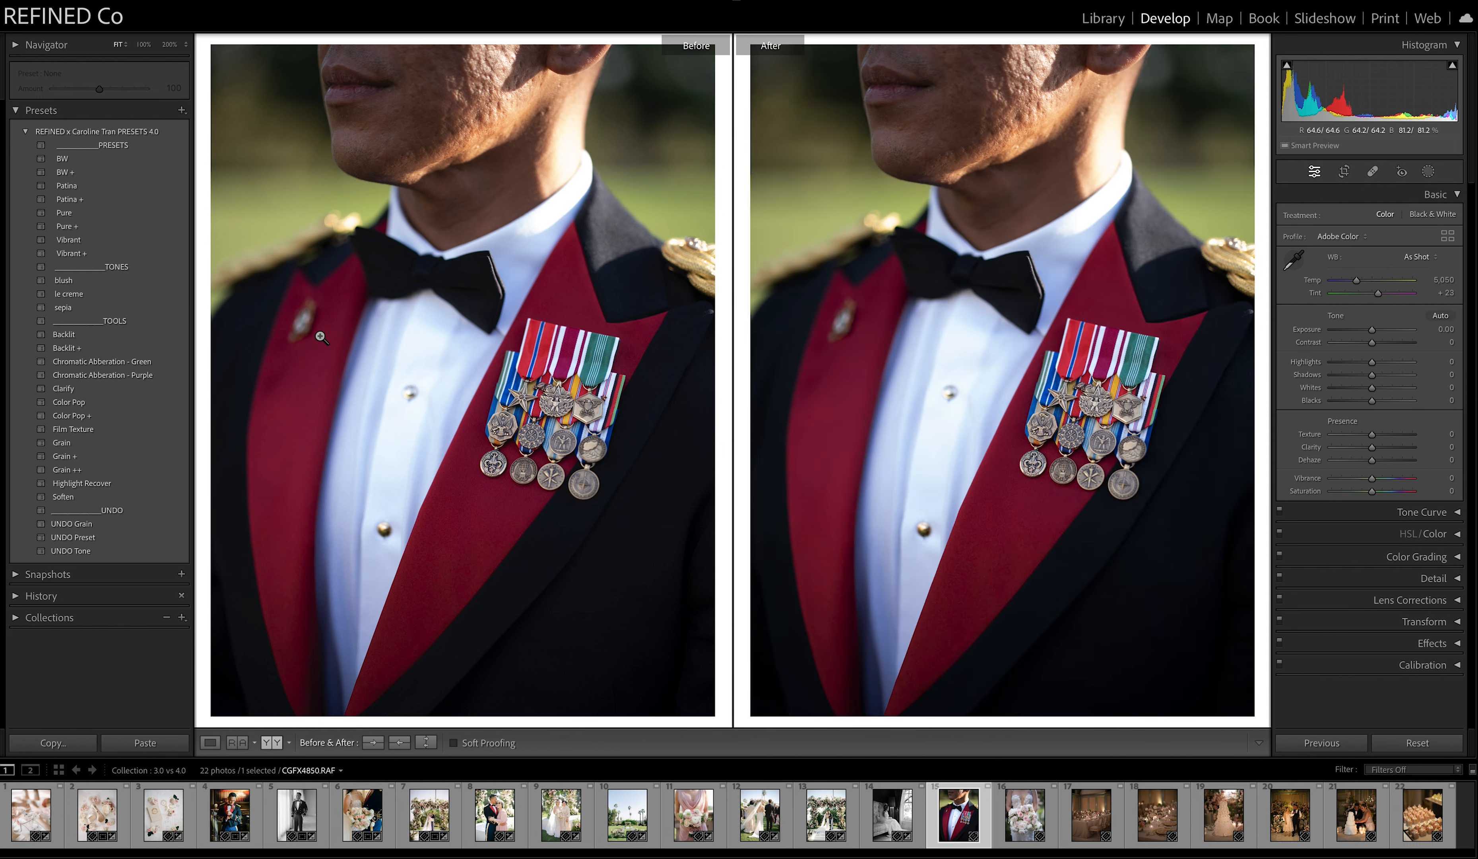
{"action": "left_click", "coordinate": [69, 186]}
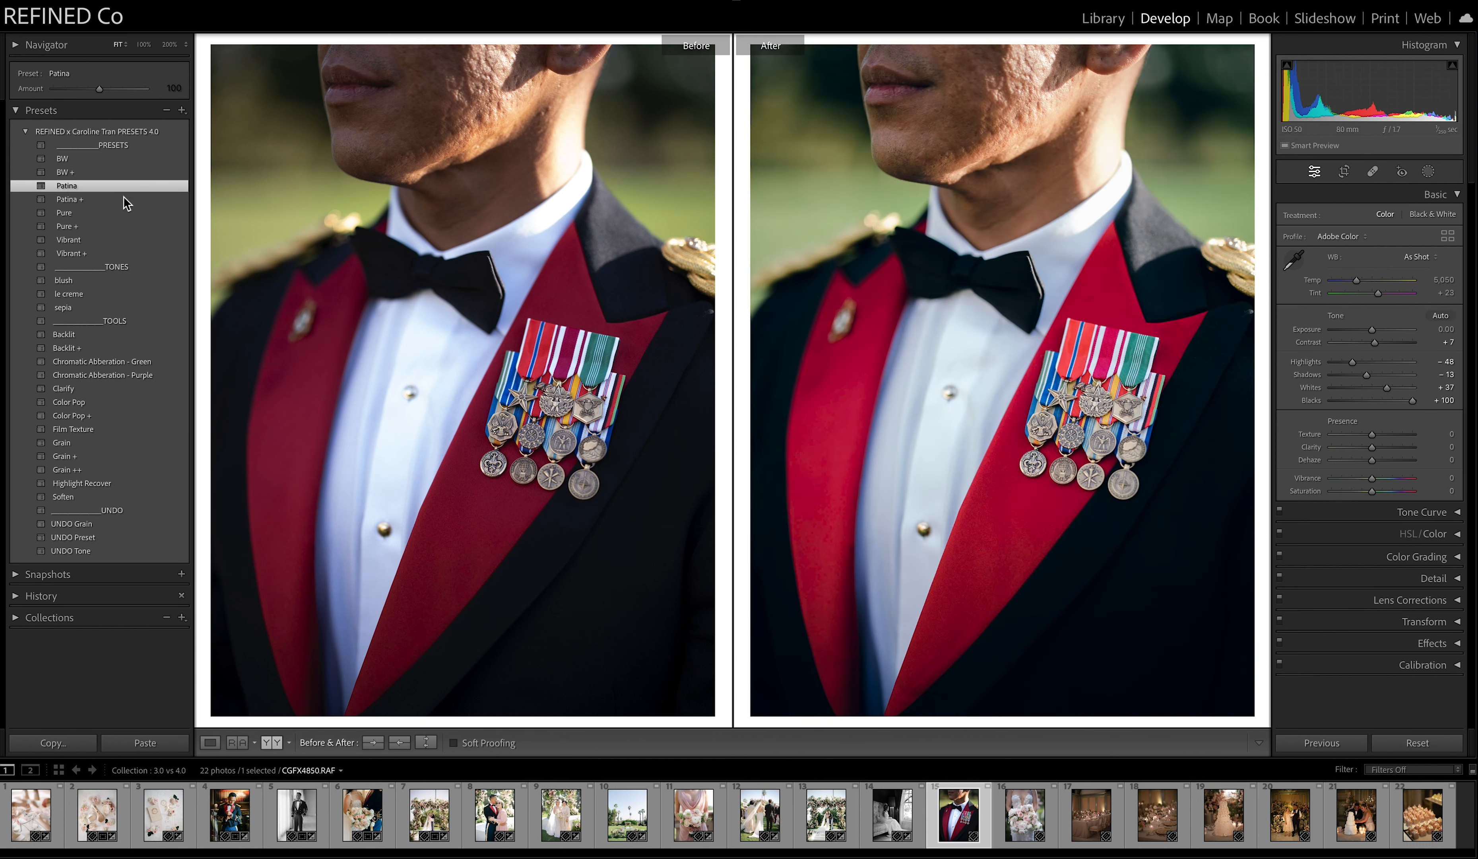
{"action": "left_click", "coordinate": [1378, 330]}
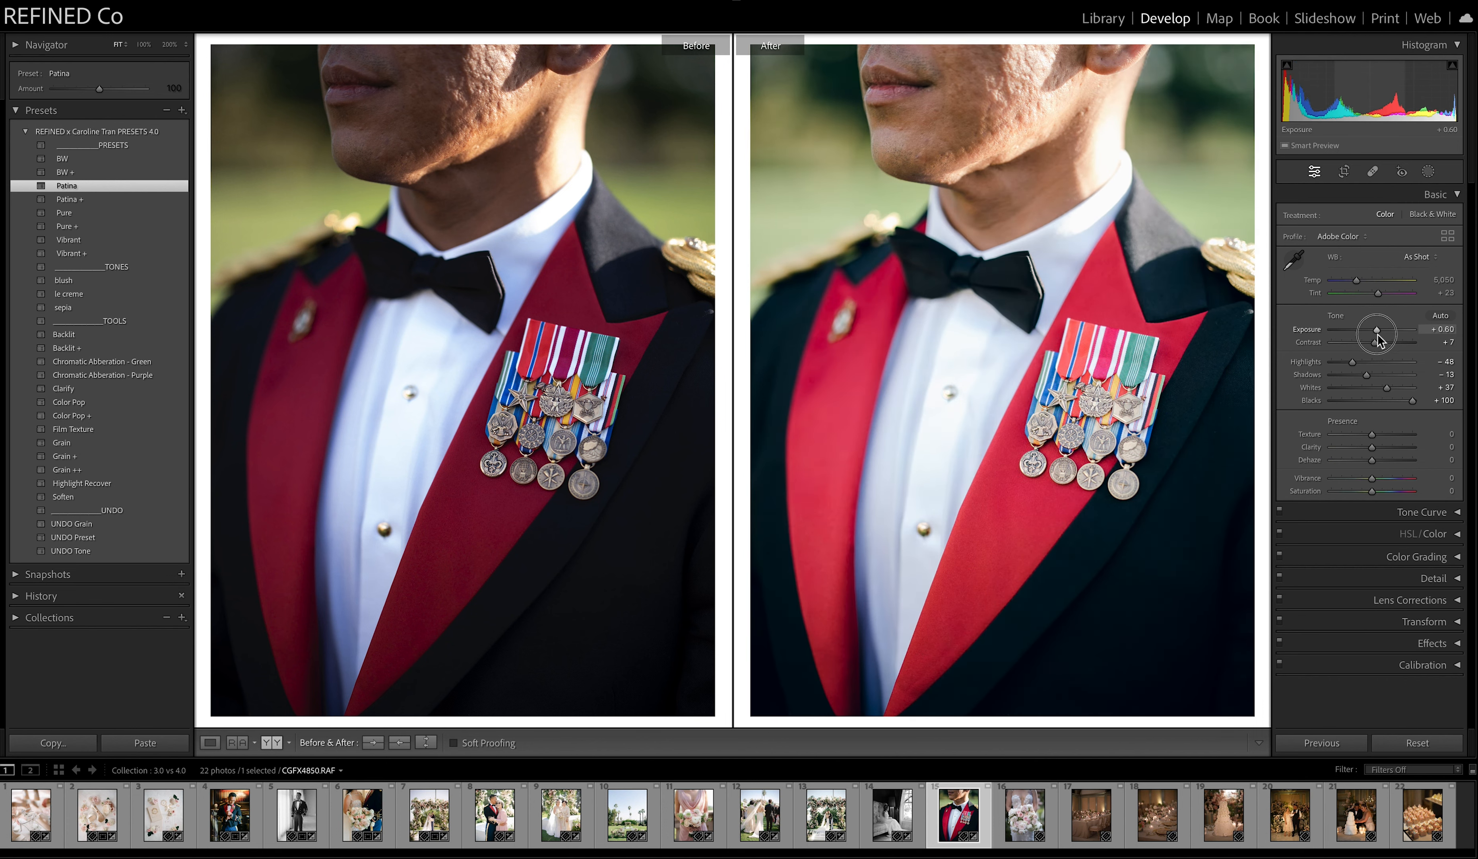
Refine the uniform photo with shadows −25, exposure +0.70 and temperature 5,163.
{"action": "left_click_drag", "start_coordinate": [1368, 374], "coordinate": [1362, 375]}
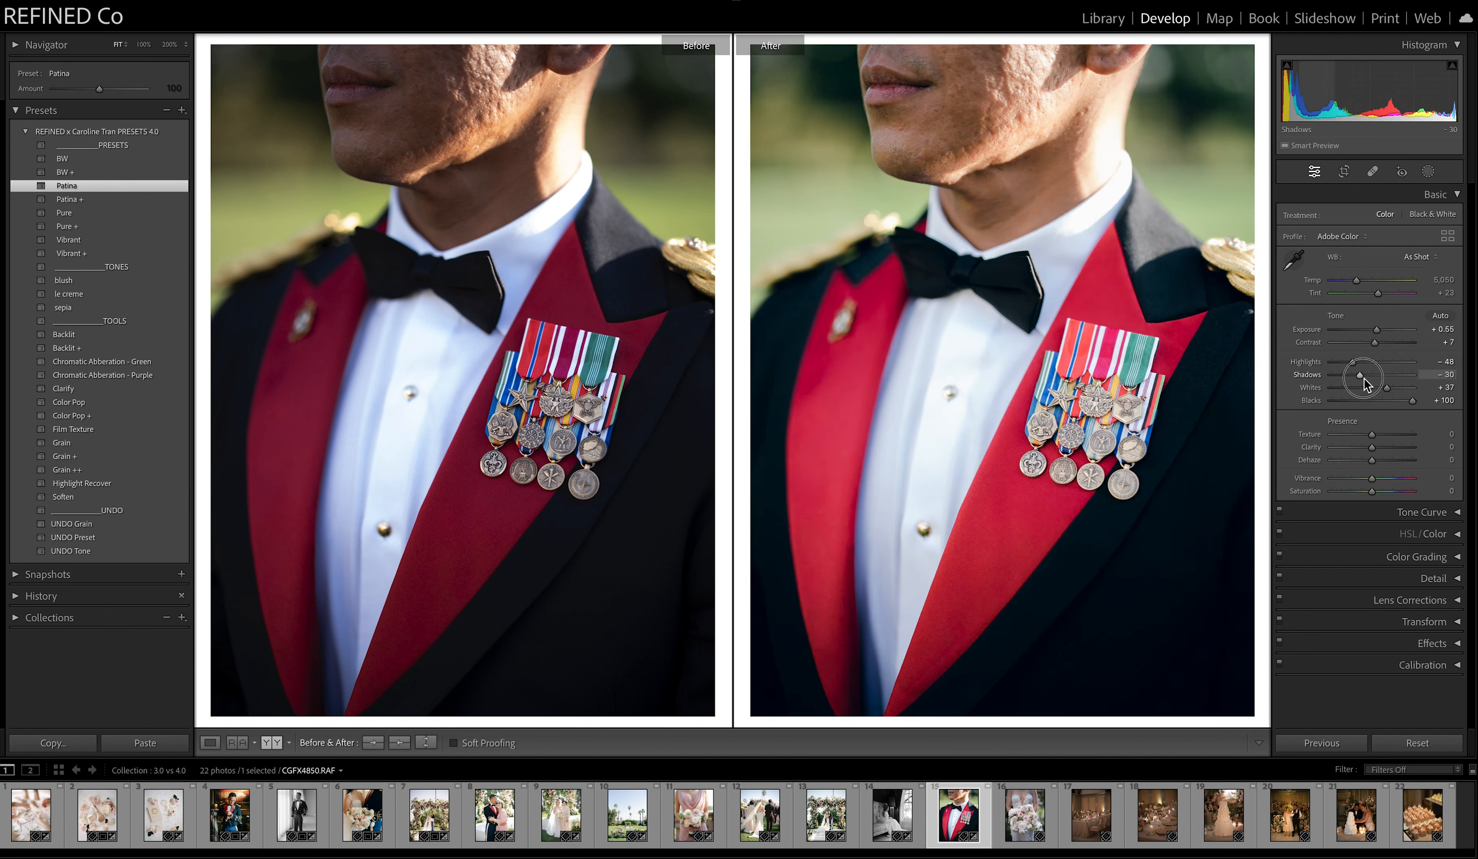
{"action": "left_click_drag", "start_coordinate": [1356, 280], "coordinate": [1355, 283]}
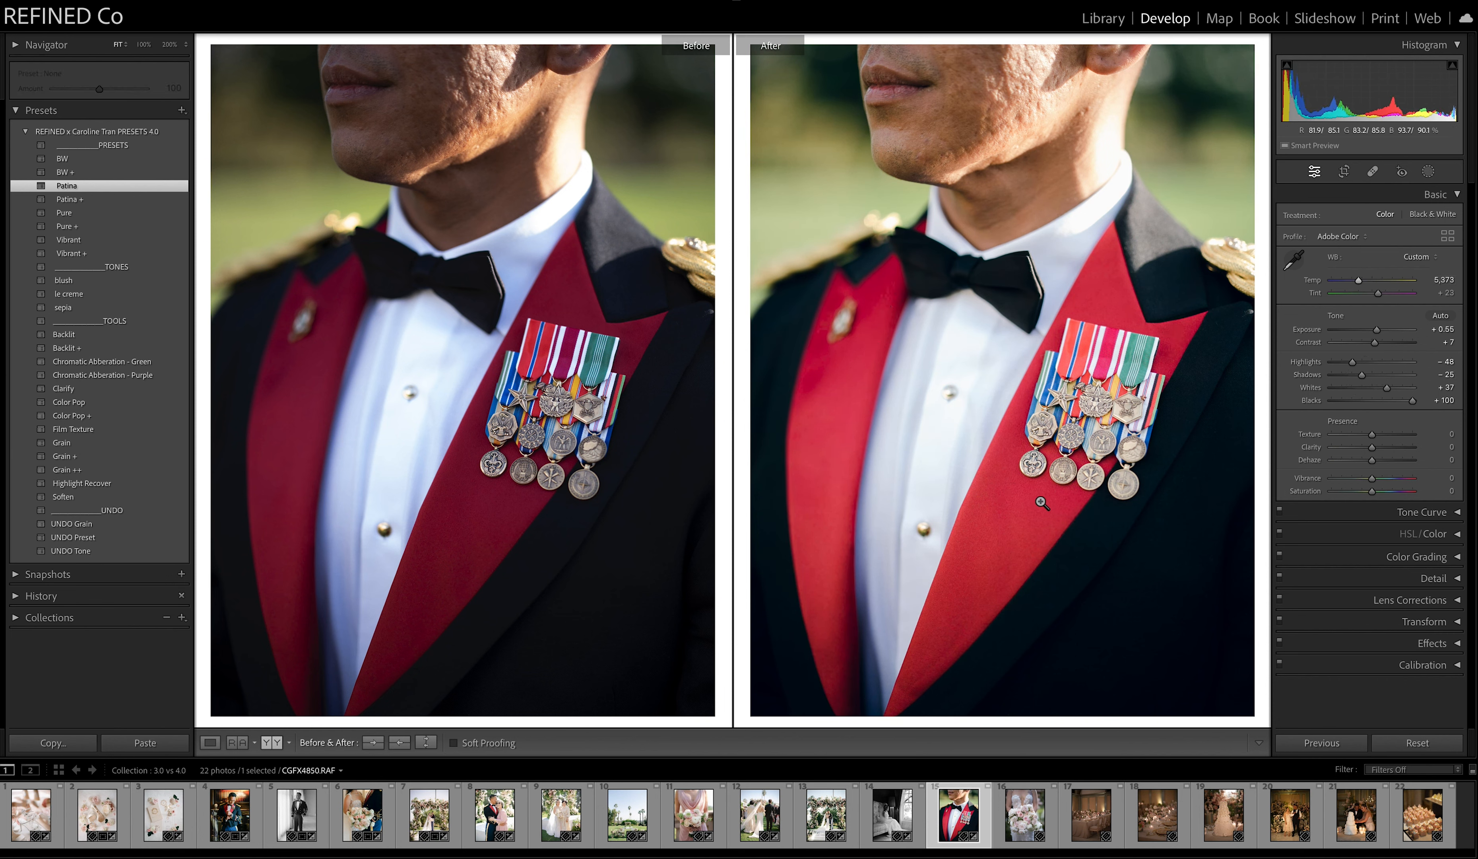
{"action": "left_click_drag", "start_coordinate": [1377, 330], "coordinate": [1379, 334]}
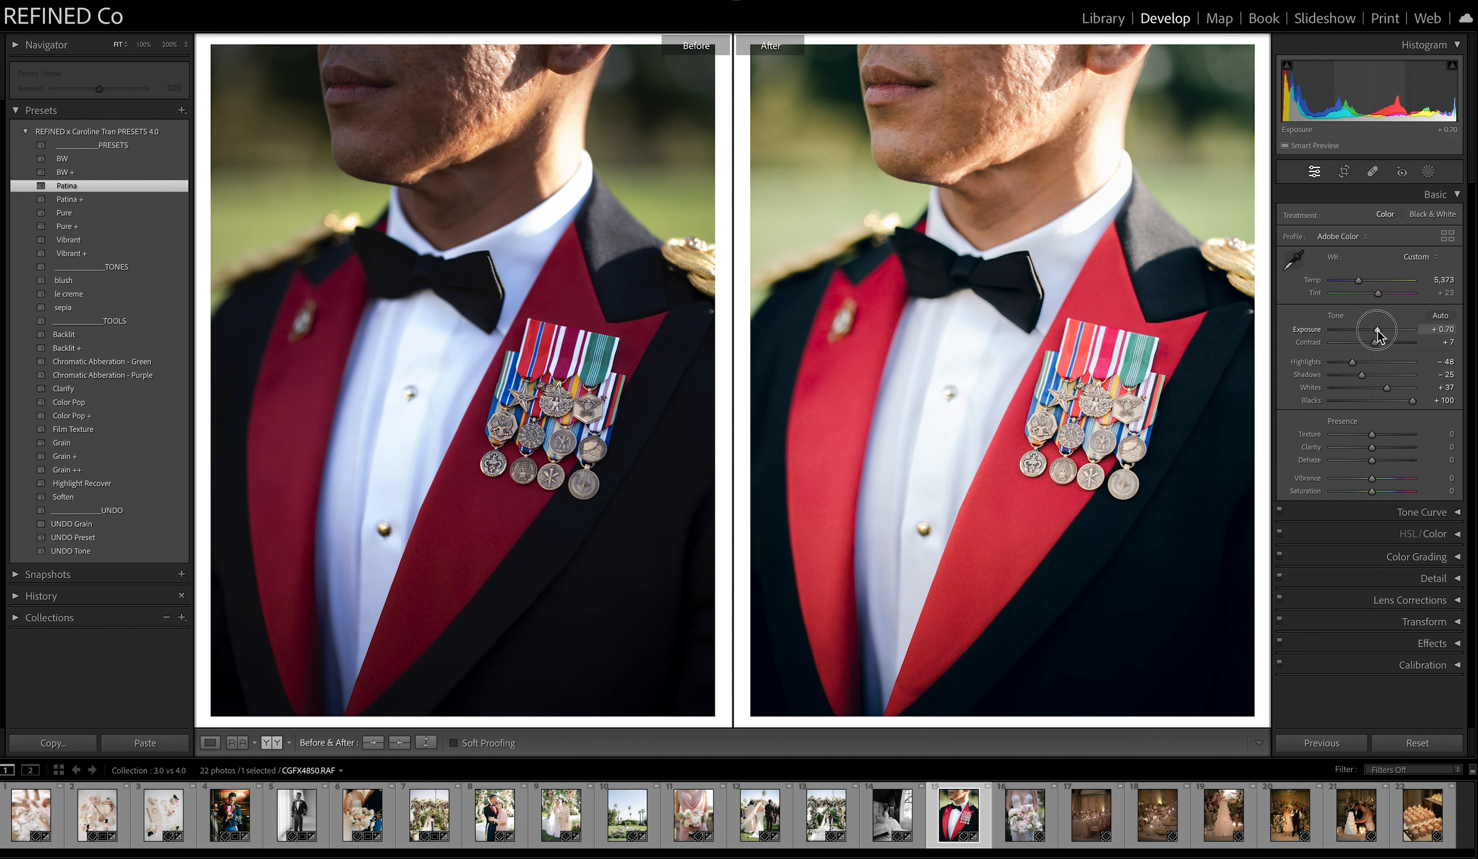
{"action": "left_click_drag", "start_coordinate": [1357, 280], "coordinate": [1354, 281]}
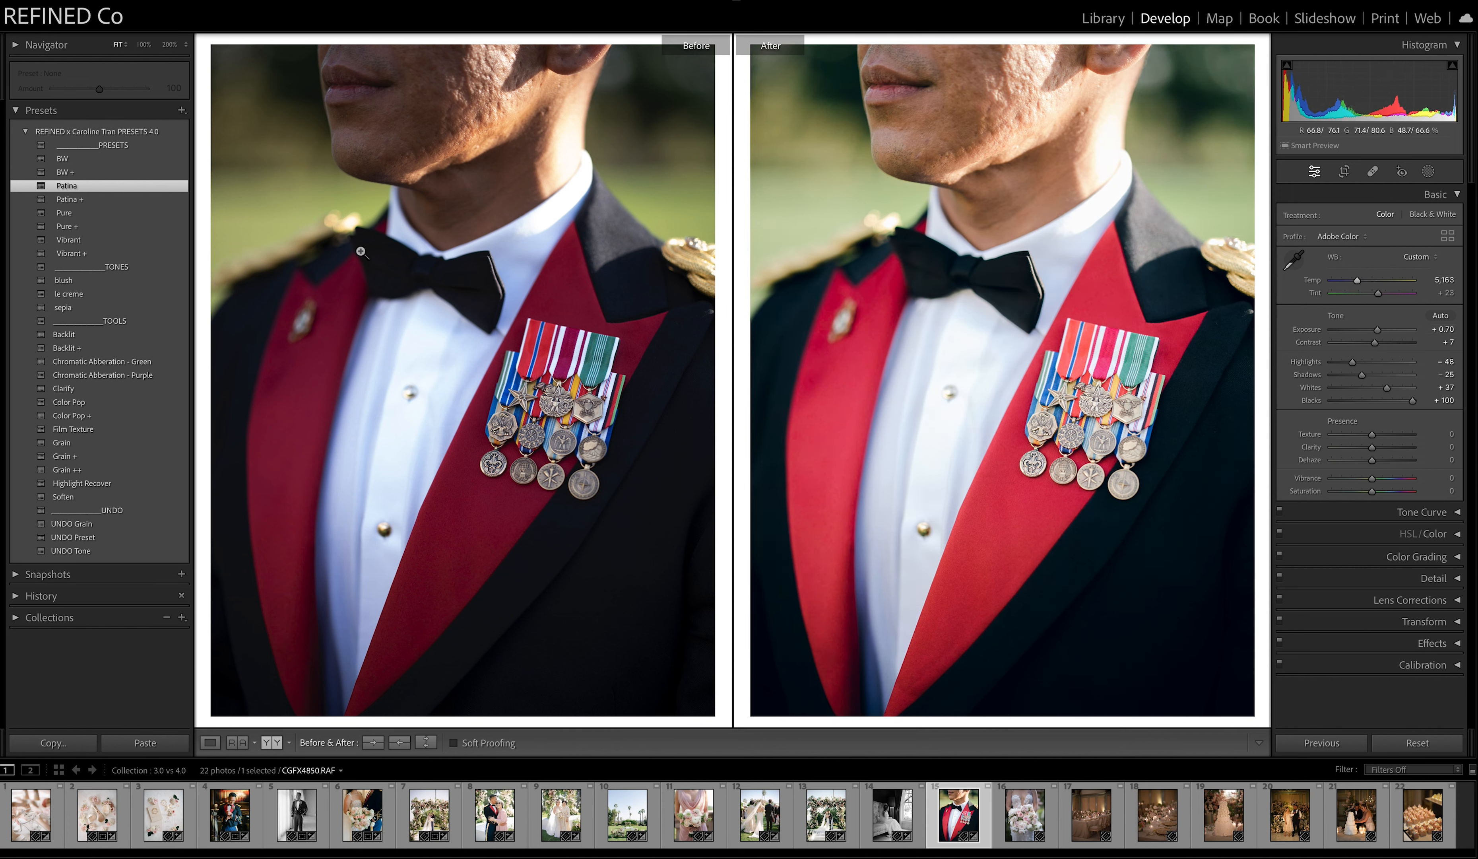
Try the Pure preset on the uniform photo and switch to Vibrant.
{"action": "left_click", "coordinate": [65, 213]}
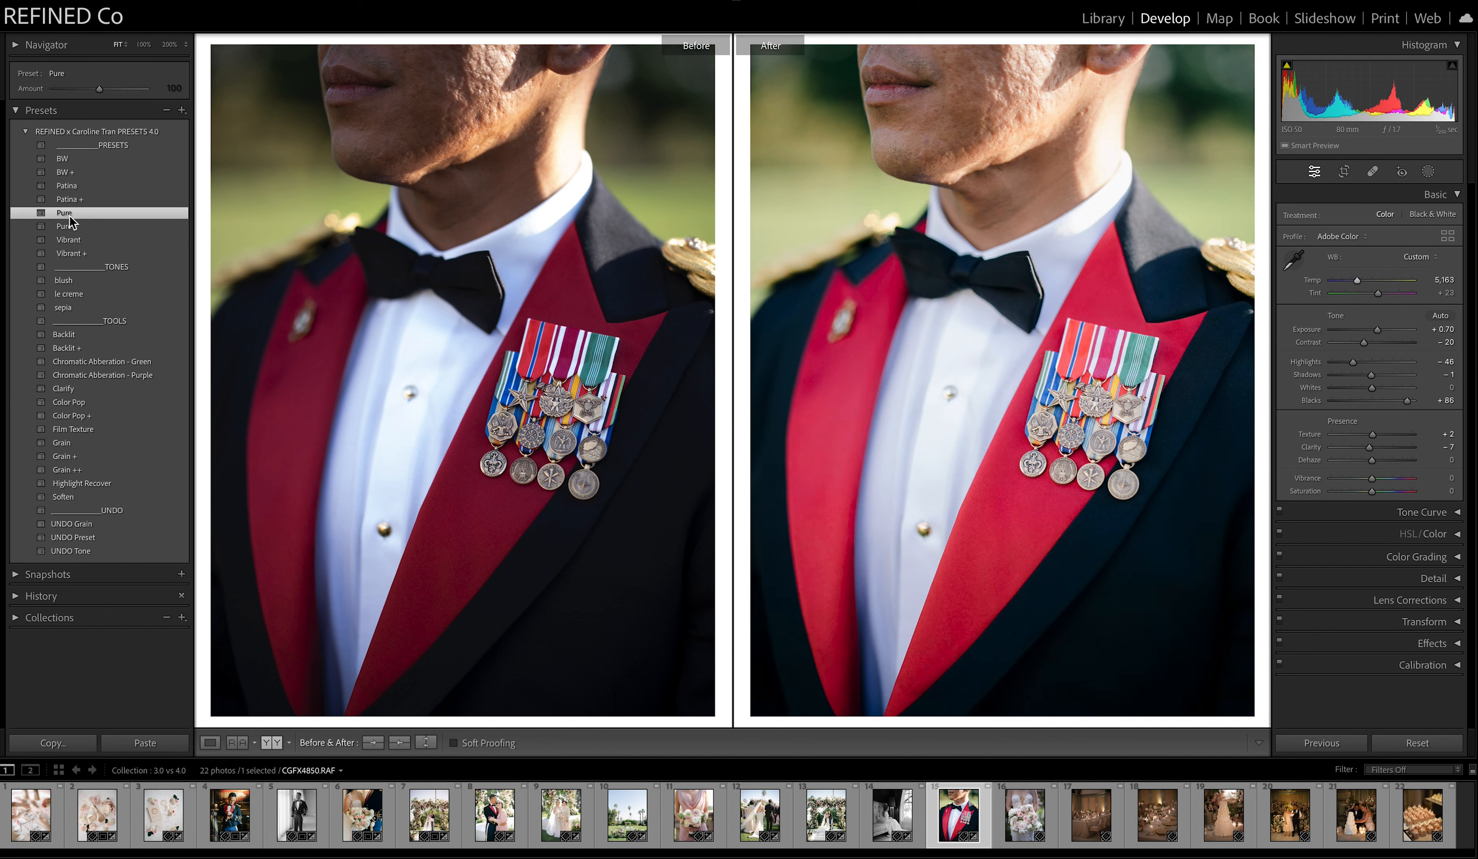
{"action": "left_click", "coordinate": [73, 240]}
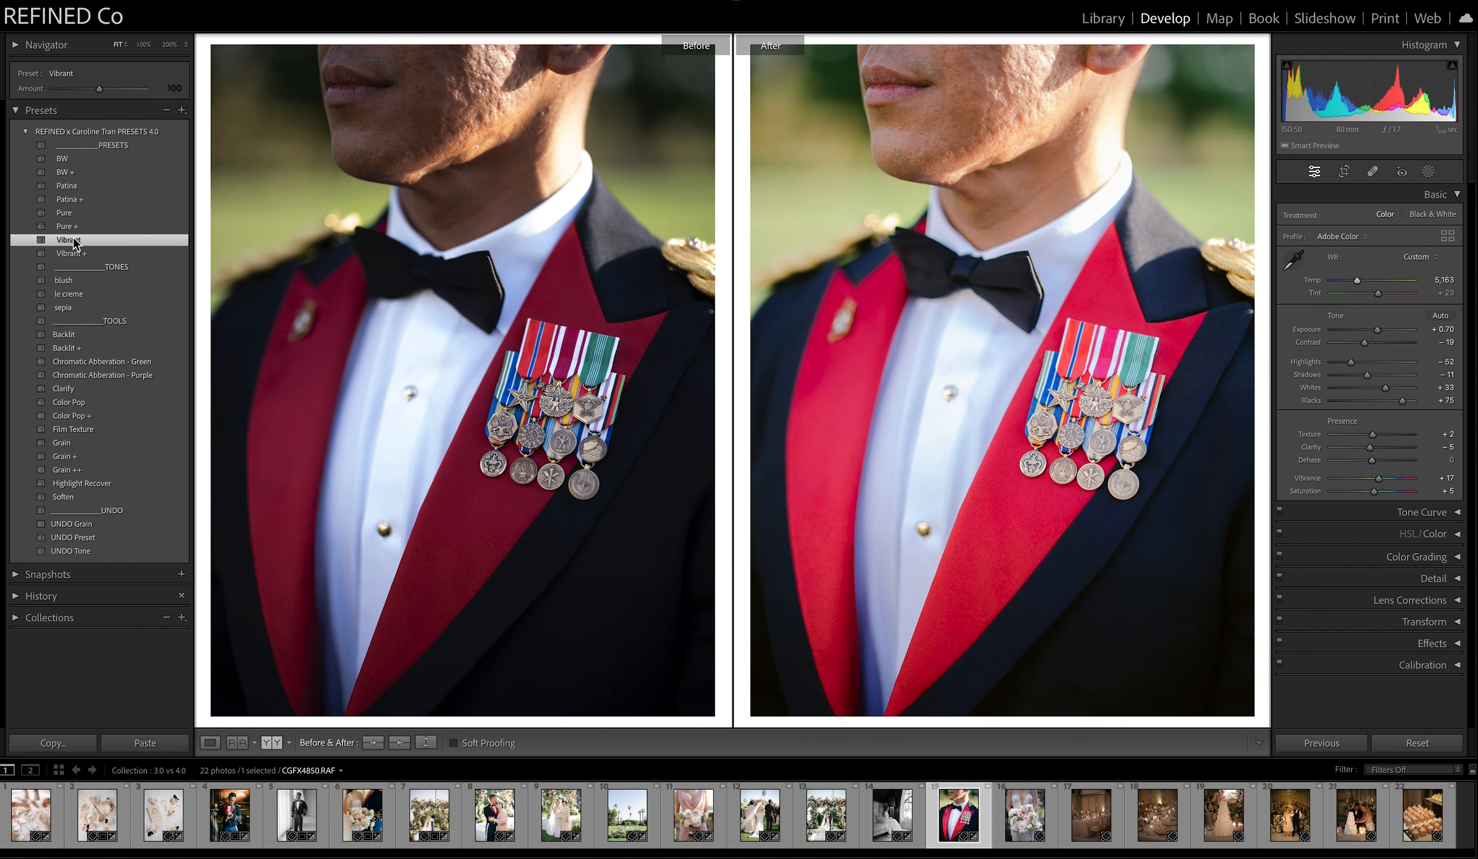
Set the sixteenth photo, the bridal bouquet, to temperature 5,813 and tint +30, and apply Patina with exposure −0.30.
{"action": "left_click", "coordinate": [1033, 823]}
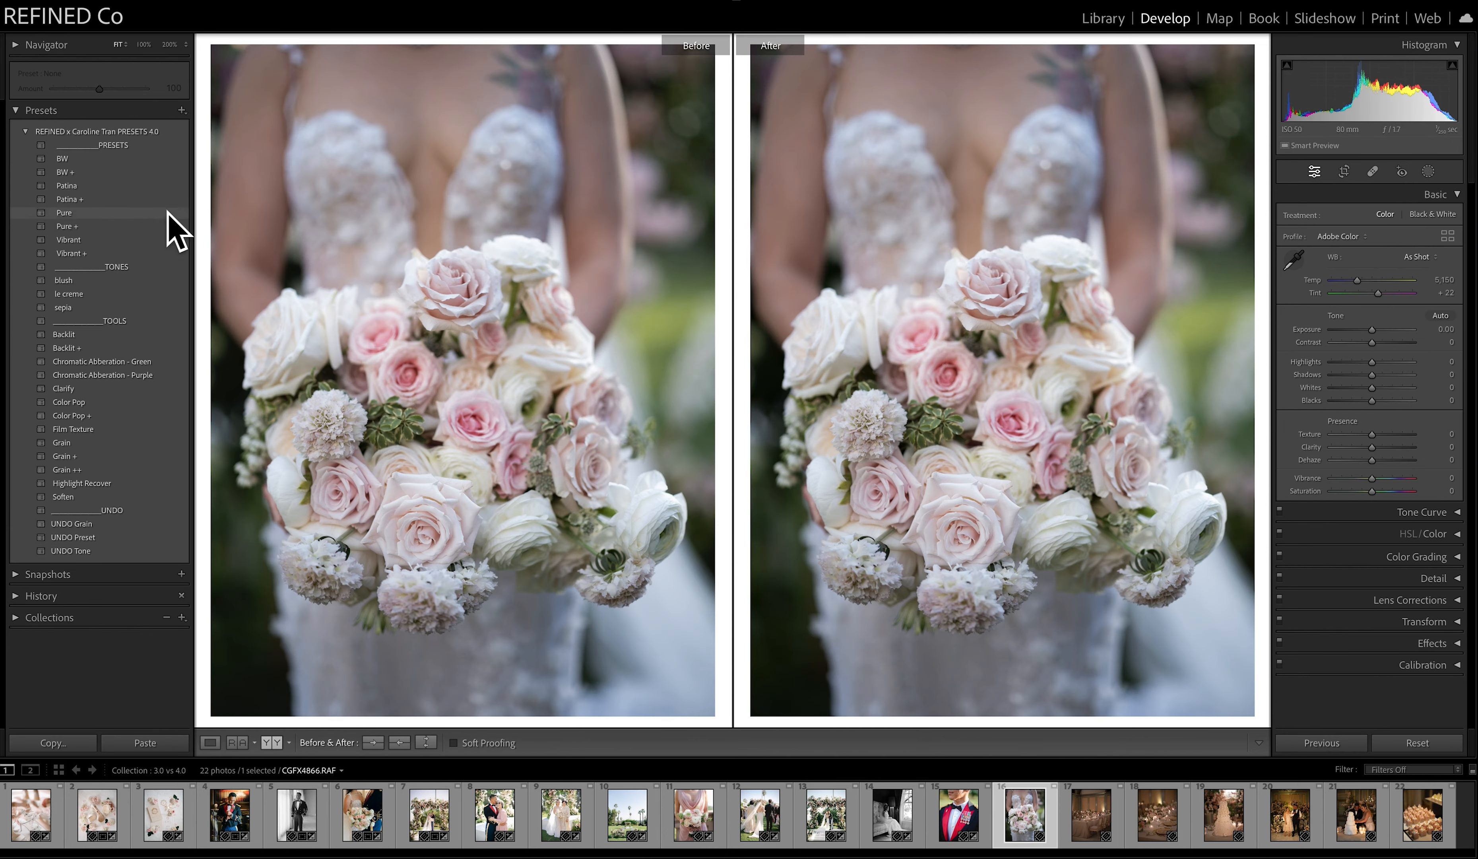
{"action": "left_click_drag", "start_coordinate": [1356, 280], "coordinate": [1384, 298]}
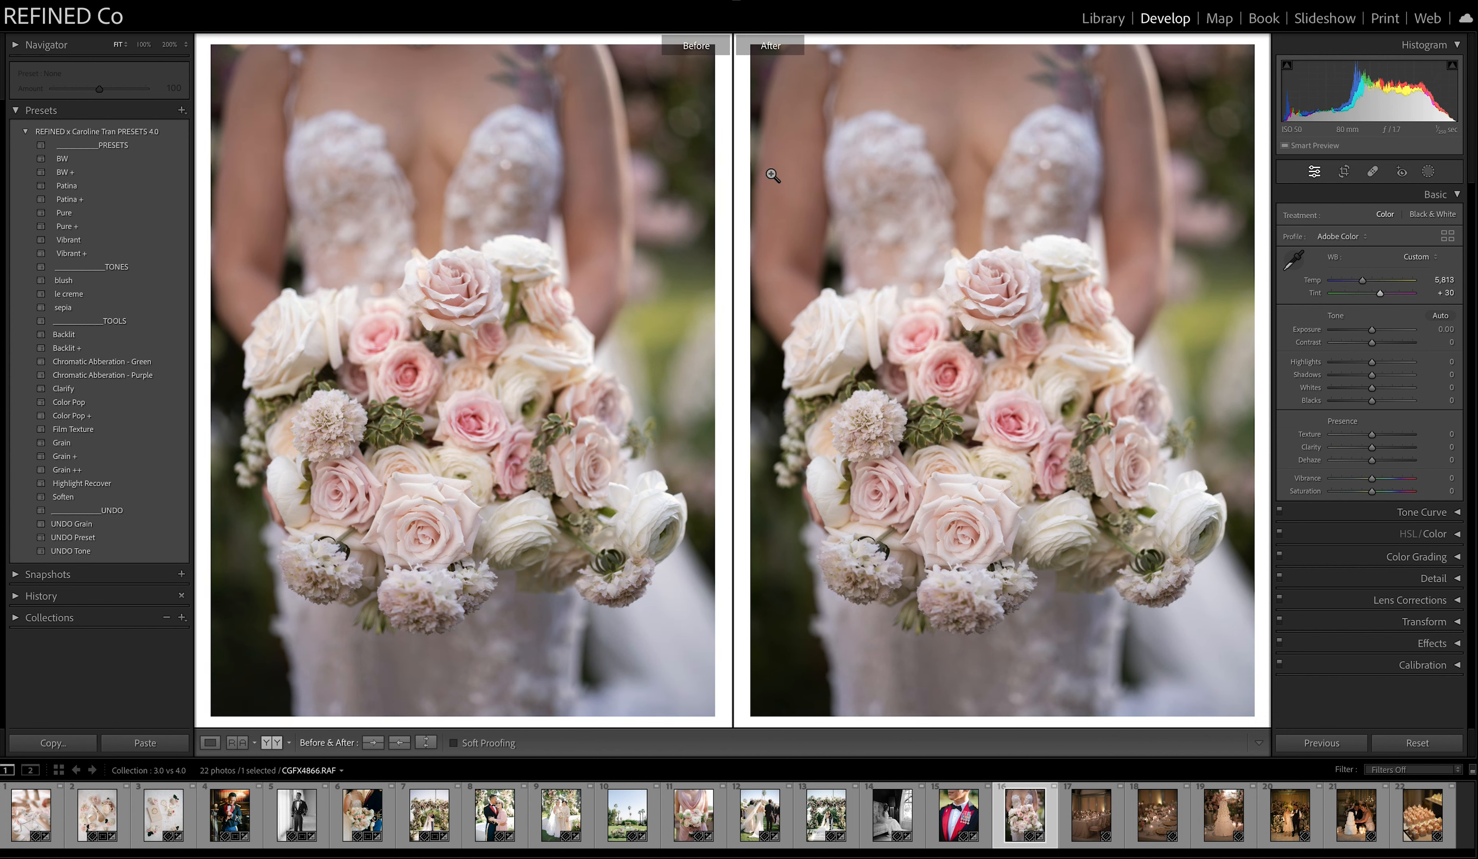
{"action": "left_click", "coordinate": [66, 186]}
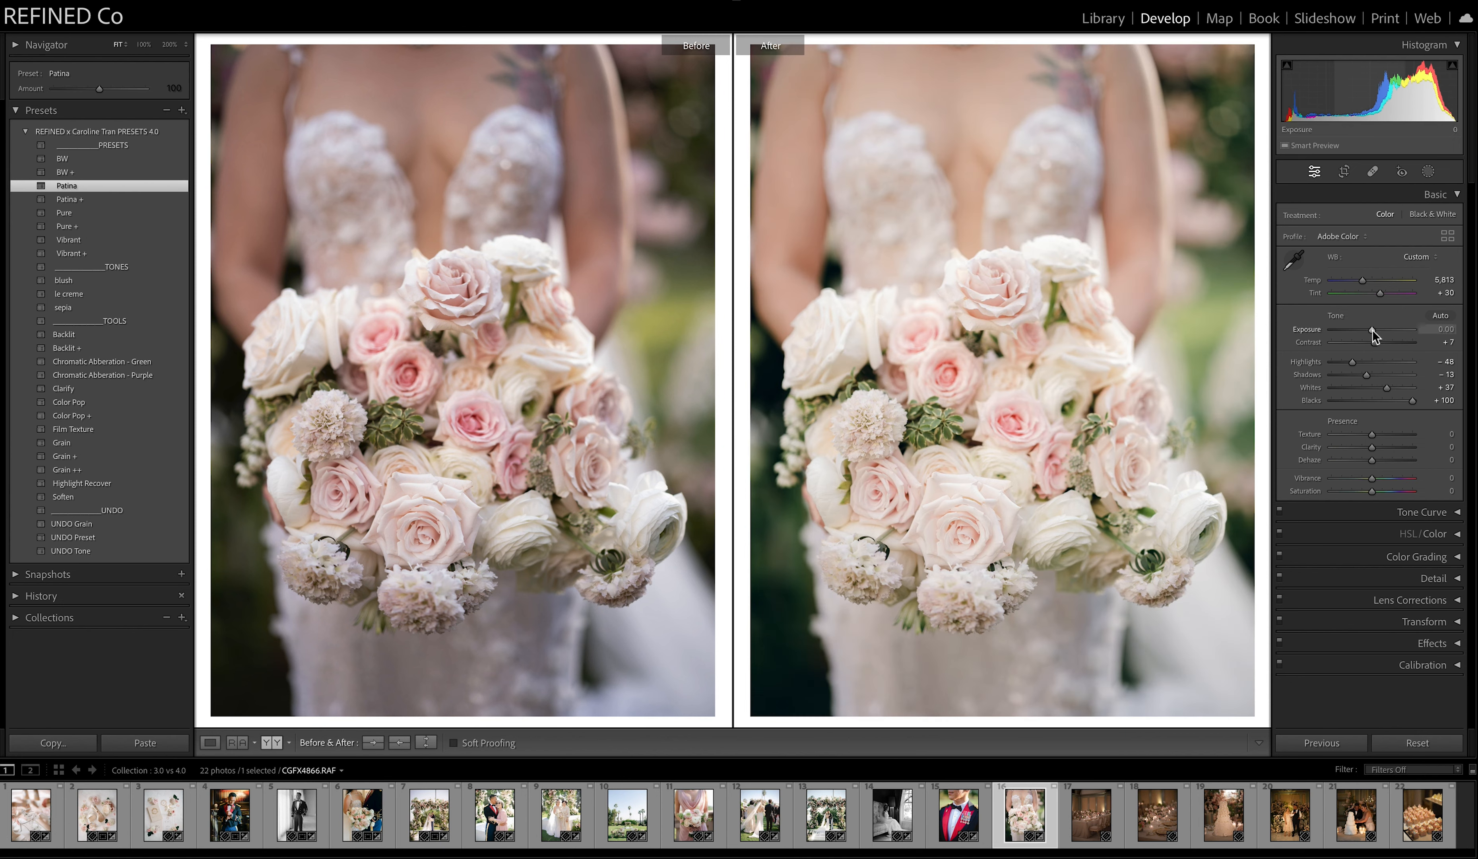
{"action": "left_click_drag", "start_coordinate": [1372, 329], "coordinate": [1369, 329]}
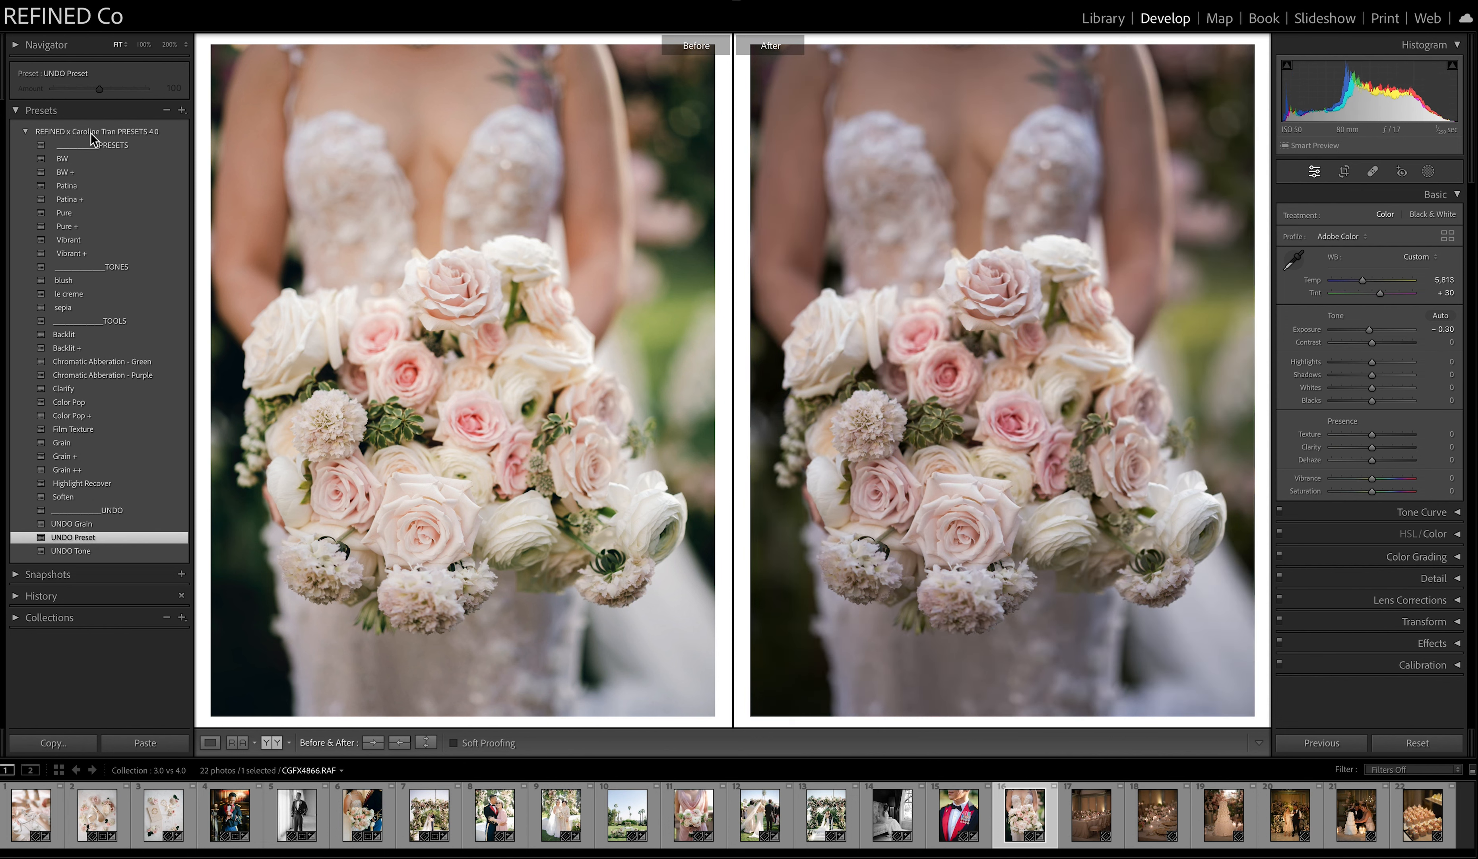
Try Pure and Pure + on the bouquet photo and copy the Pure + settings to the Before version for comparison.
{"action": "left_click", "coordinate": [71, 212]}
{"action": "left_click", "coordinate": [66, 226]}
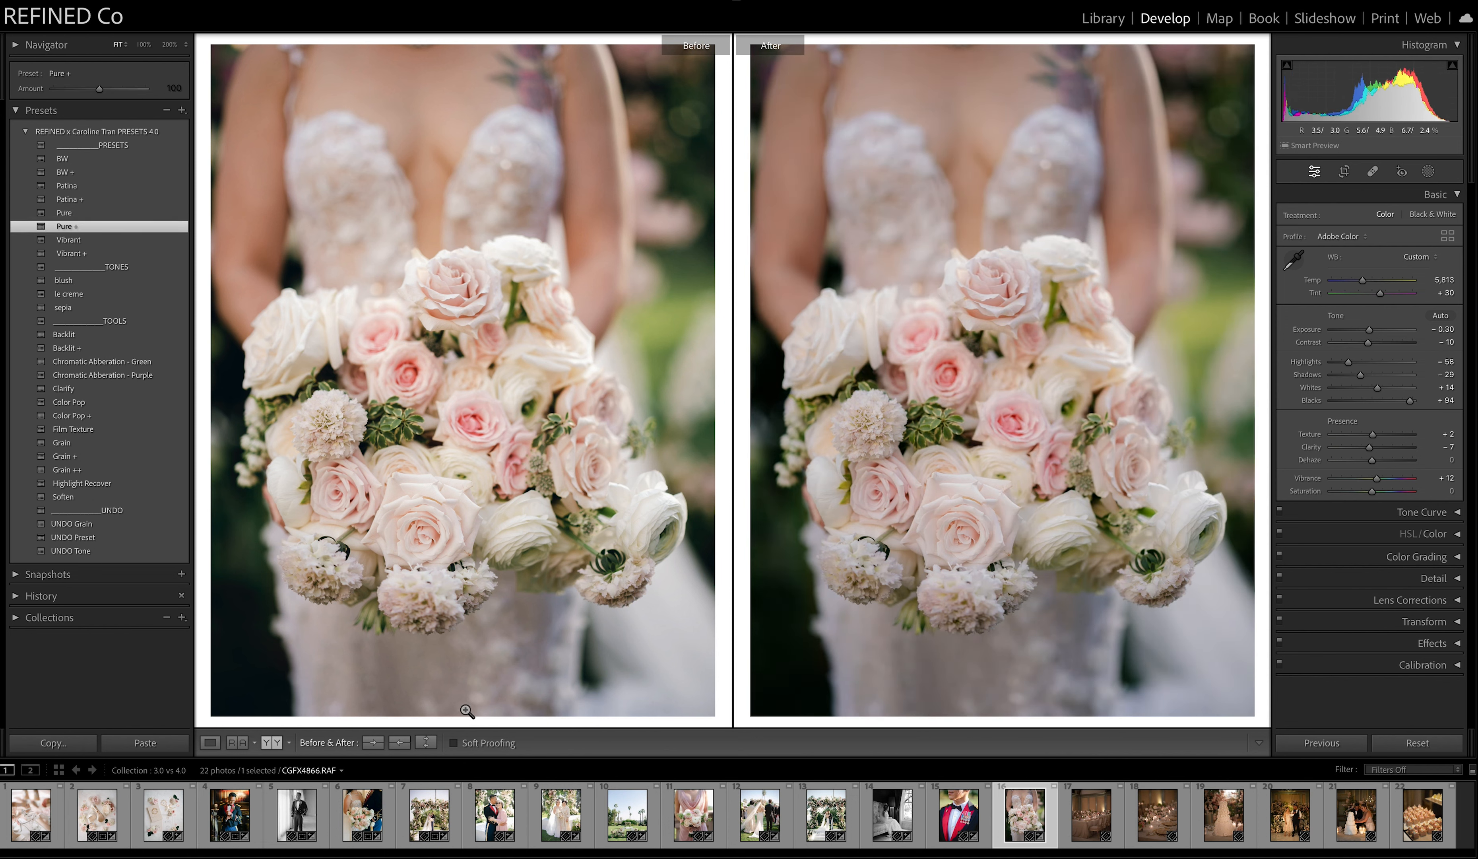
{"action": "left_click", "coordinate": [399, 742]}
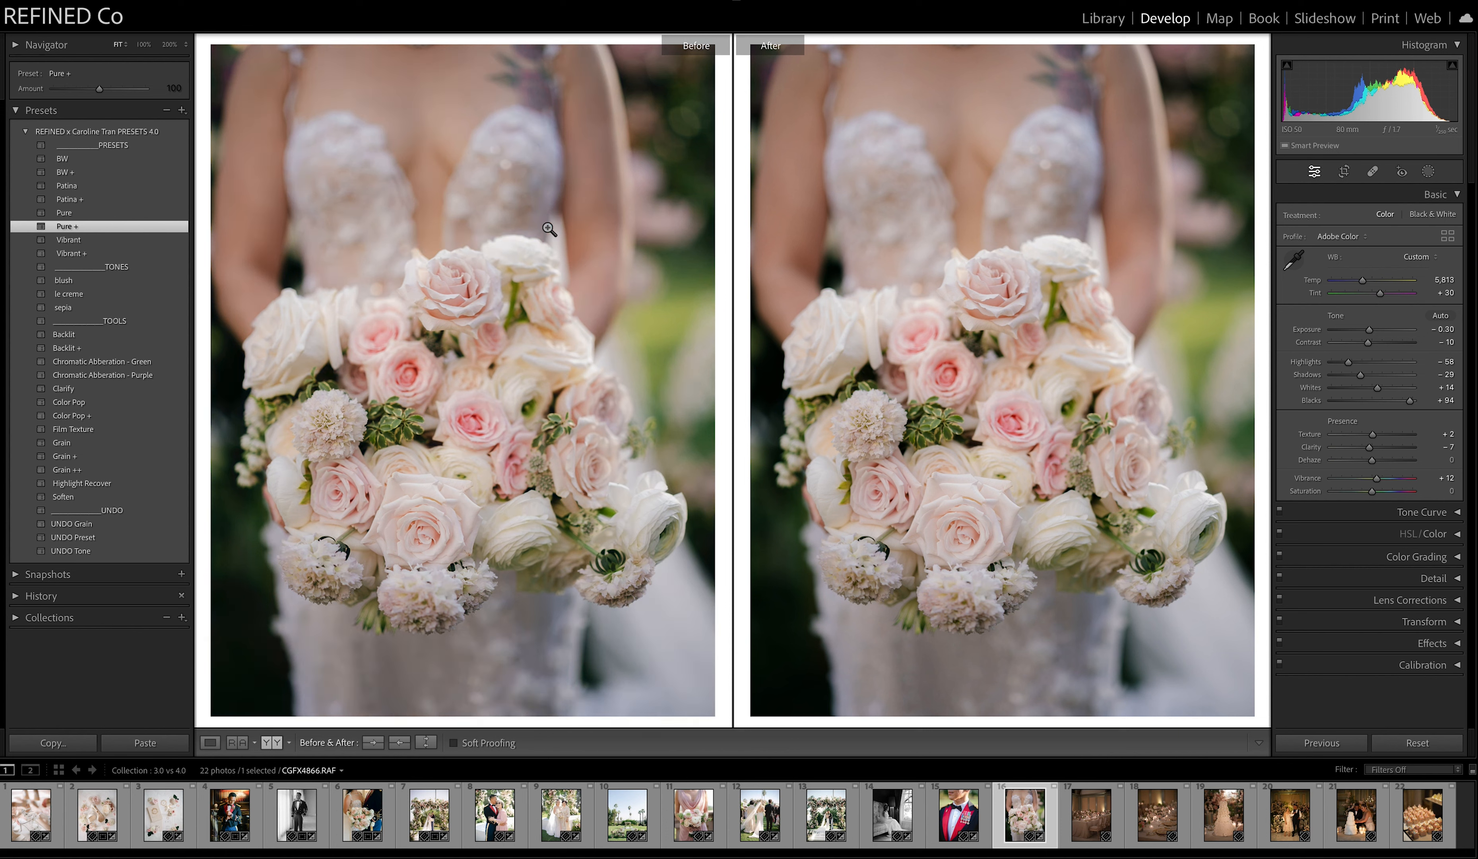
Clear the bouquet photo's preset with UNDO Preset, try Vibrant, and switch to Vibrant +.
{"action": "left_click", "coordinate": [83, 537]}
{"action": "left_click", "coordinate": [75, 242]}
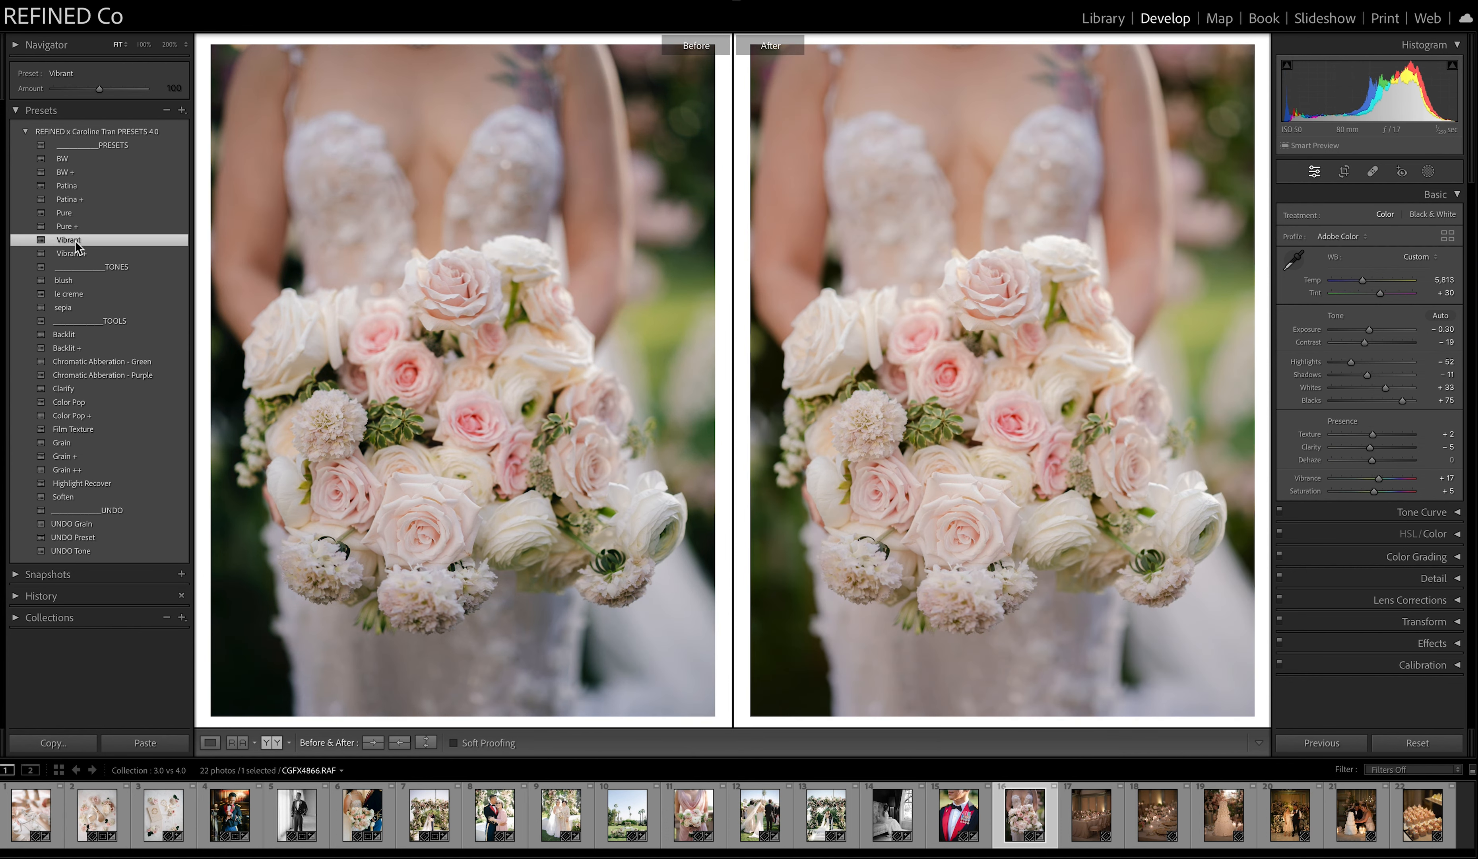
{"action": "left_click", "coordinate": [74, 256]}
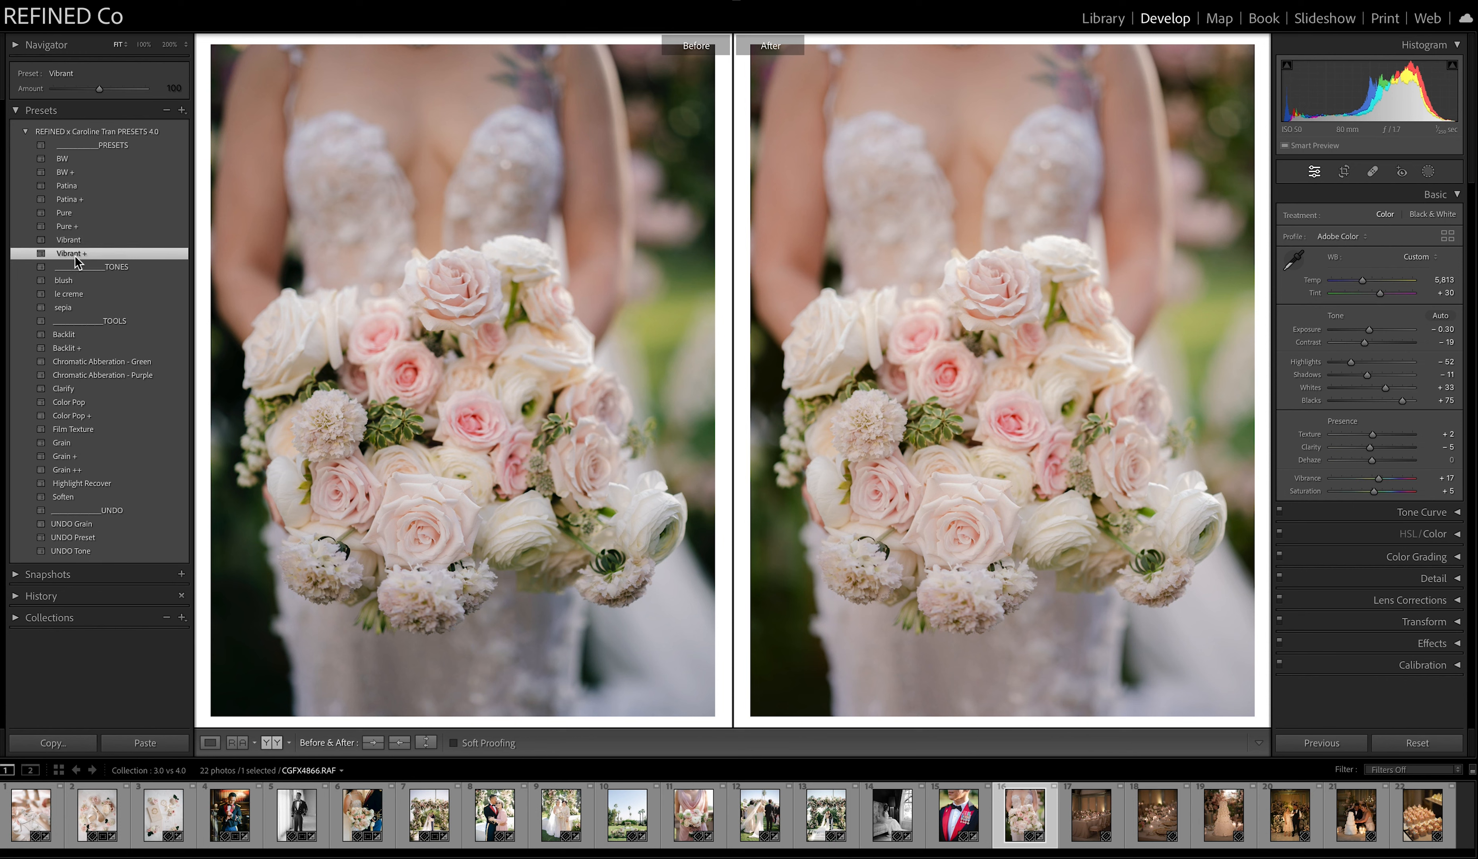
Try the Color Pop and Color Pop + tools on the bouquet photo and undo both.
{"action": "left_click", "coordinate": [74, 404]}
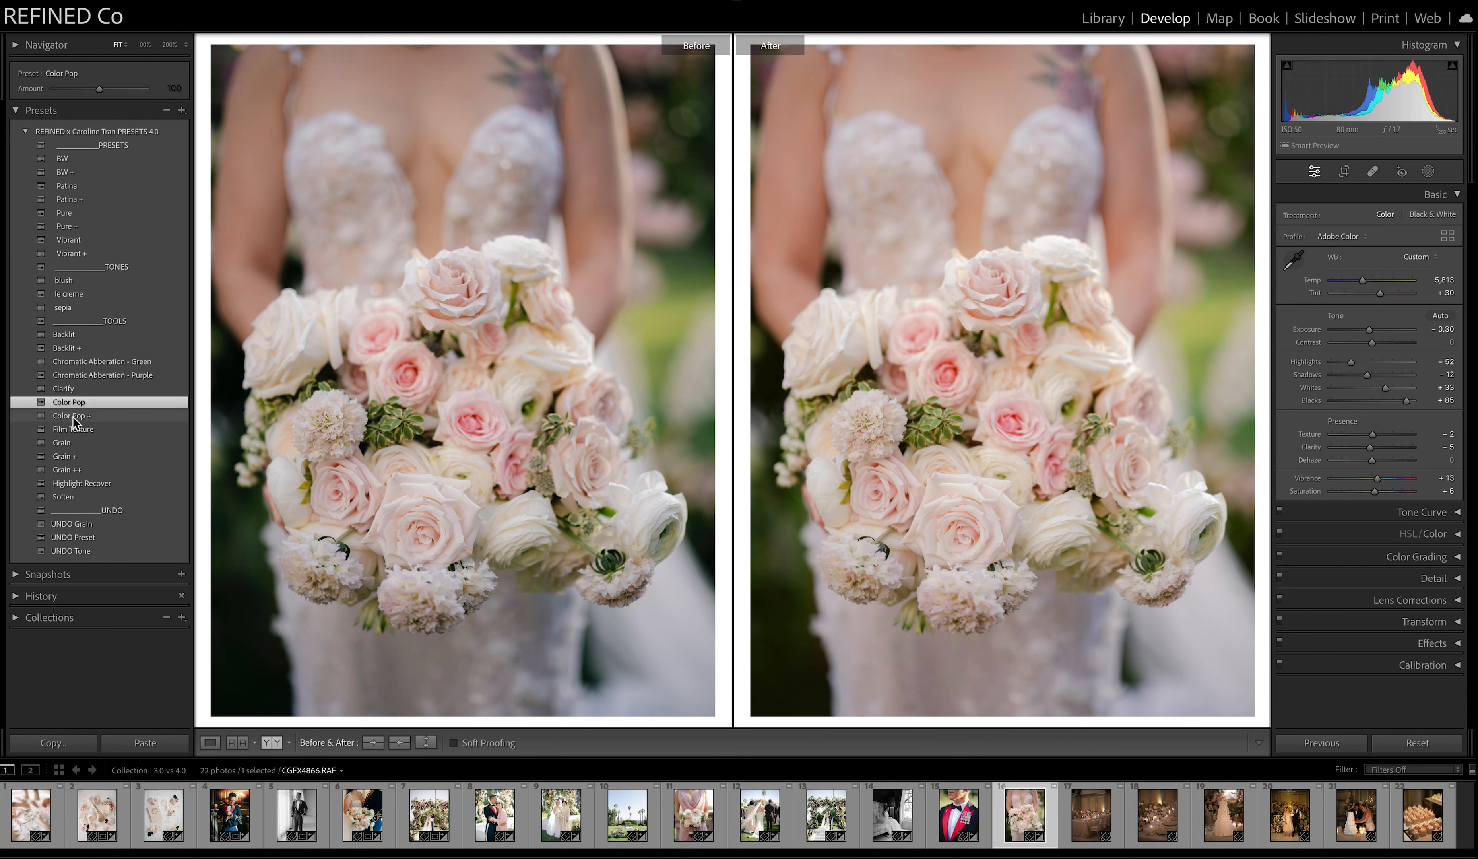
{"action": "left_click", "coordinate": [73, 416]}
{"action": "key", "text": "ctrl+z"}
{"action": "key", "text": "ctrl+z"}
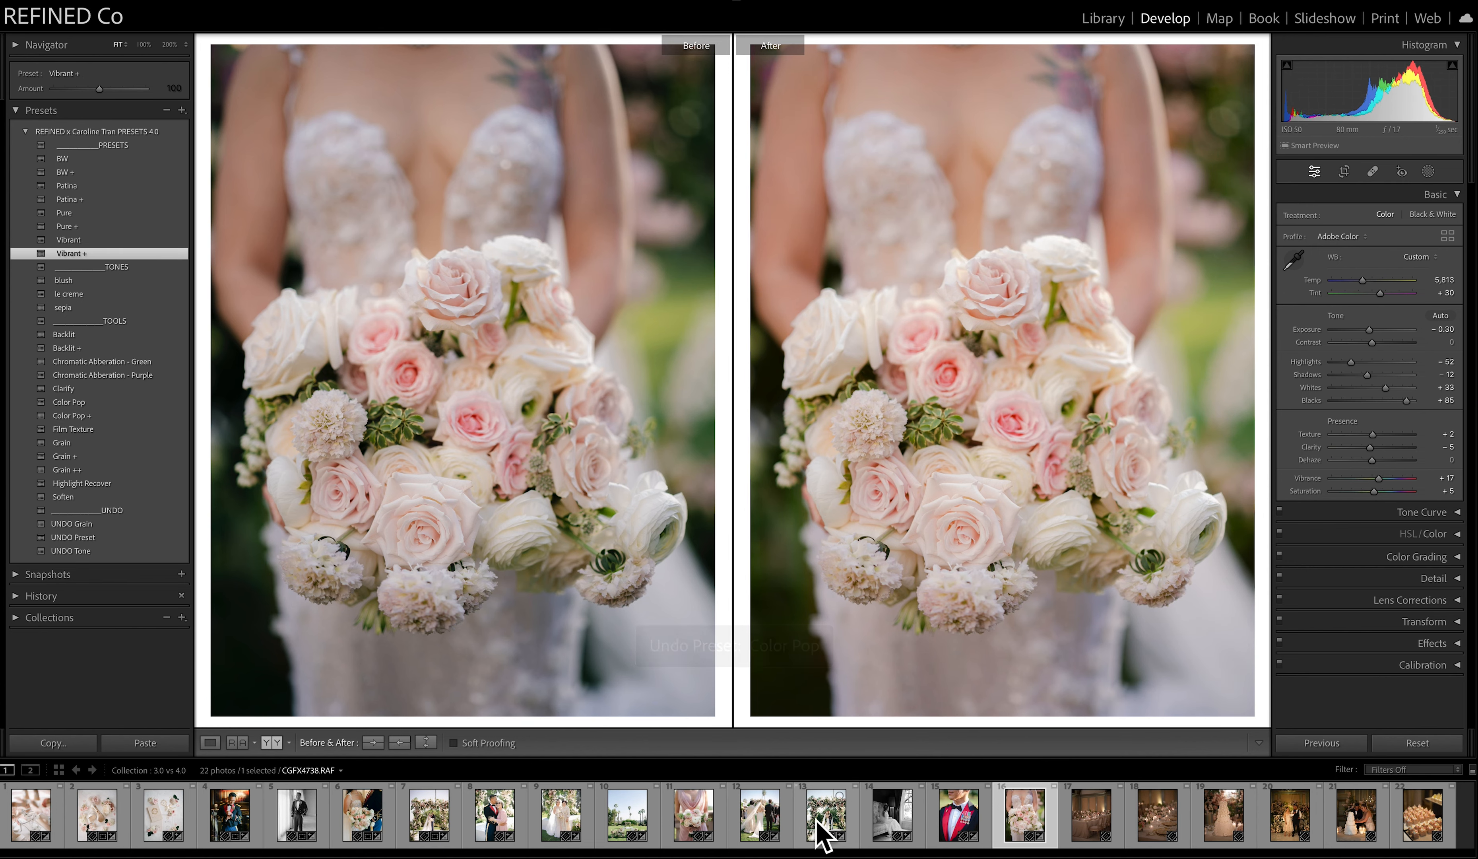
Straighten and crop the seventeenth photo, the reception table with chairs, and restore the side-by-side before and after view.
{"action": "left_click", "coordinate": [1091, 814]}
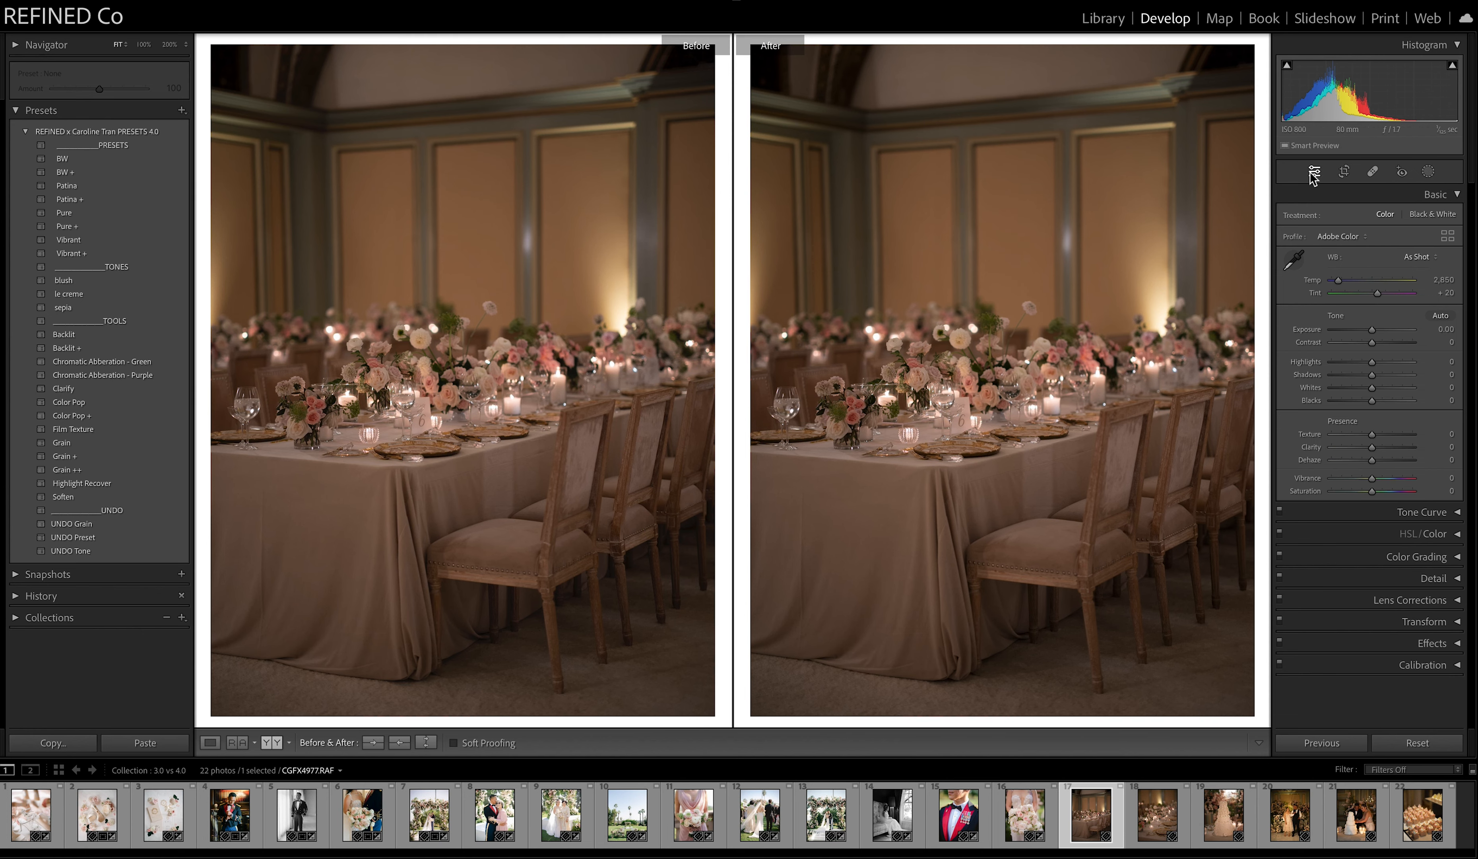
{"action": "left_click", "coordinate": [1344, 172]}
{"action": "left_click_drag", "start_coordinate": [1217, 218], "coordinate": [1218, 230]}
{"action": "key", "text": "Return"}
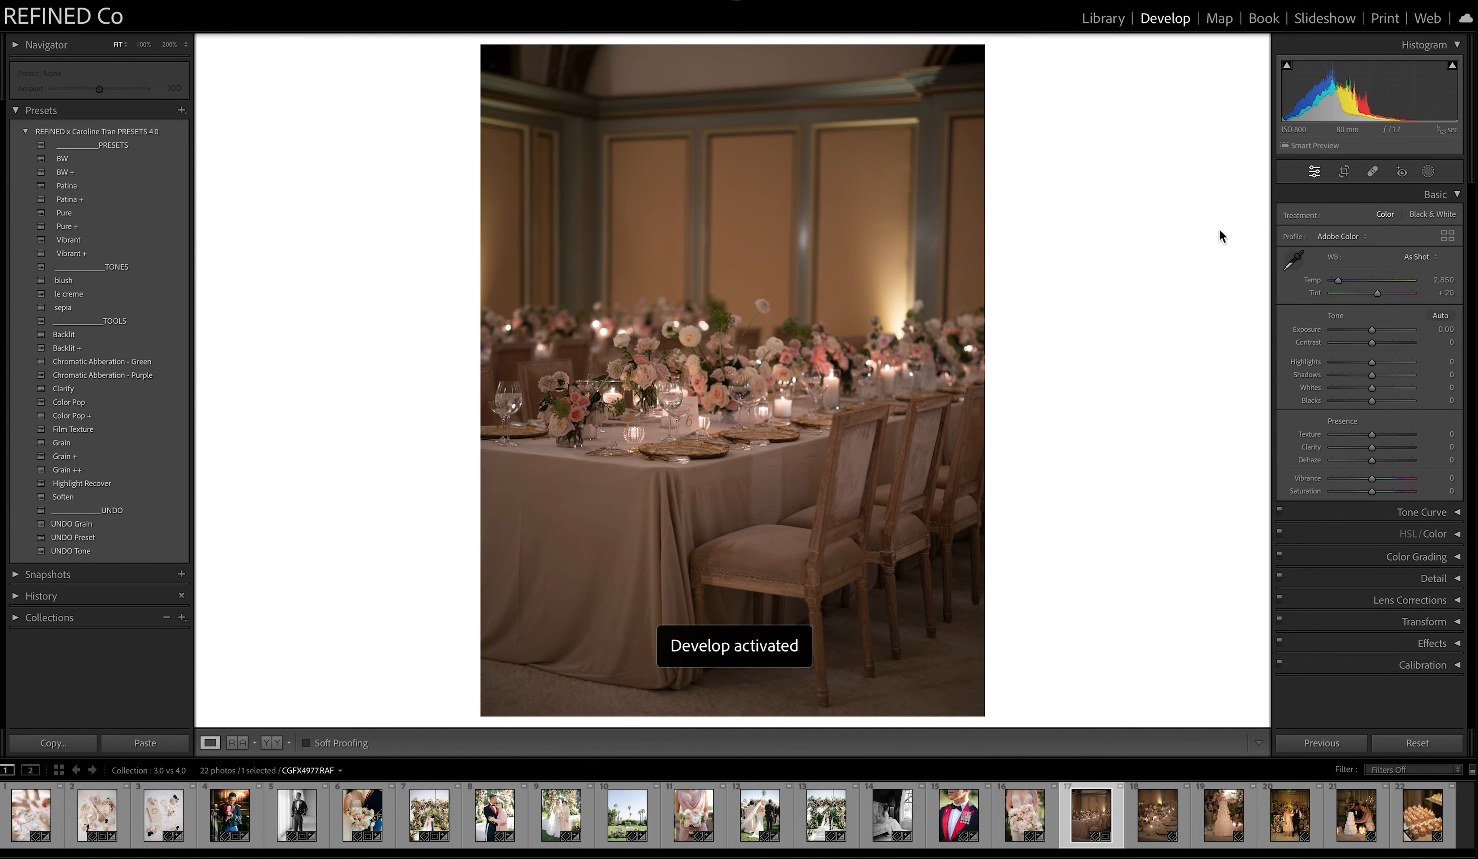
{"action": "left_click", "coordinate": [276, 744]}
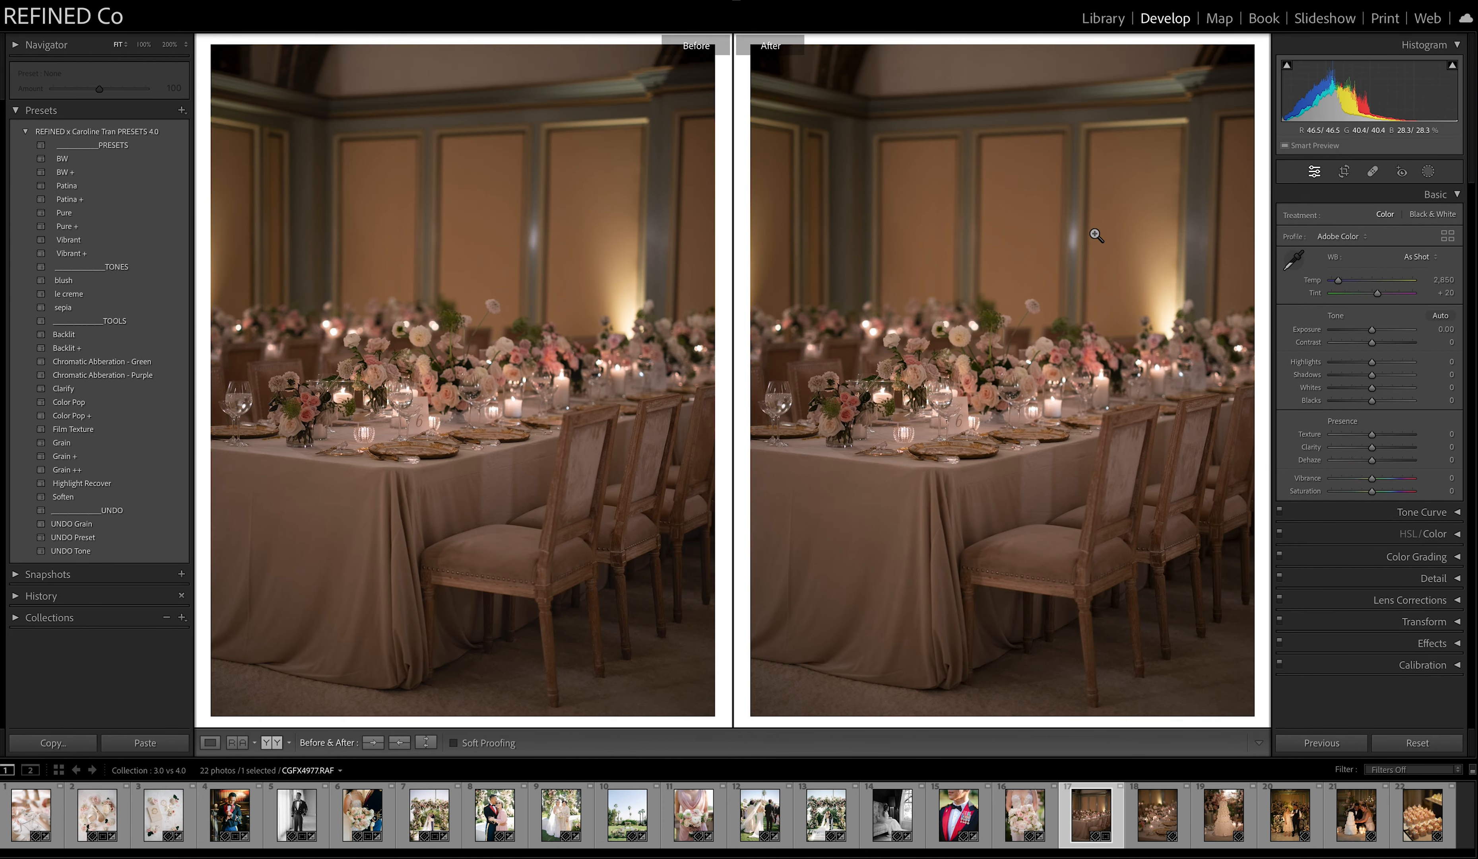
Set the reception table photo's white balance to Auto and adjust its temperature to 2,633.
{"action": "left_click", "coordinate": [1419, 257]}
{"action": "left_click", "coordinate": [1411, 273]}
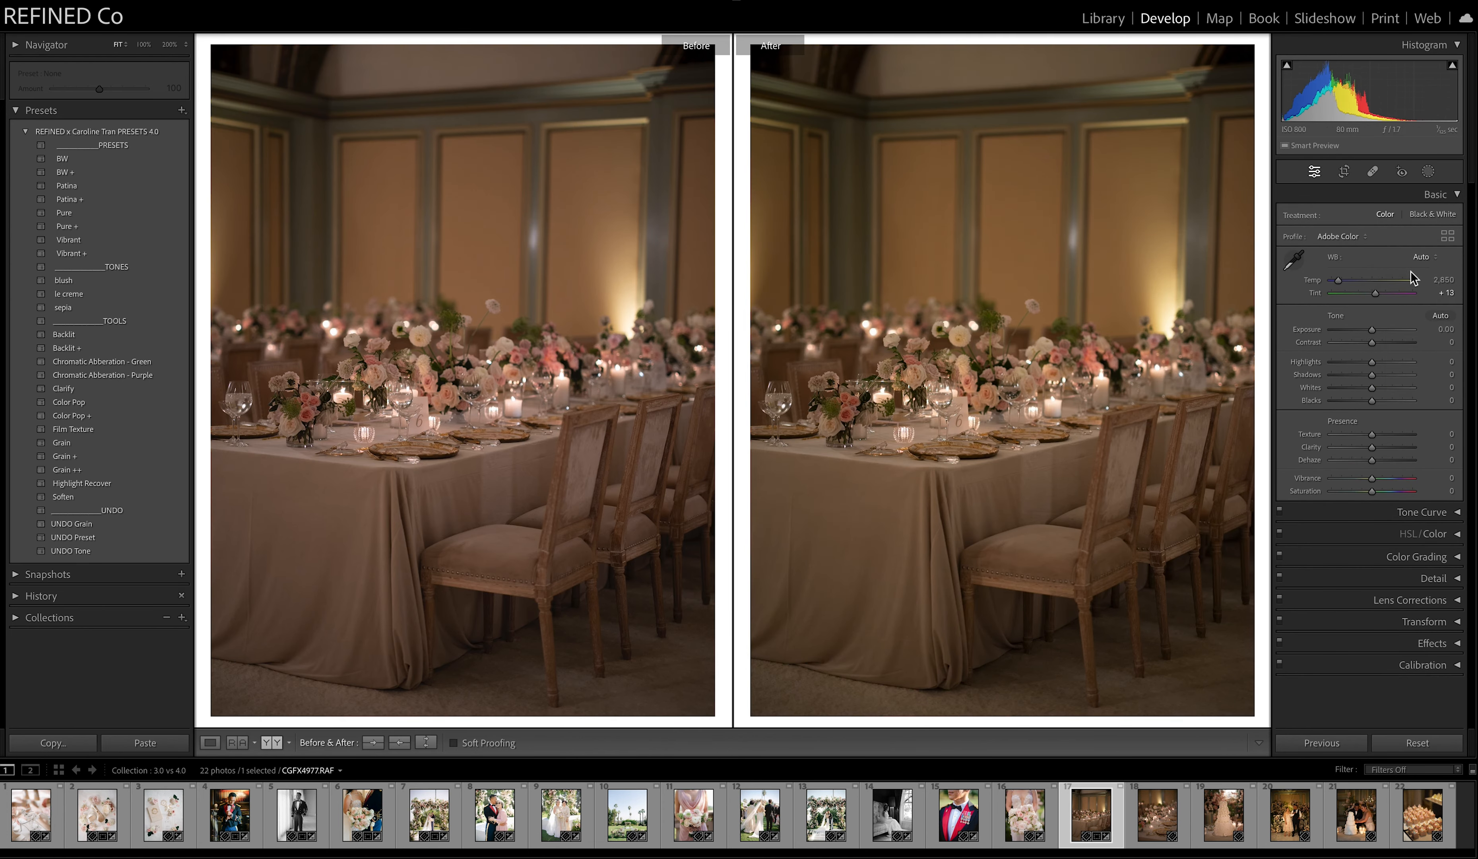
{"action": "left_click_drag", "start_coordinate": [1340, 286], "coordinate": [1340, 287]}
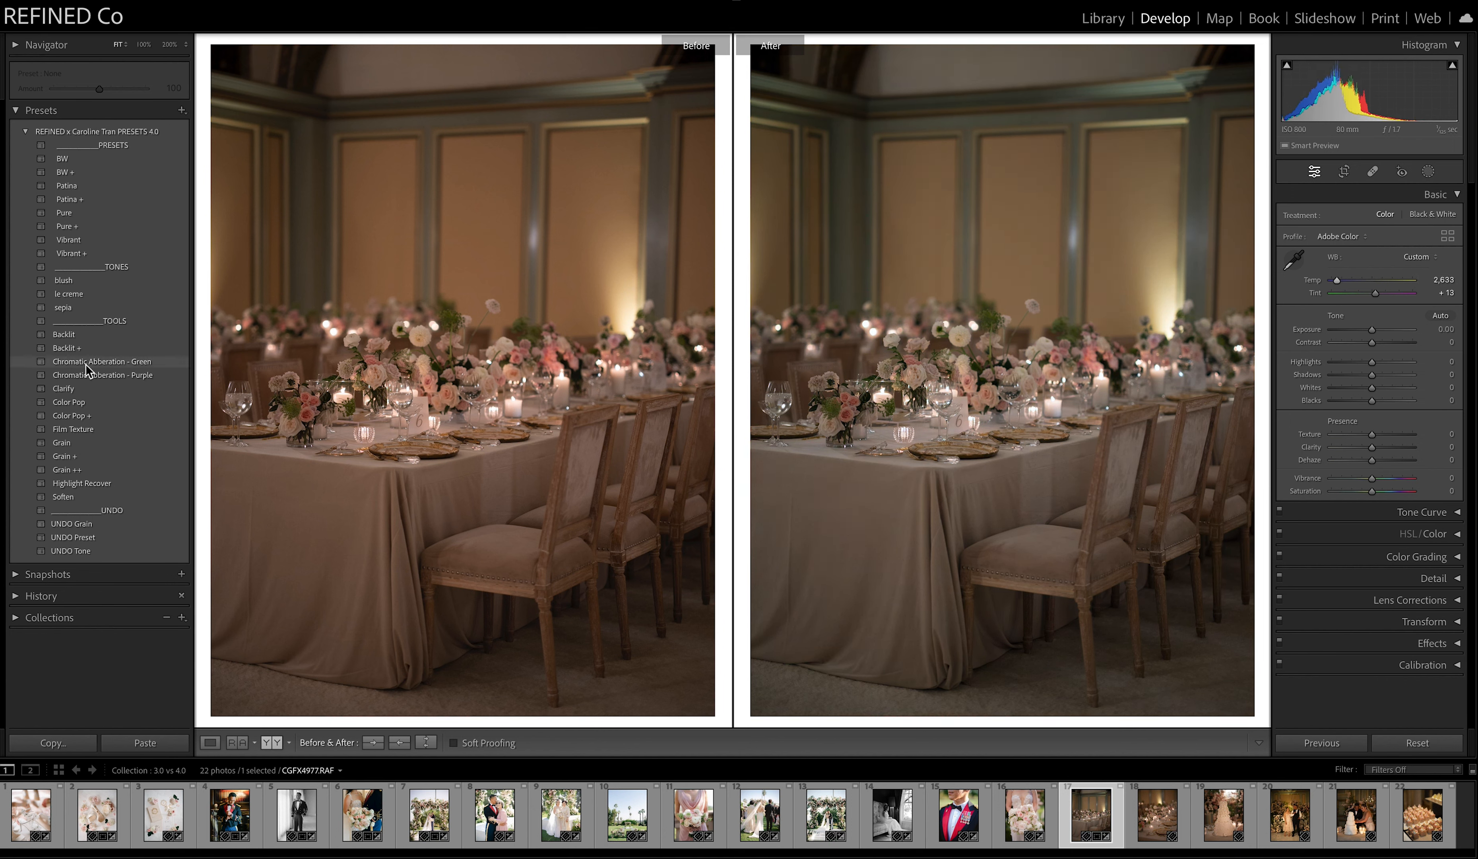
Apply Patina to the reception table photo with tint +24 and temperature 2,710, and copy the result to the Before version.
{"action": "left_click", "coordinate": [67, 186]}
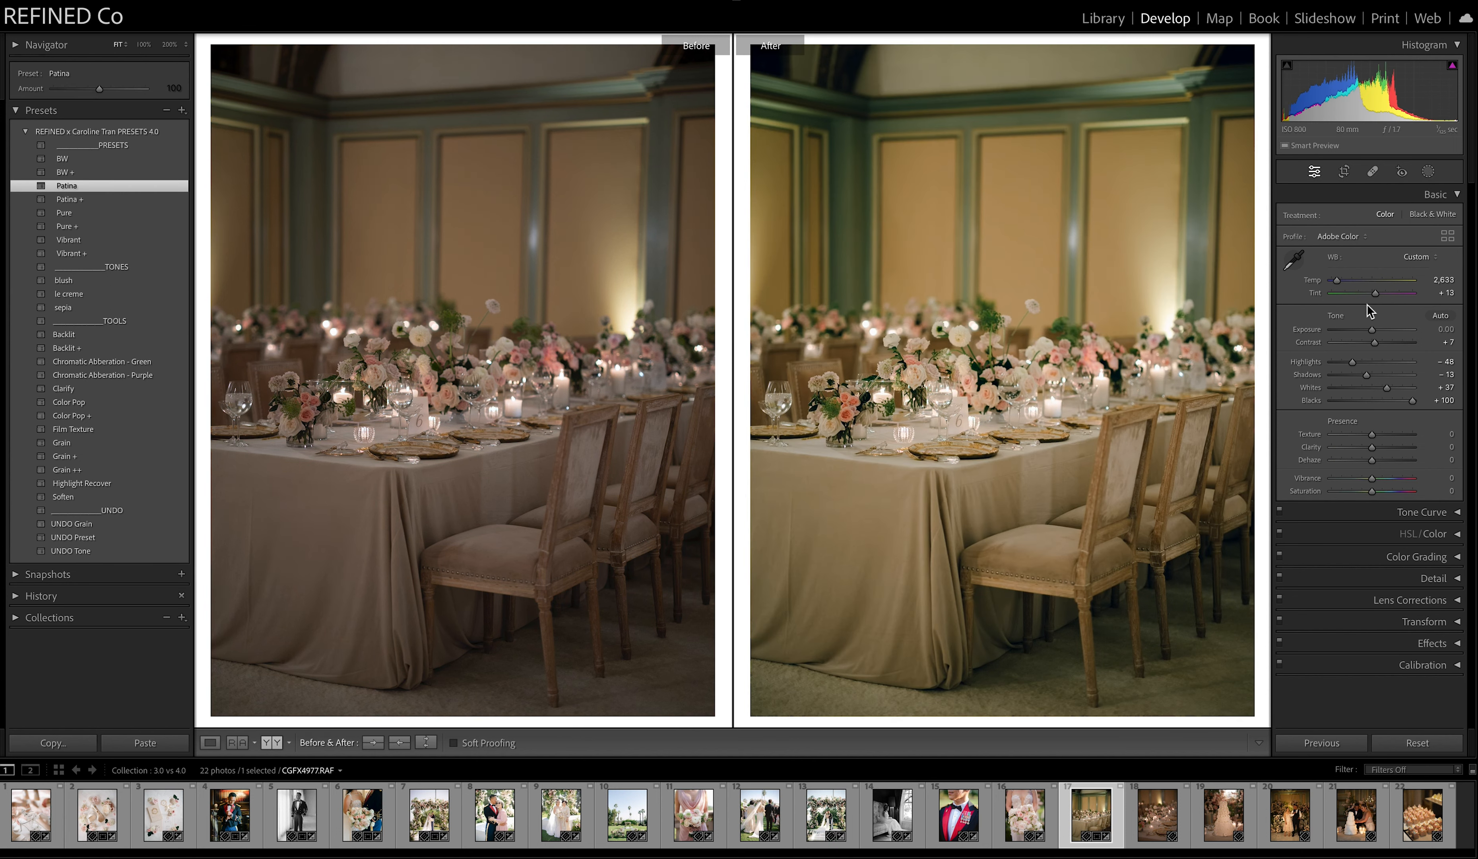
{"action": "left_click_drag", "start_coordinate": [1376, 294], "coordinate": [1379, 294]}
{"action": "left_click", "coordinate": [1381, 295]}
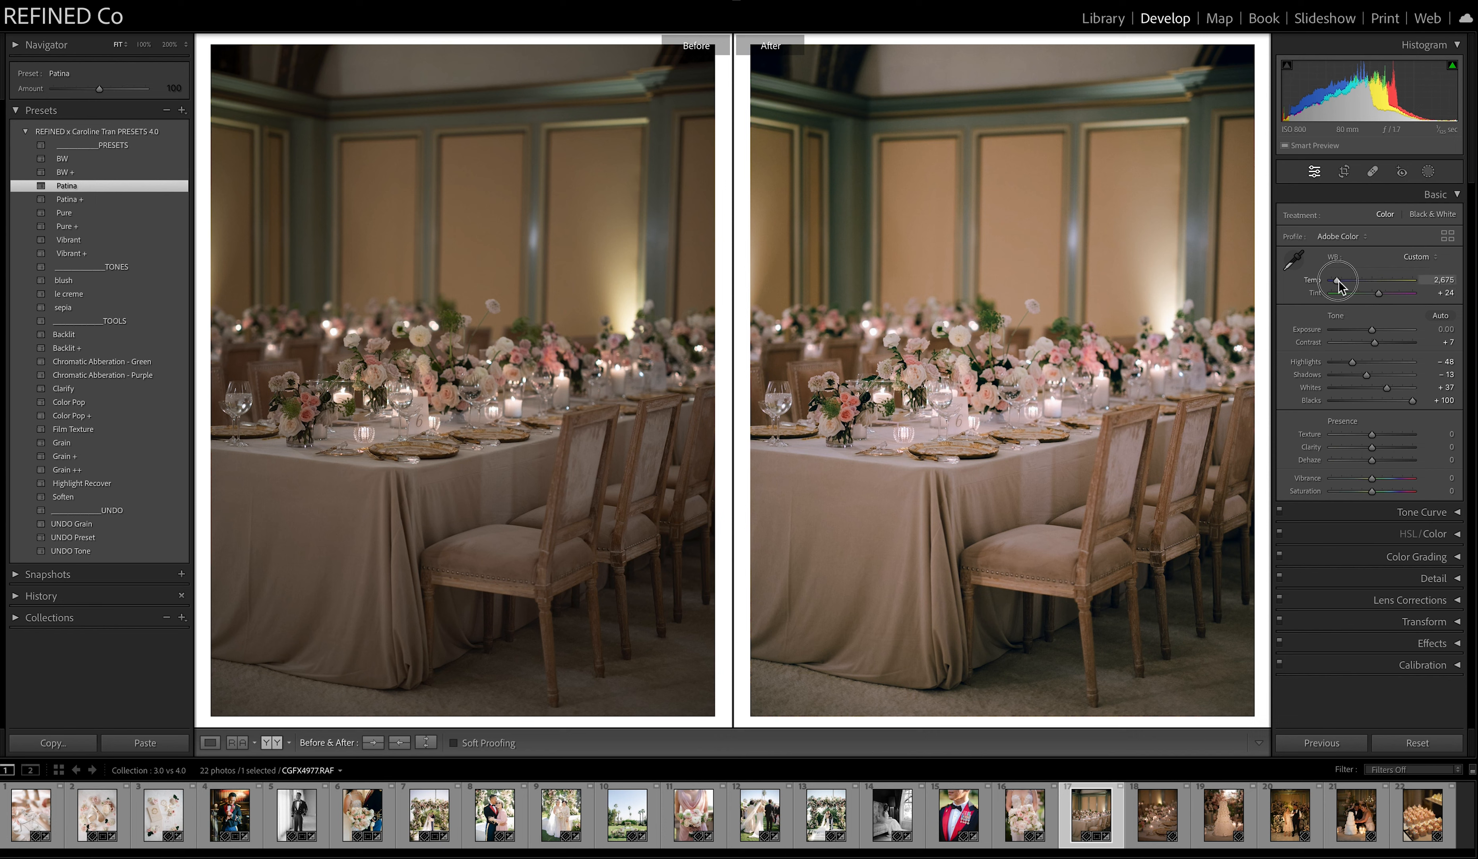
{"action": "left_click_drag", "start_coordinate": [1339, 285], "coordinate": [1341, 280]}
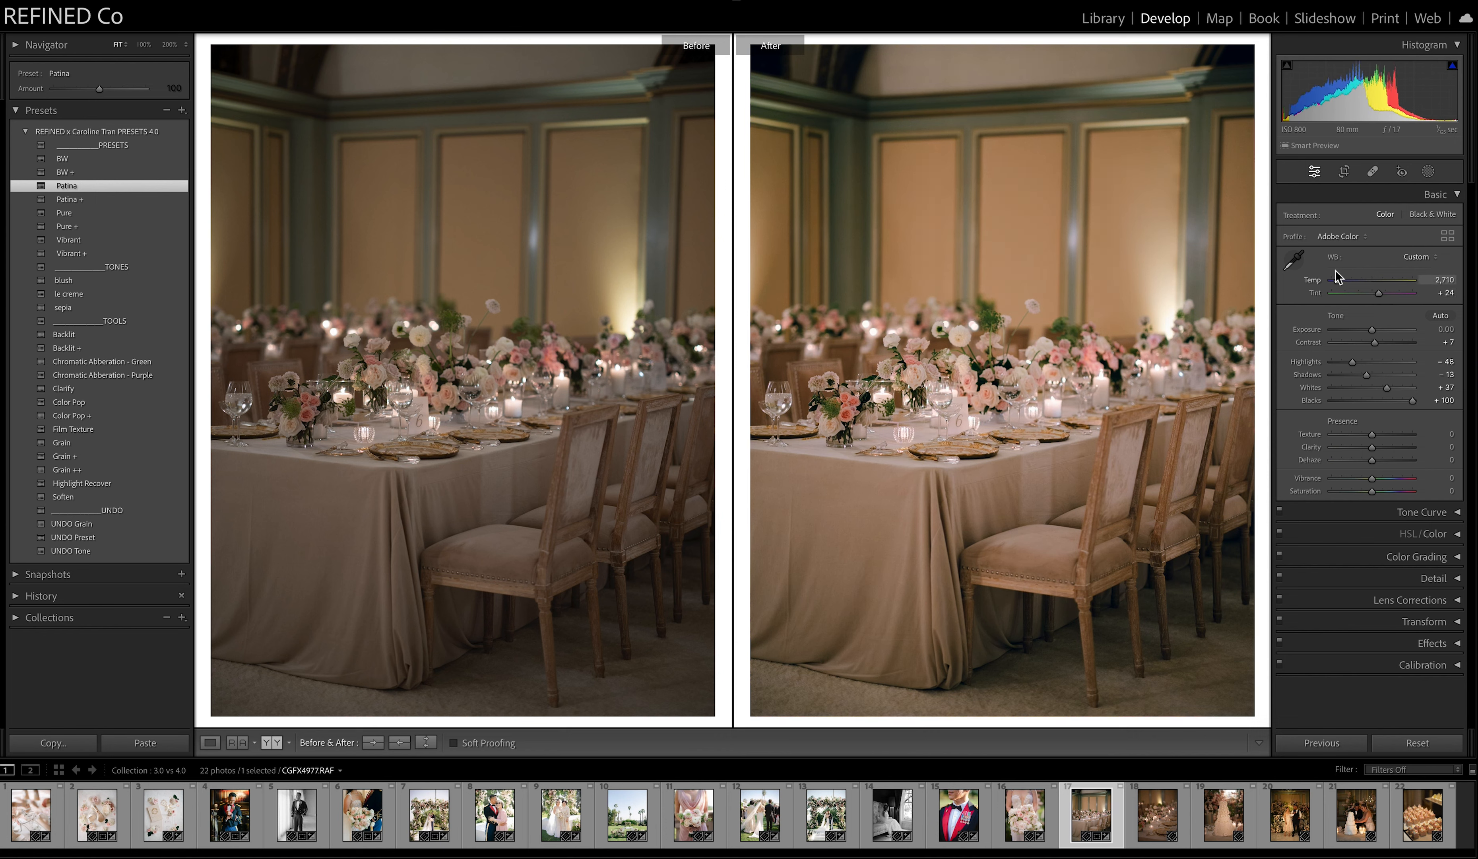
{"action": "left_click", "coordinate": [399, 742]}
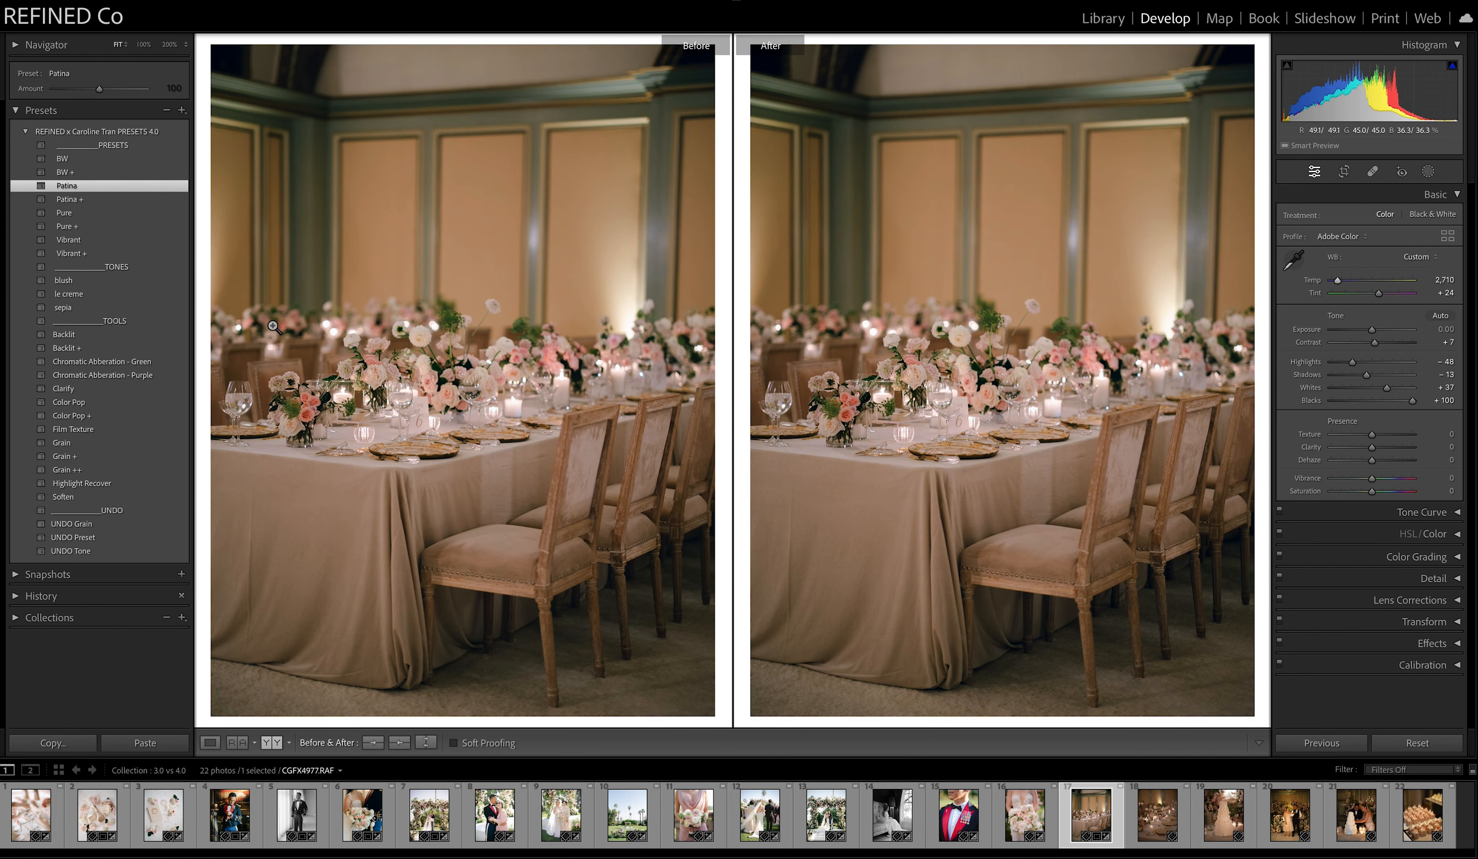
Clear Patina from the reception table photo with UNDO Preset, try Pure, and switch to Pure +.
{"action": "left_click", "coordinate": [99, 538]}
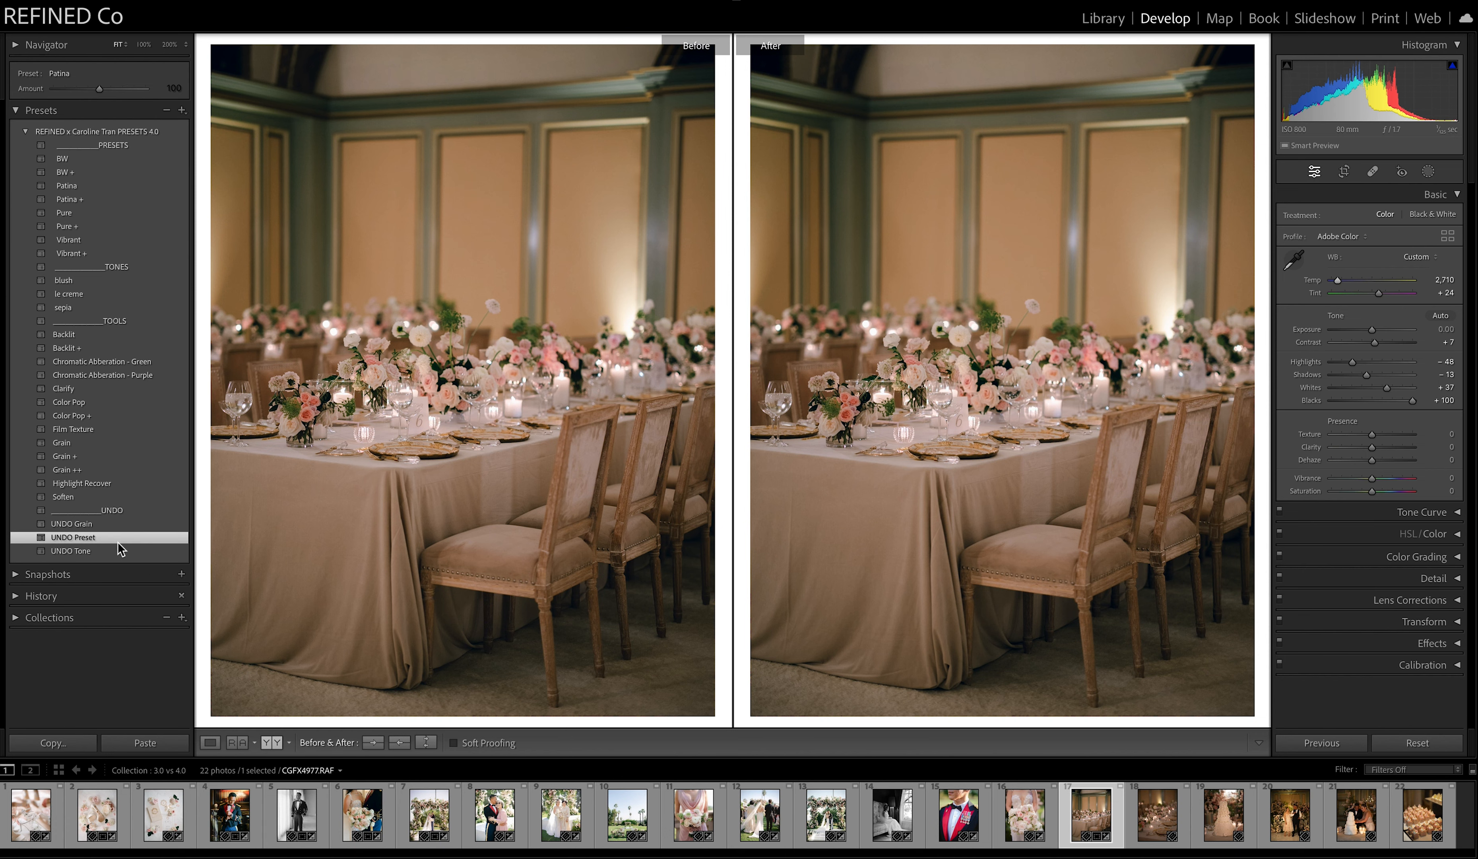
{"action": "left_click", "coordinate": [72, 216]}
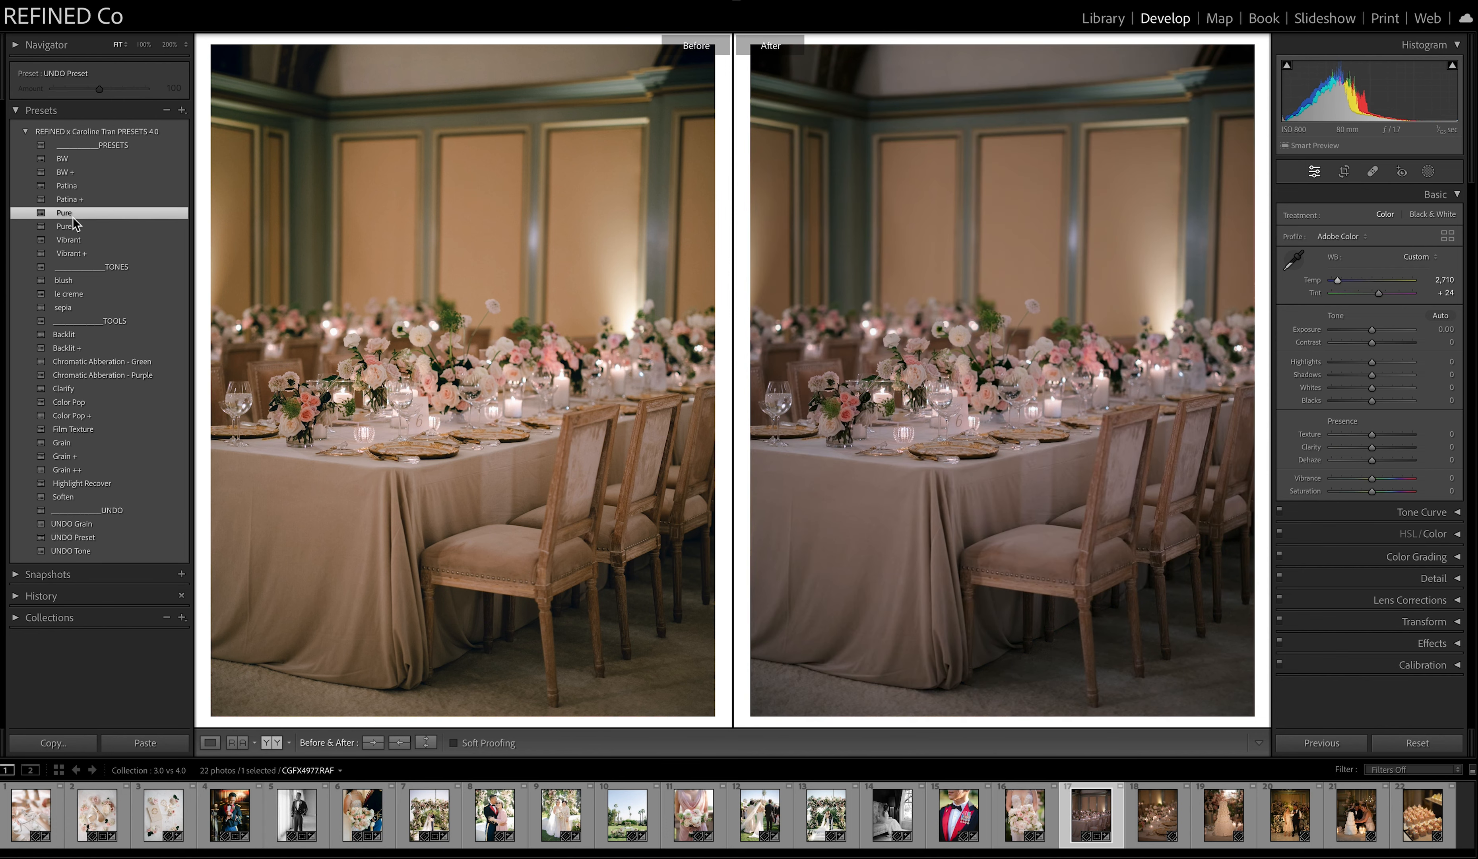
{"action": "left_click", "coordinate": [74, 226]}
Adjust the reception table photo to exposure +0.45, temperature 2,734 and tint +23.
{"action": "left_click_drag", "start_coordinate": [1371, 329], "coordinate": [1373, 329]}
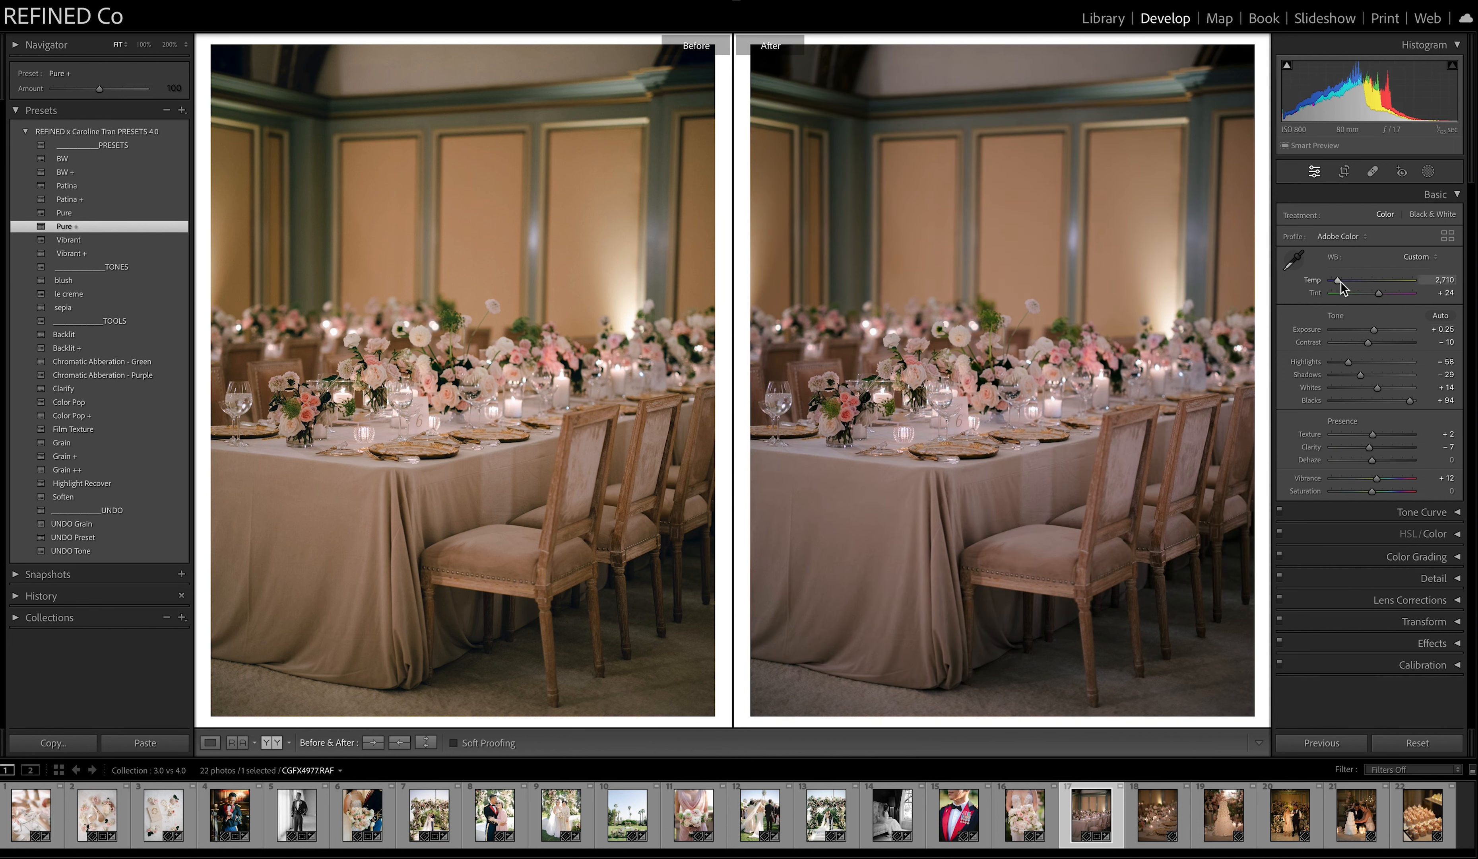
{"action": "left_click_drag", "start_coordinate": [1341, 287], "coordinate": [1380, 298]}
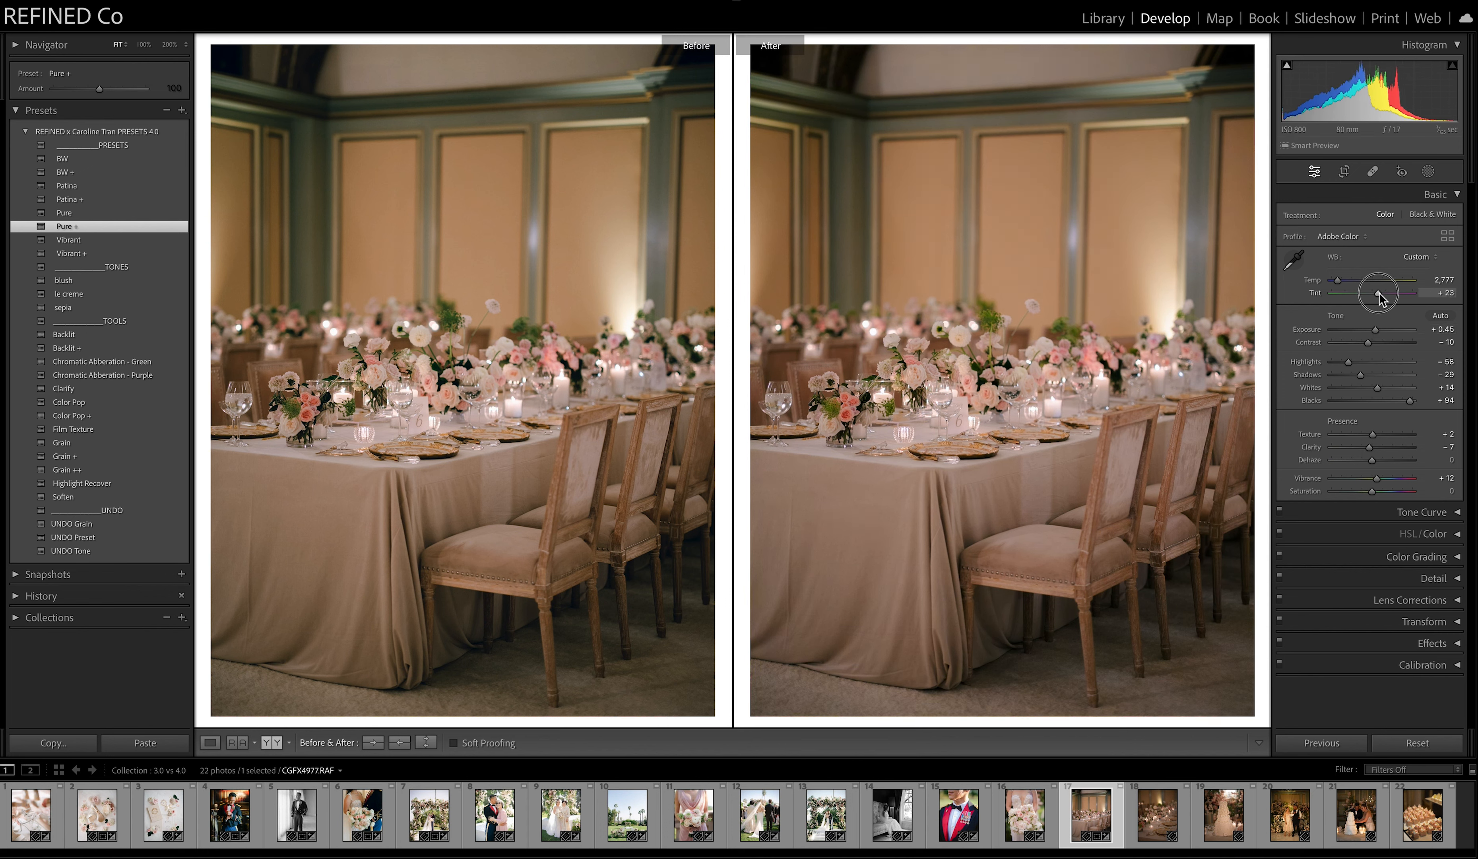
{"action": "left_click_drag", "start_coordinate": [1340, 287], "coordinate": [1340, 287]}
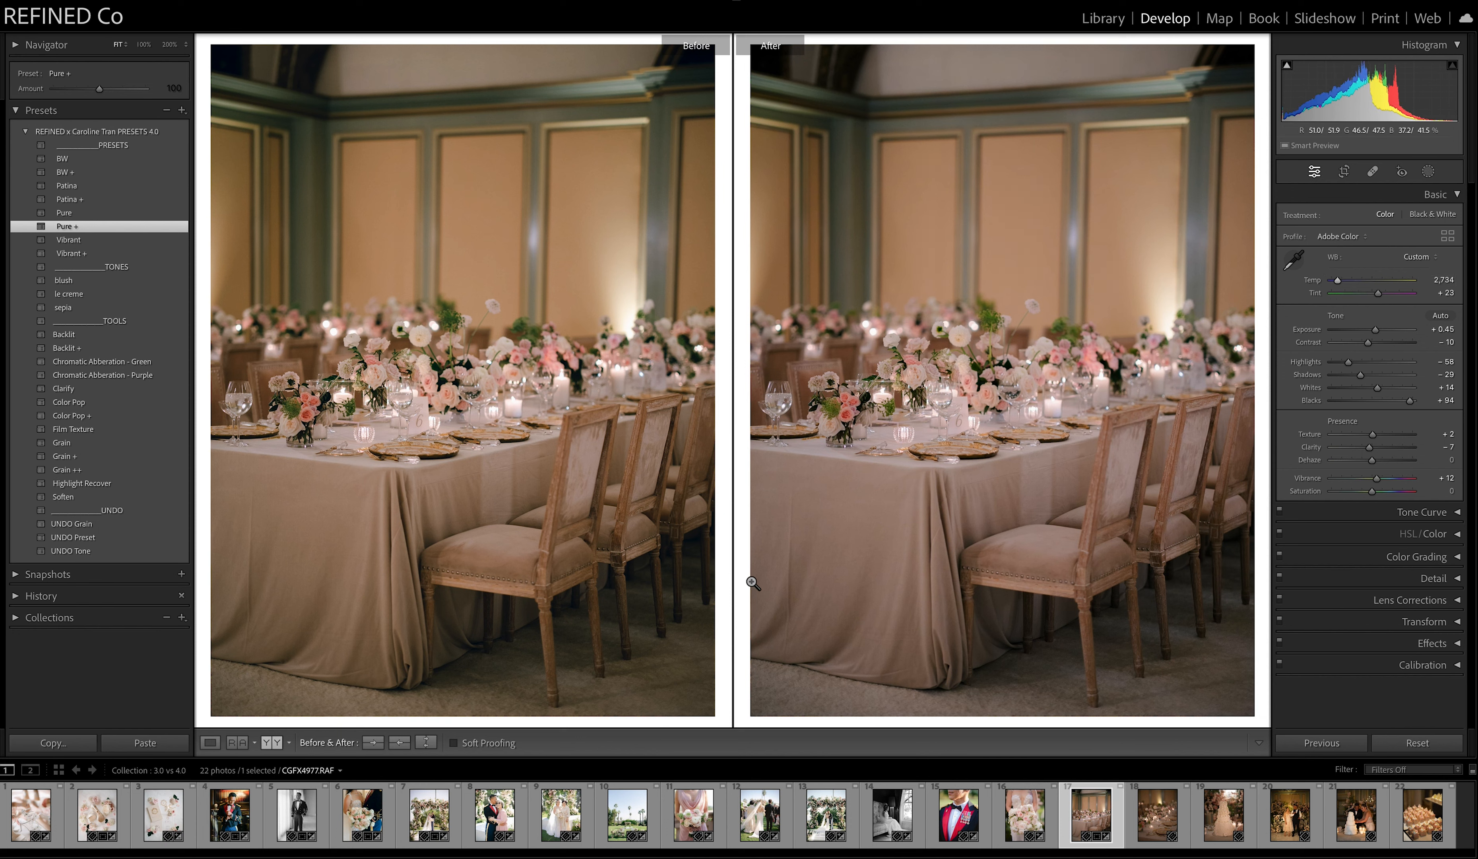
Open the eighteenth photo, the candlelit place setting, and try Auto white balance before undoing it.
{"action": "left_click", "coordinate": [1156, 813]}
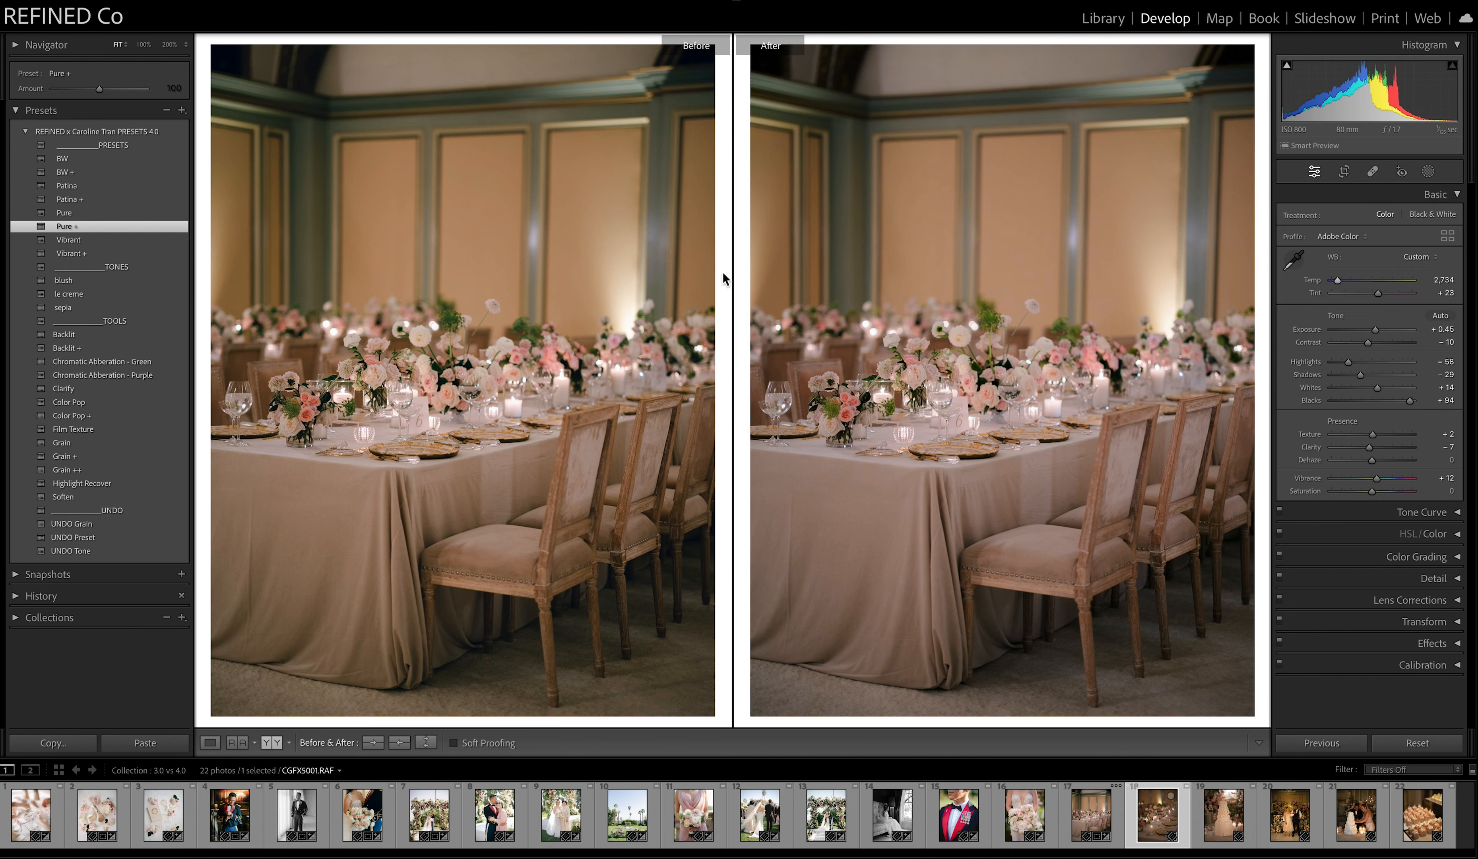
{"action": "left_click", "coordinate": [1420, 256]}
{"action": "left_click", "coordinate": [1419, 269]}
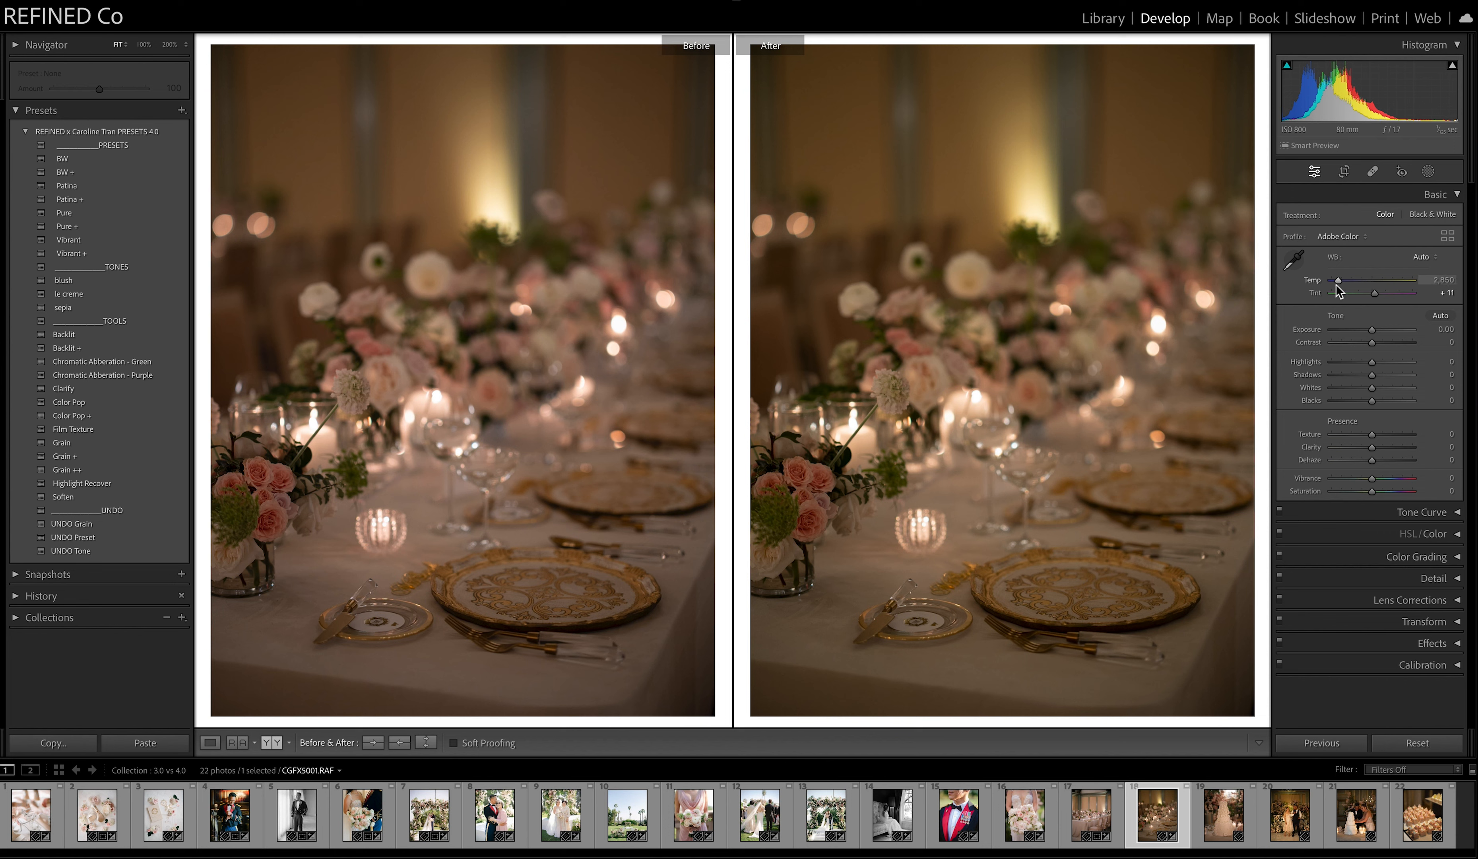
{"action": "key", "text": "ctrl+z"}
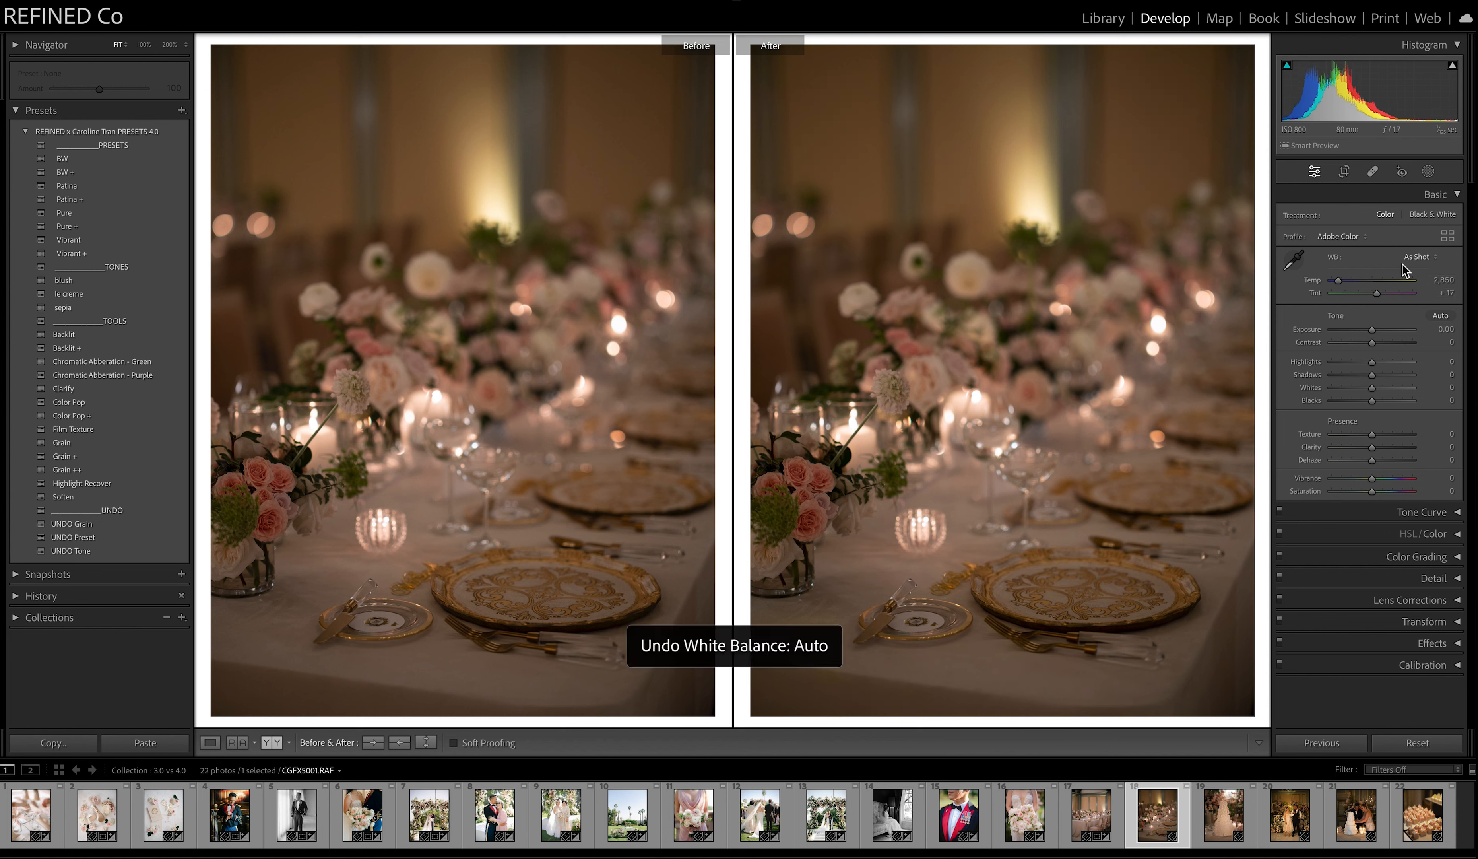
Set the place setting photo's temperature to 2,739 and apply the Vibrant preset.
{"action": "left_click", "coordinate": [1339, 281]}
{"action": "left_click_drag", "start_coordinate": [1340, 285], "coordinate": [1337, 287]}
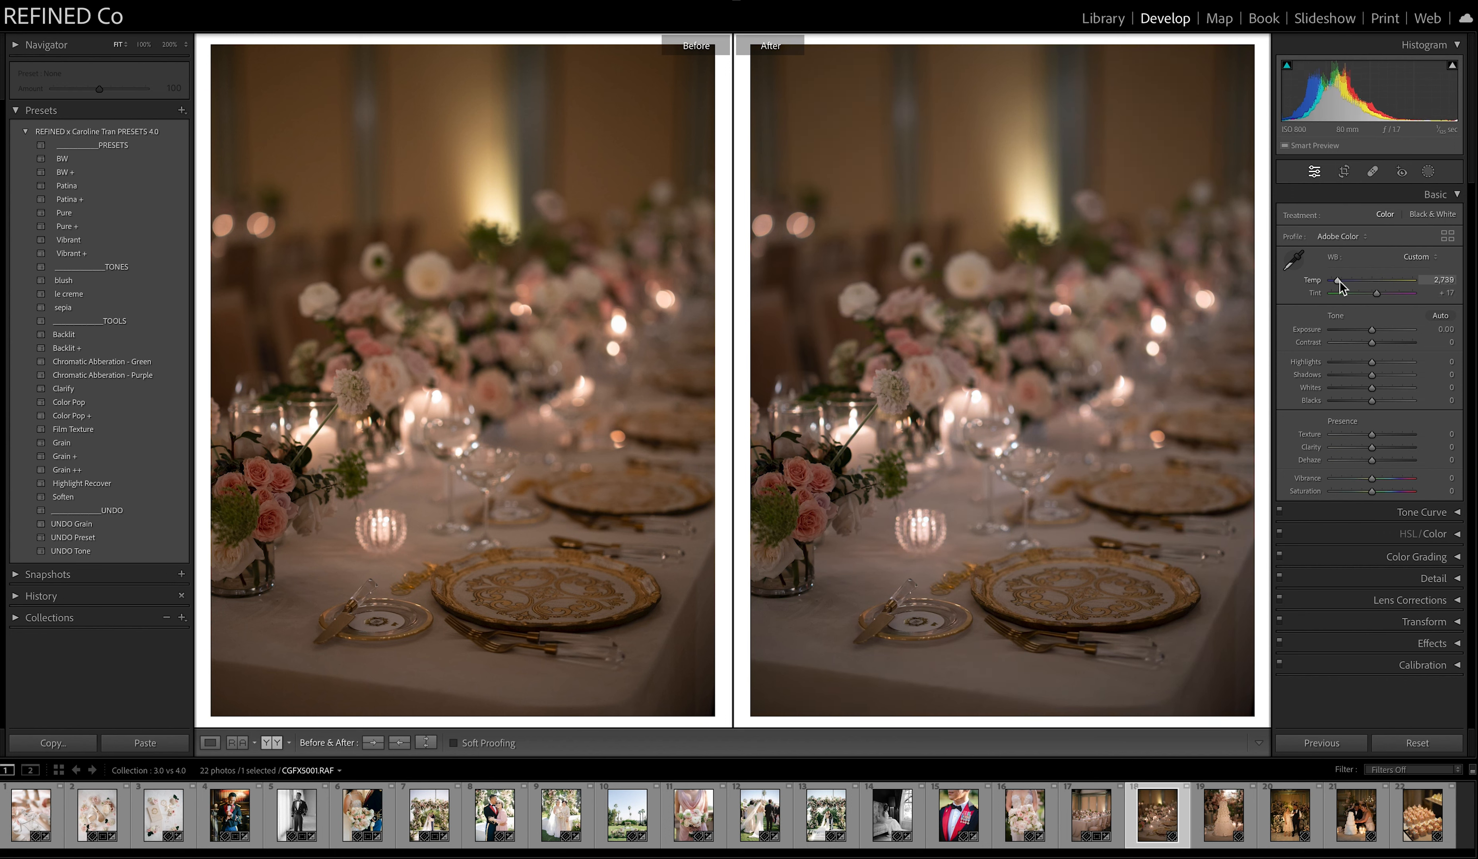
{"action": "left_click", "coordinate": [62, 241]}
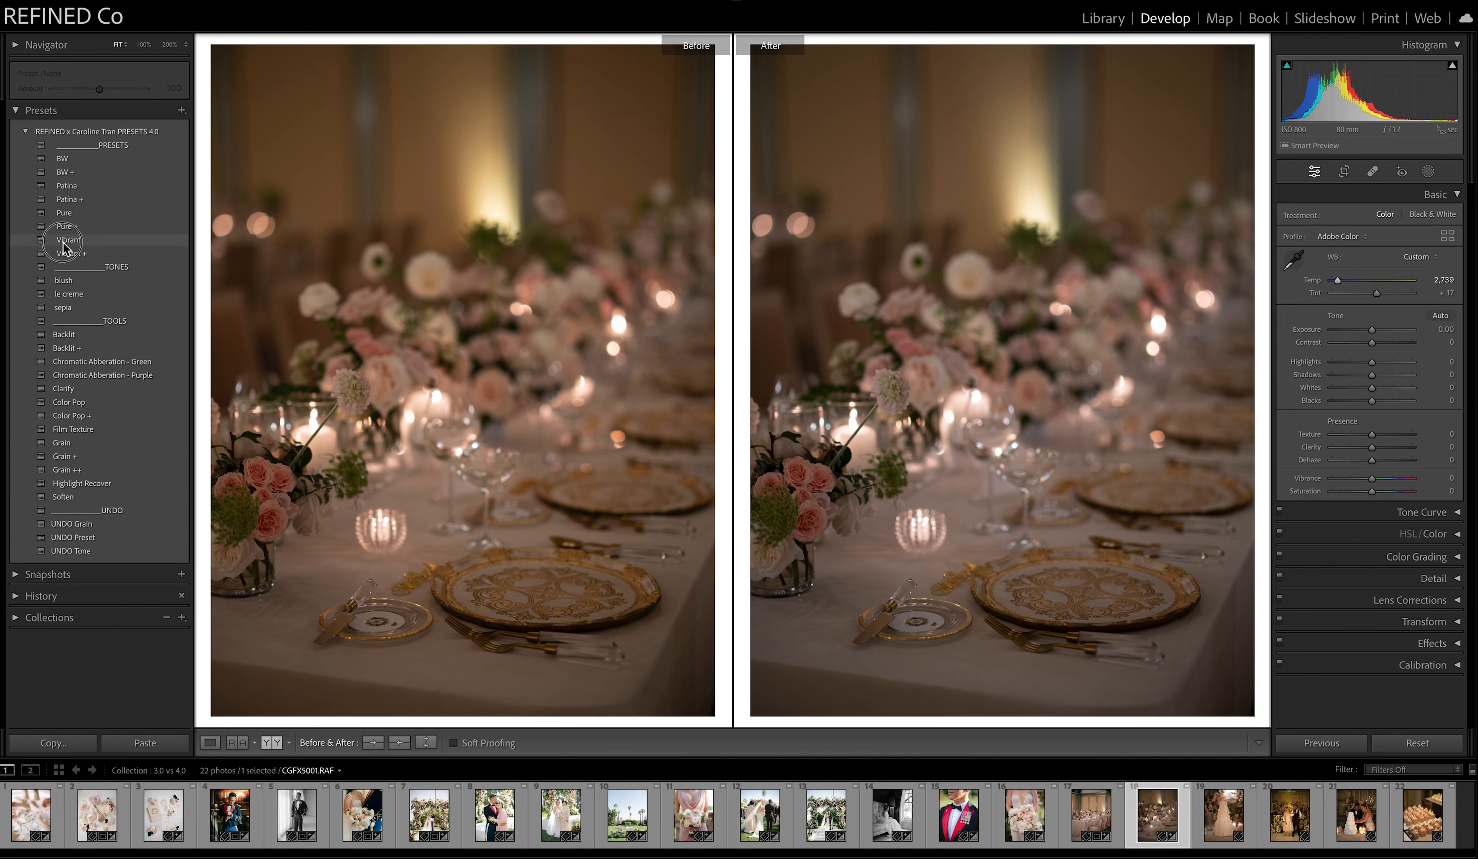
Adjust the candlelit place setting photo to exposure +0.40 and temperature 2,642.
{"action": "left_click_drag", "start_coordinate": [1372, 329], "coordinate": [1338, 287]}
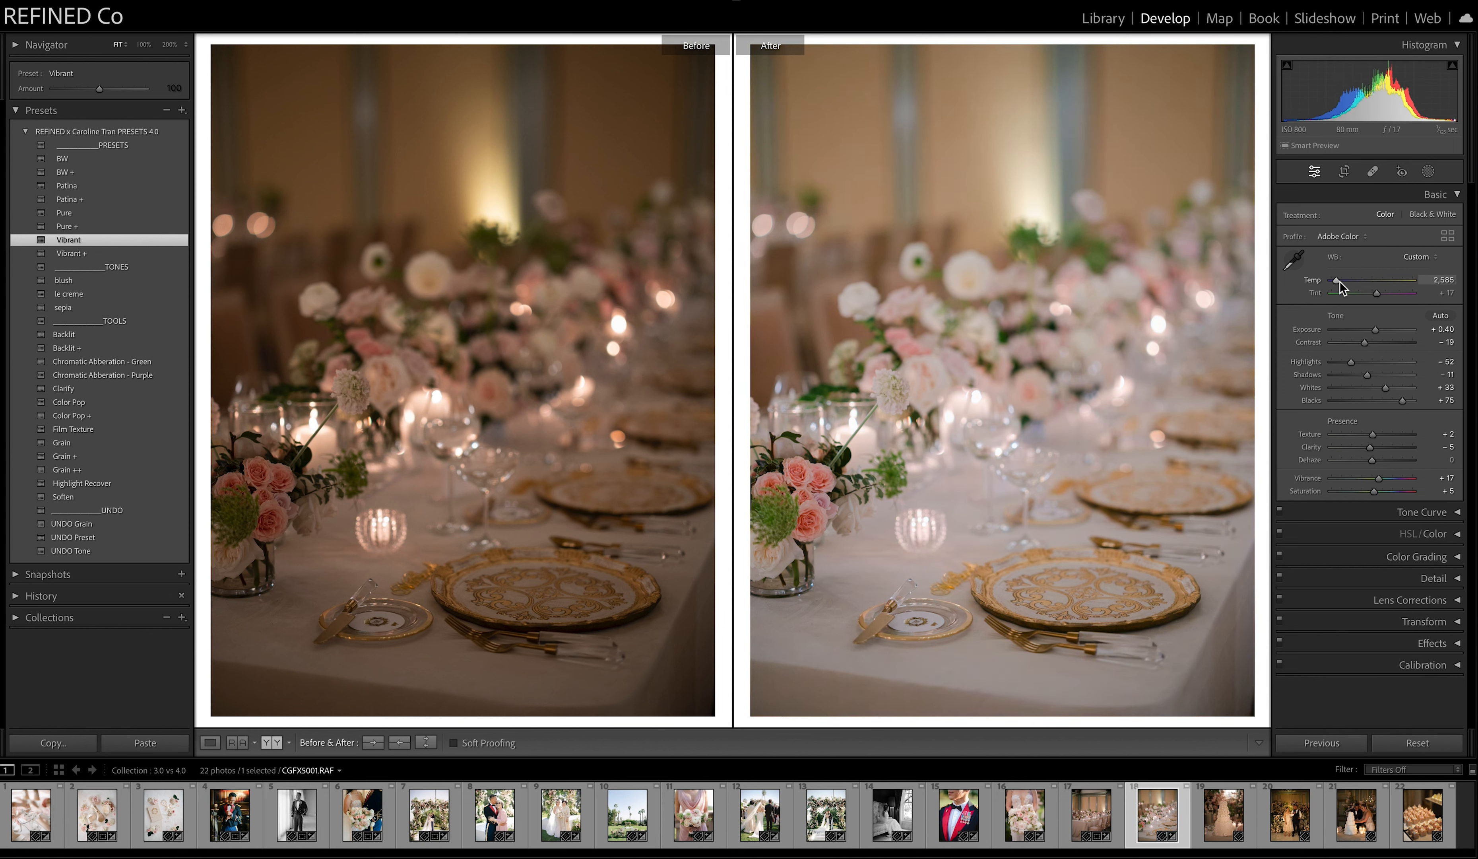
{"action": "left_click_drag", "start_coordinate": [1337, 286], "coordinate": [1340, 286]}
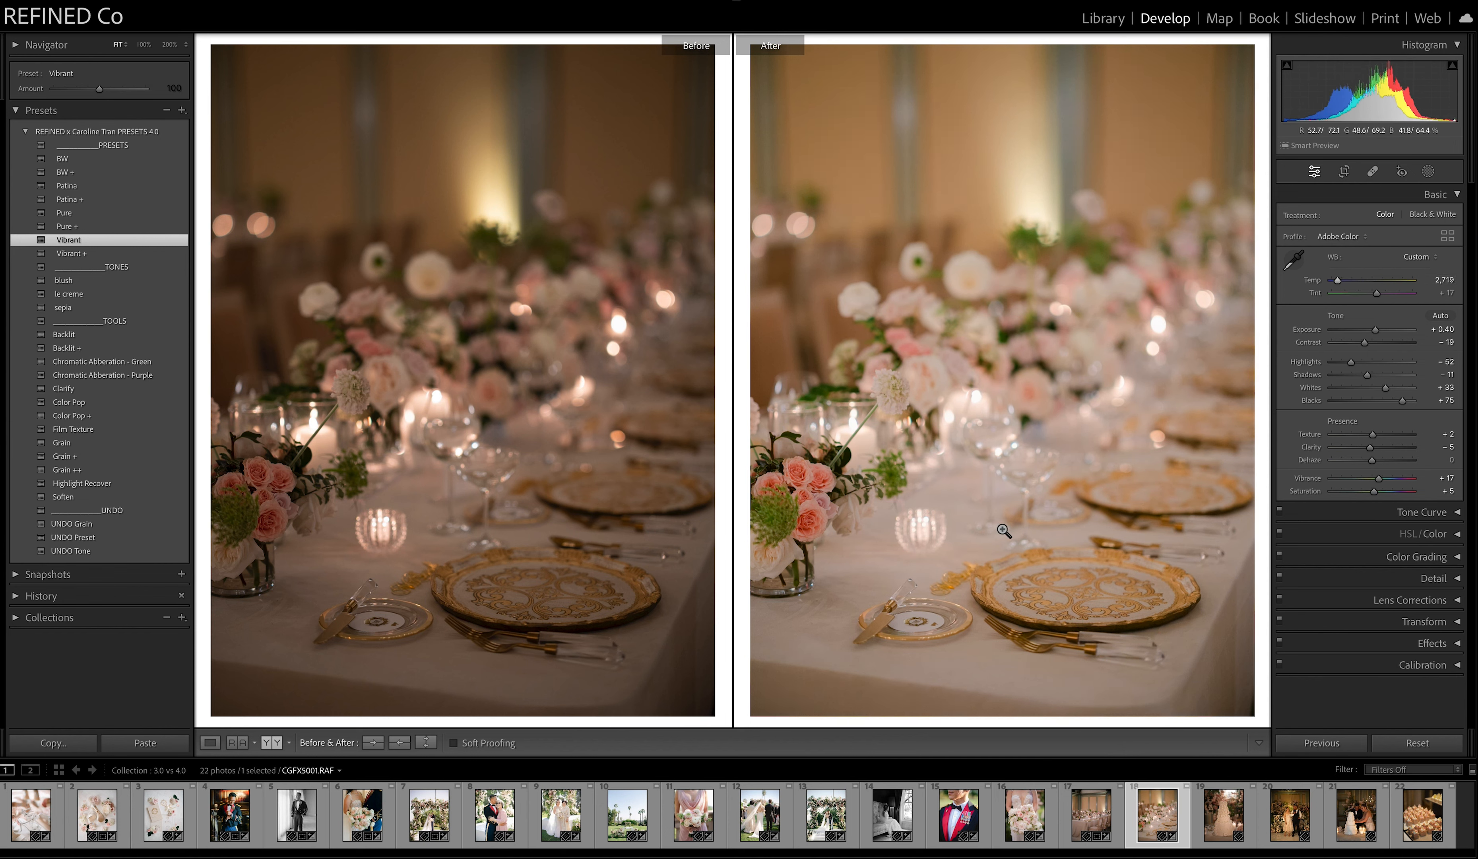
{"action": "left_click_drag", "start_coordinate": [1342, 285], "coordinate": [1340, 286]}
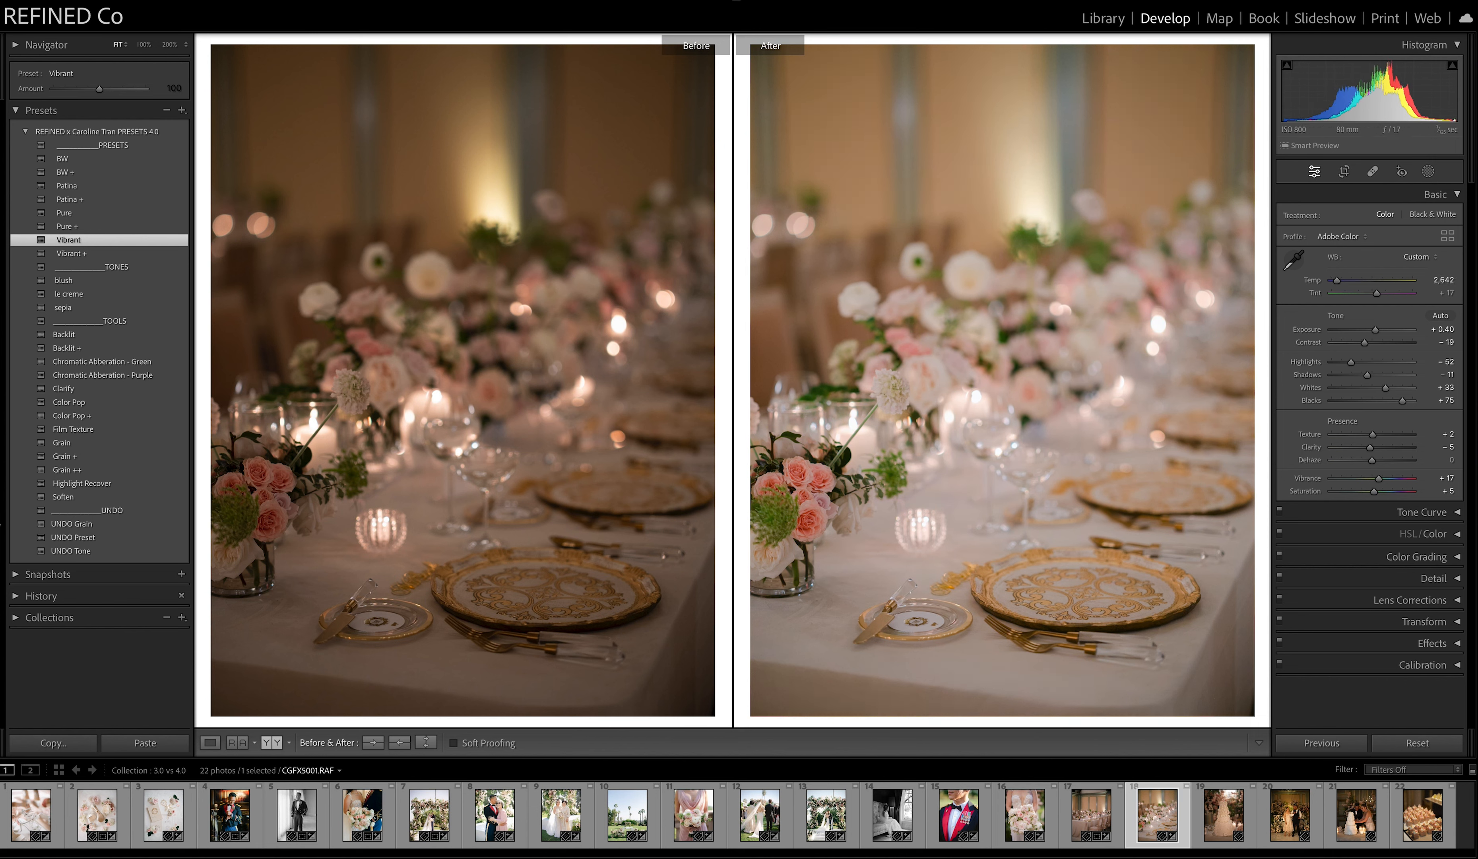
Try the Clarify, Color Pop and Soften tools on the place setting photo, undoing each one.
{"action": "left_click", "coordinate": [76, 390]}
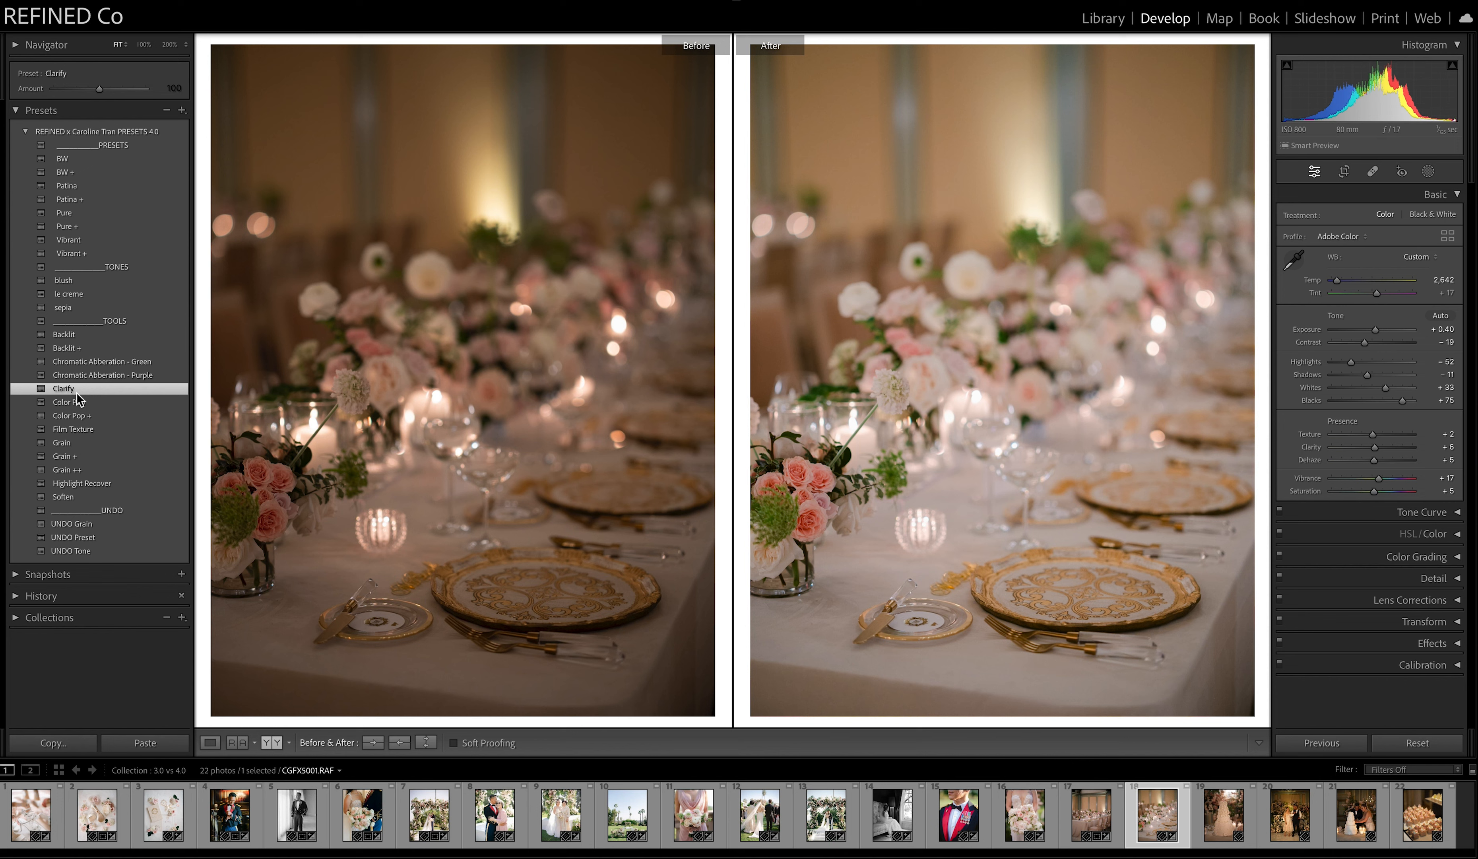
{"action": "key", "text": "ctrl+z"}
{"action": "left_click", "coordinate": [76, 404]}
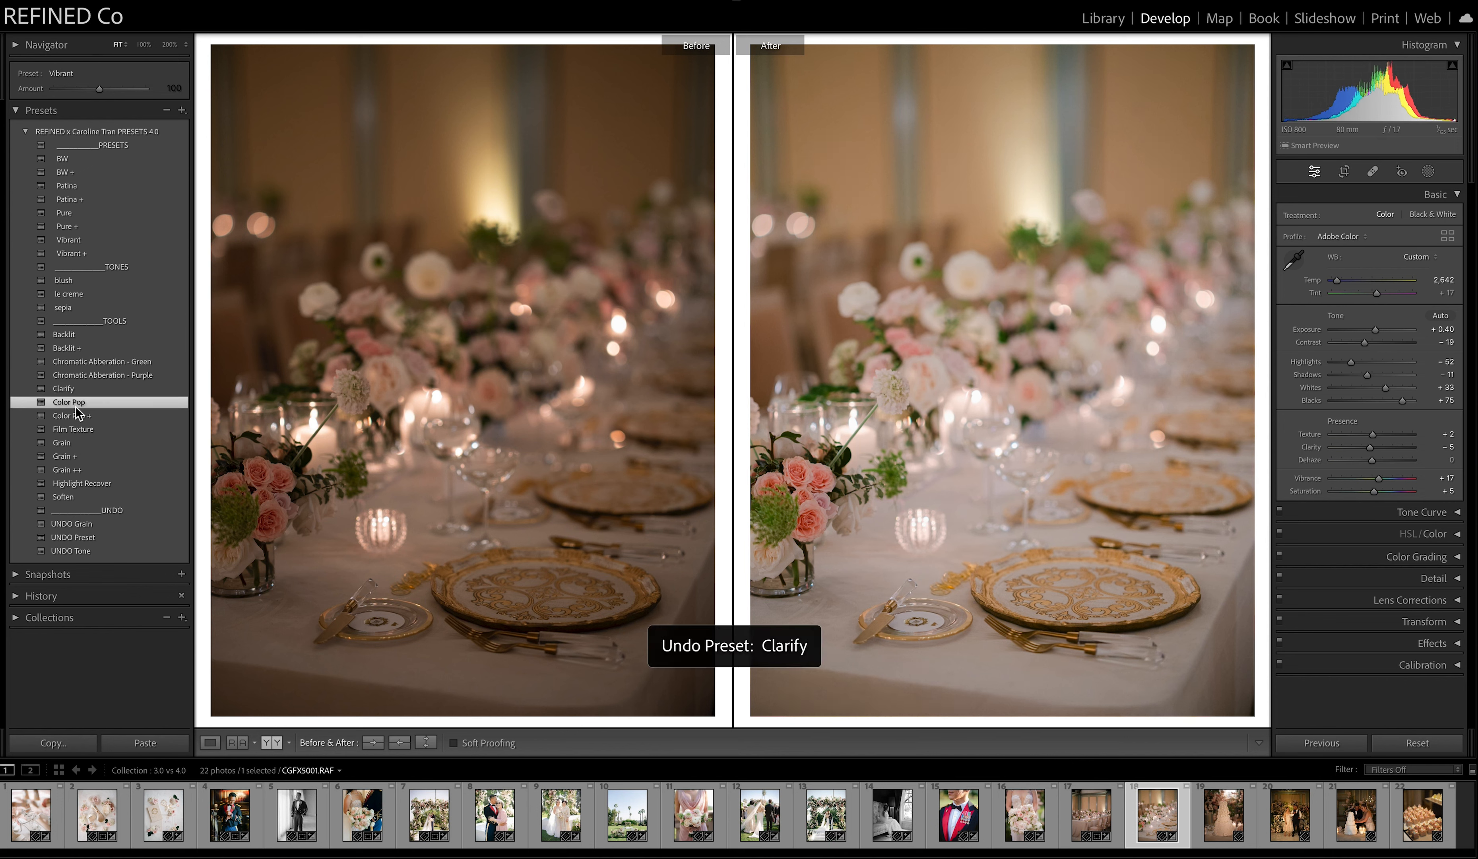
{"action": "key", "text": "ctrl+z"}
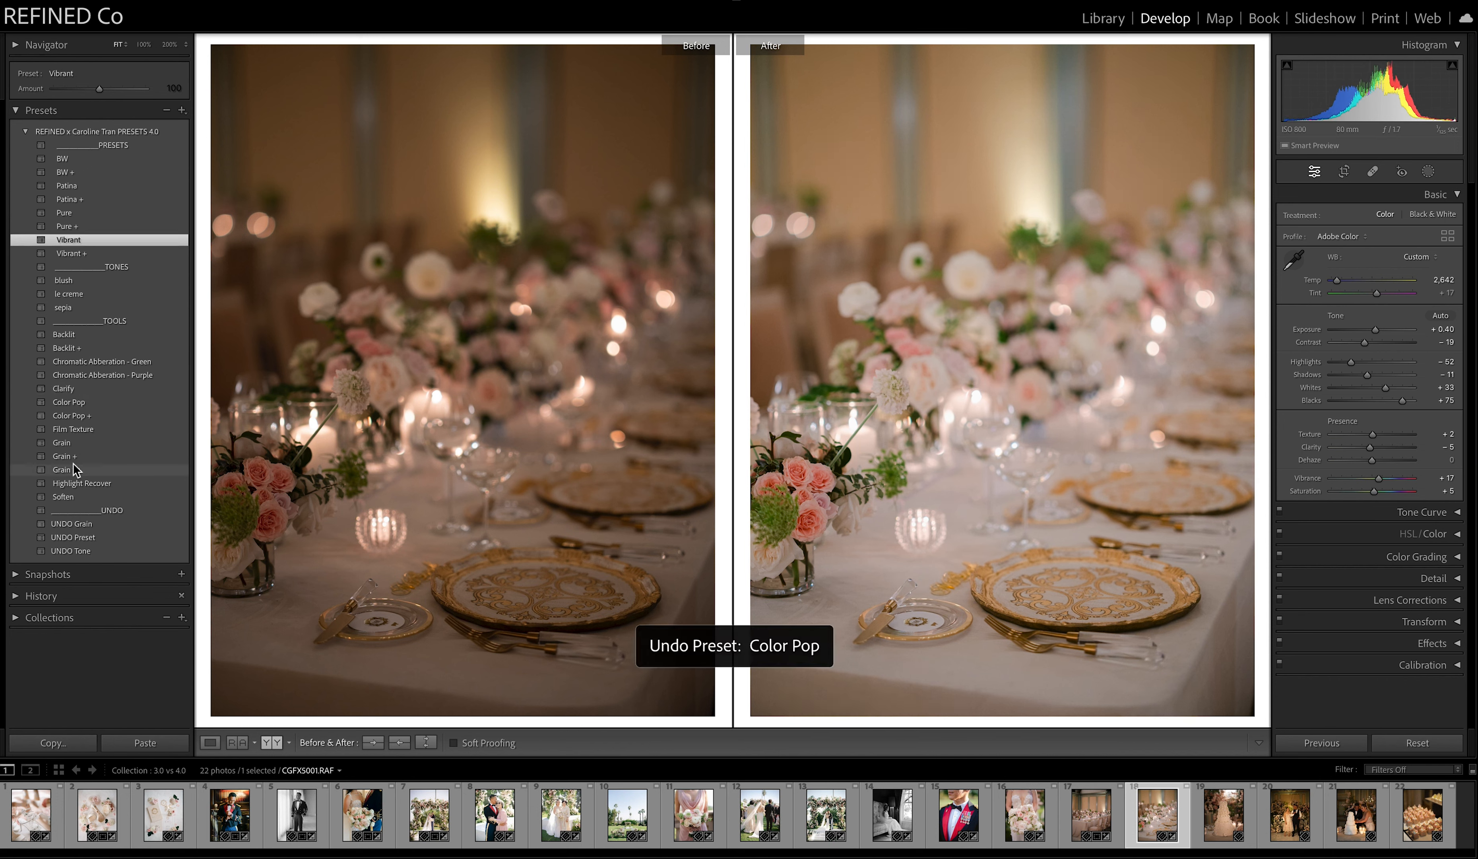
{"action": "left_click", "coordinate": [69, 497]}
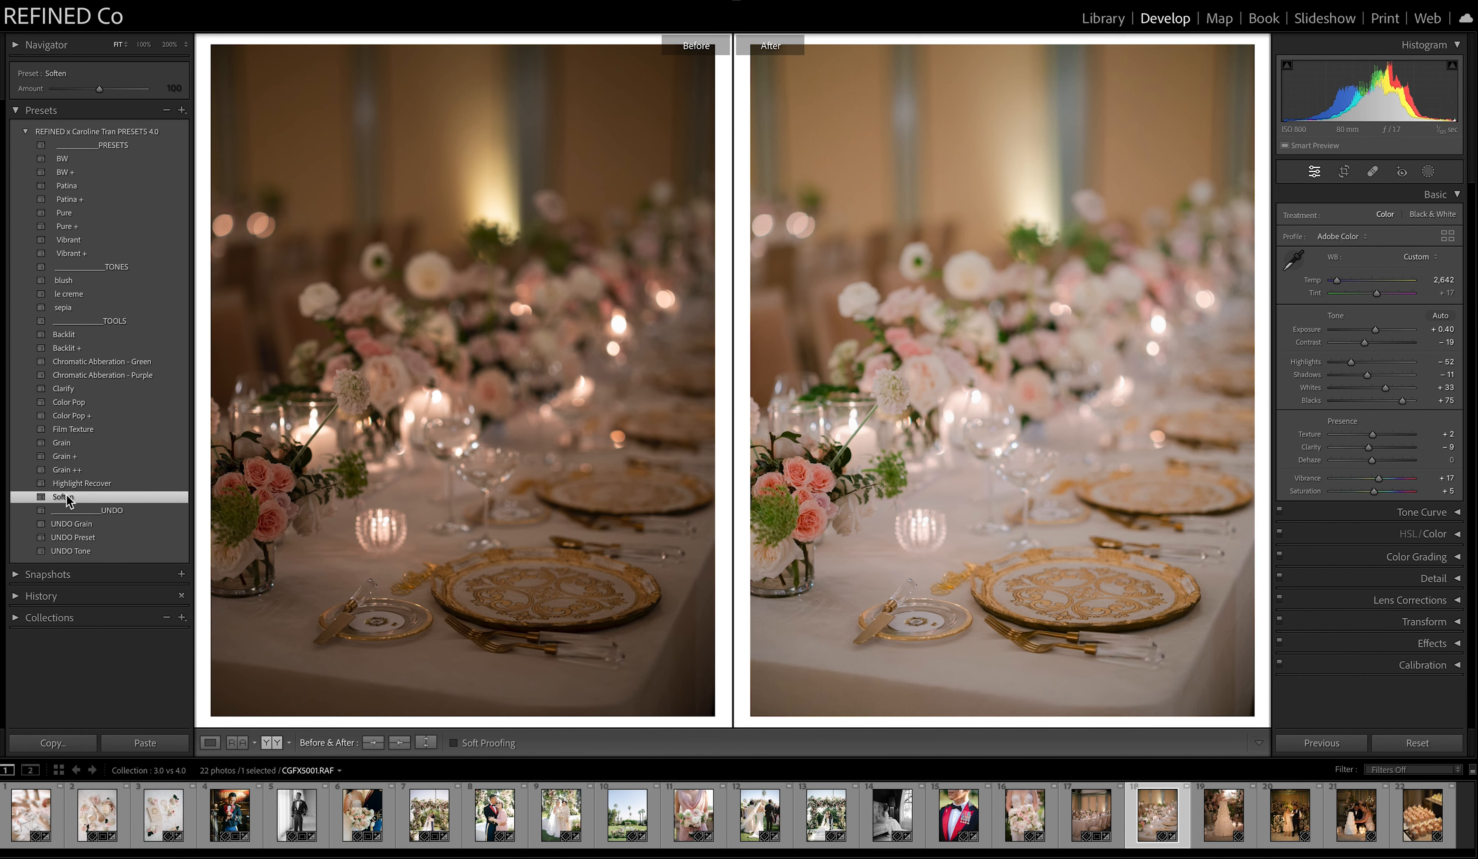
{"action": "left_click", "coordinate": [993, 455]}
{"action": "key", "text": "ctrl+z"}
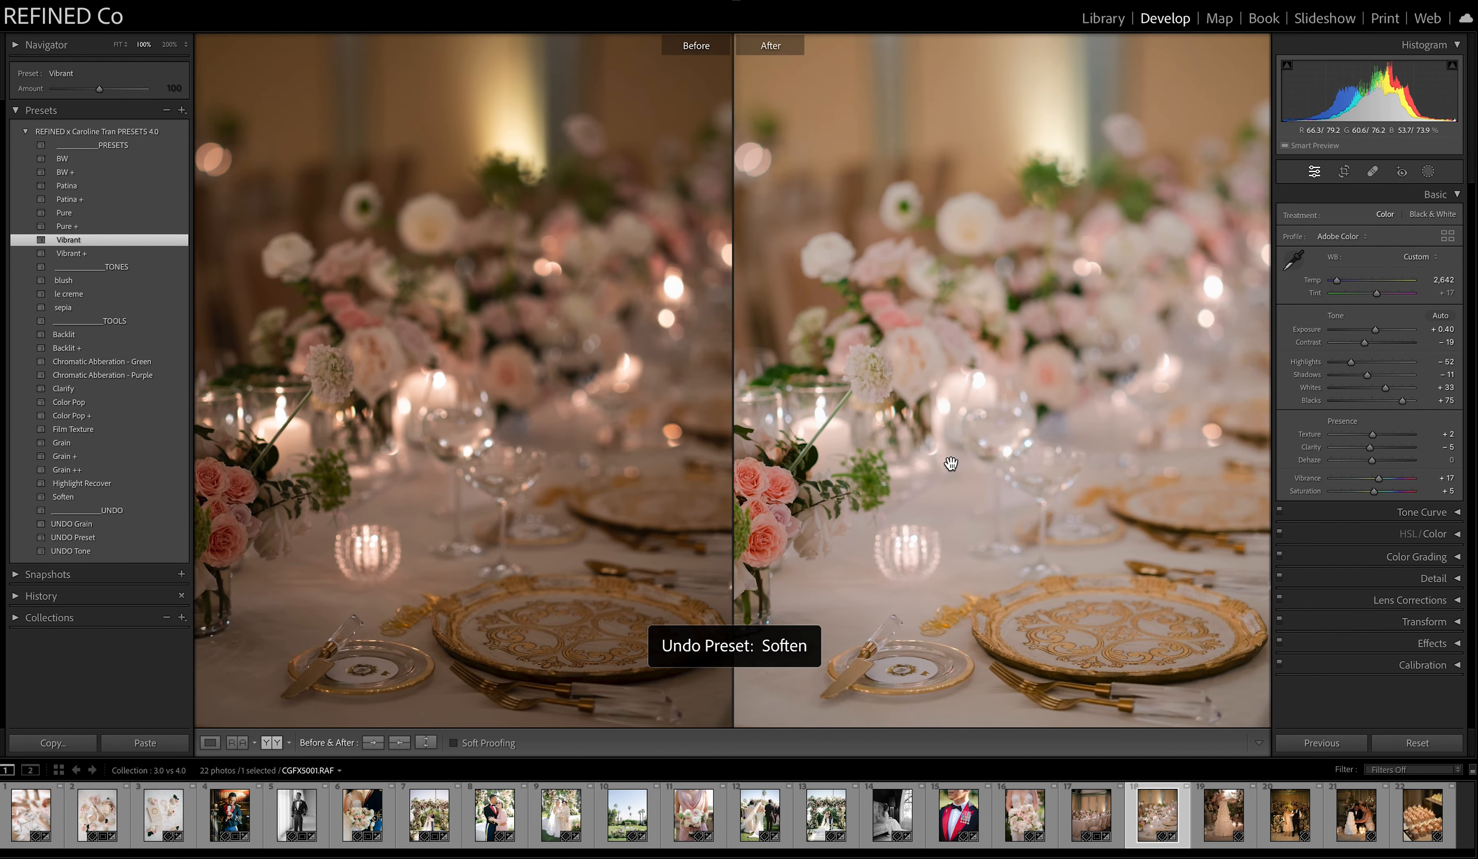
{"action": "left_click", "coordinate": [950, 442]}
Open the nineteenth photo, the wedding cake, set temperature 2,641 and tint +12, and apply the Patina preset.
{"action": "left_click", "coordinate": [1216, 826]}
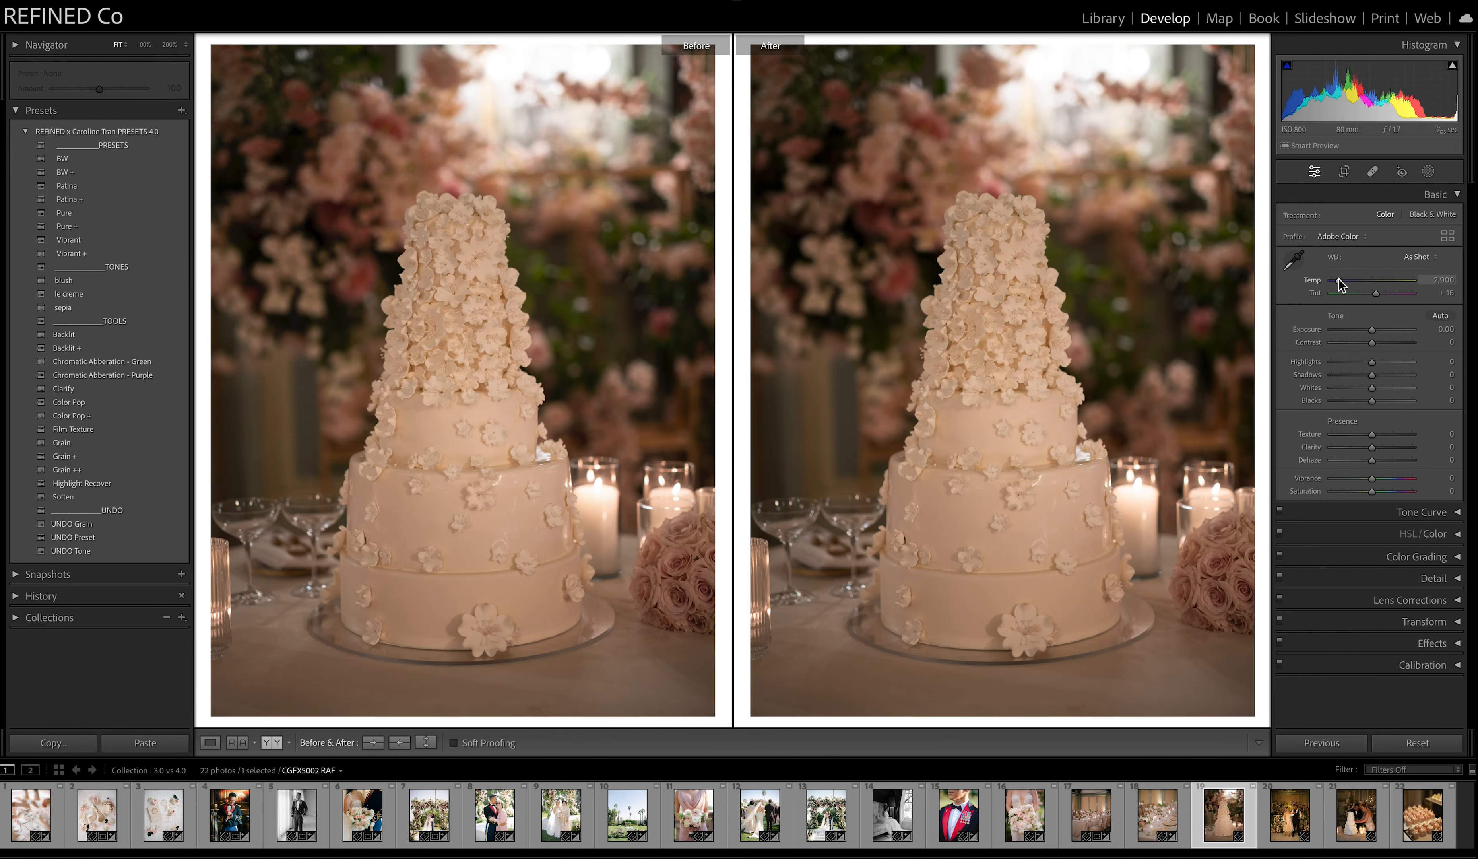
{"action": "left_click_drag", "start_coordinate": [1339, 283], "coordinate": [1376, 292]}
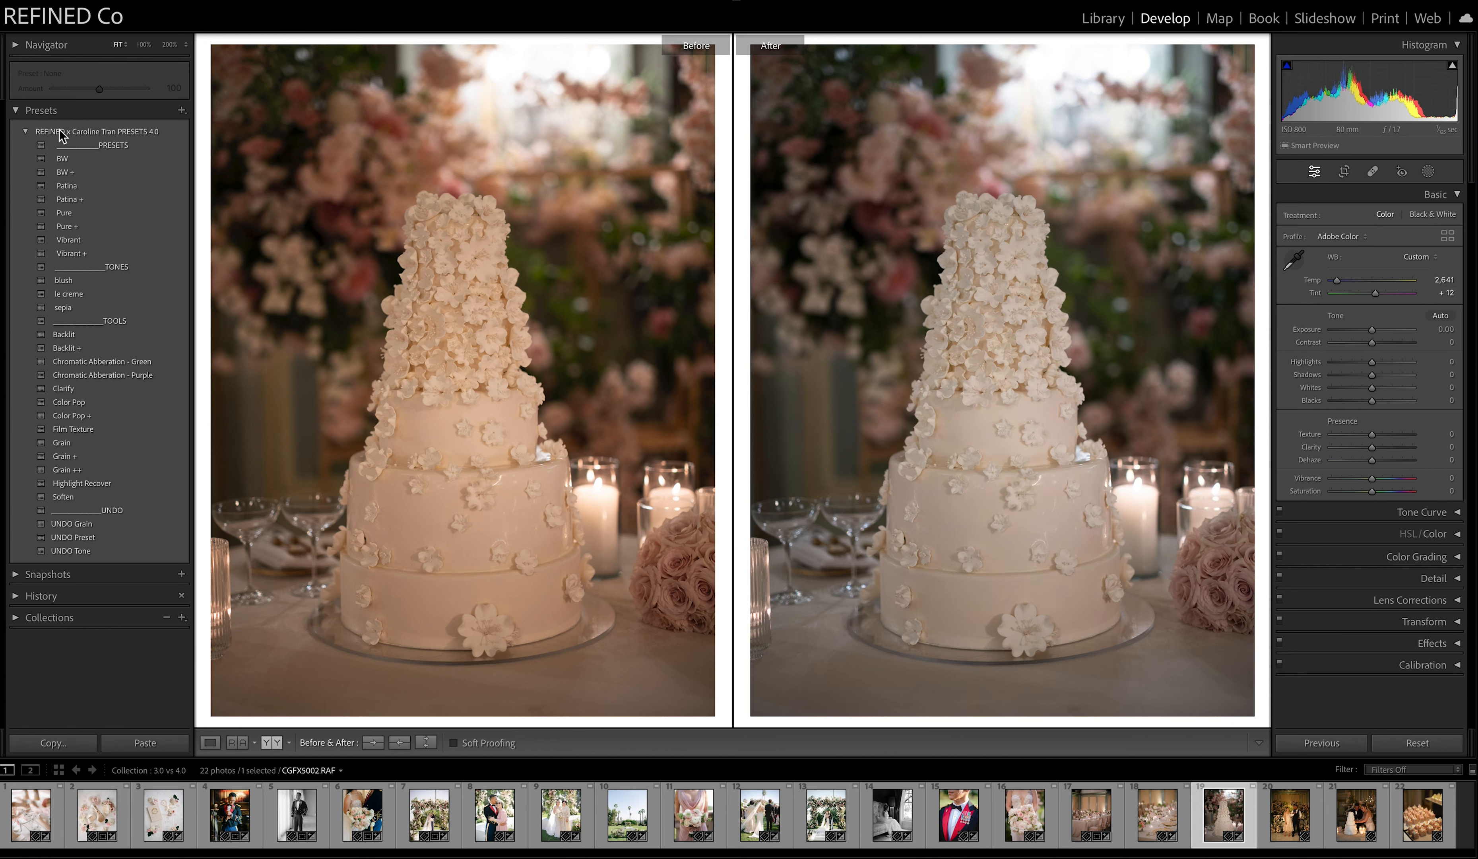
{"action": "left_click", "coordinate": [69, 187]}
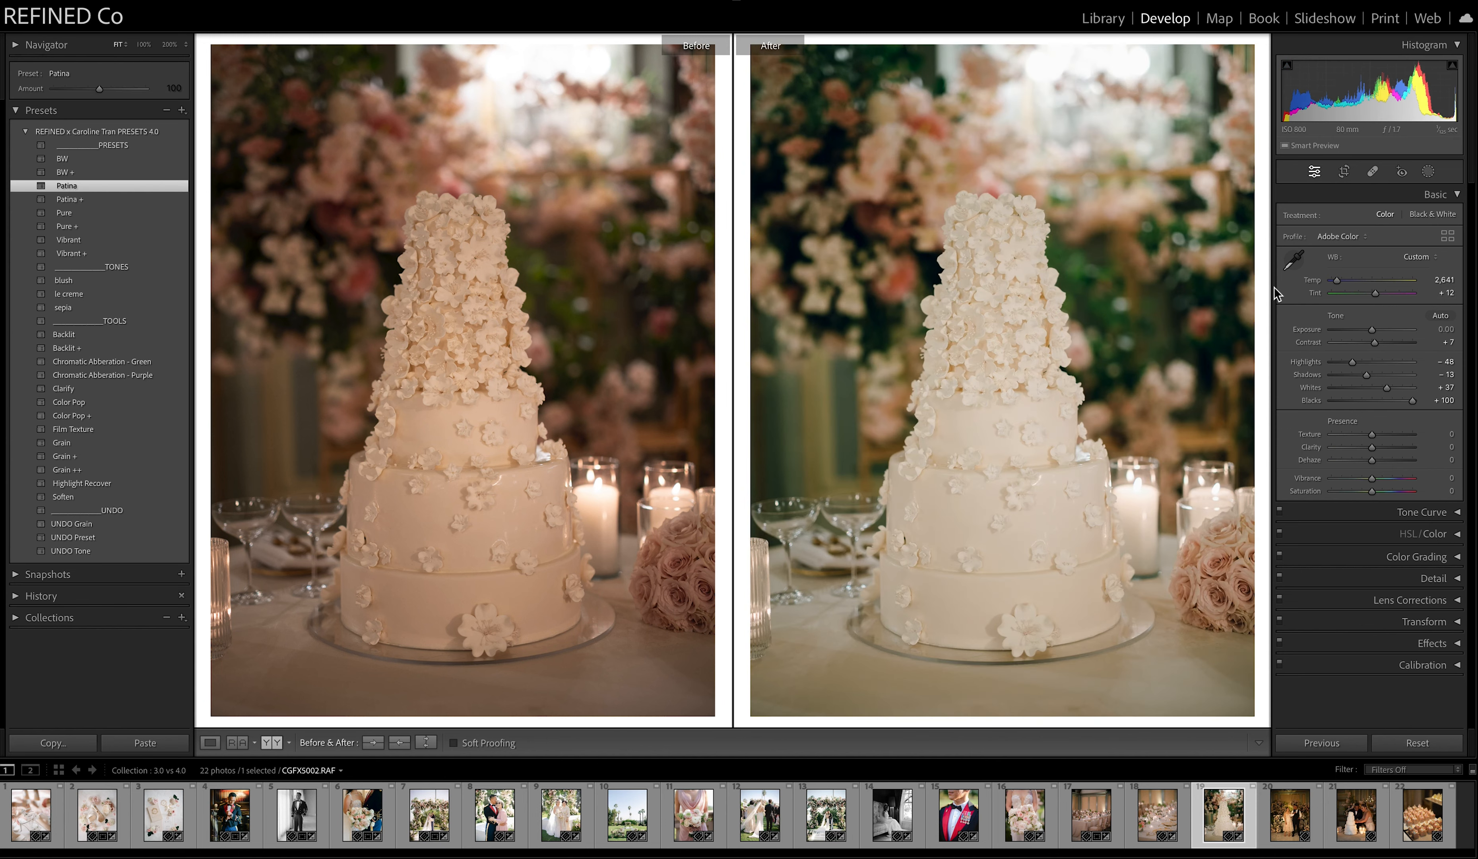
Adjust the cake photo to exposure +0.10, temperature 2,614 and tint +15, and copy the After settings to Before.
{"action": "left_click_drag", "start_coordinate": [1373, 331], "coordinate": [1376, 331]}
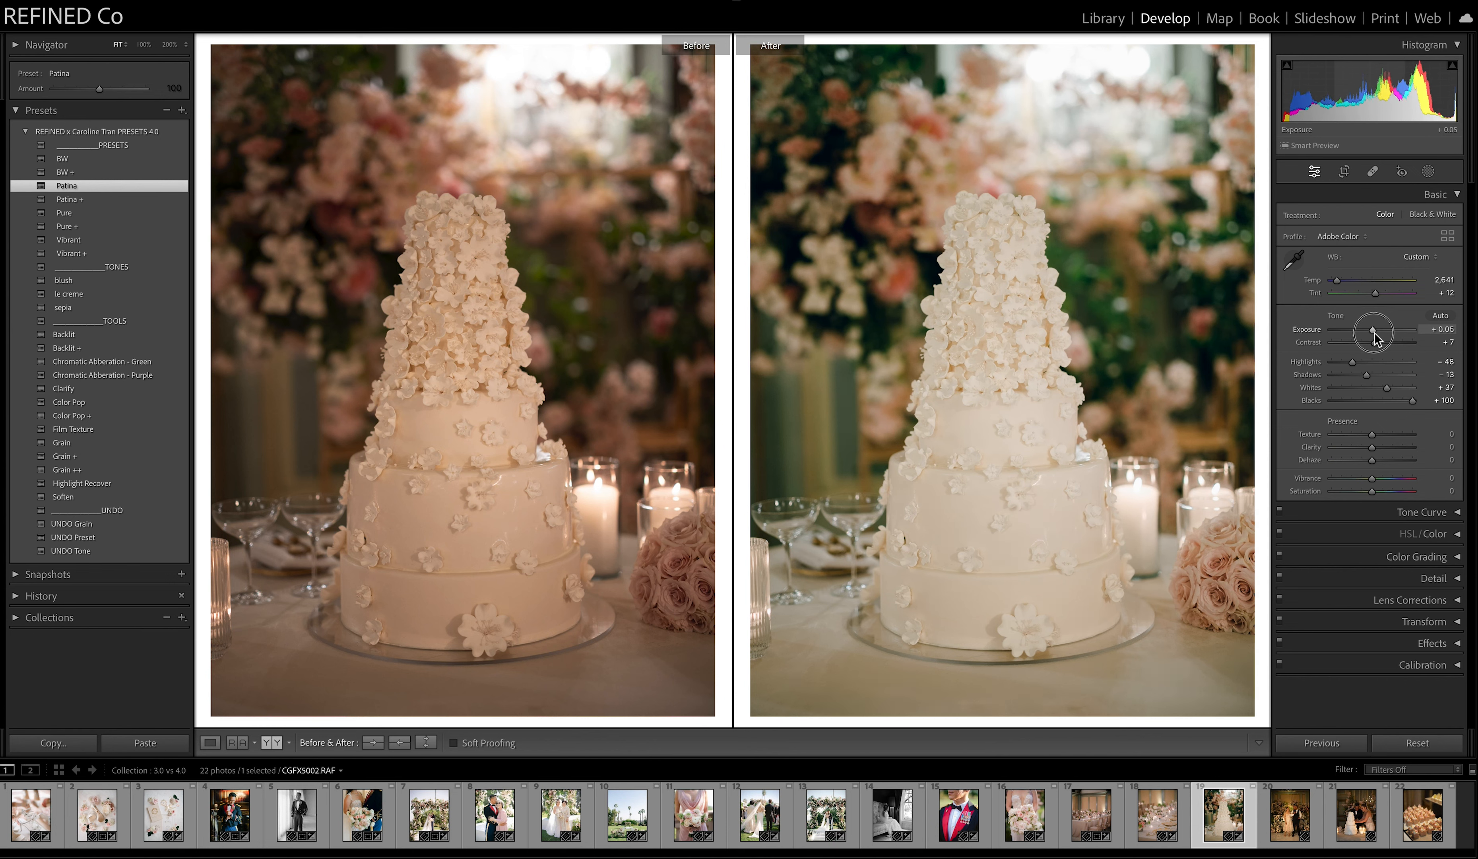
{"action": "left_click_drag", "start_coordinate": [1342, 288], "coordinate": [1375, 293]}
{"action": "left_click", "coordinate": [399, 742]}
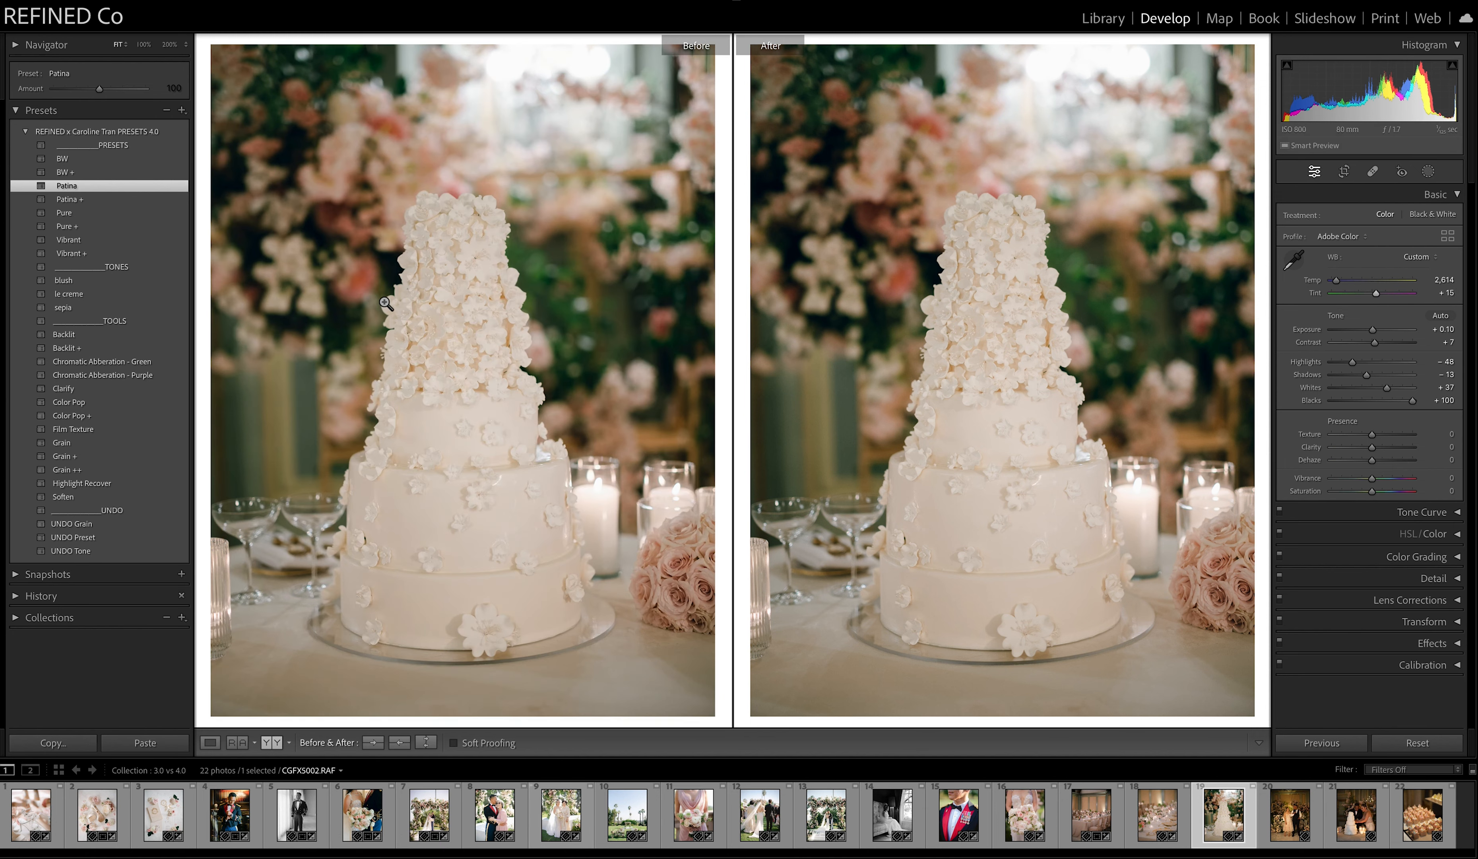
Clear Patina from the cake photo with UNDO Preset, try Pure at temperature 2,670, and switch to Vibrant.
{"action": "left_click", "coordinate": [72, 538]}
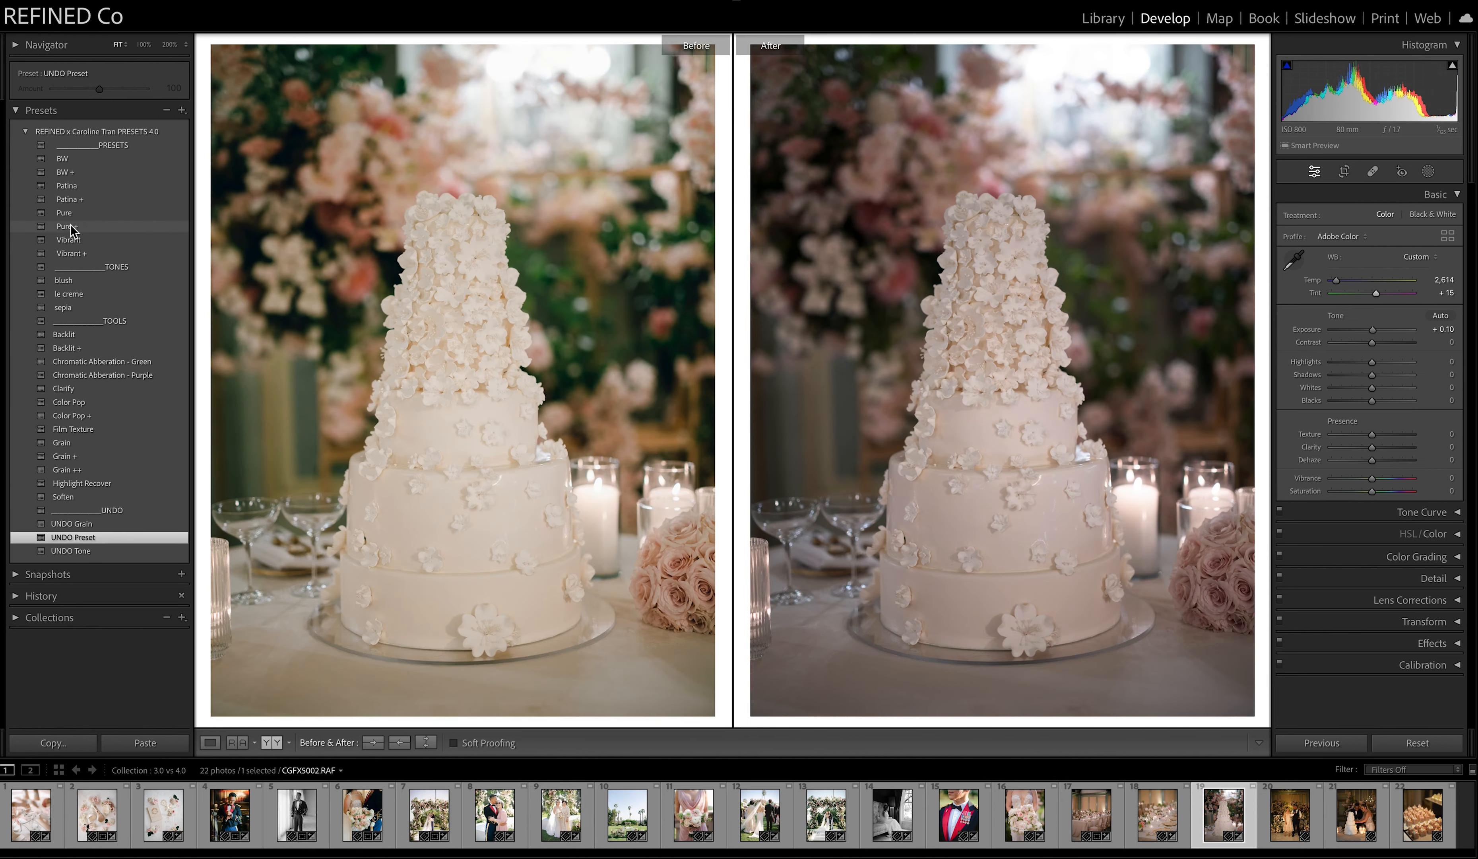
{"action": "left_click", "coordinate": [65, 212]}
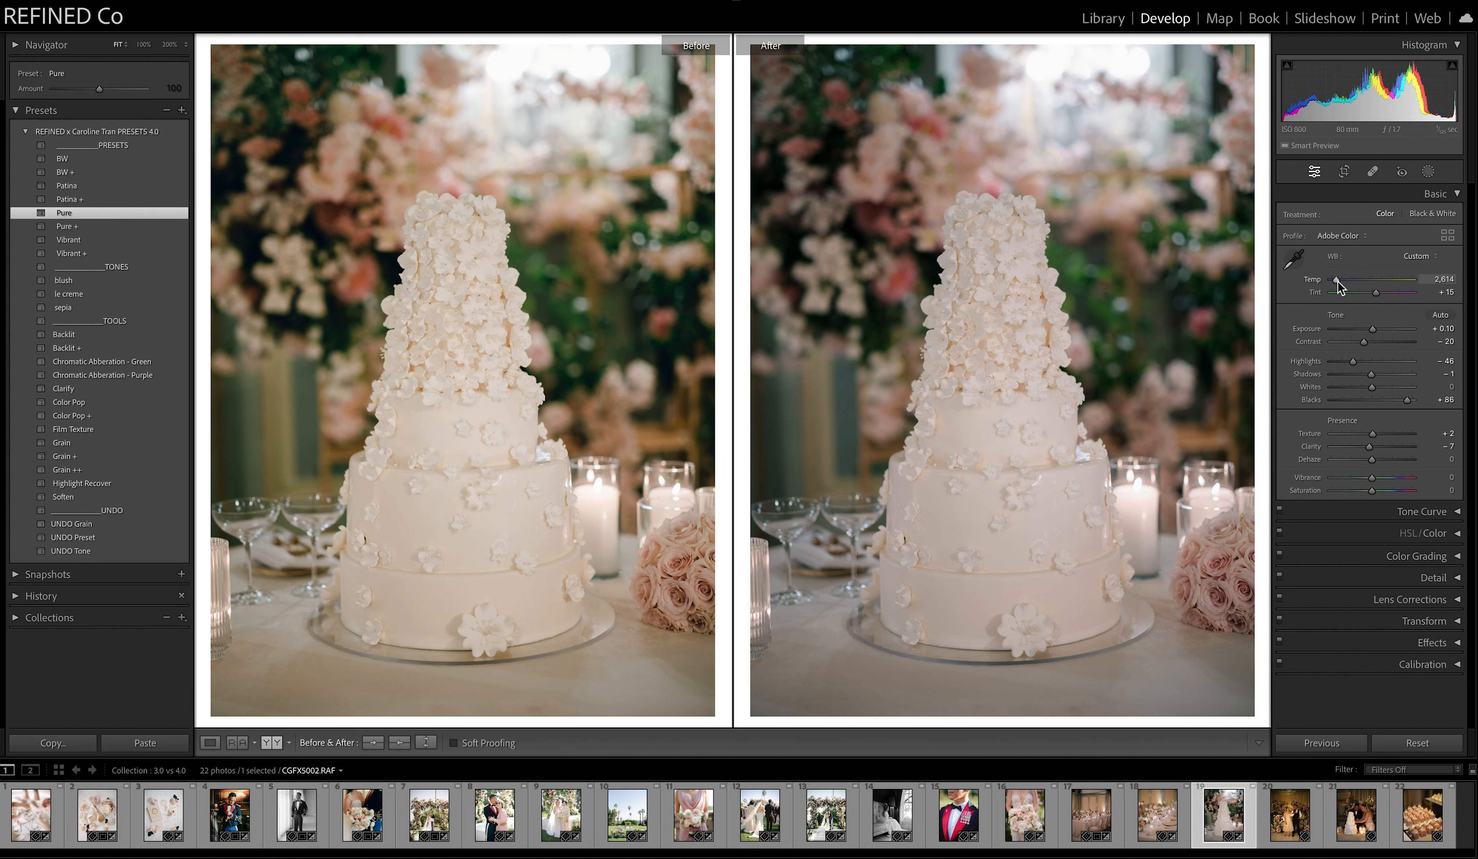
{"action": "left_click_drag", "start_coordinate": [1338, 286], "coordinate": [1338, 287]}
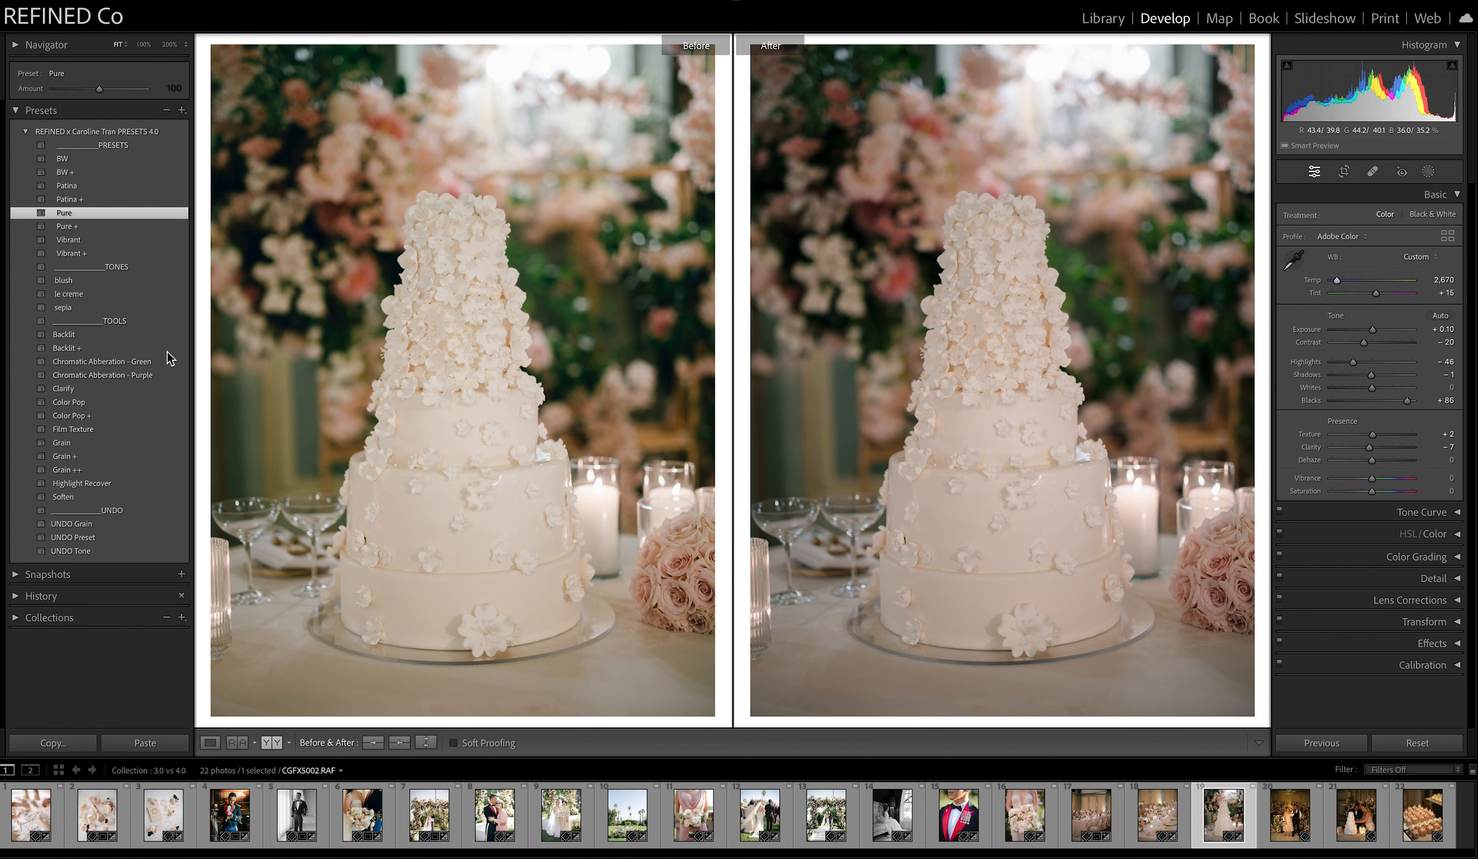
{"action": "left_click", "coordinate": [73, 240]}
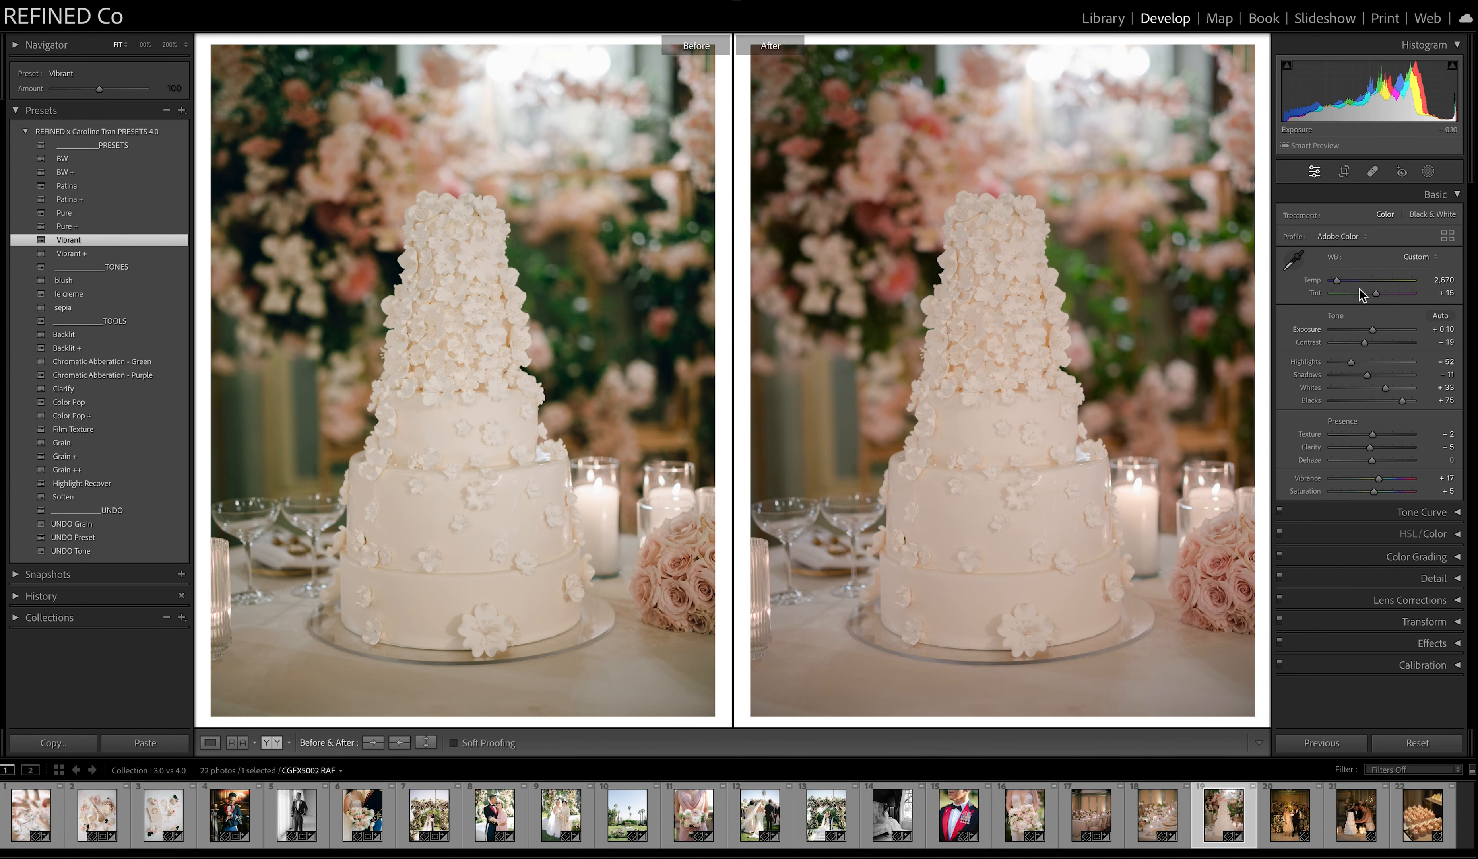
Open the twentieth photo, the couple before the flower wall, set its temperature to 2,694, and apply Patina.
{"action": "key", "text": "Right"}
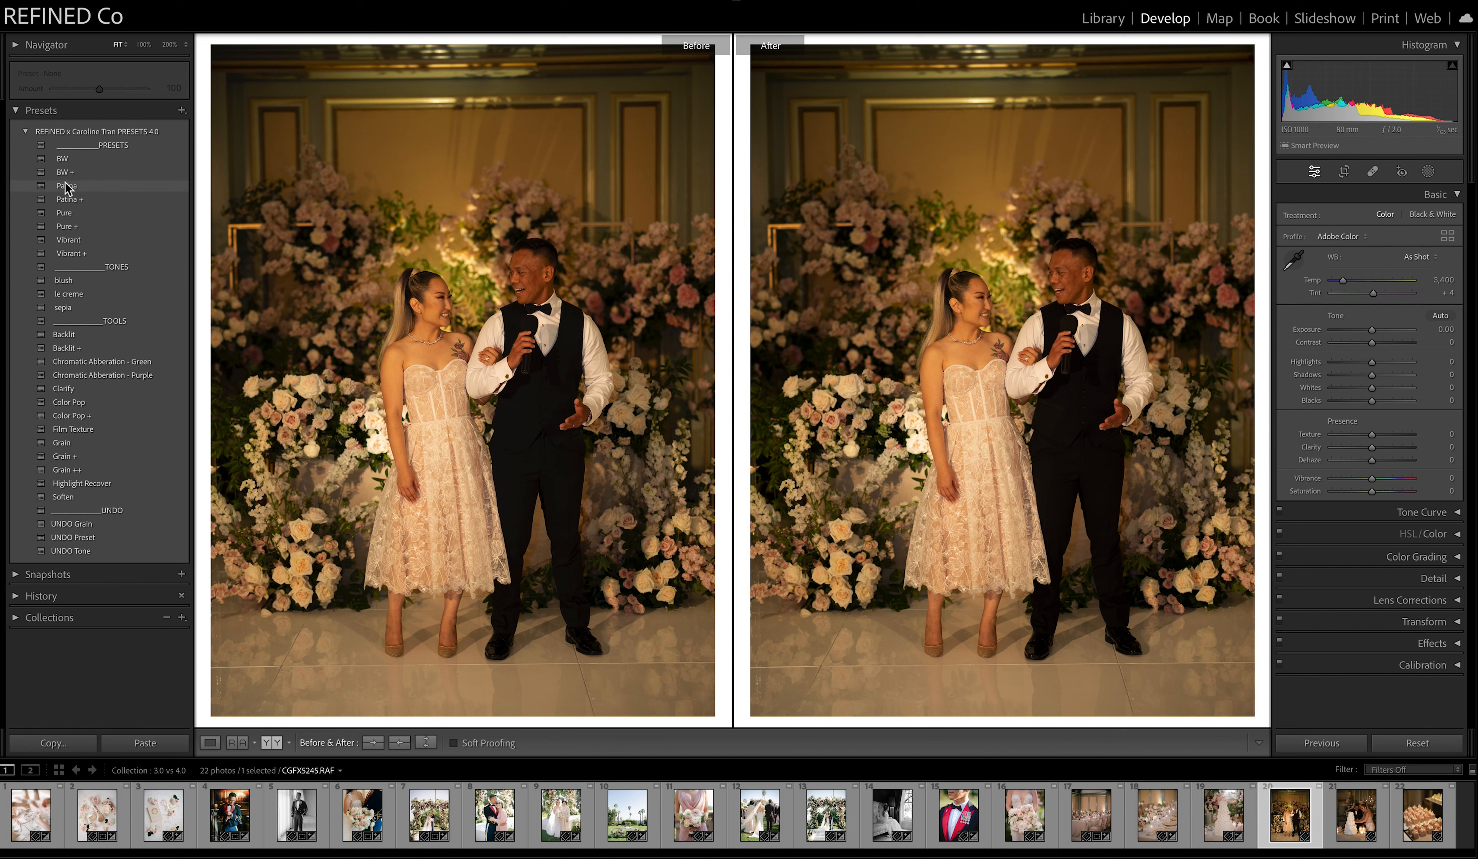
{"action": "left_click_drag", "start_coordinate": [1343, 280], "coordinate": [1339, 287]}
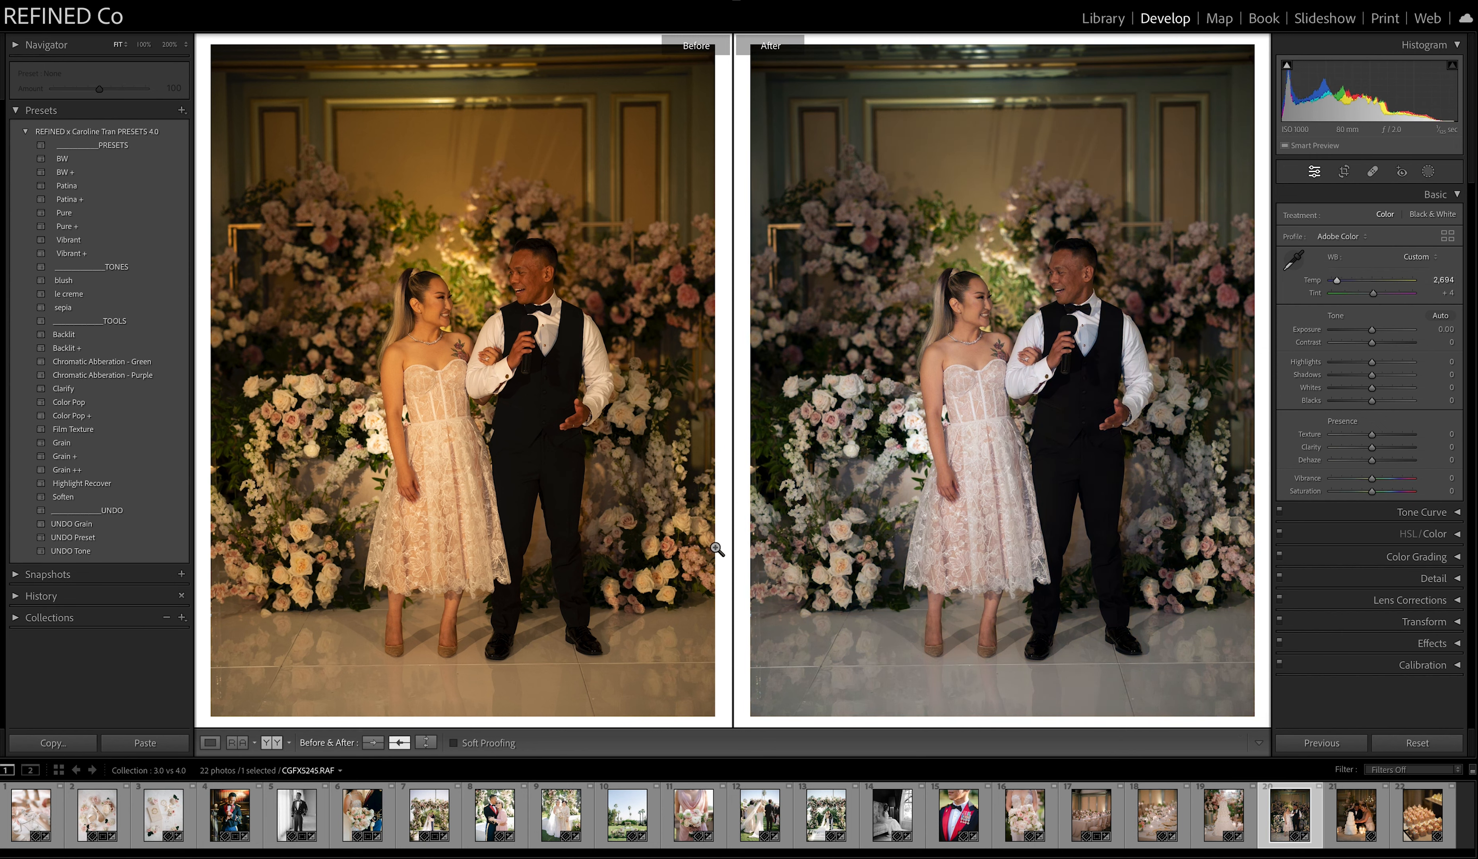
{"action": "left_click", "coordinate": [69, 186]}
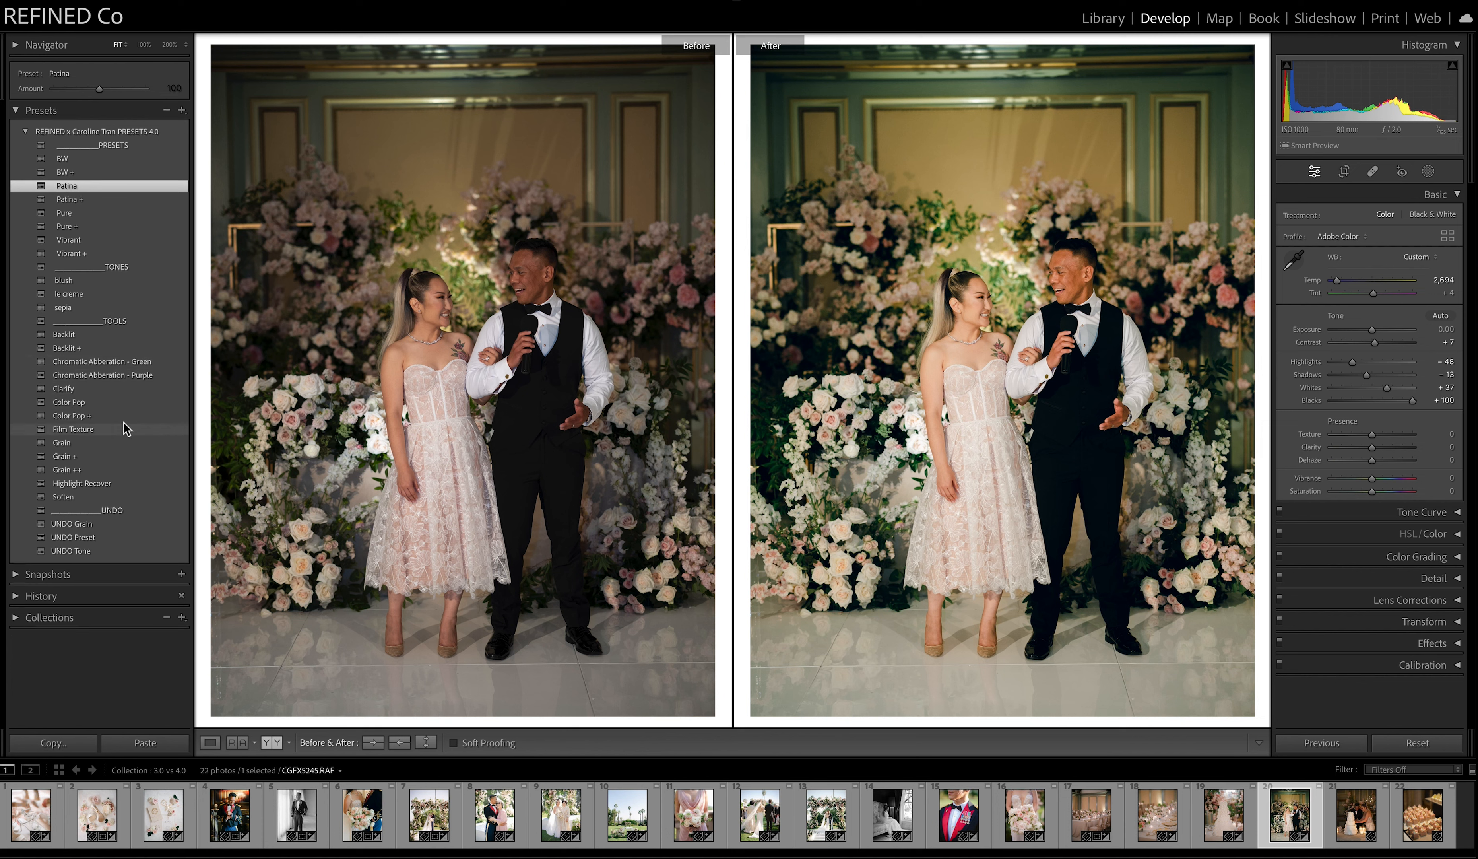
Add the Backlit tool to the flower wall photo and adjust it to shadows +50, exposure +0.10 and tint +8.
{"action": "left_click", "coordinate": [68, 334]}
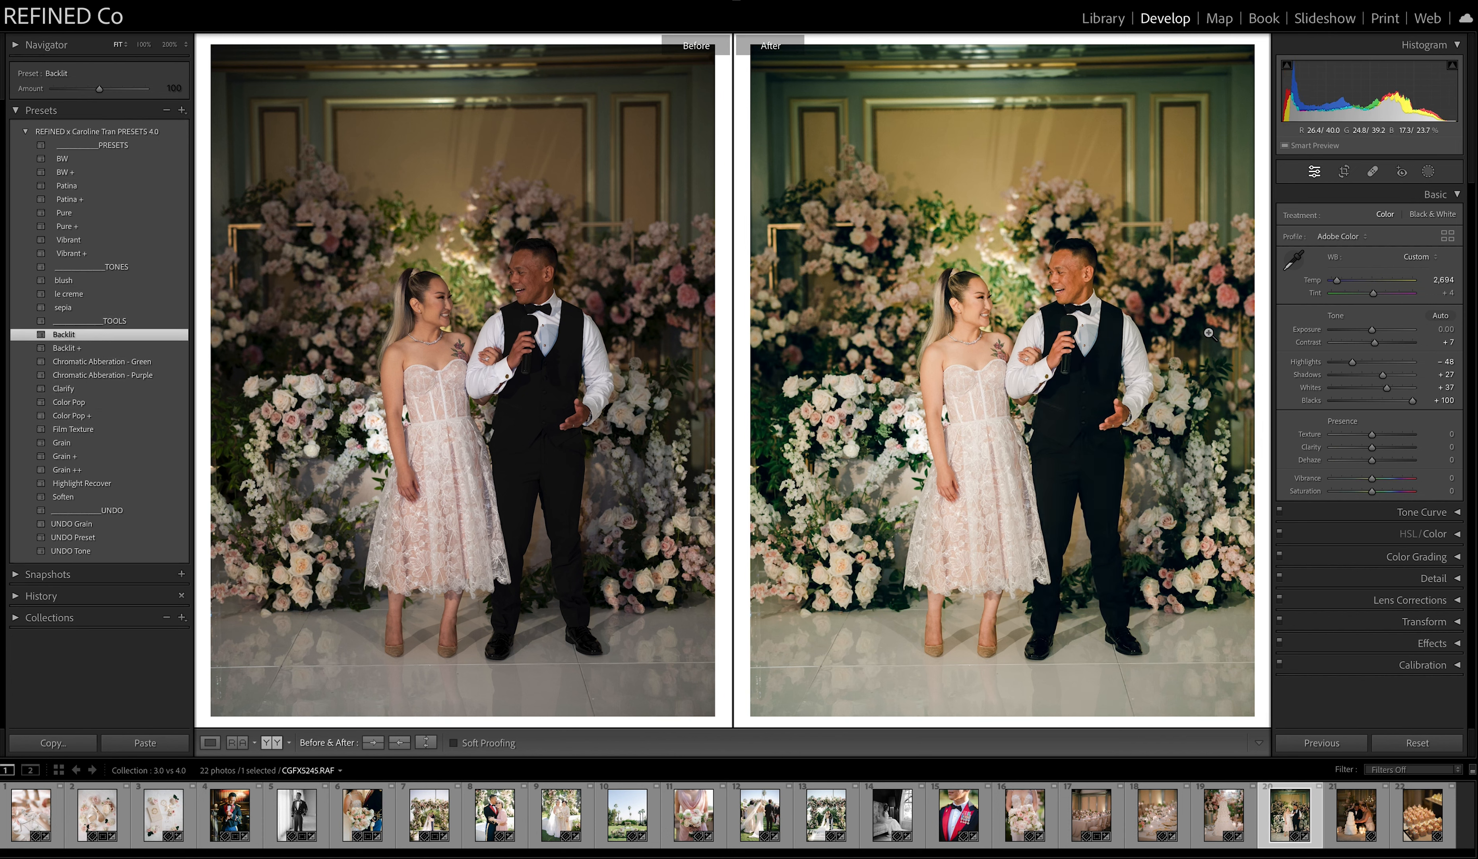
{"action": "left_click_drag", "start_coordinate": [1383, 376], "coordinate": [1395, 381]}
{"action": "left_click_drag", "start_coordinate": [1370, 332], "coordinate": [1372, 332]}
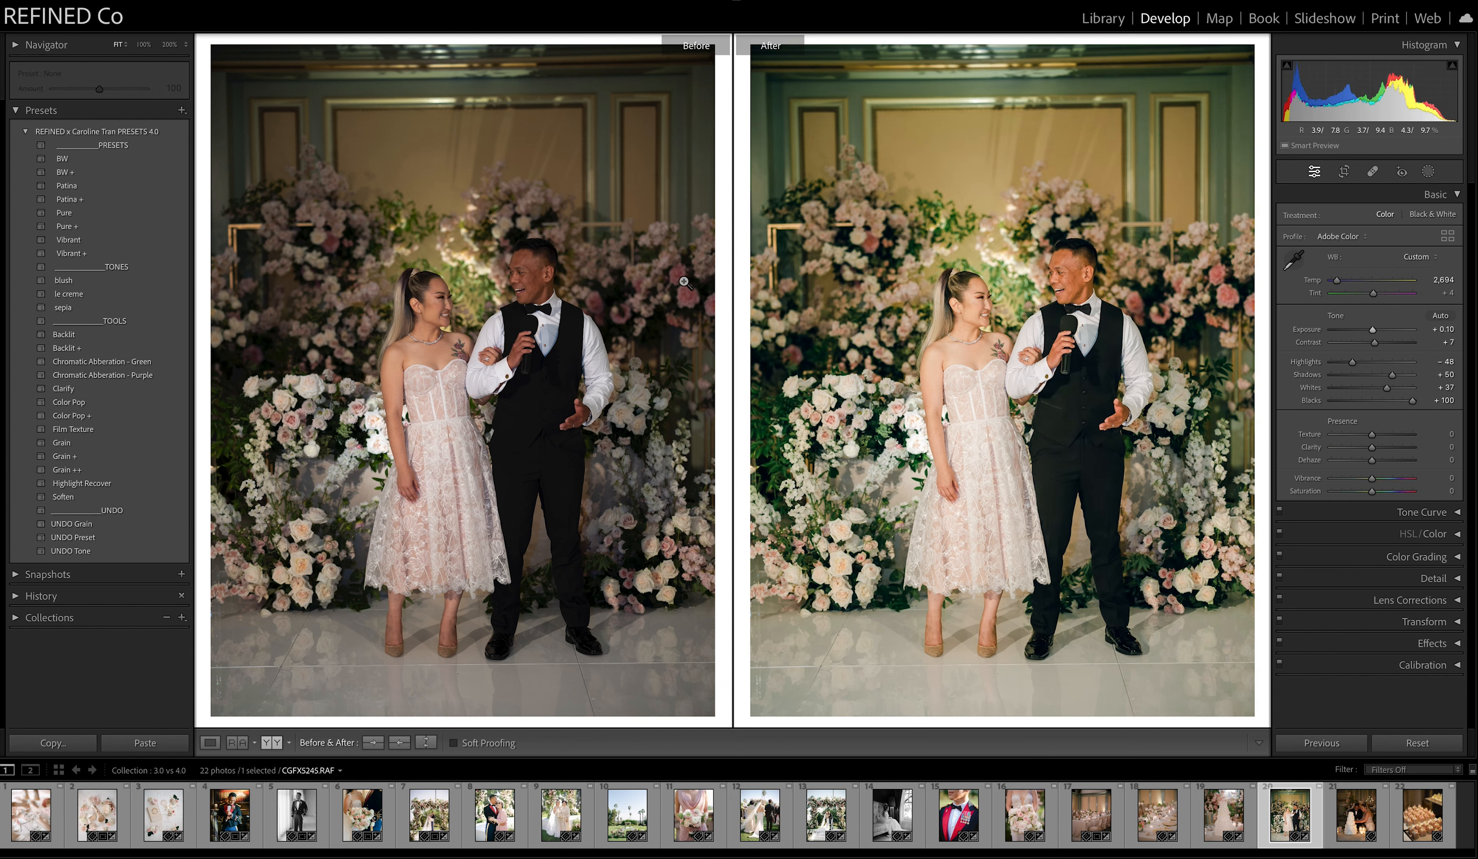
{"action": "left_click_drag", "start_coordinate": [1372, 297], "coordinate": [1374, 297]}
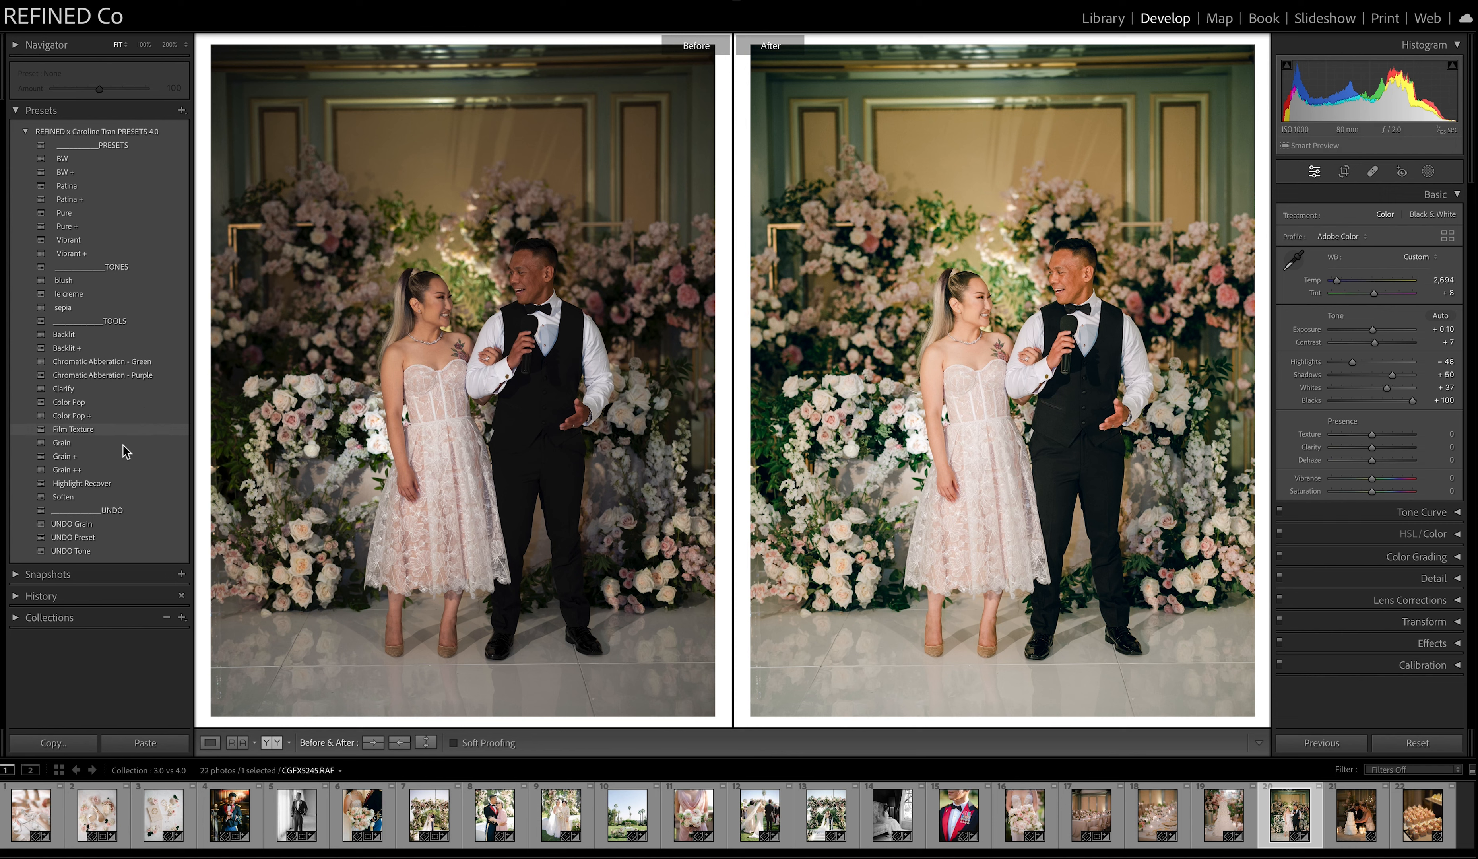
Clear the flower wall photo's look with UNDO Preset, then apply the Pure preset and the Backlit tool.
{"action": "left_click", "coordinate": [77, 537]}
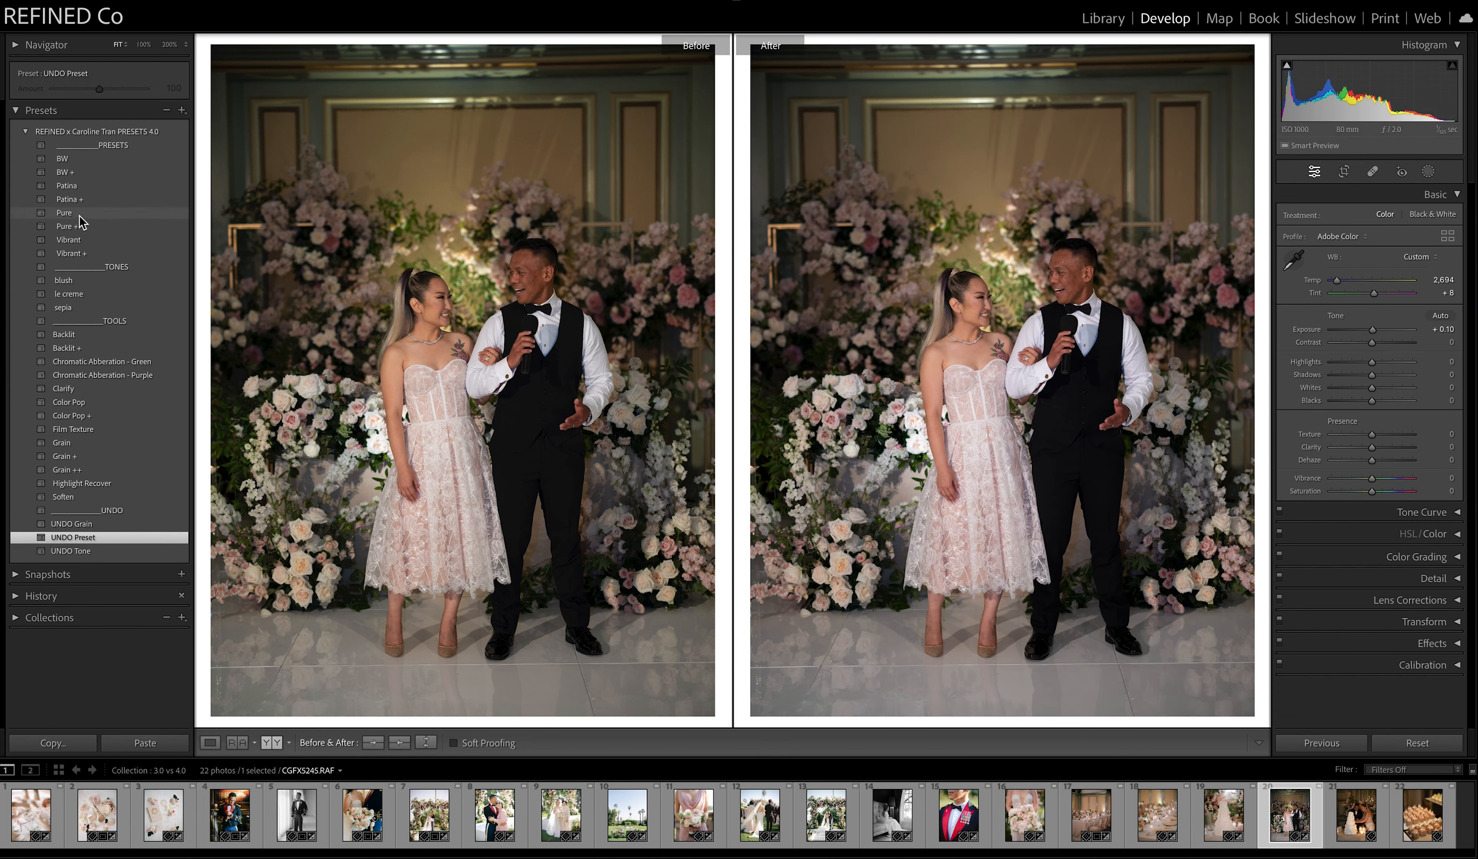
{"action": "left_click", "coordinate": [79, 213]}
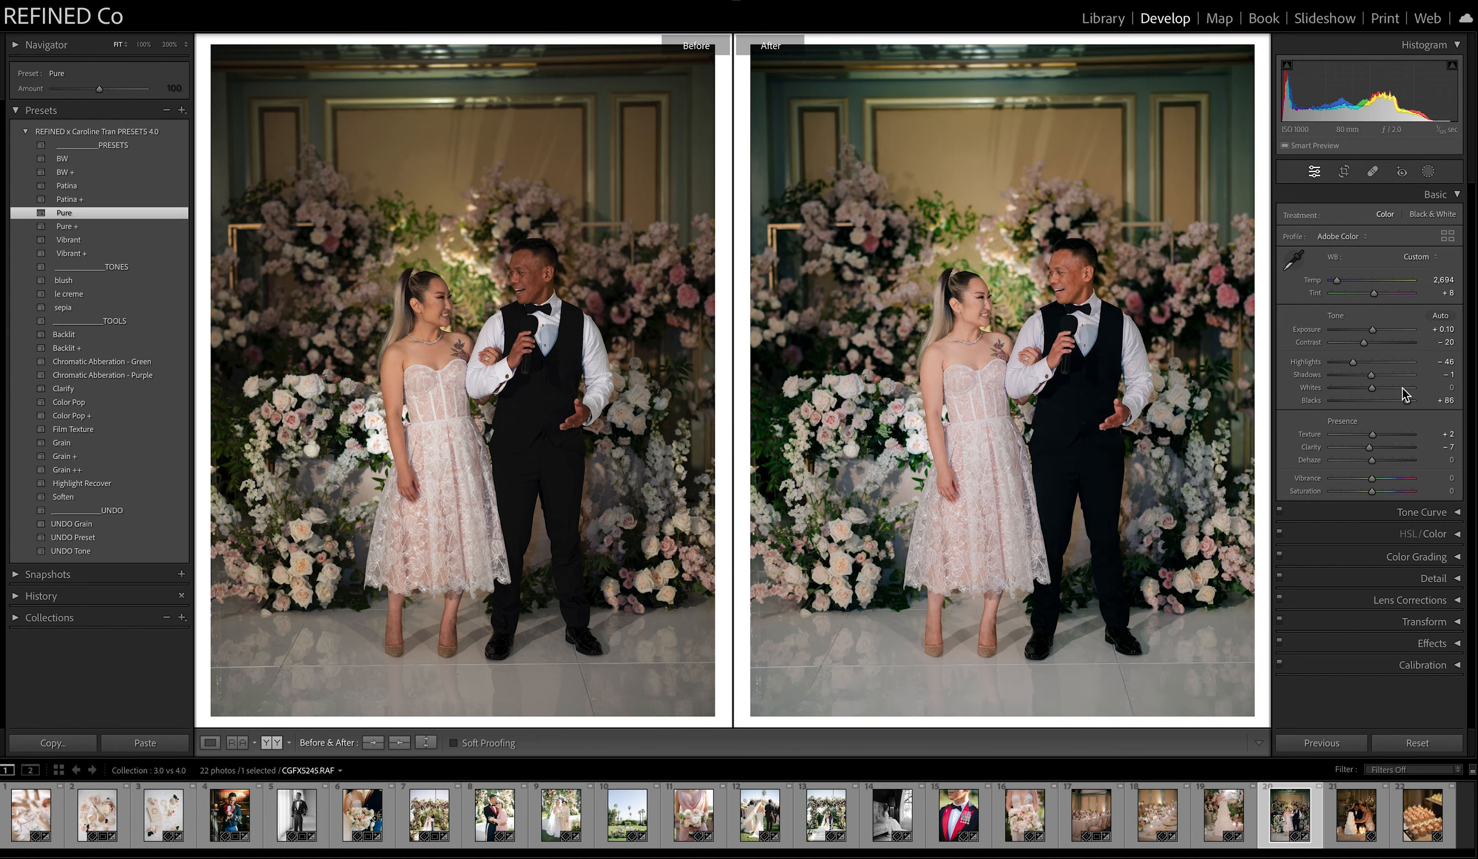
{"action": "left_click", "coordinate": [77, 334]}
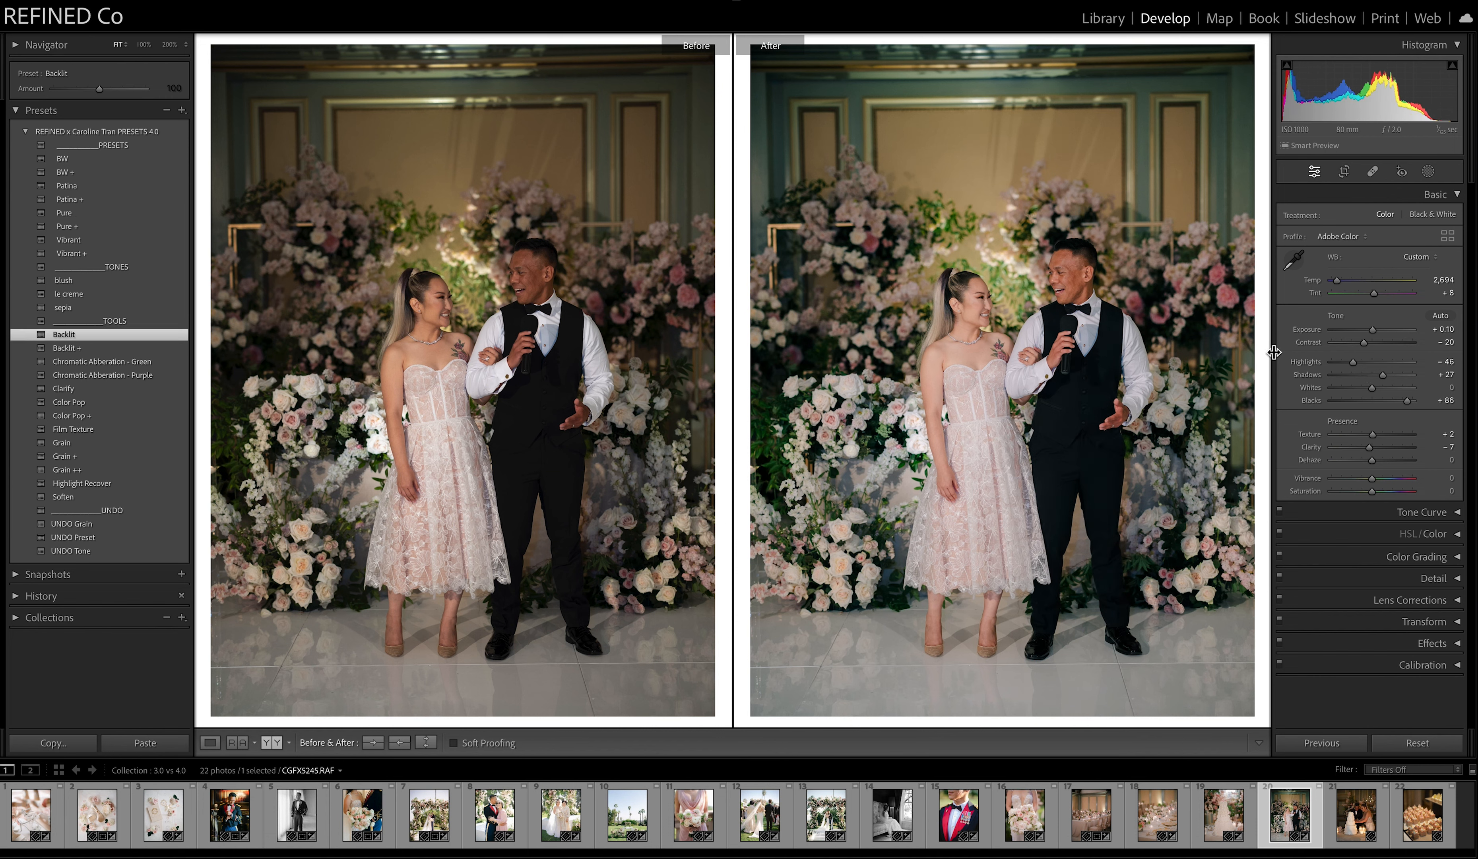
Adjust the flower wall photo to shadows +45, temperature 2,810 and exposure +0.35.
{"action": "left_click_drag", "start_coordinate": [1383, 380], "coordinate": [1391, 378]}
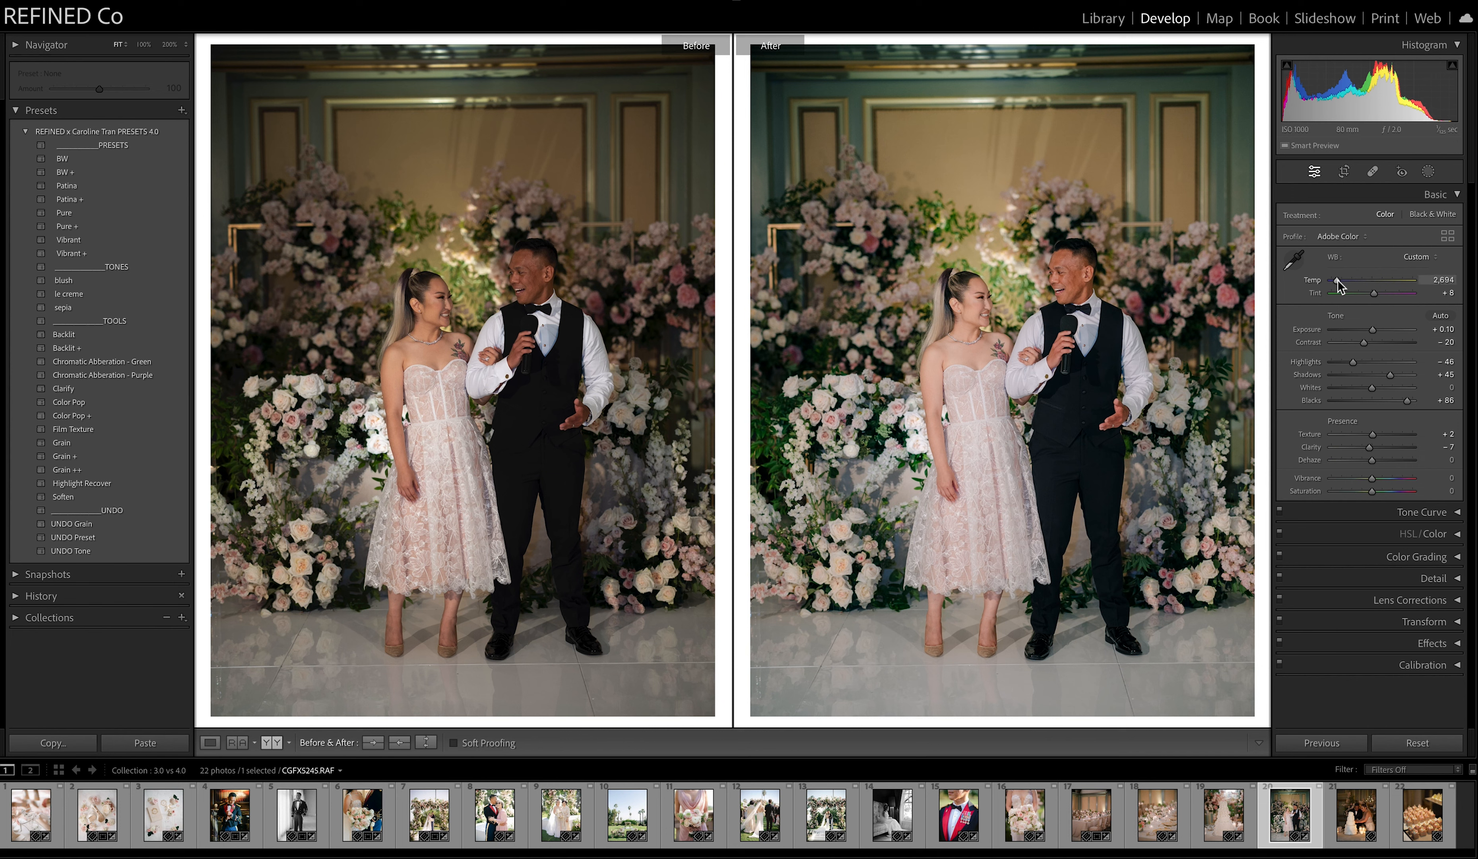
{"action": "left_click_drag", "start_coordinate": [1337, 284], "coordinate": [1339, 285]}
{"action": "left_click_drag", "start_coordinate": [1372, 334], "coordinate": [1377, 334]}
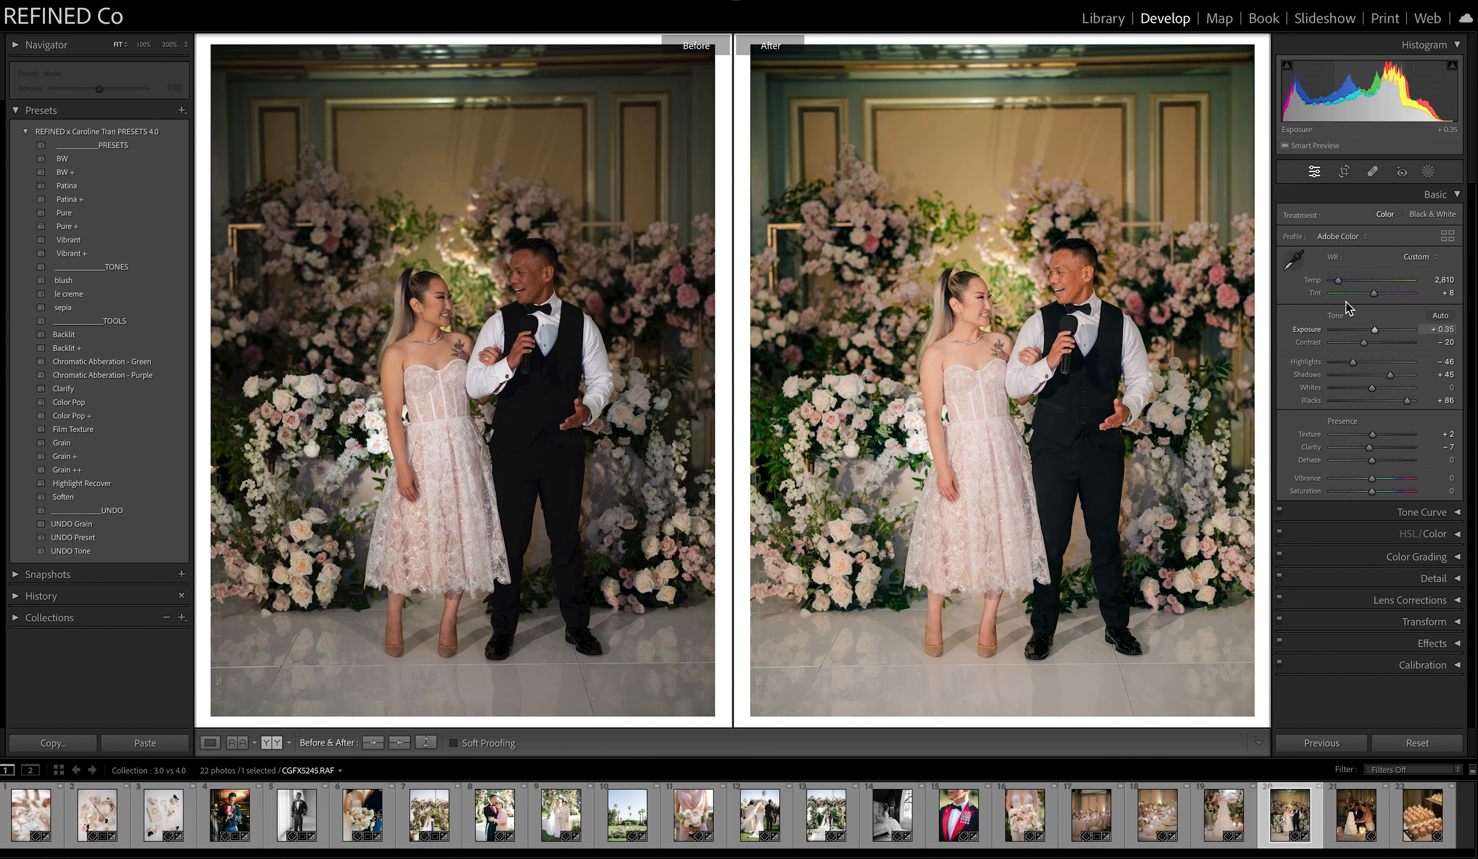
Open the twenty-first photo, the cake cutting, set its temperature to 3,180, and apply the Pure preset.
{"action": "left_click", "coordinate": [1371, 831]}
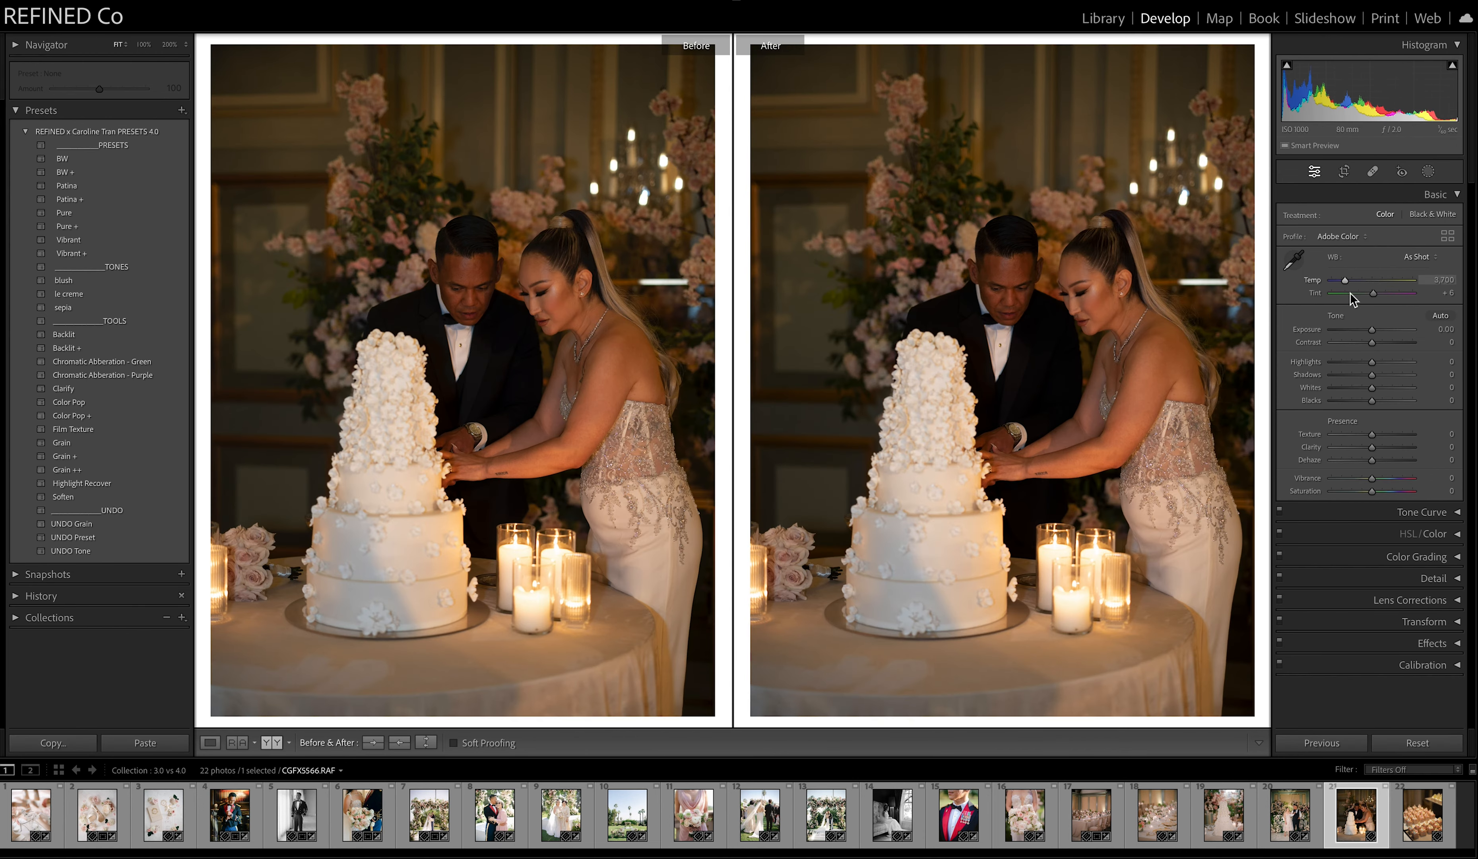
{"action": "left_click_drag", "start_coordinate": [1345, 281], "coordinate": [1340, 280]}
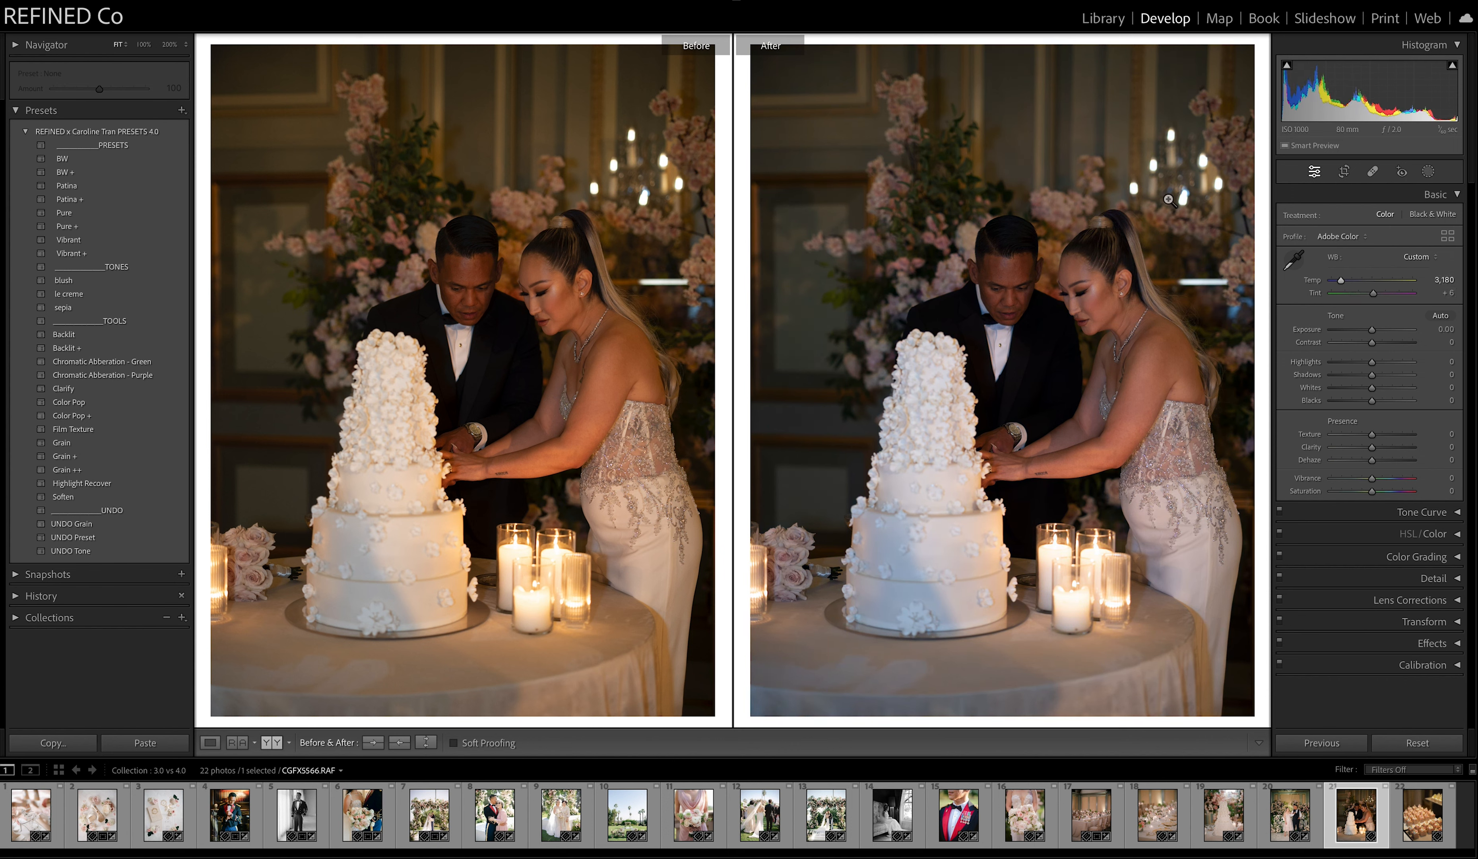
{"action": "left_click", "coordinate": [65, 213]}
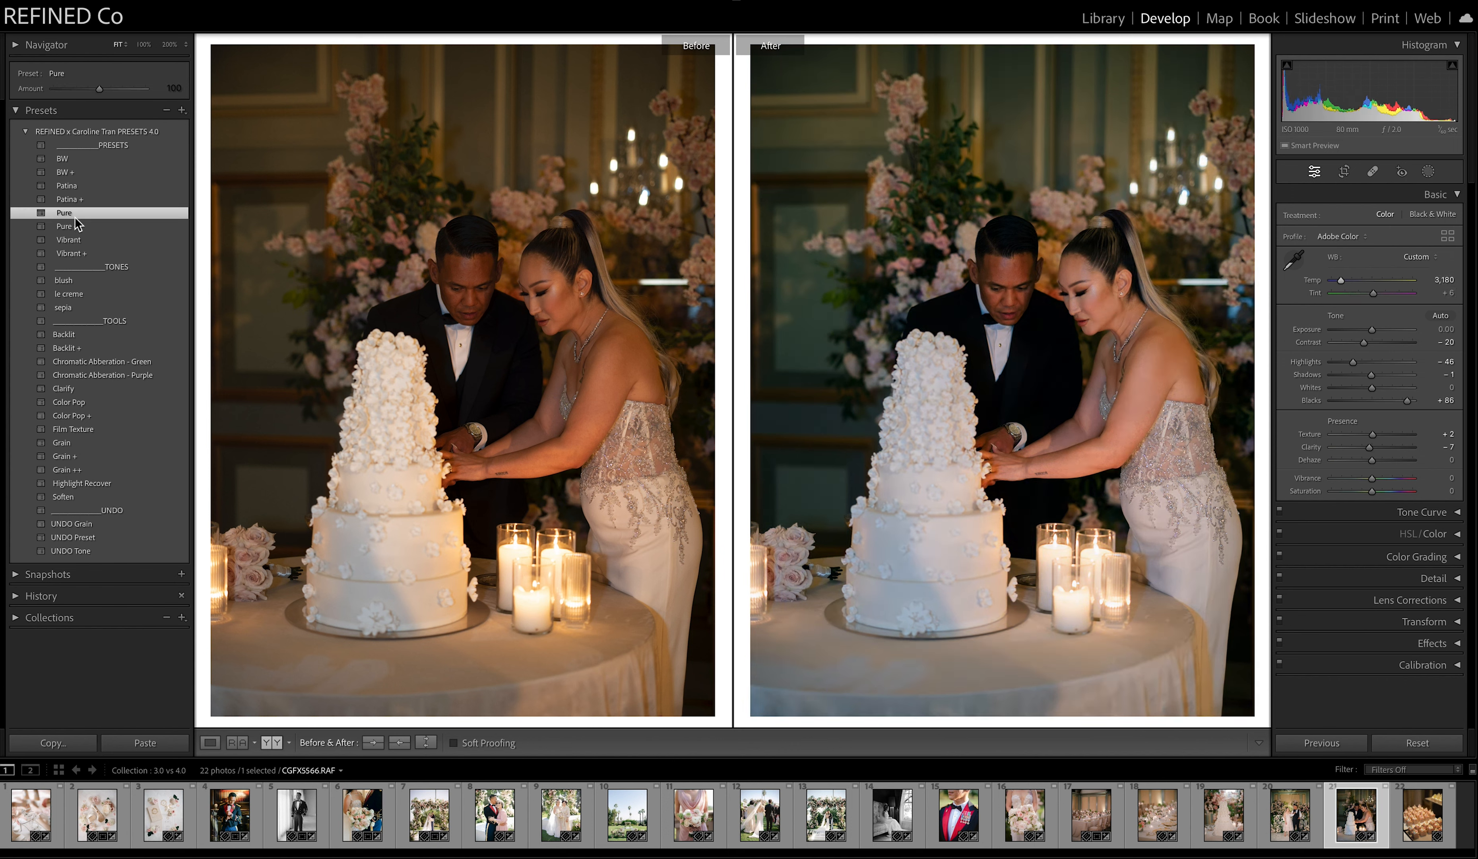
Adjust the cake cutting photo to exposure +0.55, contrast -47 and shadows +34.
{"action": "left_click_drag", "start_coordinate": [1371, 333], "coordinate": [1376, 331]}
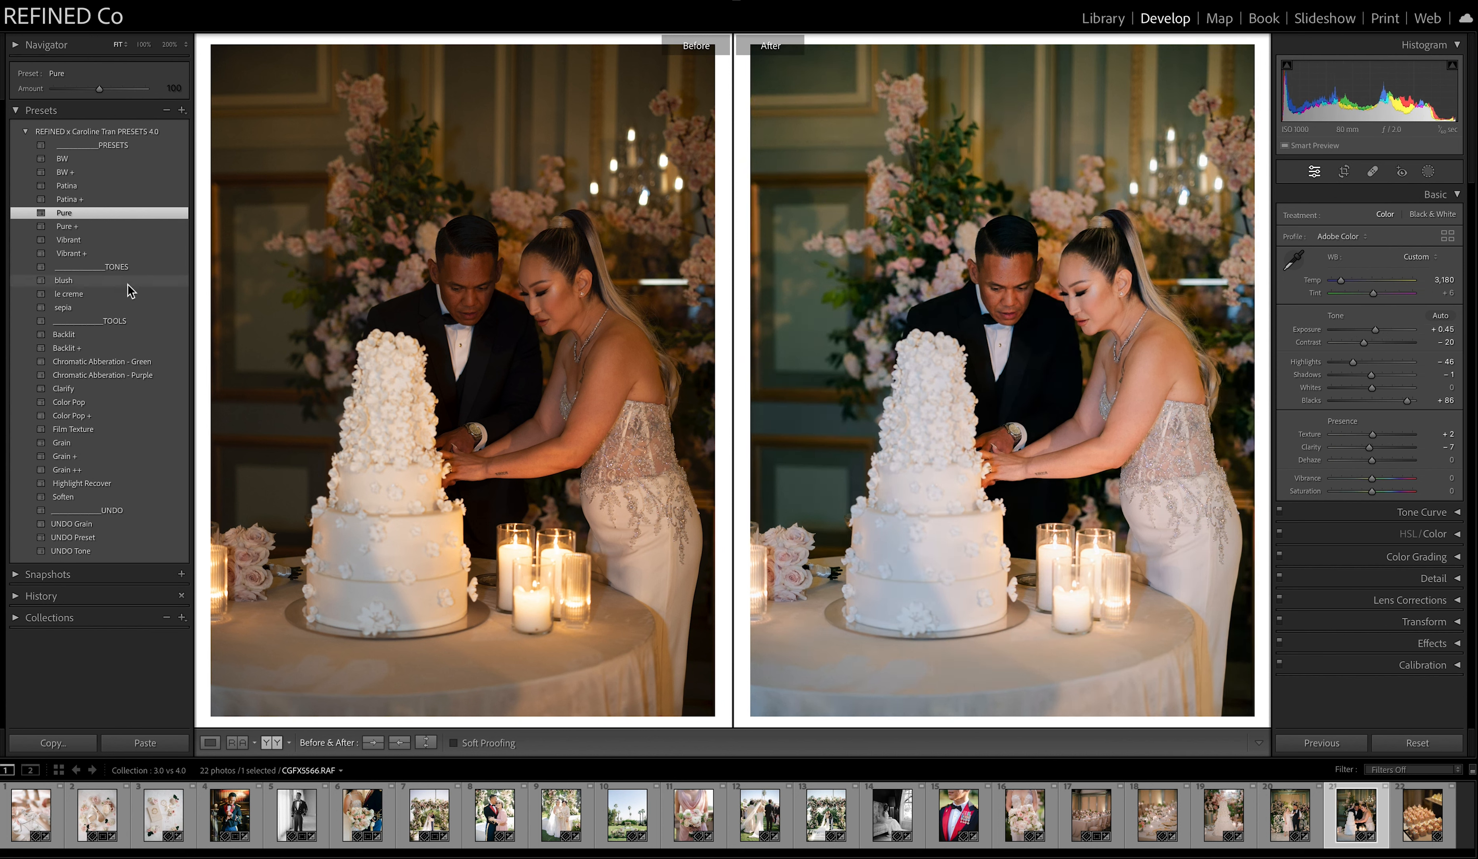
{"action": "mouse_move", "coordinate": [1365, 344]}
{"action": "left_mouse_down"}
{"action": "mouse_move", "coordinate": [1351, 350]}
{"action": "mouse_move", "coordinate": [1377, 382]}
{"action": "mouse_move", "coordinate": [1377, 335]}
{"action": "left_mouse_up"}
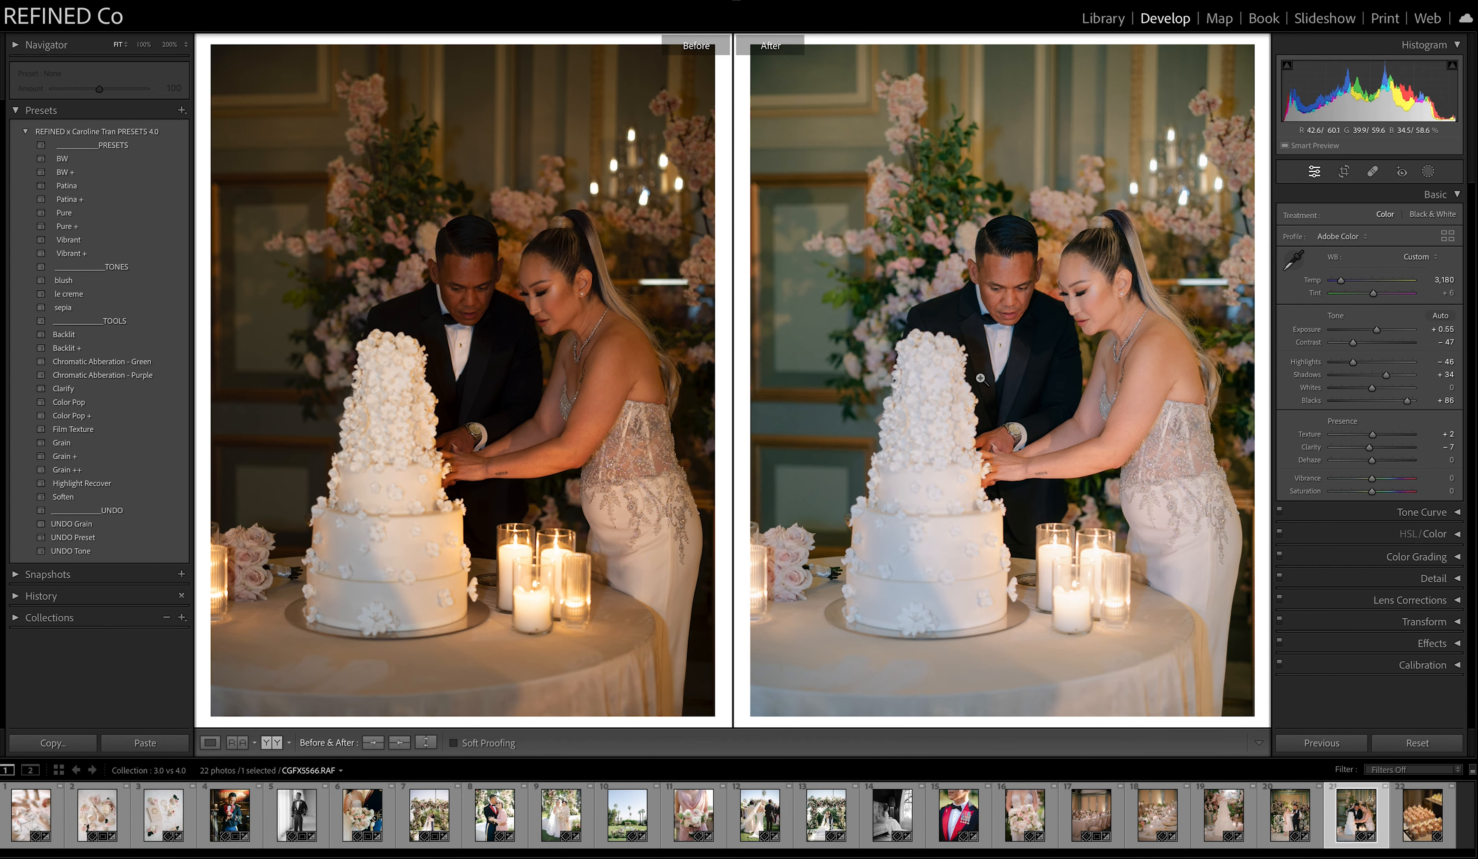
Straighten the cake cutting photo by an angle of -0.28 and return to the side-by-side before and after comparison.
{"action": "left_click", "coordinate": [1344, 174]}
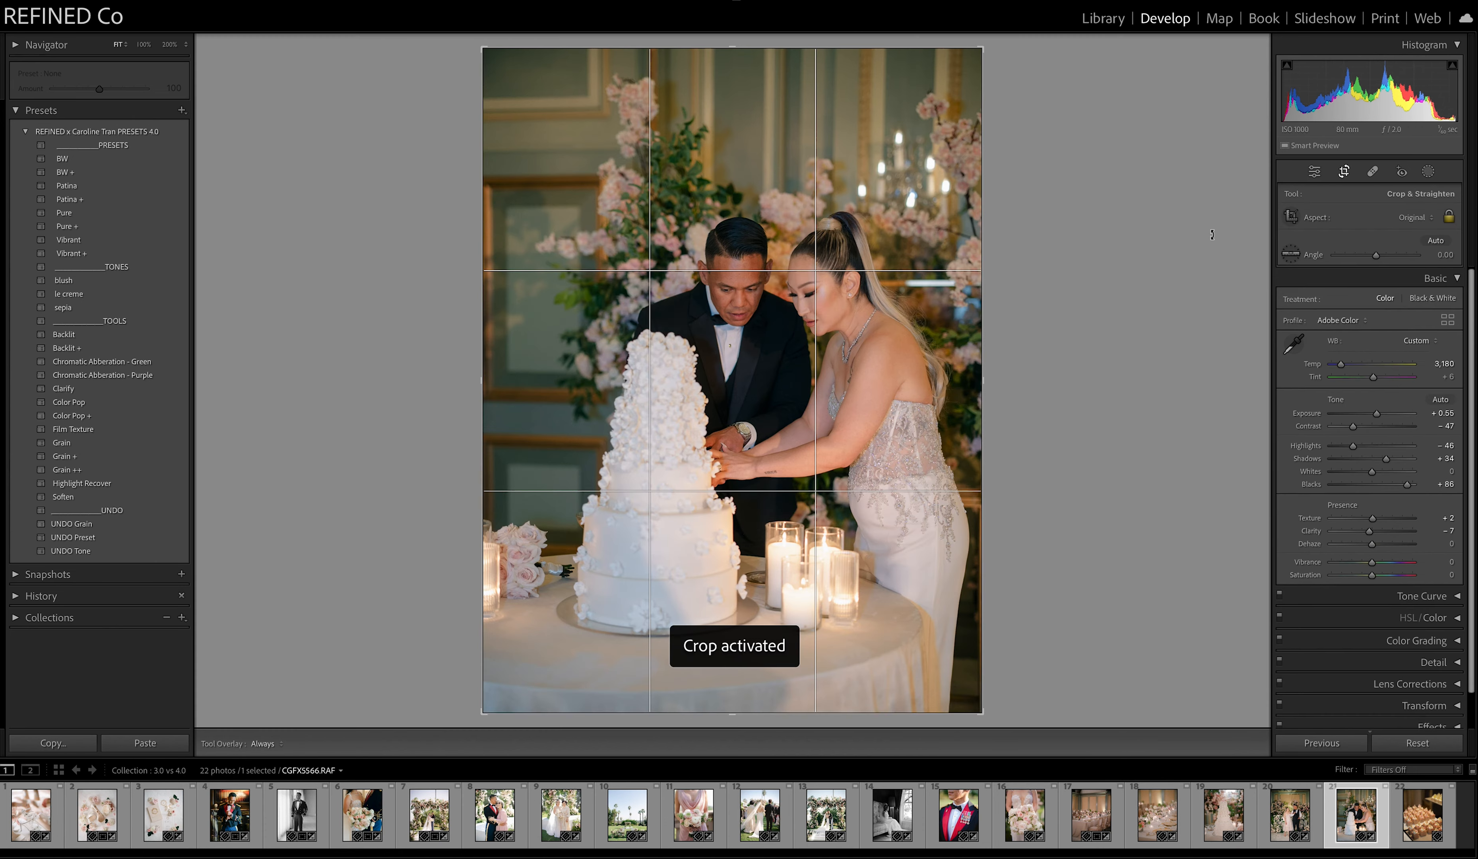
{"action": "left_click_drag", "start_coordinate": [1225, 257], "coordinate": [1226, 257]}
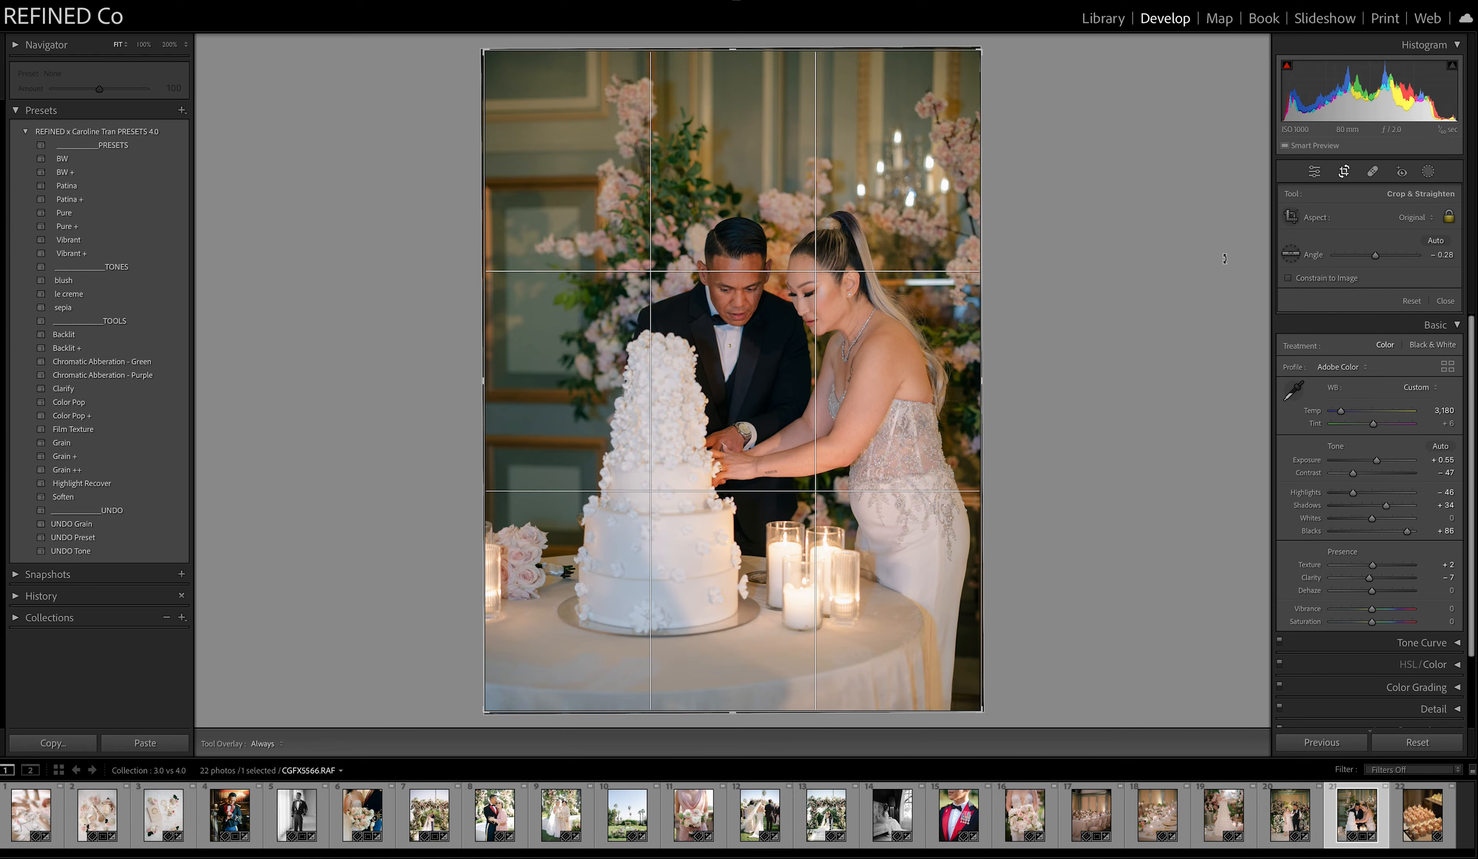
{"action": "key", "text": "Return"}
{"action": "left_click", "coordinate": [267, 744]}
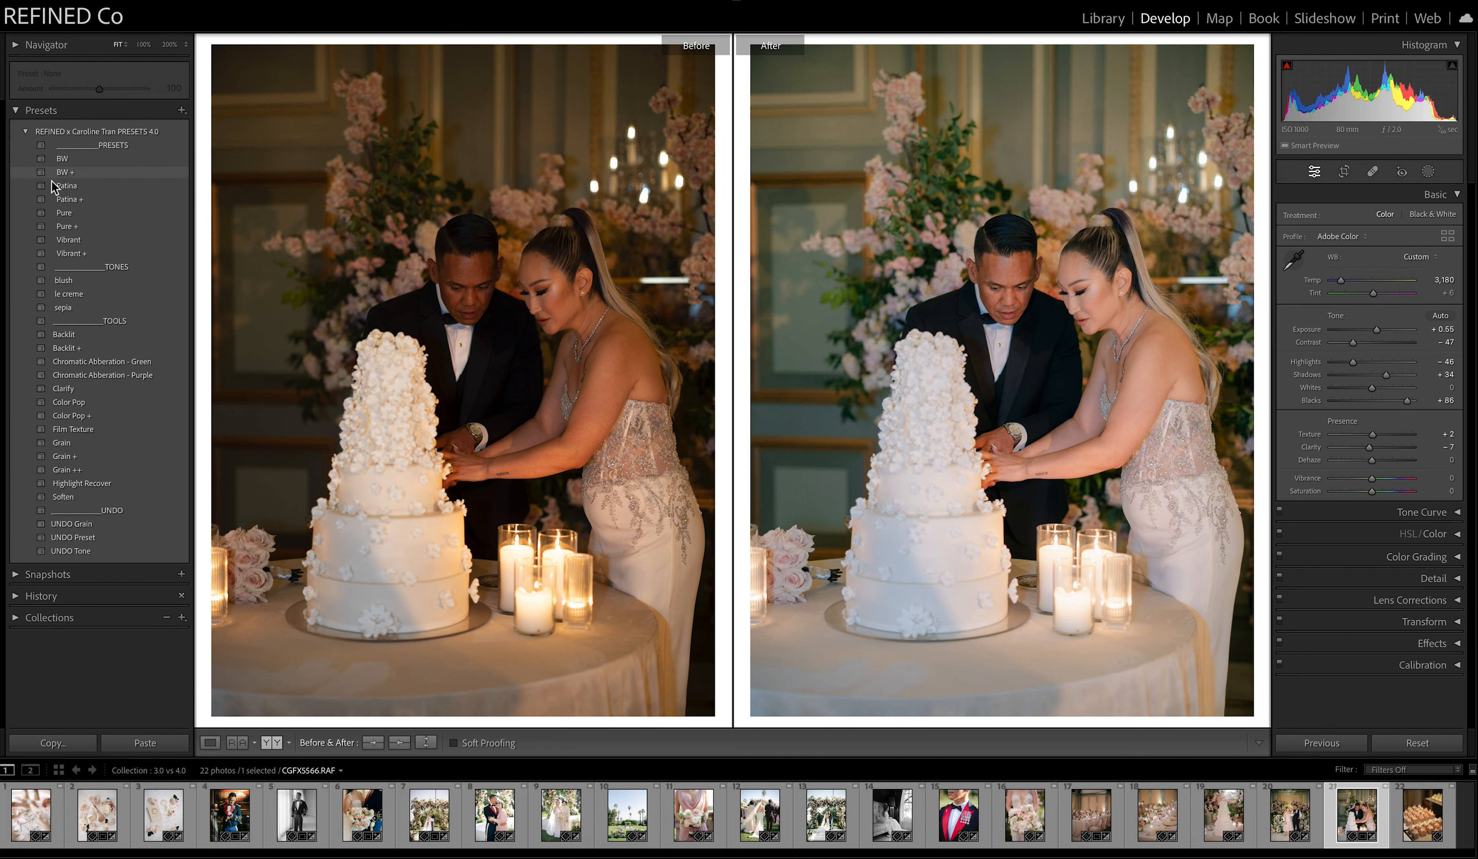
Apply the BW preset to the cake cutting photo and lift its shadows.
{"action": "left_click", "coordinate": [69, 160]}
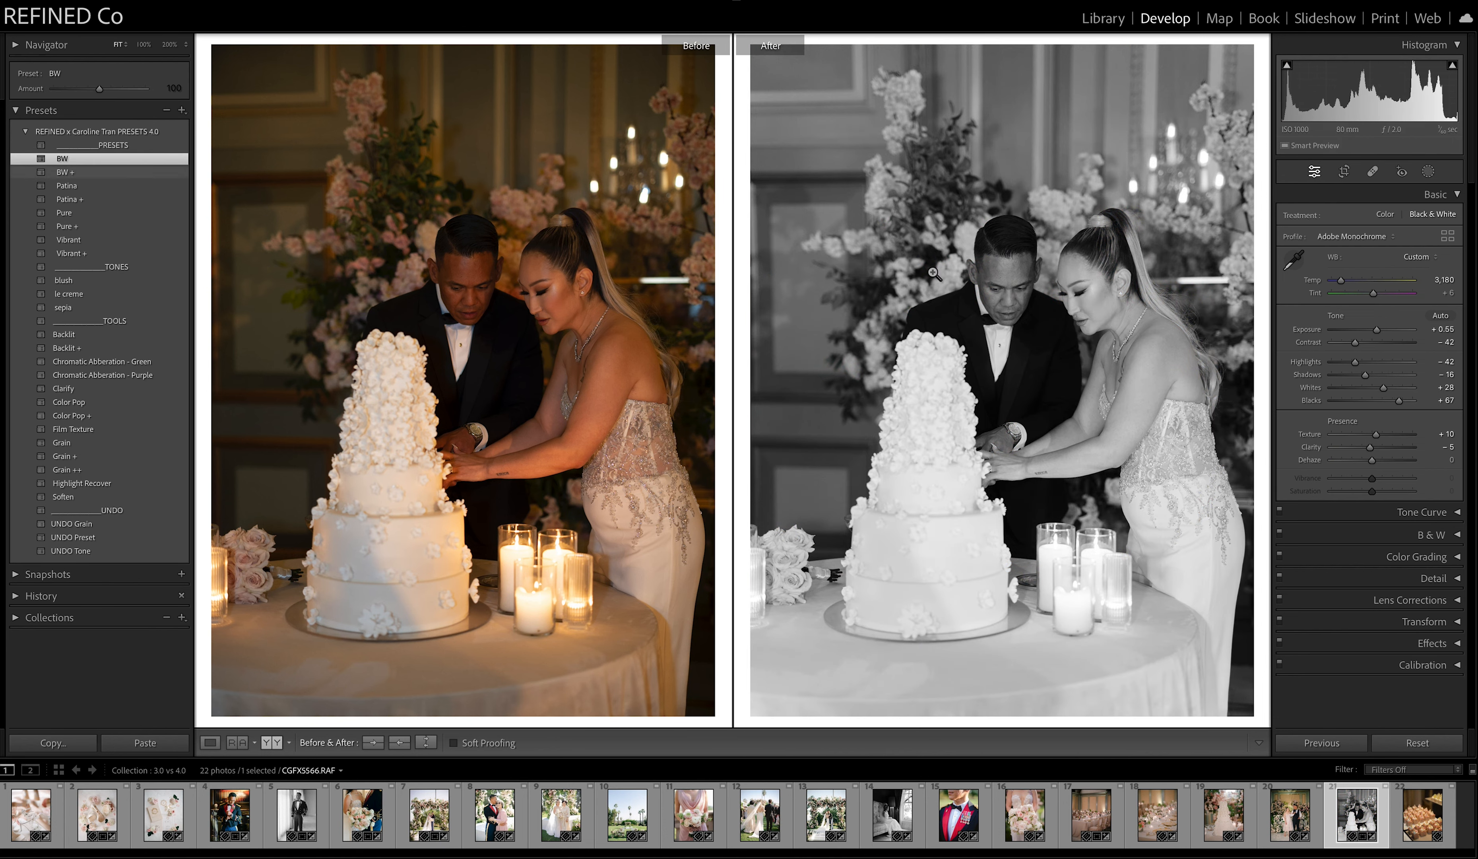
{"action": "left_click_drag", "start_coordinate": [1366, 376], "coordinate": [1376, 377]}
Open the twenty-second photo, the dessert cubes, apply the Patina preset and set the temperature to 3,037.
{"action": "left_click", "coordinate": [1397, 816]}
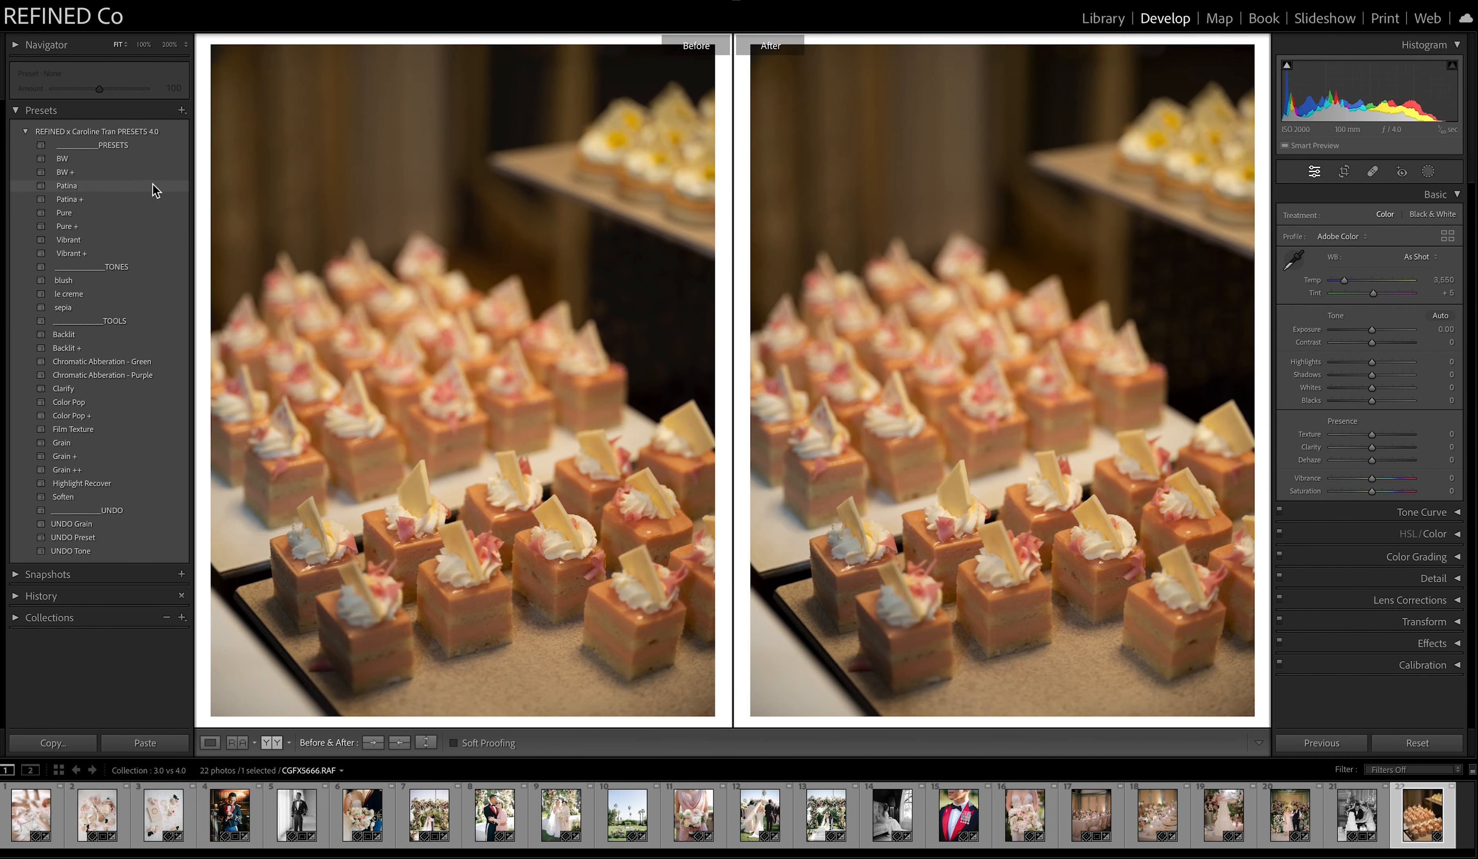
{"action": "left_click", "coordinate": [67, 185]}
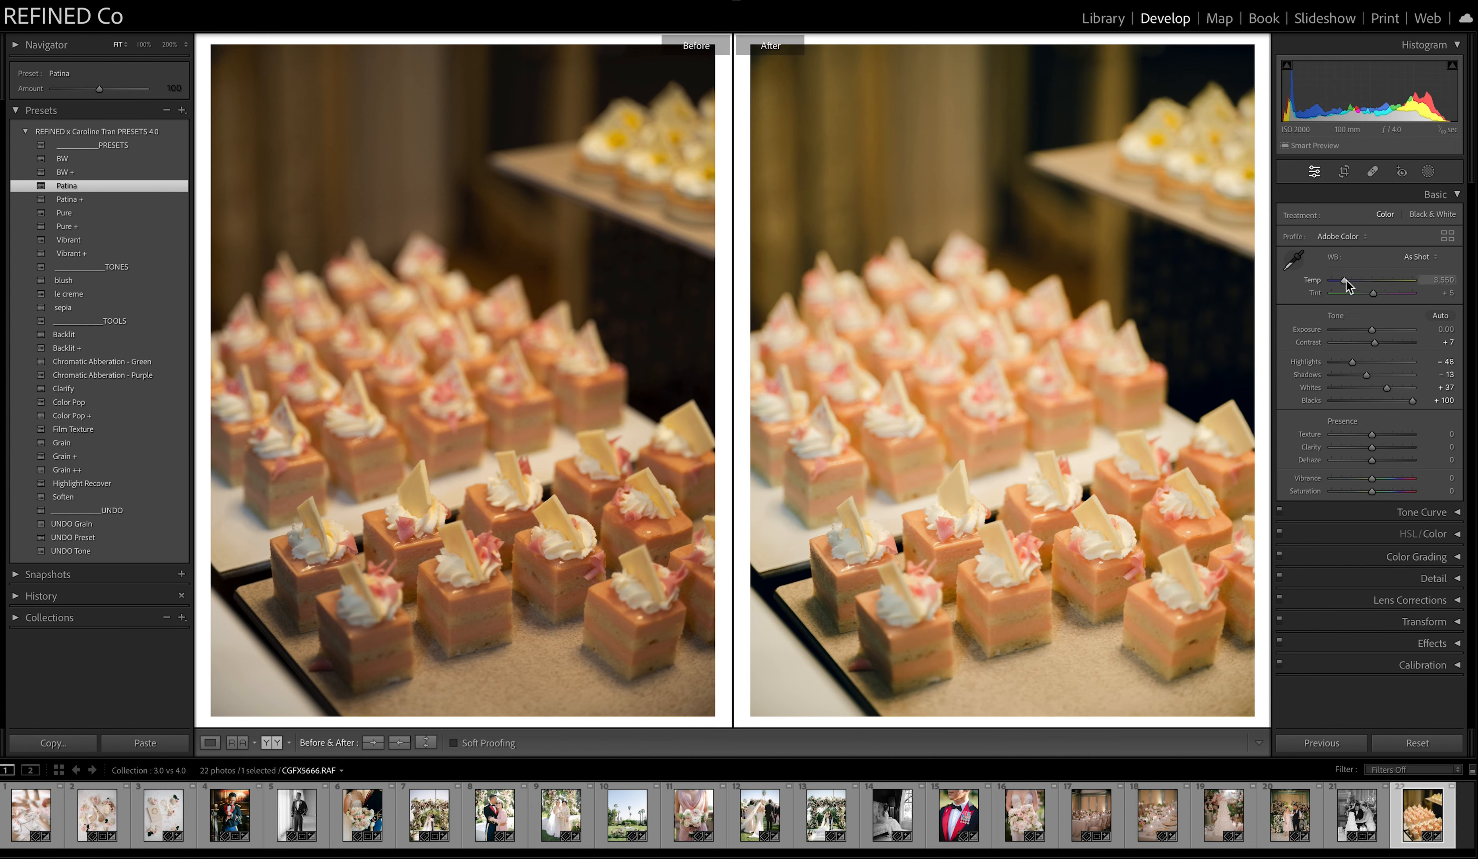
{"action": "left_click_drag", "start_coordinate": [1346, 284], "coordinate": [1342, 288]}
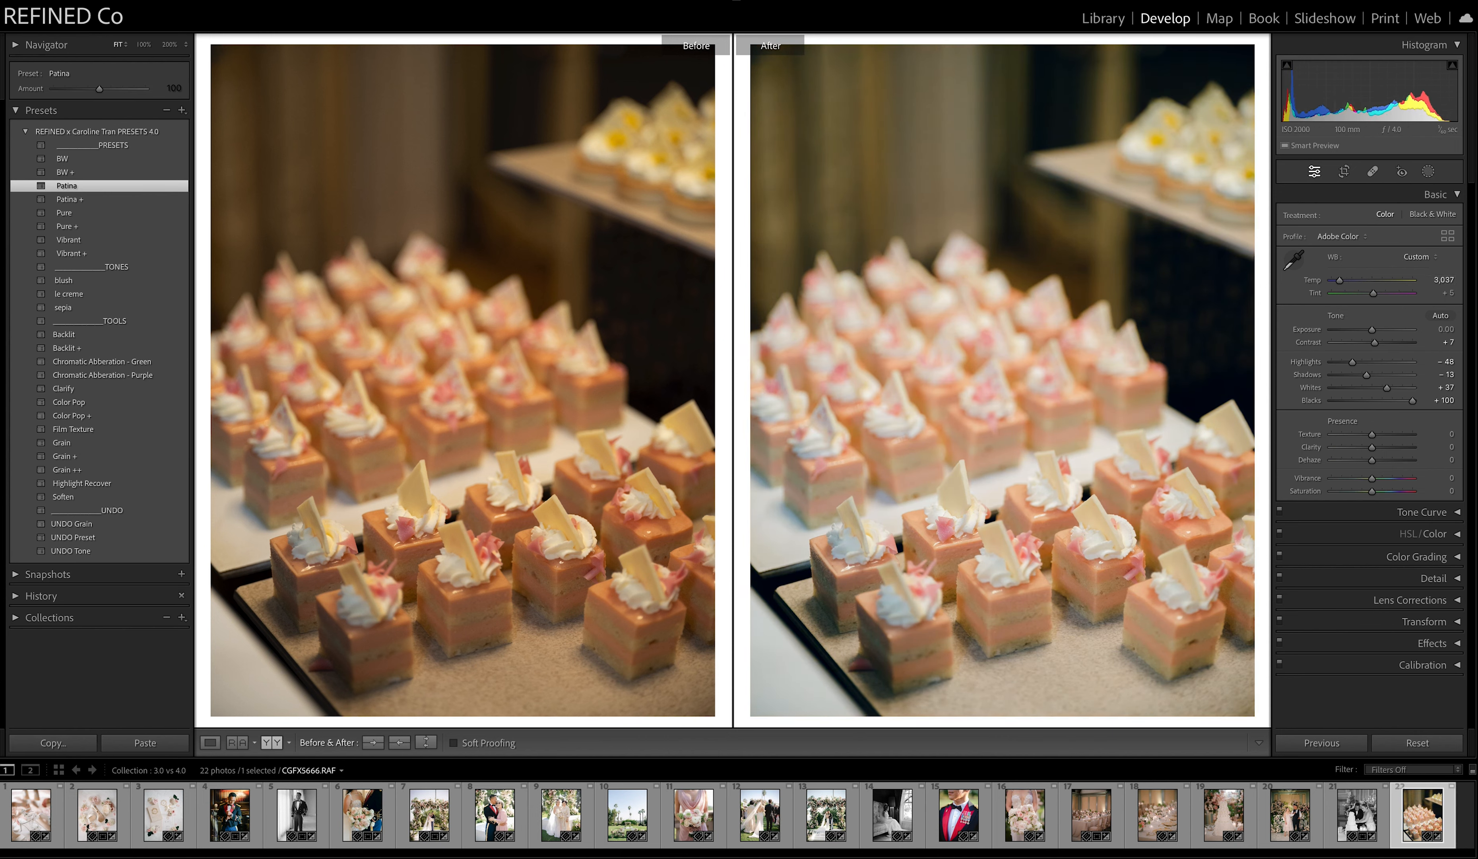
Compare the Pure, Pure +, Vibrant and Vibrant + presets on the dessert photo, leaving Vibrant + applied.
{"action": "left_click", "coordinate": [72, 214]}
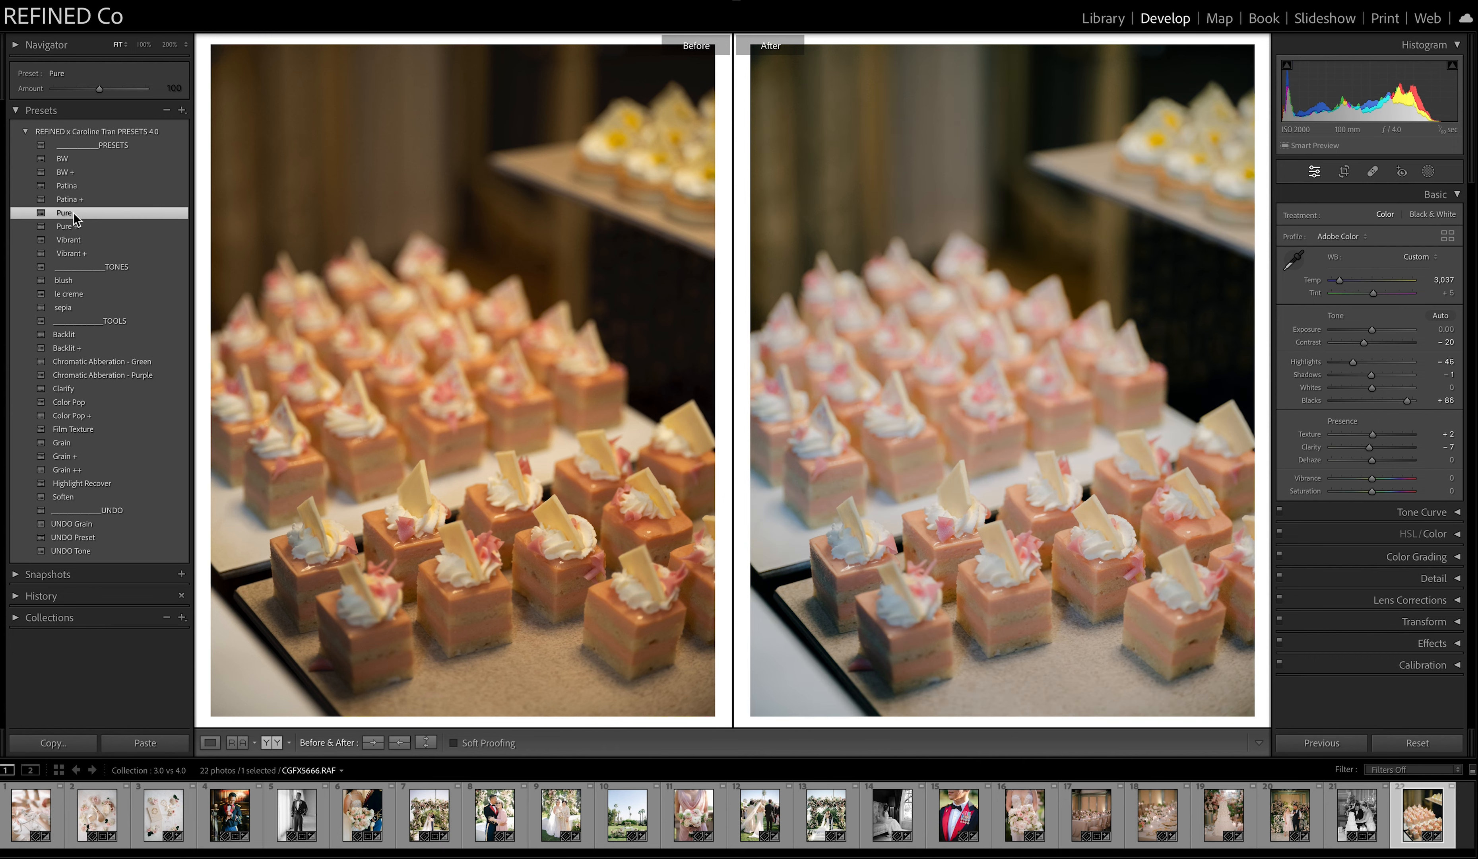
{"action": "left_click", "coordinate": [71, 227]}
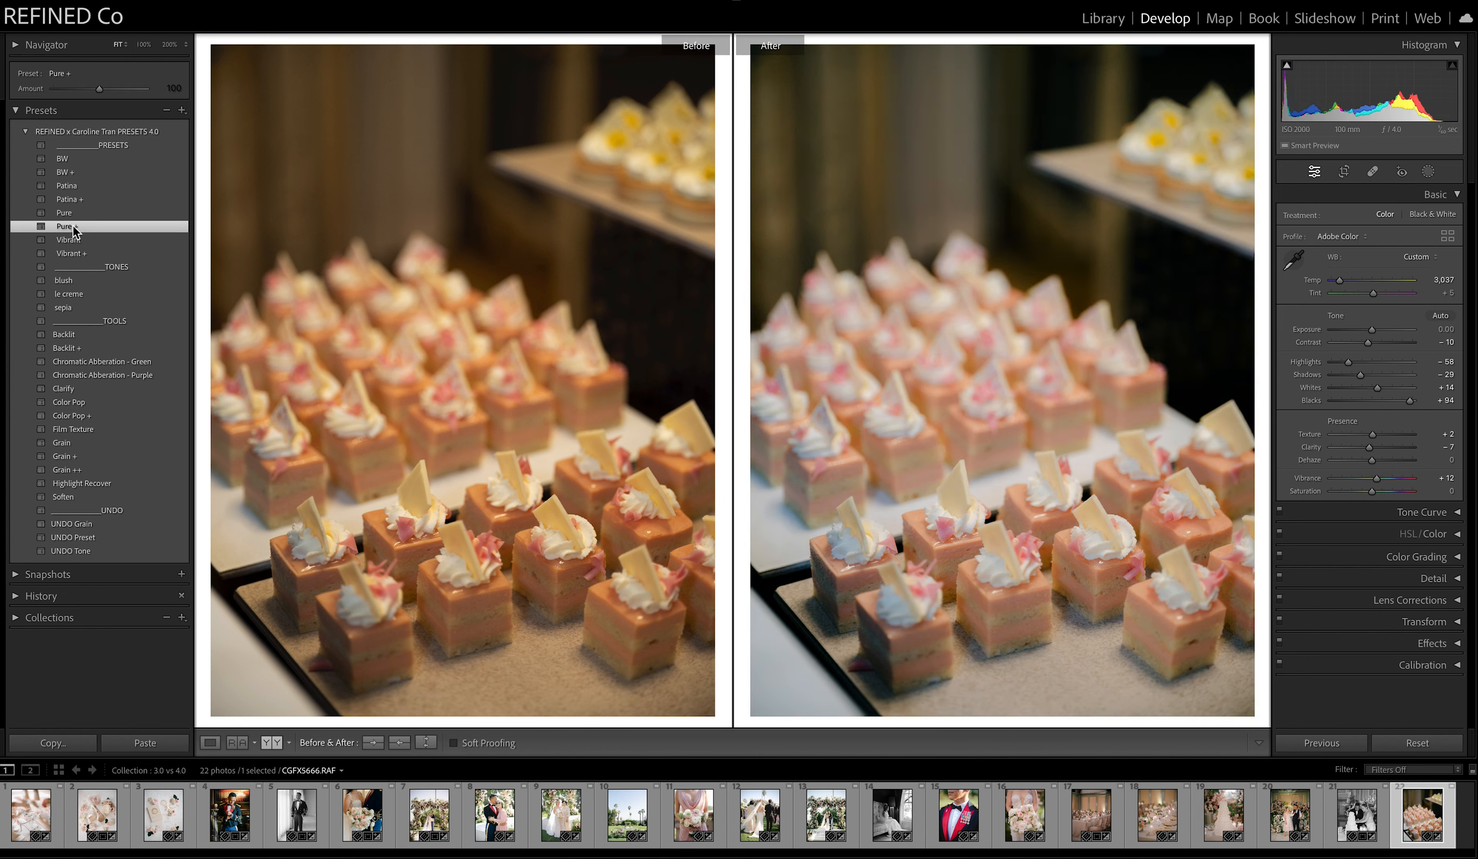
{"action": "left_click", "coordinate": [68, 242]}
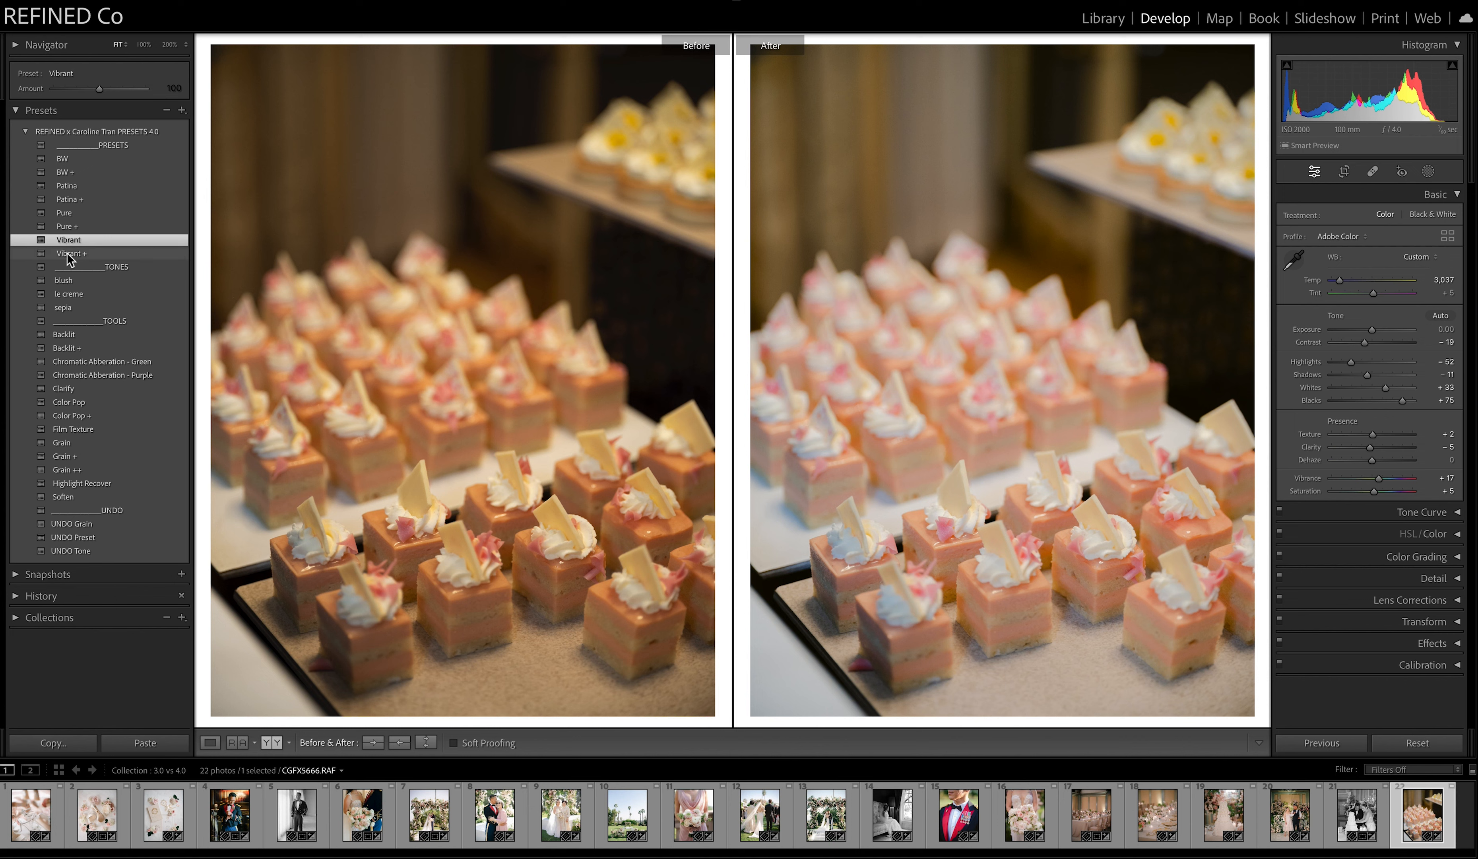
{"action": "left_click", "coordinate": [68, 254]}
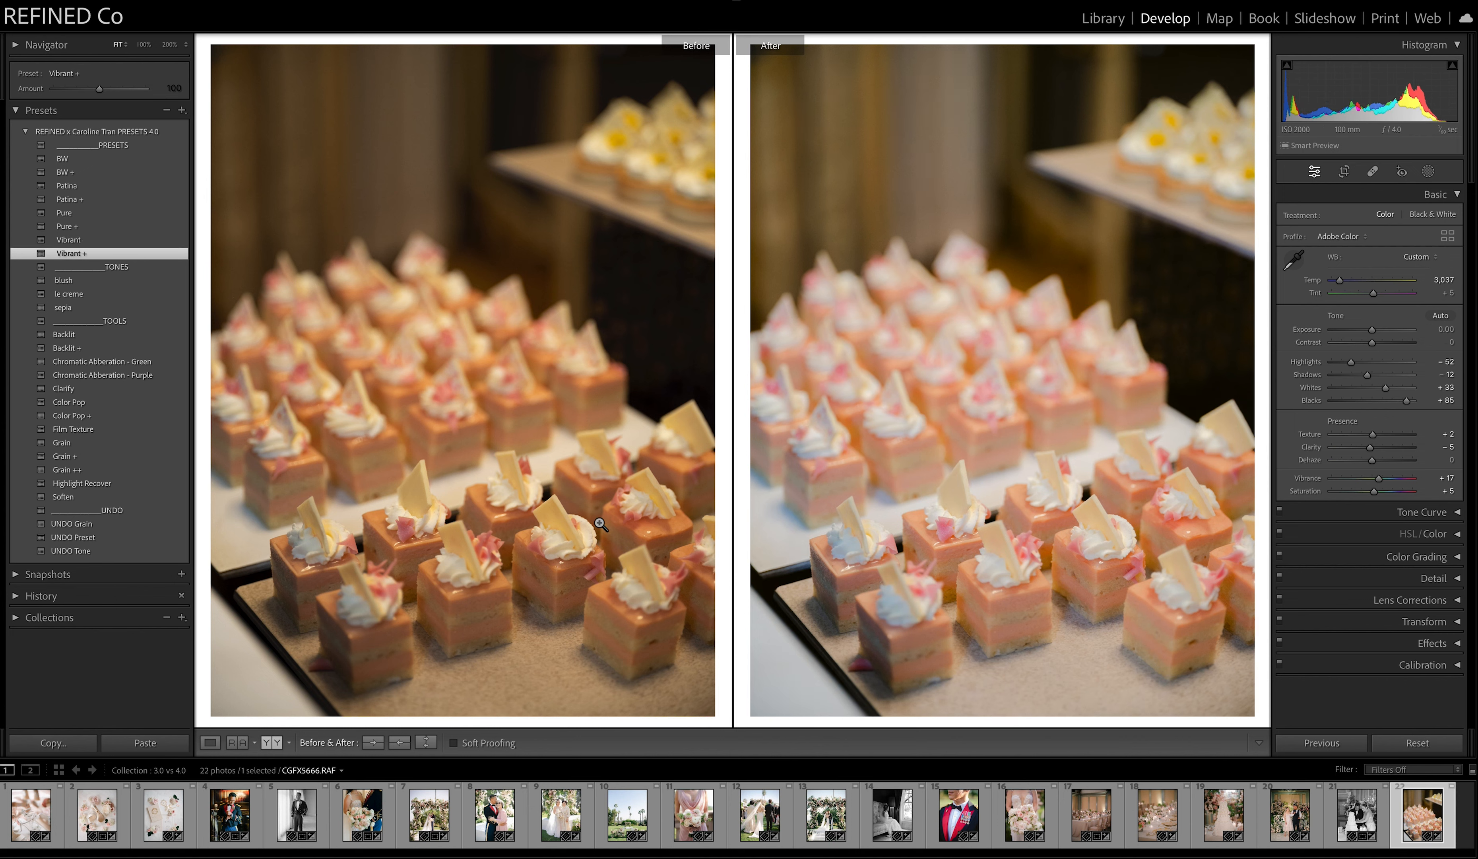
Open the eleventh photo, the bridesmaid's bouquet, reset its edits and copy the unedited settings to the Before view.
{"action": "left_click", "coordinate": [681, 823]}
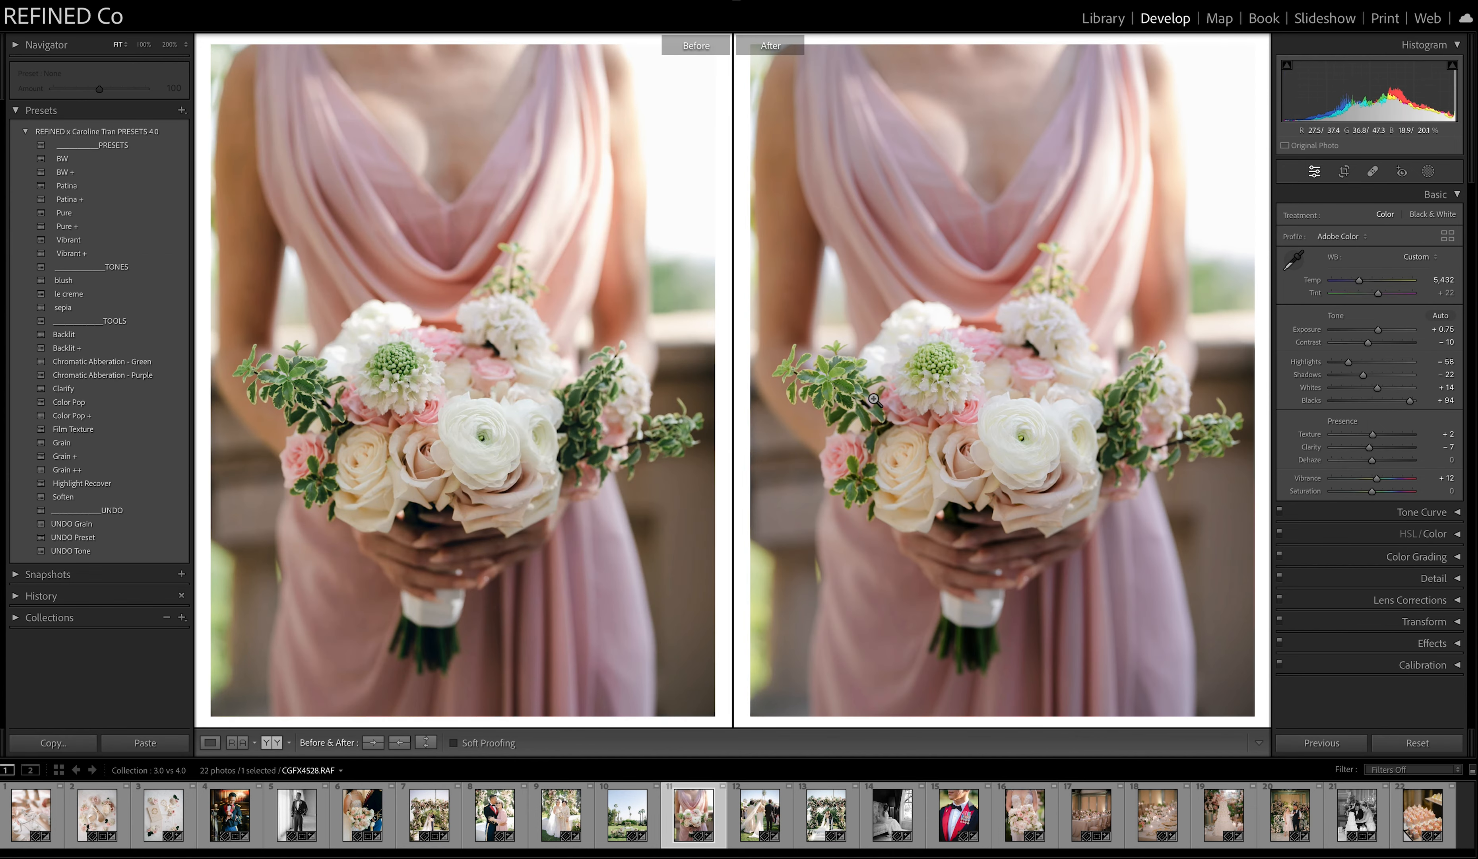
{"action": "left_click", "coordinate": [1416, 744]}
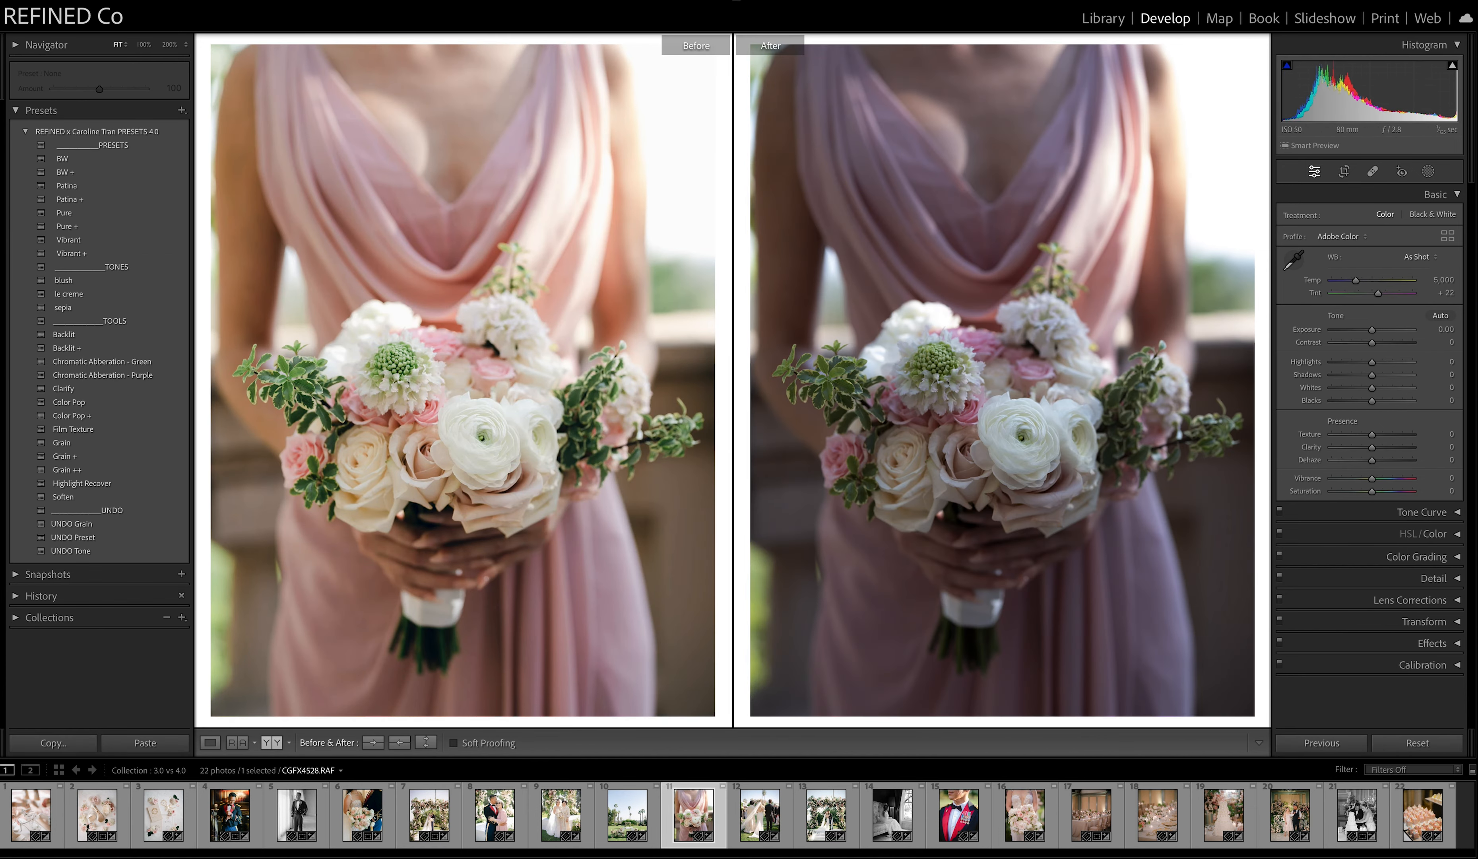
{"action": "left_click", "coordinate": [399, 744]}
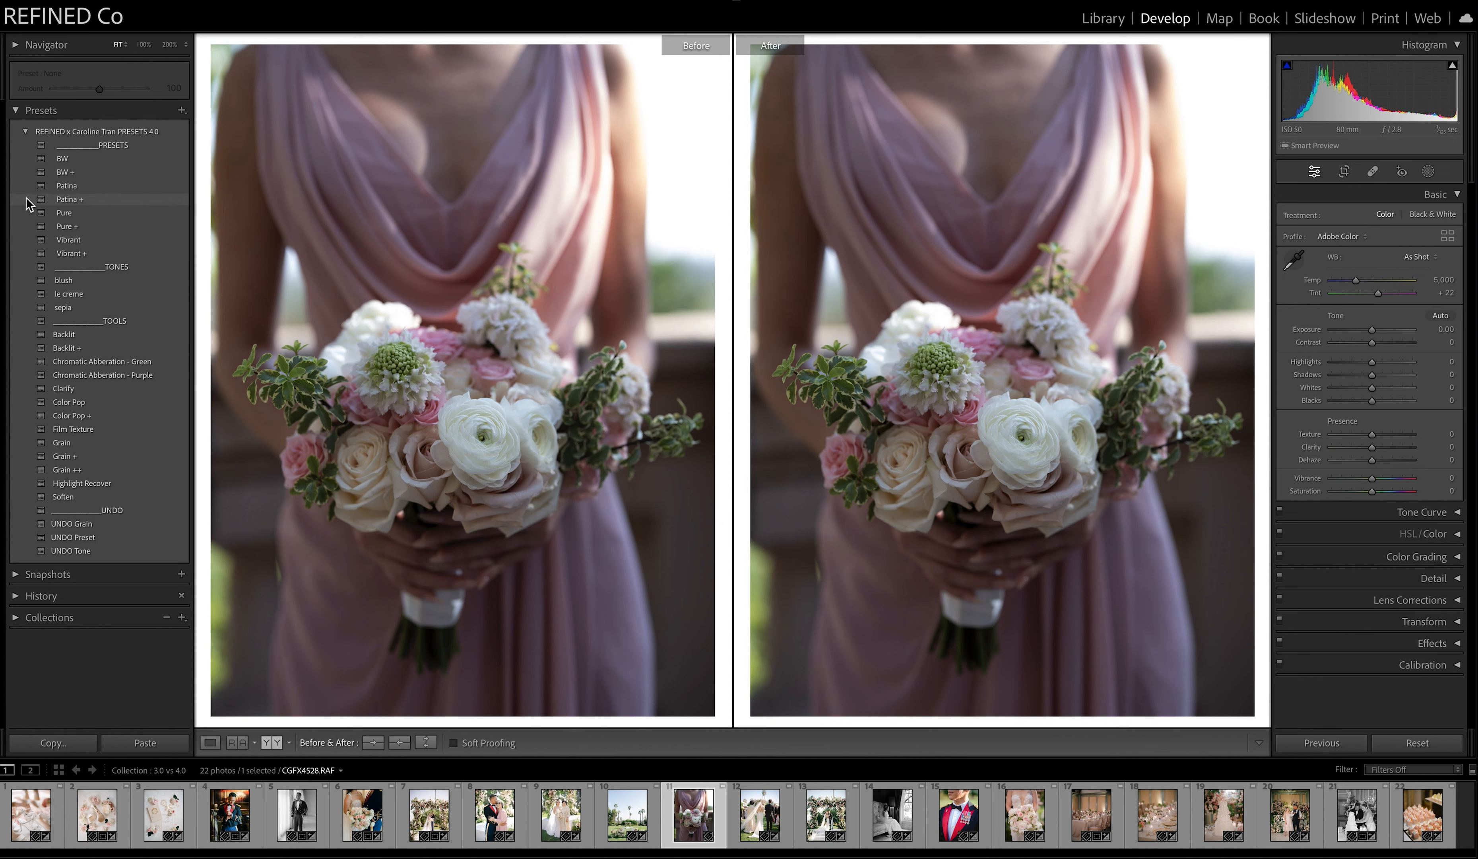
Apply the Patina preset to the bouquet photo and set exposure to +0.40 and temperature to 5,187.
{"action": "left_click", "coordinate": [67, 187]}
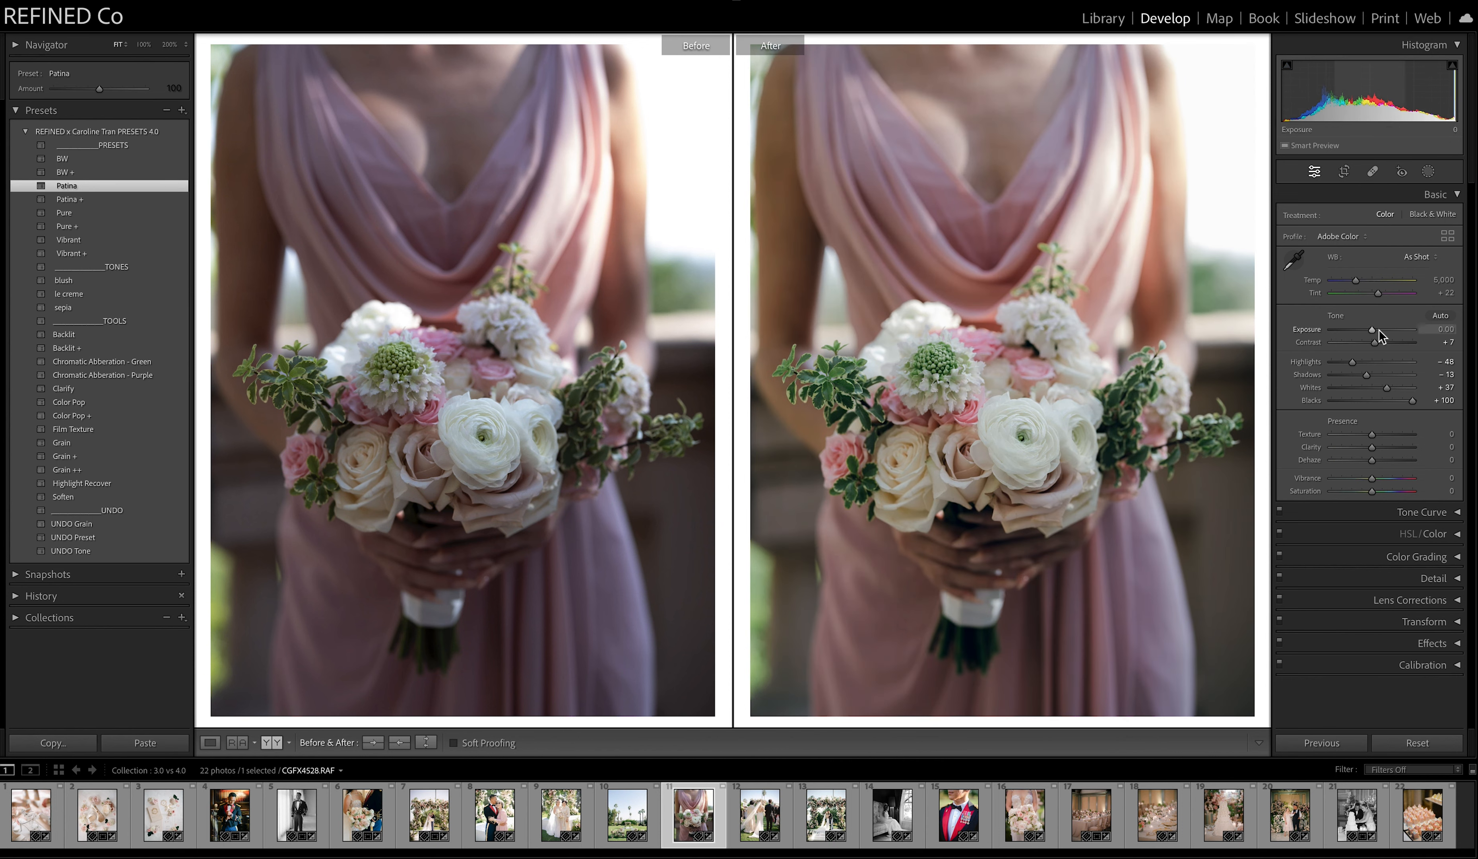
{"action": "left_click_drag", "start_coordinate": [1372, 336], "coordinate": [1377, 334]}
{"action": "left_click_drag", "start_coordinate": [1356, 279], "coordinate": [1360, 285]}
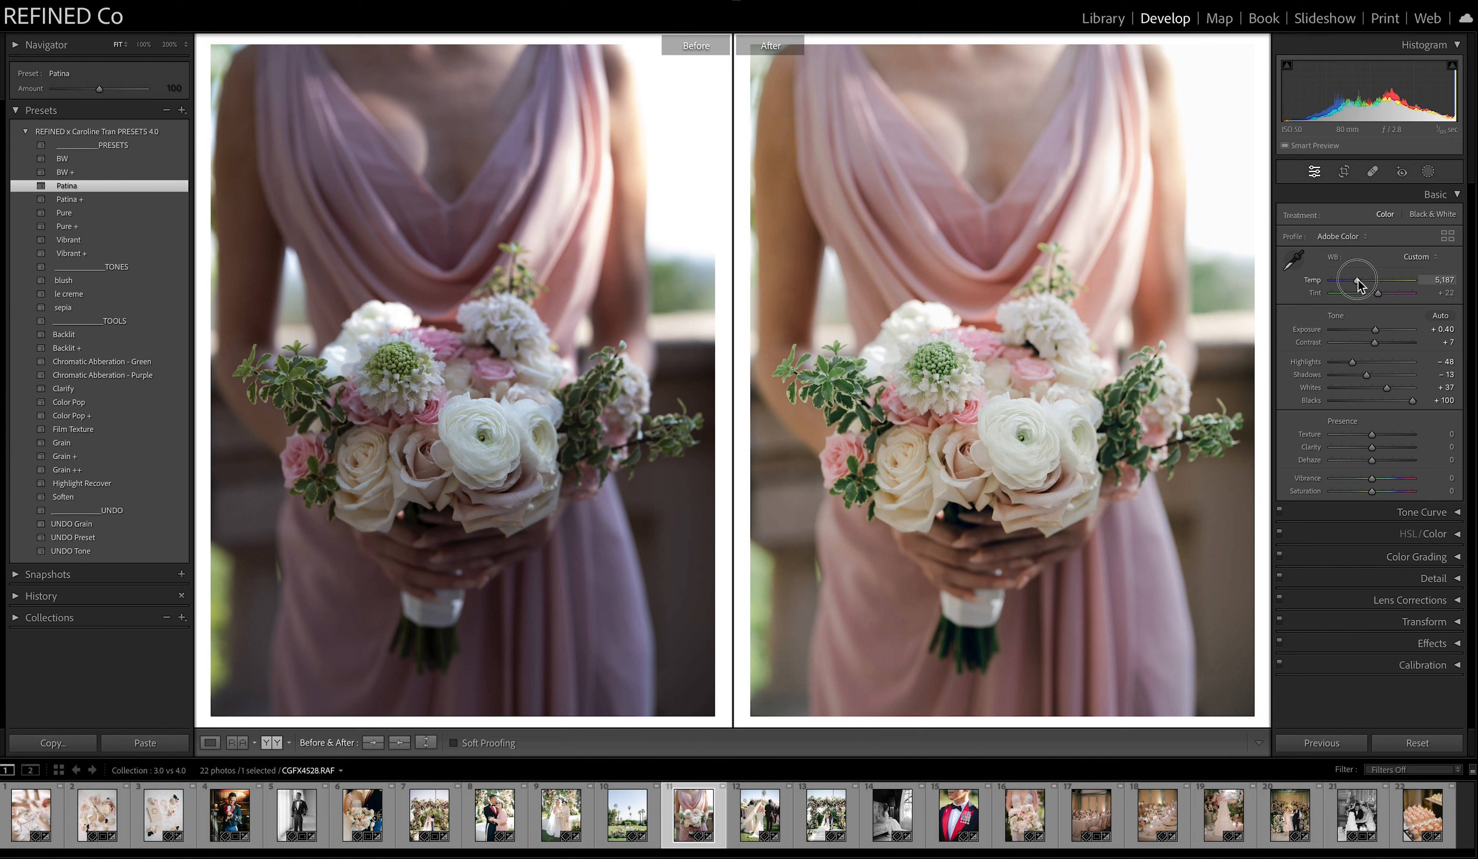
Copy the bouquet's Patina edit to the Before view, then compare the blush and le creme tones, leaving le creme applied.
{"action": "left_click", "coordinate": [399, 742]}
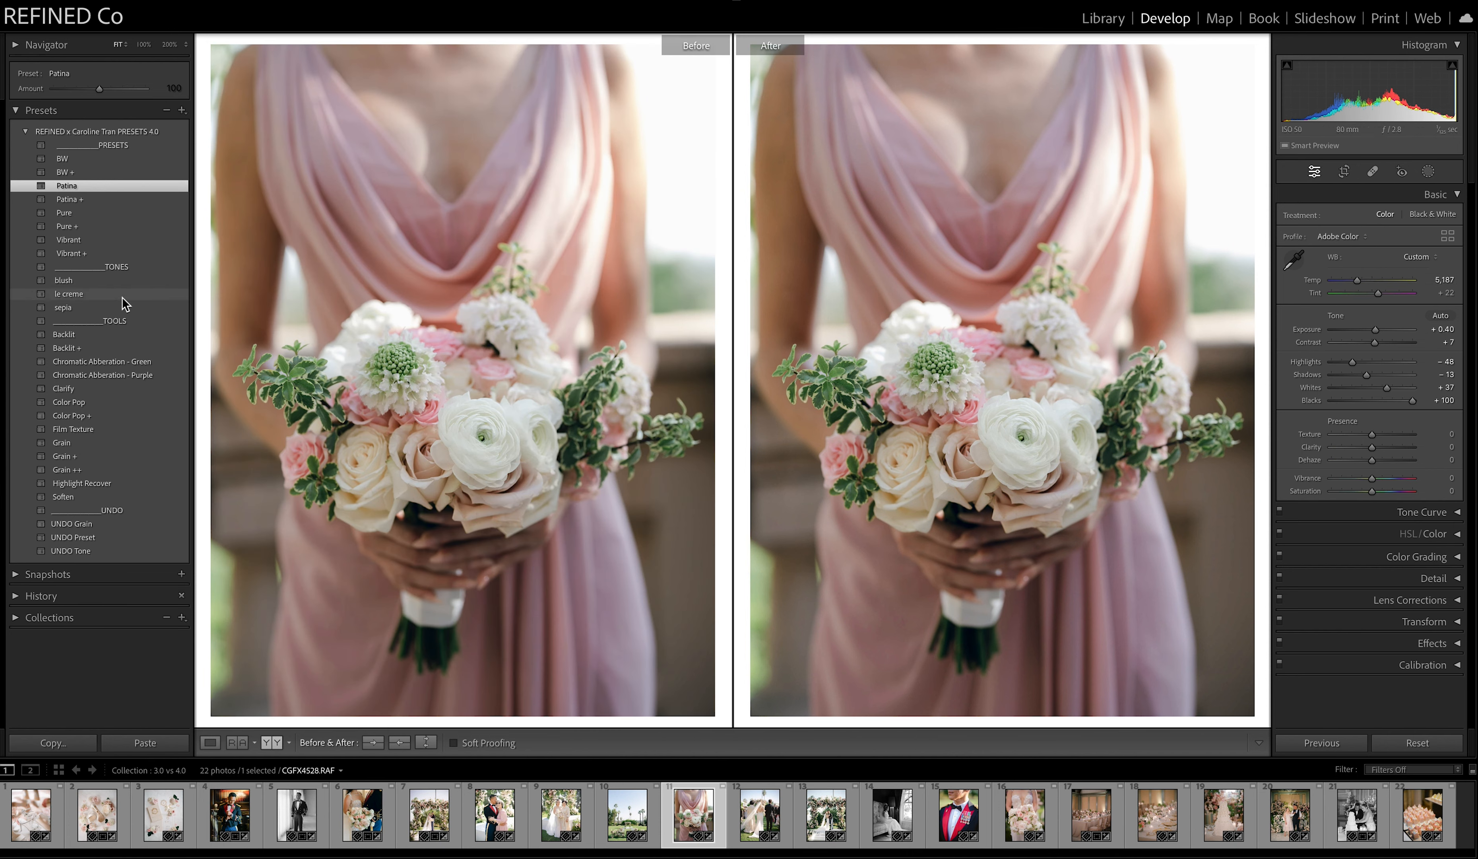
{"action": "left_click", "coordinate": [77, 283]}
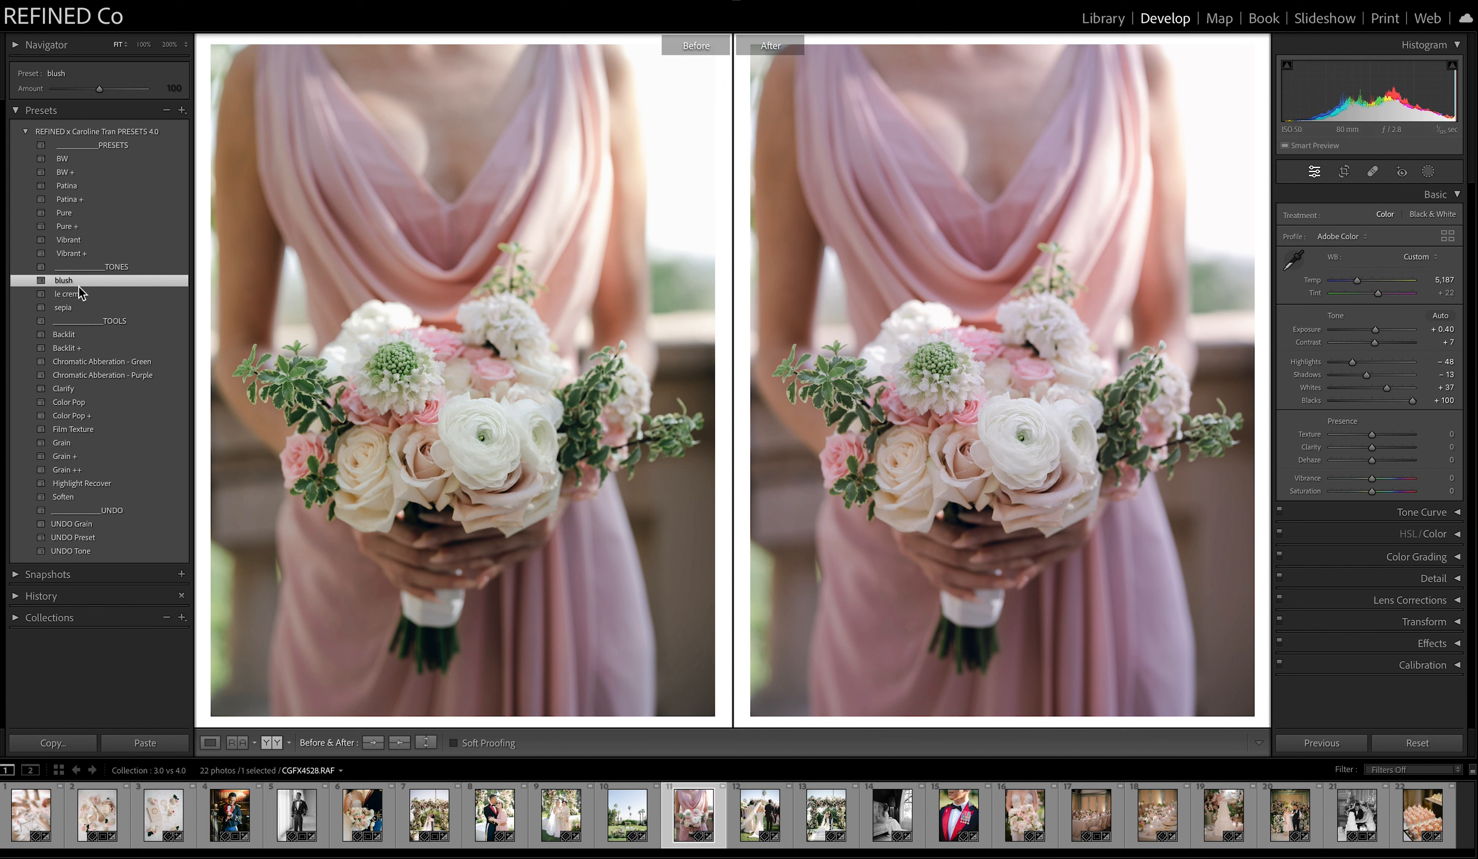
{"action": "left_click", "coordinate": [71, 298]}
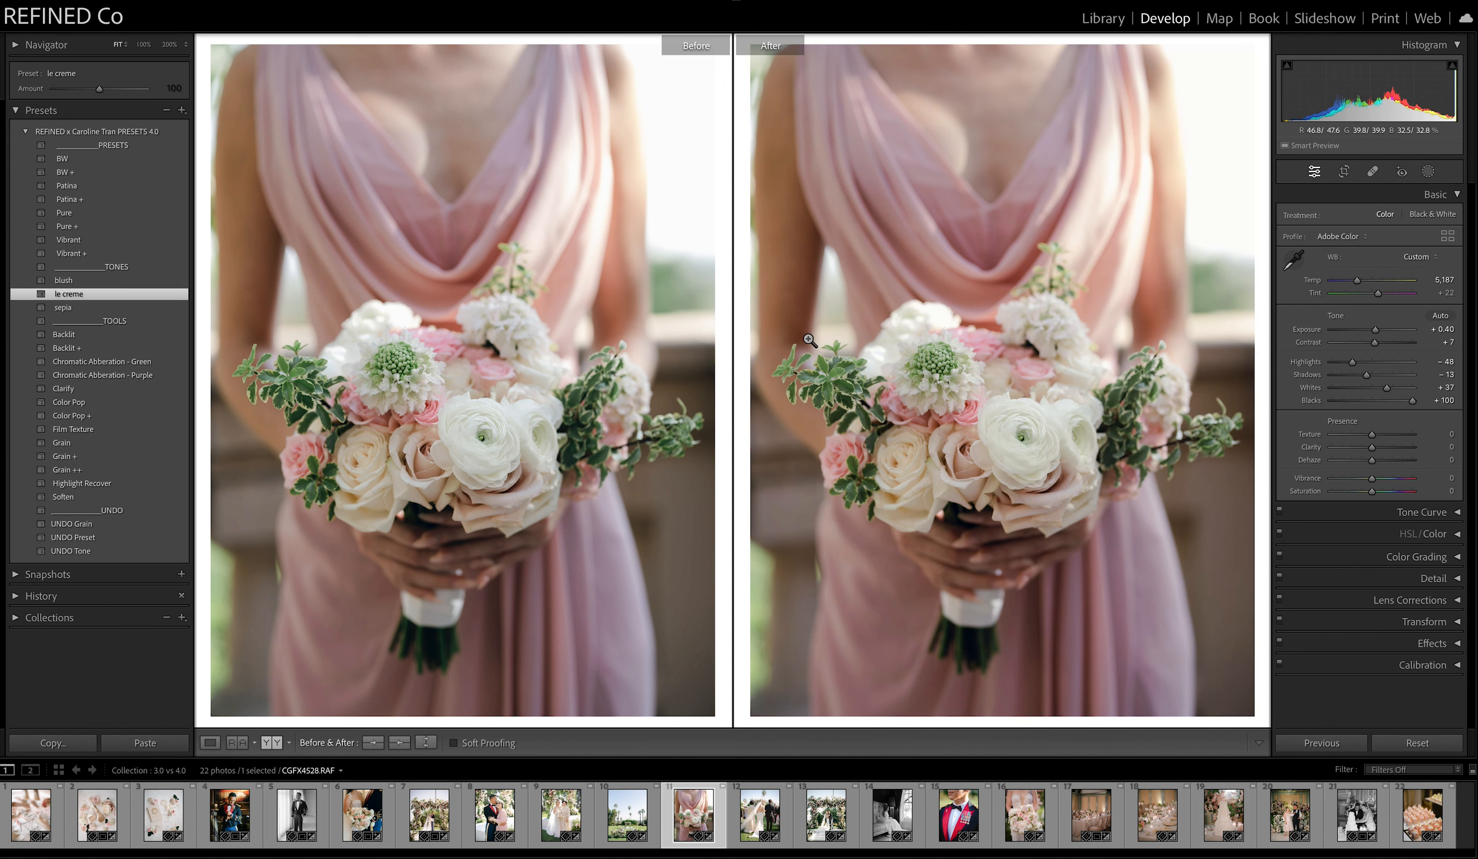
{"action": "left_click", "coordinate": [69, 295]}
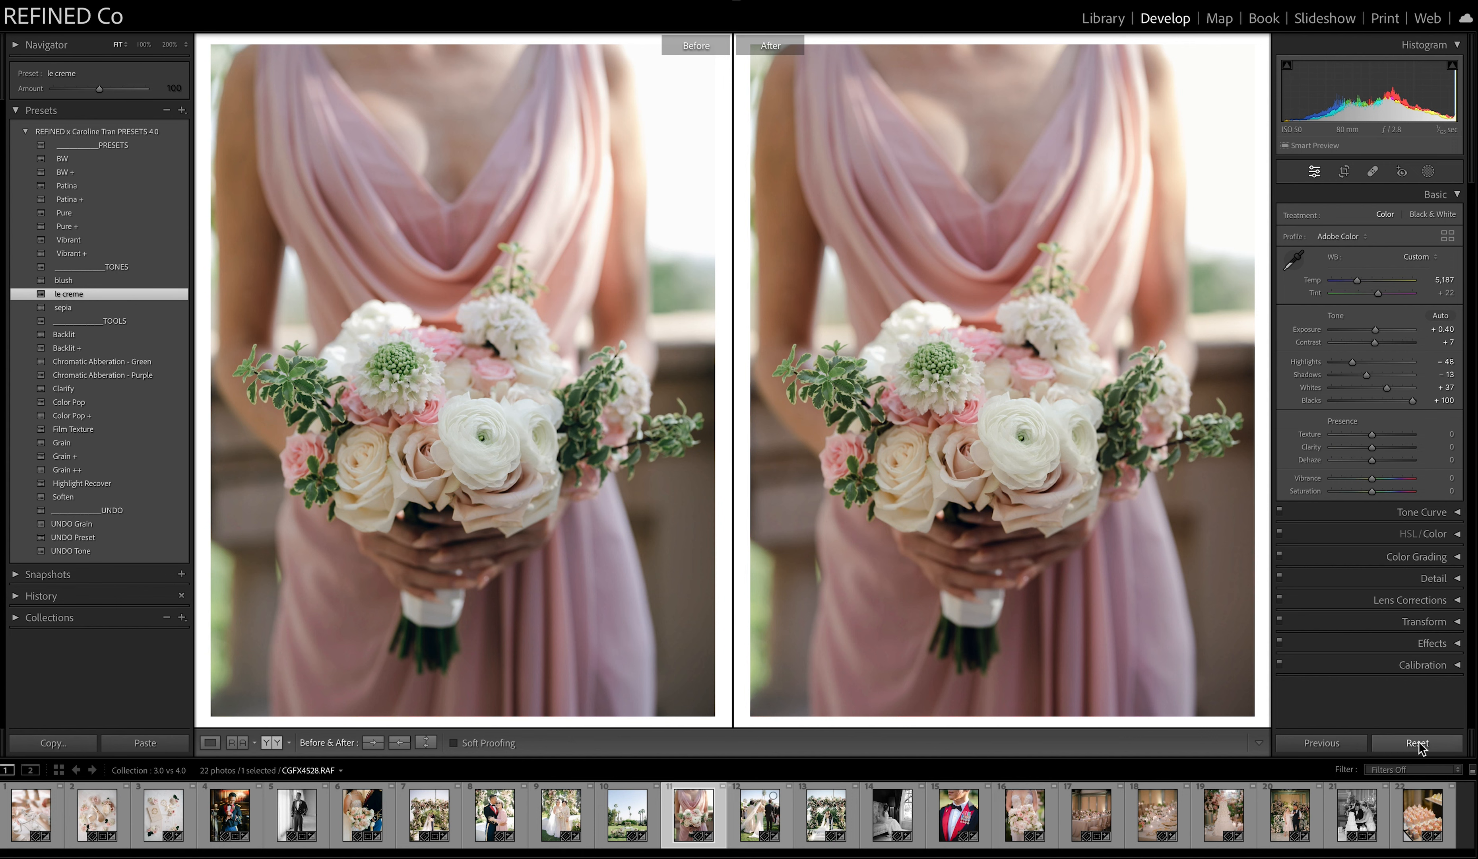
Open the fifth photo, the man in uniform, copy its edit to the Before view, and apply the sepia tone and Grain ++.
{"action": "left_click", "coordinate": [296, 813]}
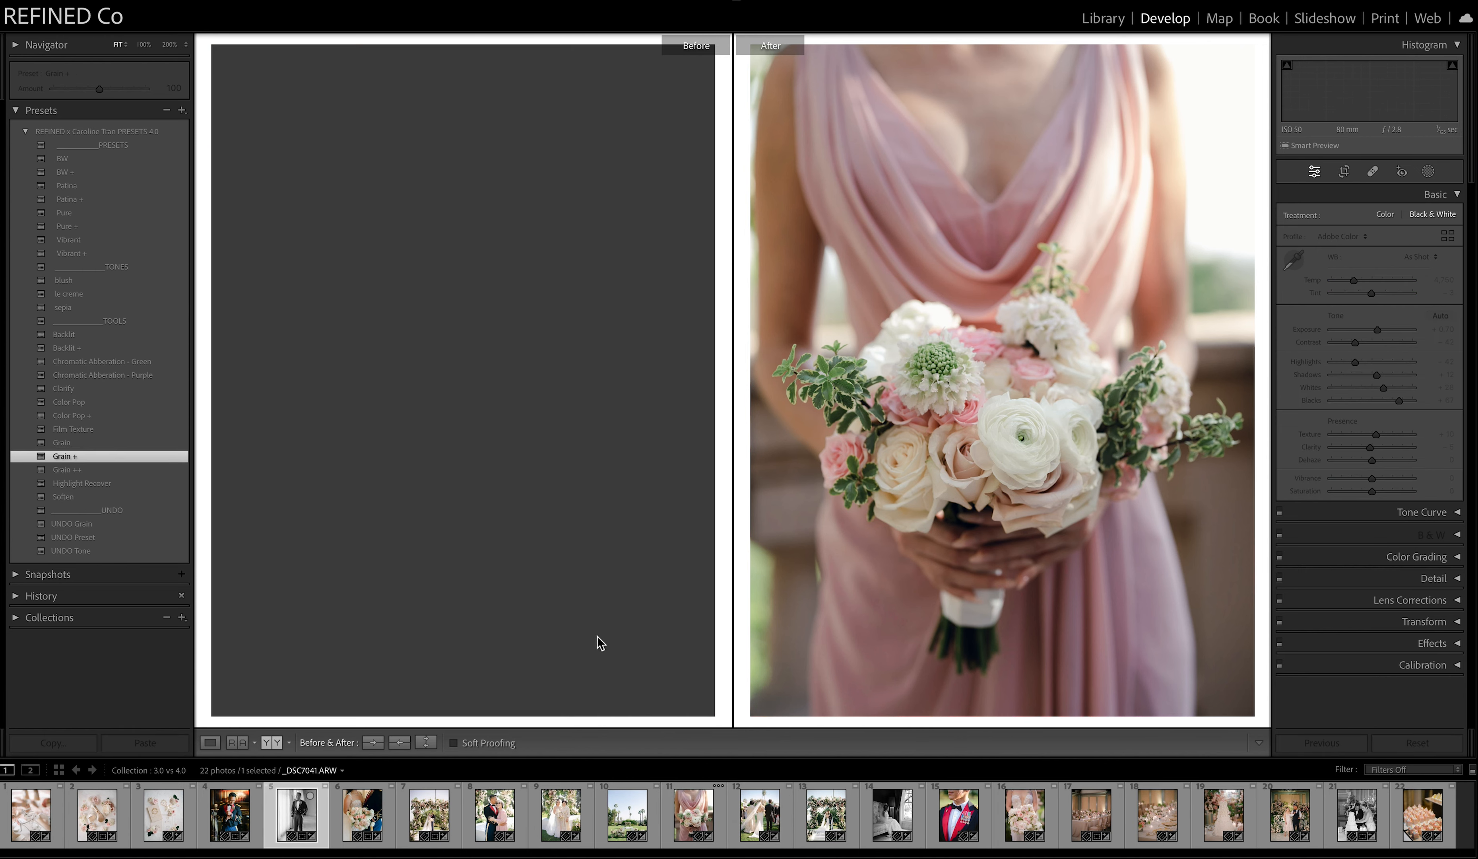
{"action": "left_click", "coordinate": [399, 742]}
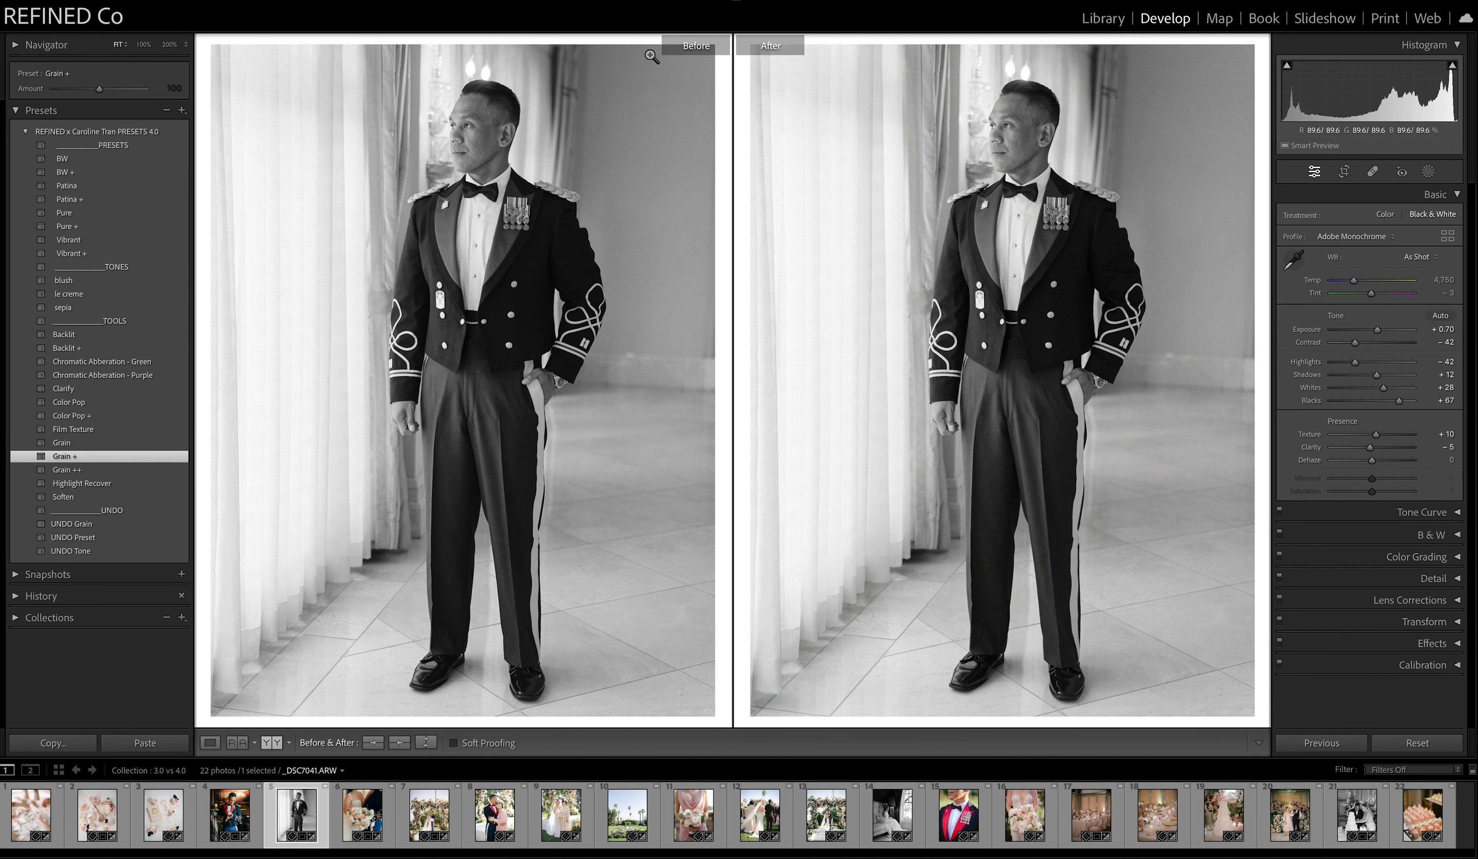
{"action": "left_click", "coordinate": [77, 308]}
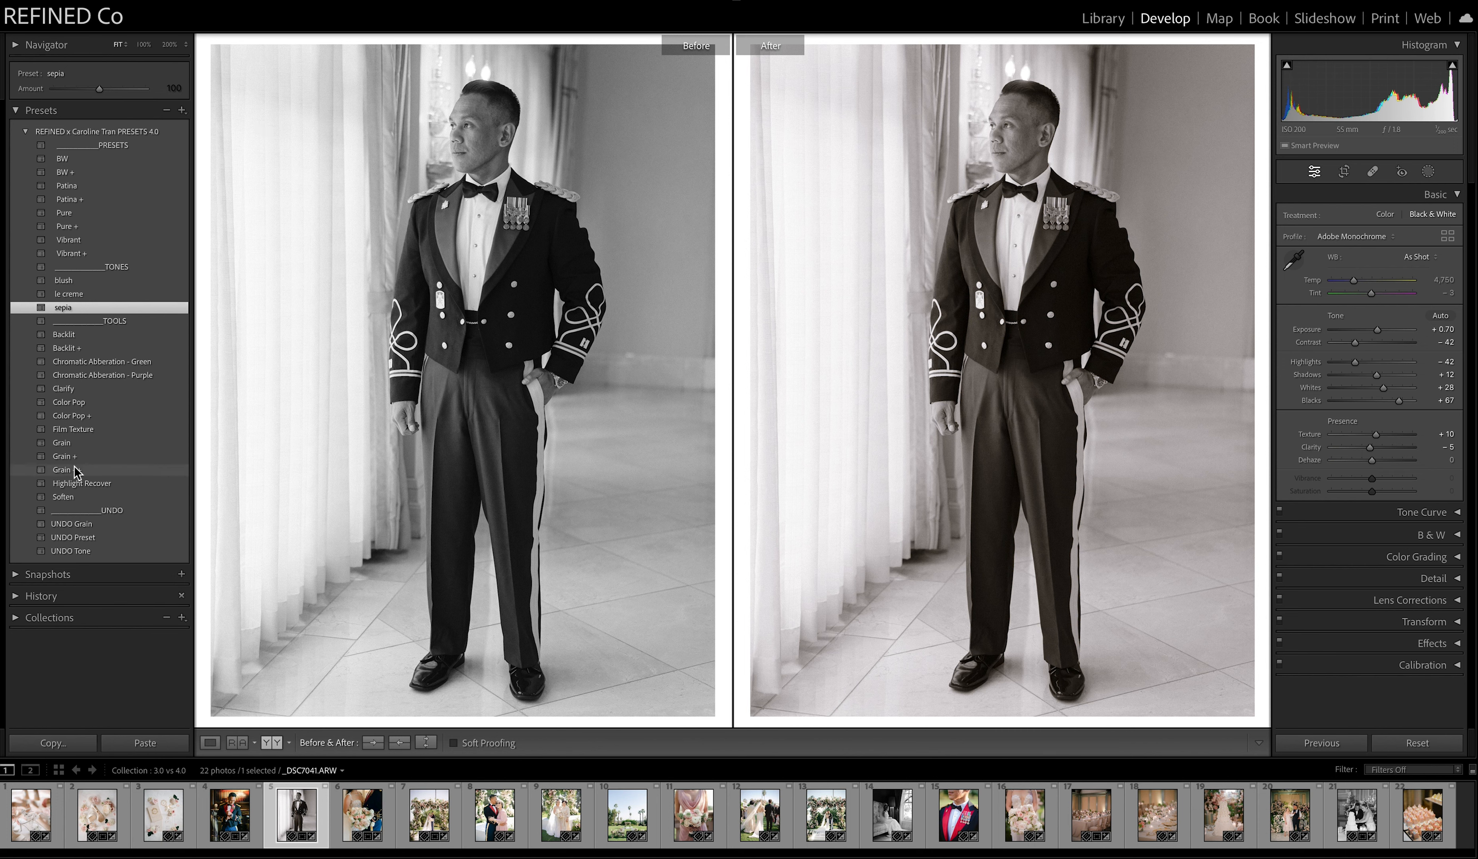
{"action": "left_click", "coordinate": [66, 470]}
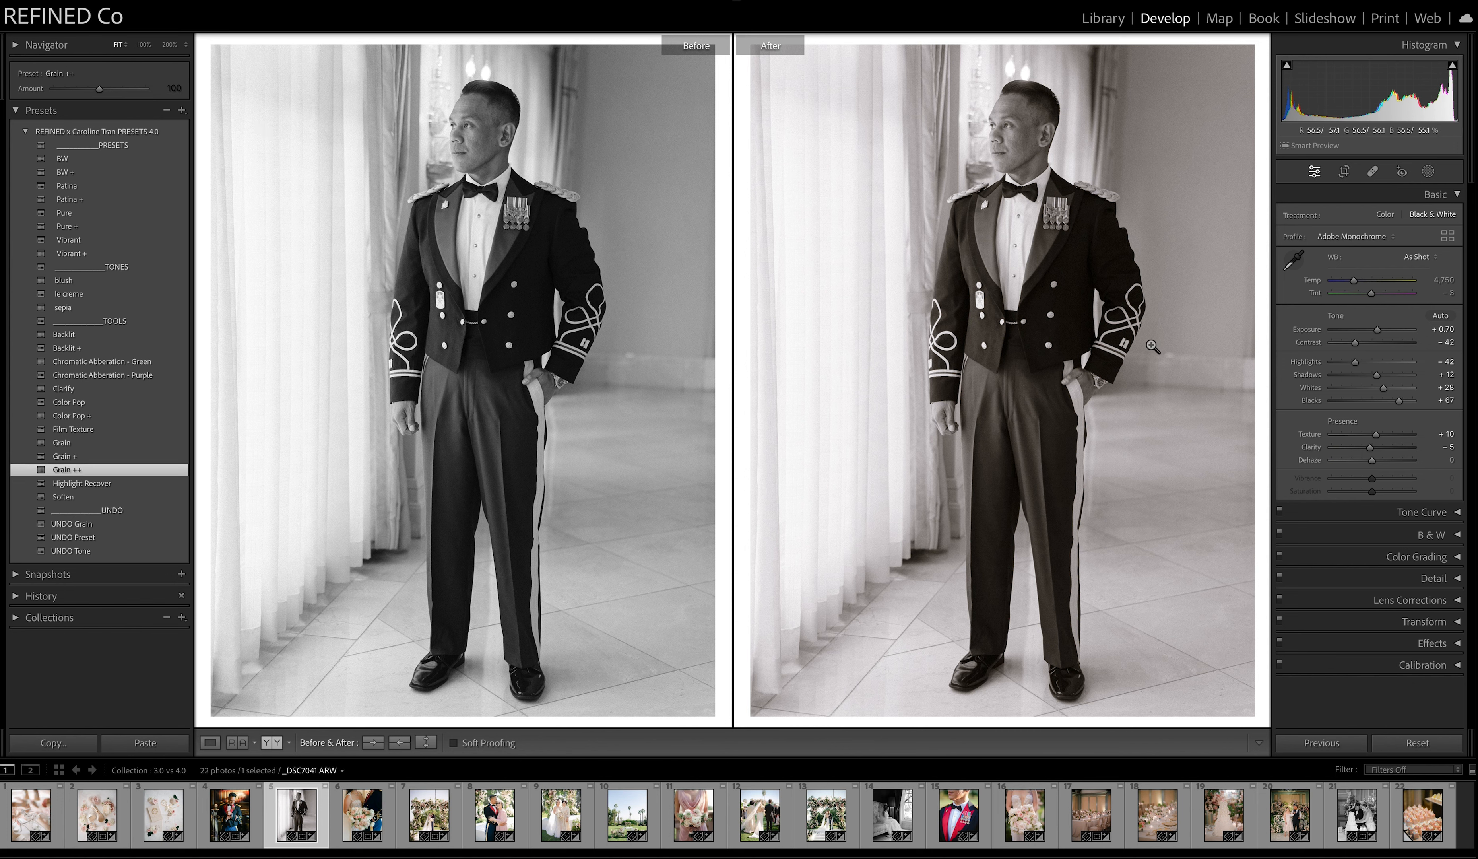